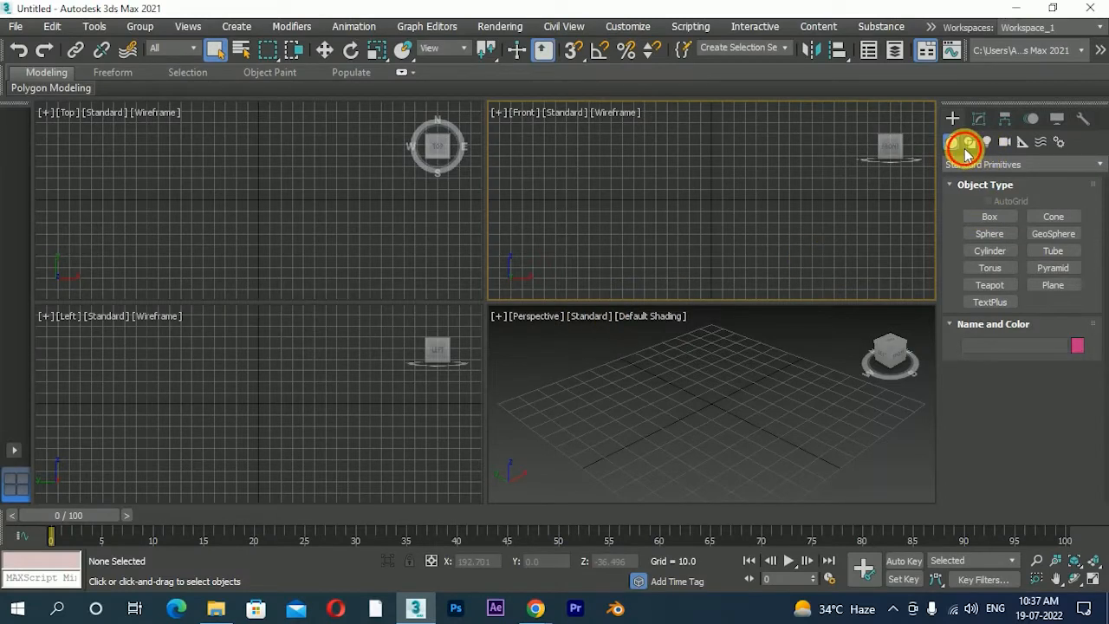
# Step: Start a Line spline in the maximized Front viewport, tracing the slanted upper side and the nearly vertical side of the profile
pyautogui.click(969, 142)
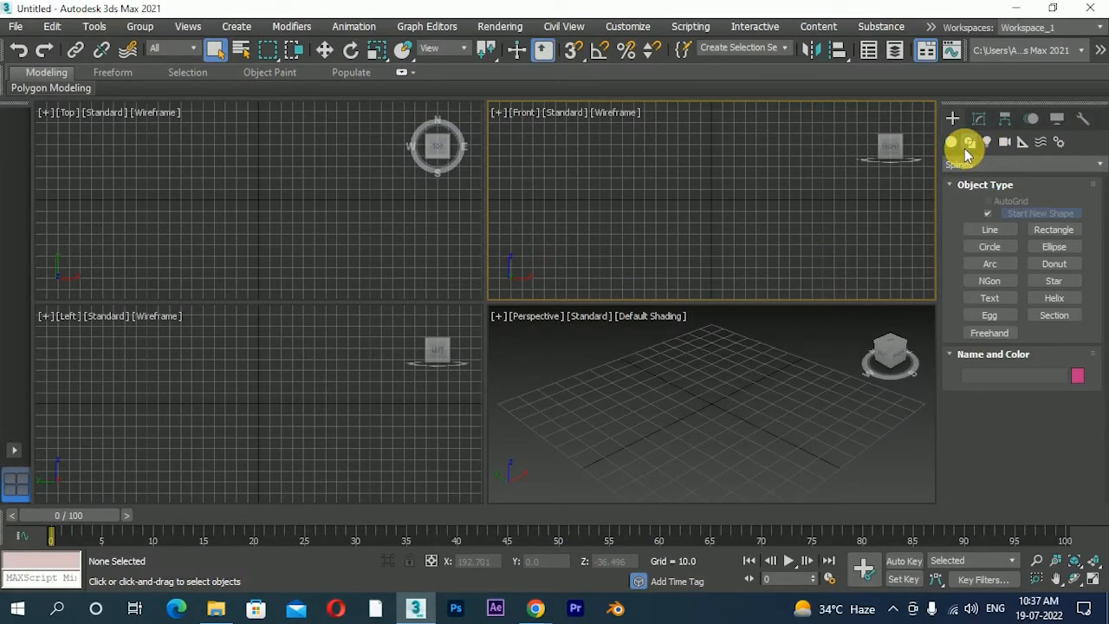
pyautogui.click(1014, 233)
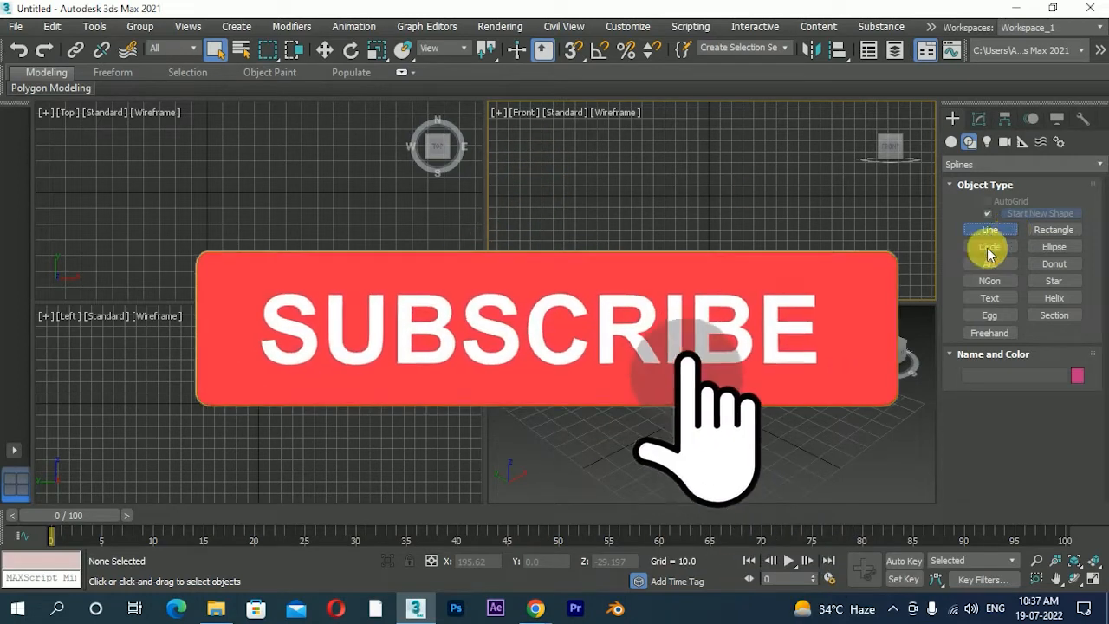
pyautogui.click(997, 229)
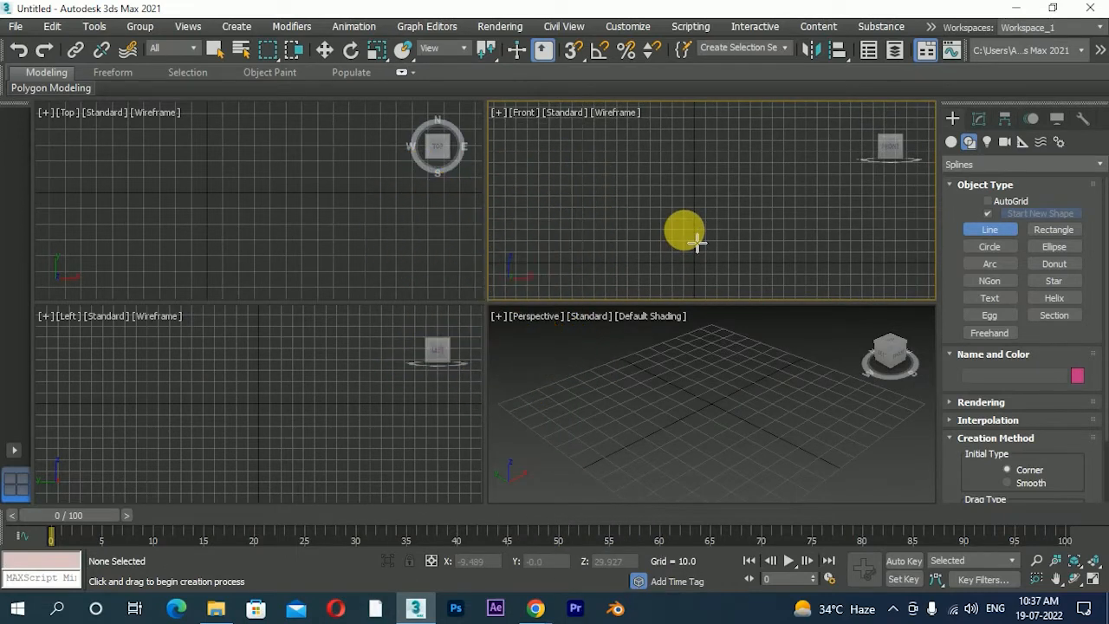
pyautogui.hotkey('alt', 'w')
pyautogui.moveTo(693, 249); pyautogui.dragTo(691, 281, button='middle')
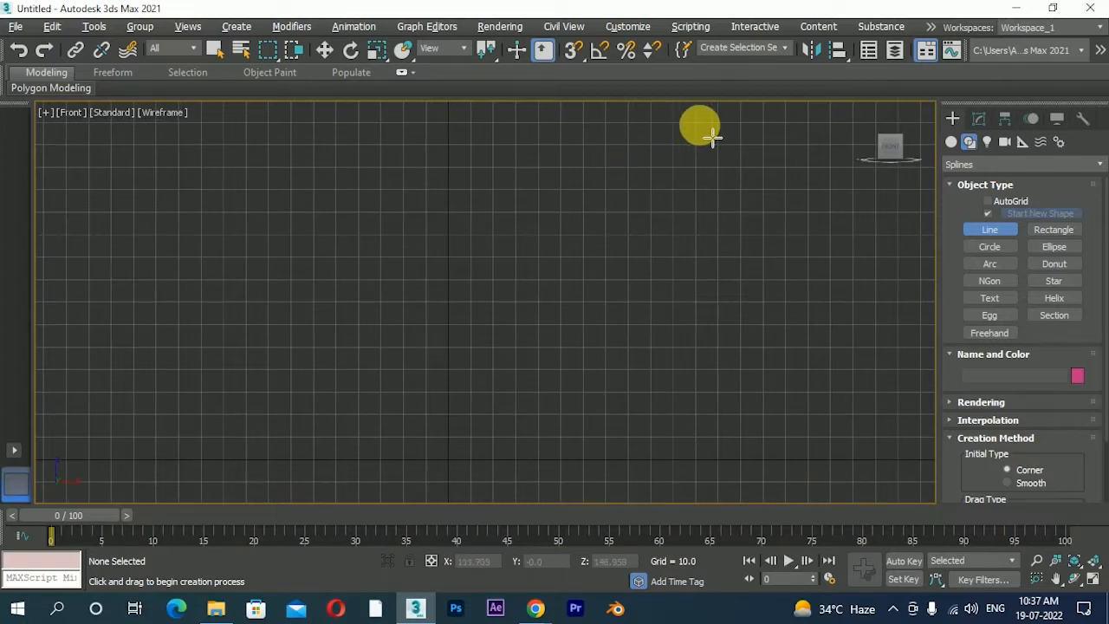
pyautogui.click(629, 145)
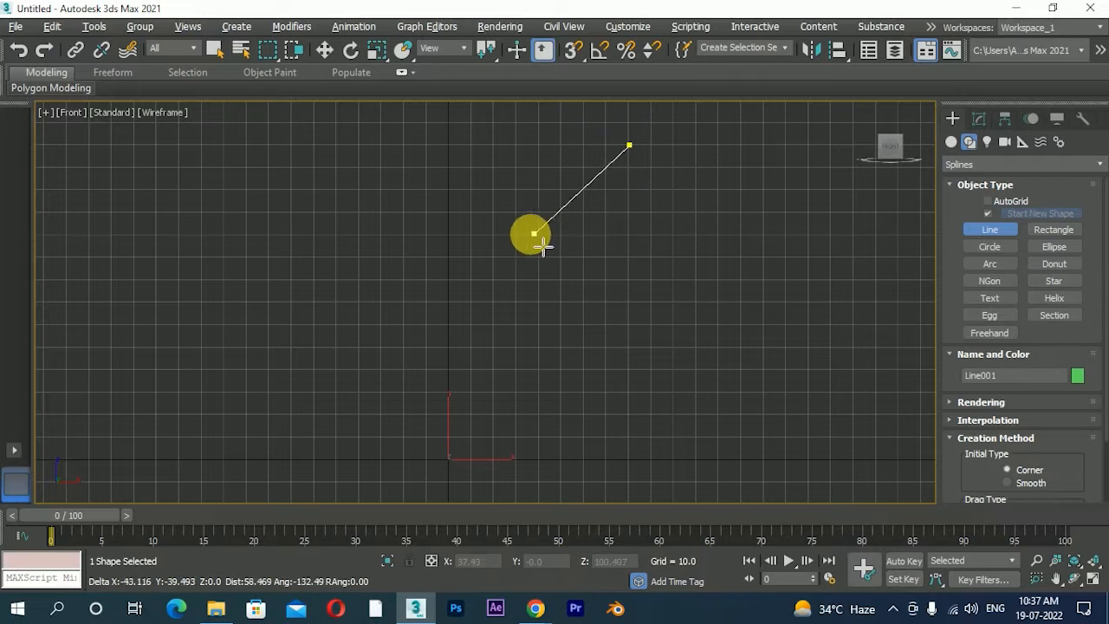
pyautogui.click(517, 236)
pyautogui.moveTo(502, 297); pyautogui.dragTo(503, 195, button='middle')
pyautogui.click(510, 288)
# Step: Finish the line with a sloping foot, a short vertical edge and a flat base about 93 units long ending at the origin
pyautogui.click(625, 331)
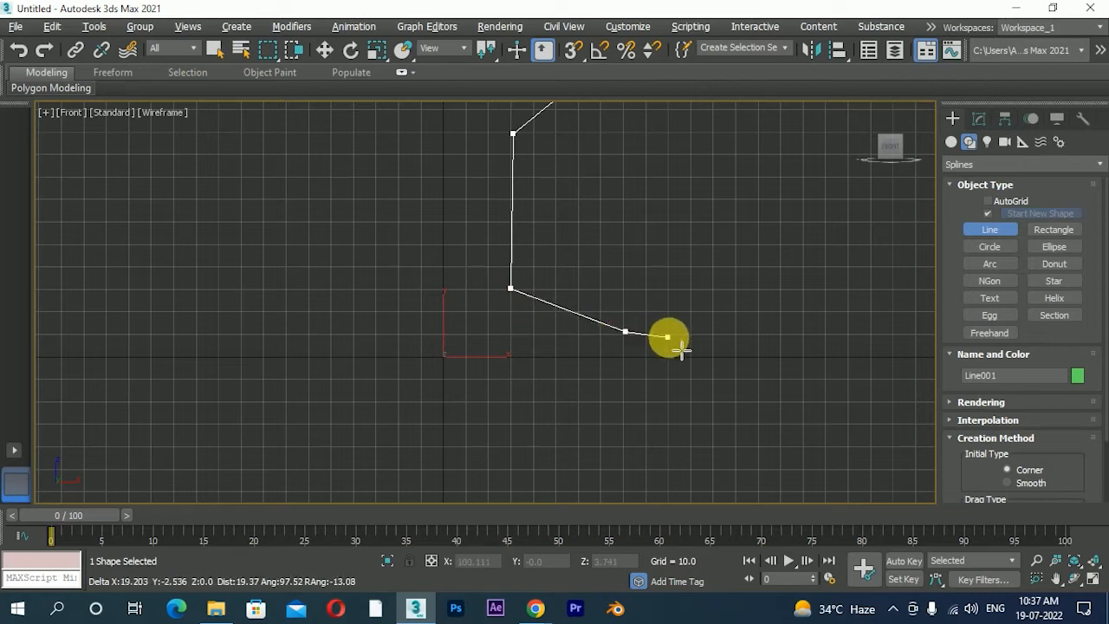
pyautogui.click(651, 340)
pyautogui.click(650, 357)
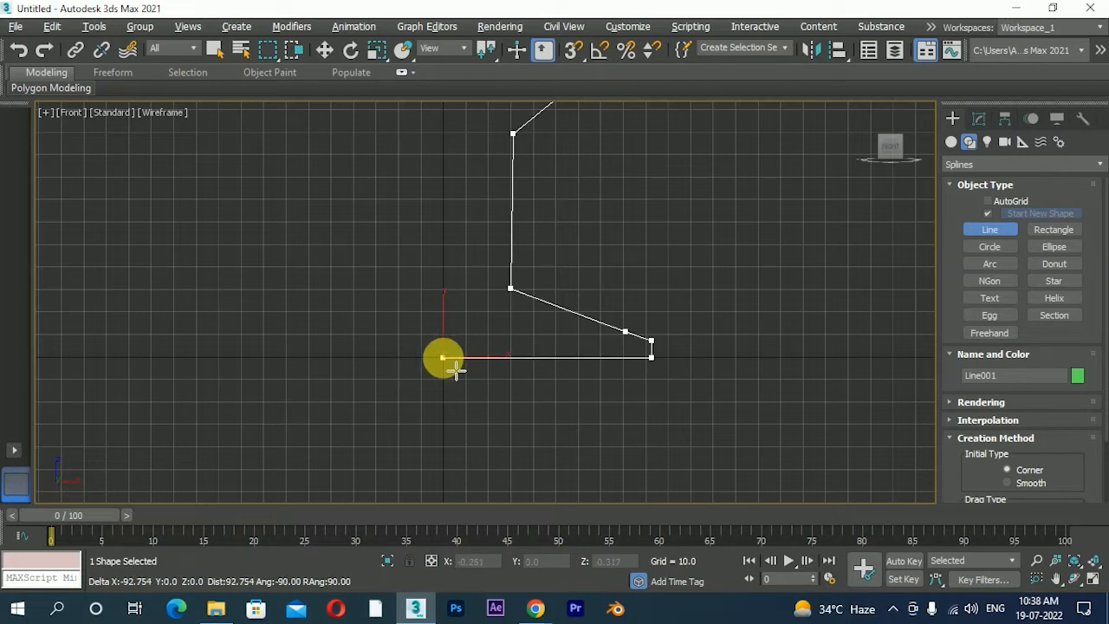
pyautogui.click(443, 357)
pyautogui.rightClick(472, 296)
pyautogui.scroll(-3, 508, 259)
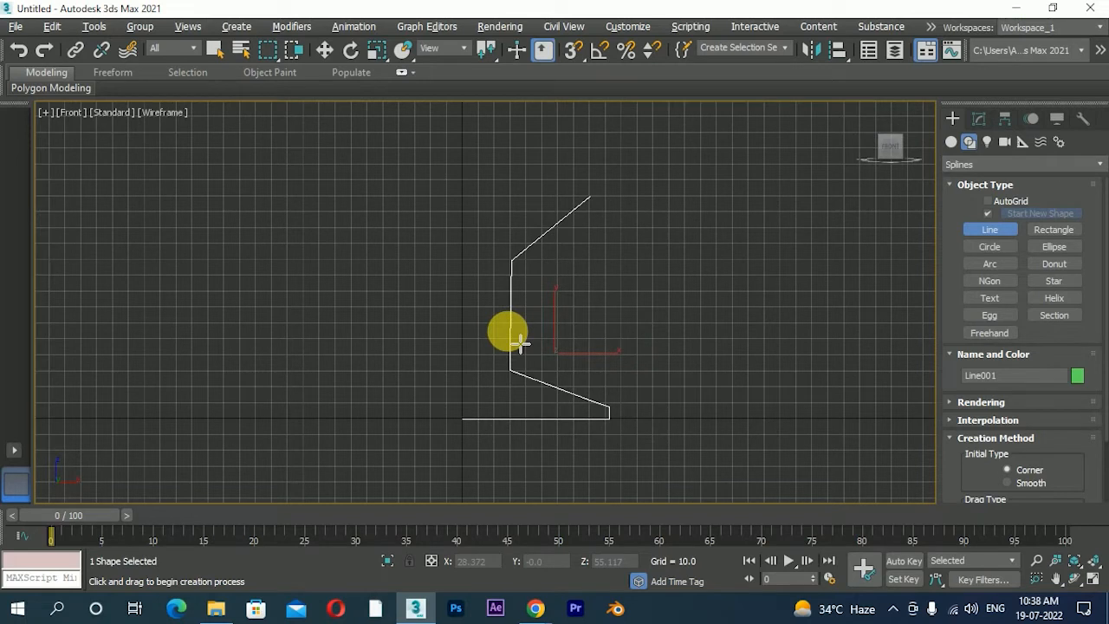
# Step: Select the two uppermost vertices of the profile line and convert them to Bezier
pyautogui.click(979, 120)
pyautogui.click(953, 188)
pyautogui.click(975, 202)
pyautogui.moveTo(716, 149); pyautogui.dragTo(544, 144)
pyautogui.moveTo(463, 234); pyautogui.dragTo(543, 299)
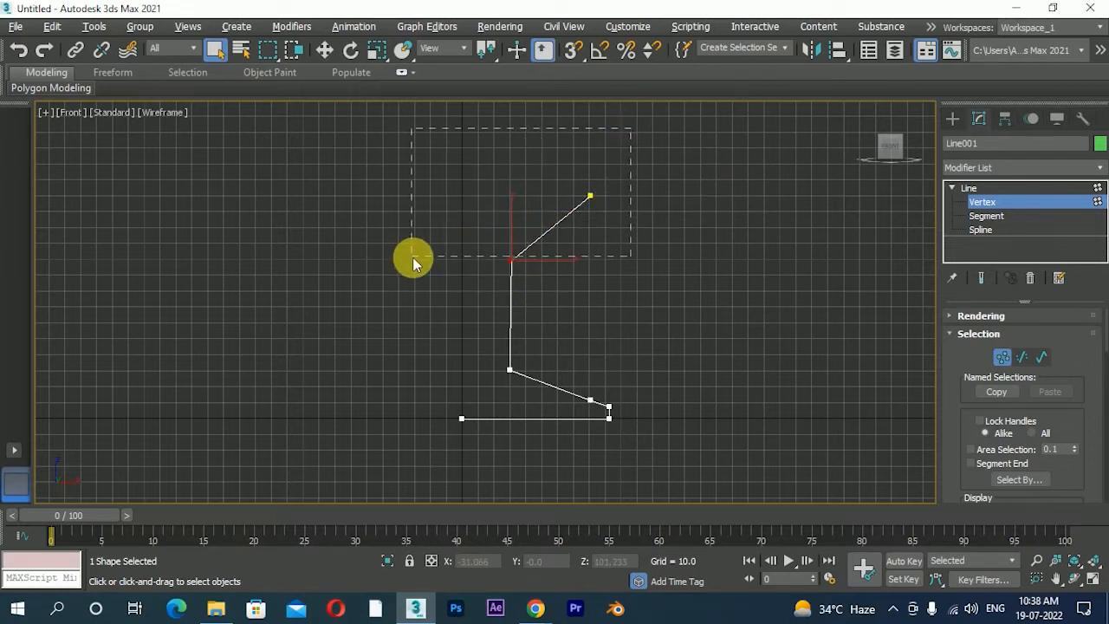
pyautogui.moveTo(413, 255); pyautogui.dragTo(414, 254)
pyautogui.rightClick(516, 252)
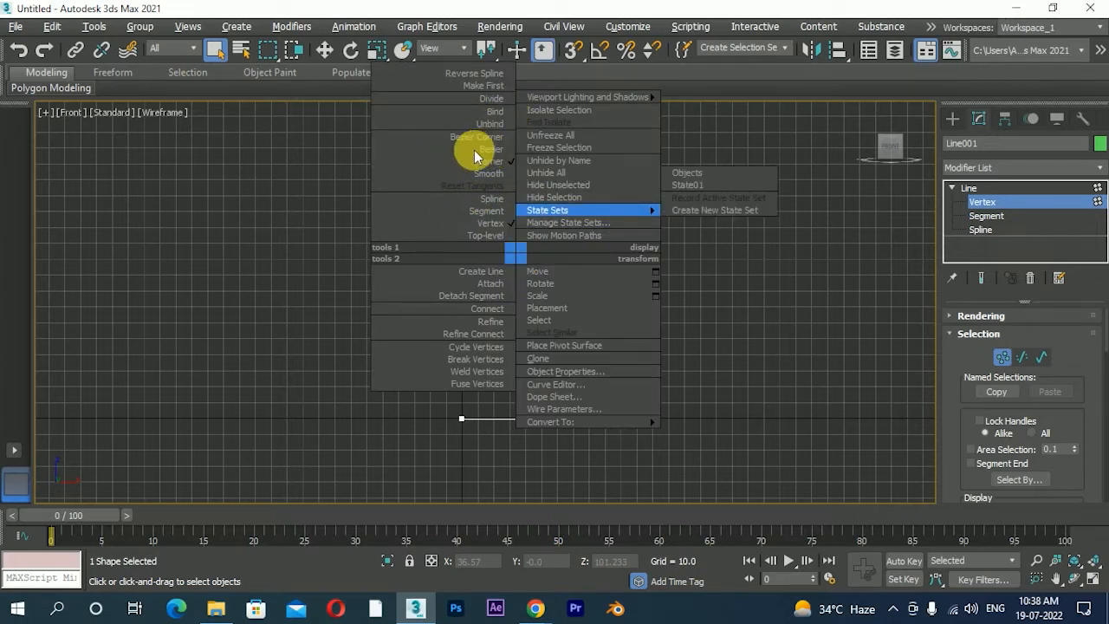
pyautogui.rightClick(516, 246)
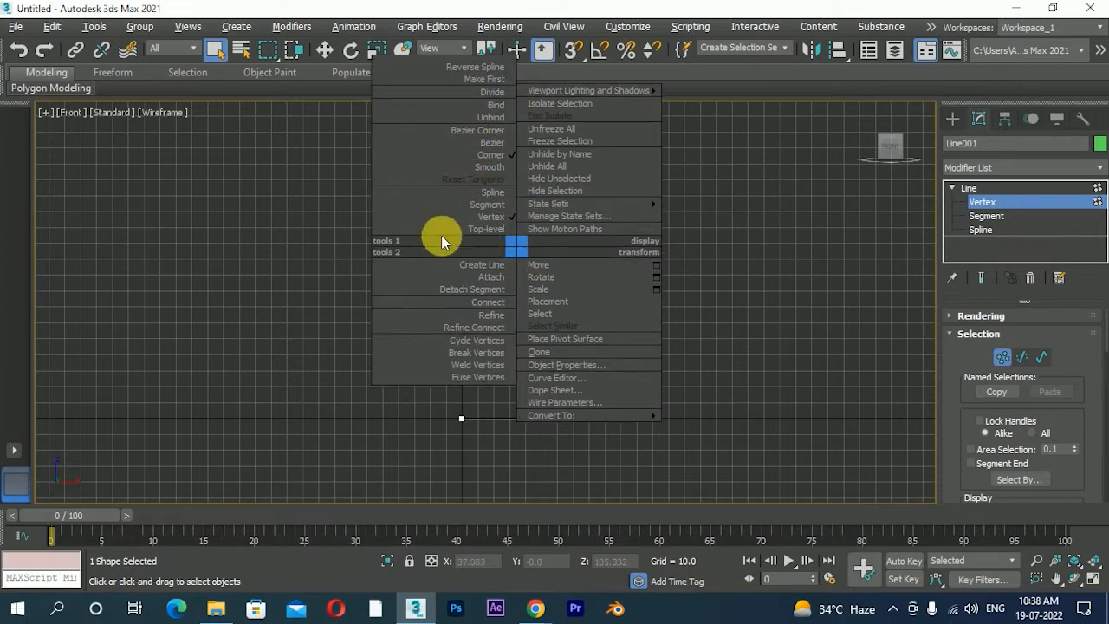
pyautogui.click(490, 142)
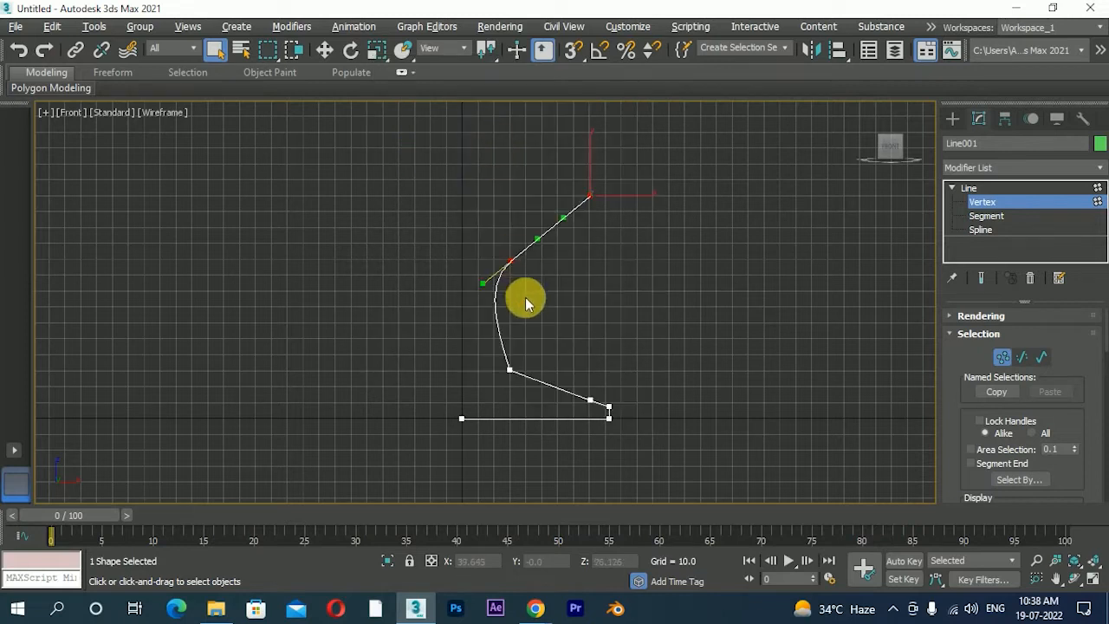
# Step: Bend the upper segment with the top vertex's Bezier handle and raise the top vertex about 21 units
pyautogui.moveTo(634, 175); pyautogui.dragTo(551, 220)
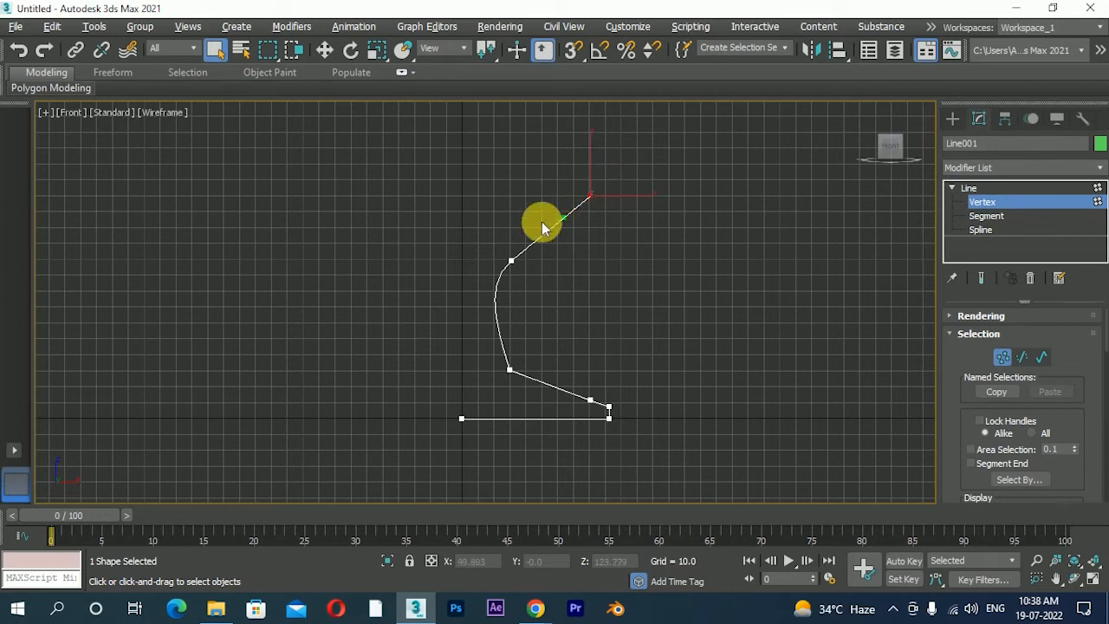
pyautogui.press('w')
pyautogui.moveTo(563, 218); pyautogui.dragTo(578, 245)
pyautogui.moveTo(502, 243); pyautogui.dragTo(494, 279)
pyautogui.moveTo(498, 297)
pyautogui.mouseDown(button='middle')
pyautogui.moveTo(508, 242)
pyautogui.moveTo(510, 316)
pyautogui.mouseUp(button='middle')
pyautogui.click(589, 215)
pyautogui.moveTo(593, 158); pyautogui.dragTo(590, 149)
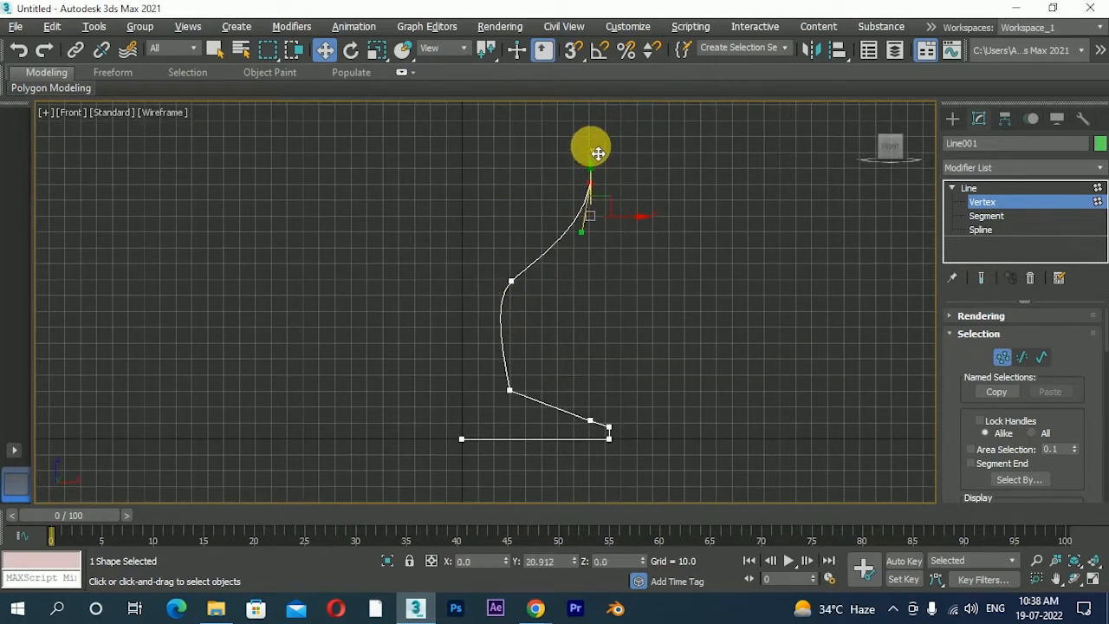
# Step: Lengthen the top vertex's handle downward and steepen the tangent of the neck vertex below it
pyautogui.moveTo(584, 236); pyautogui.dragTo(599, 288)
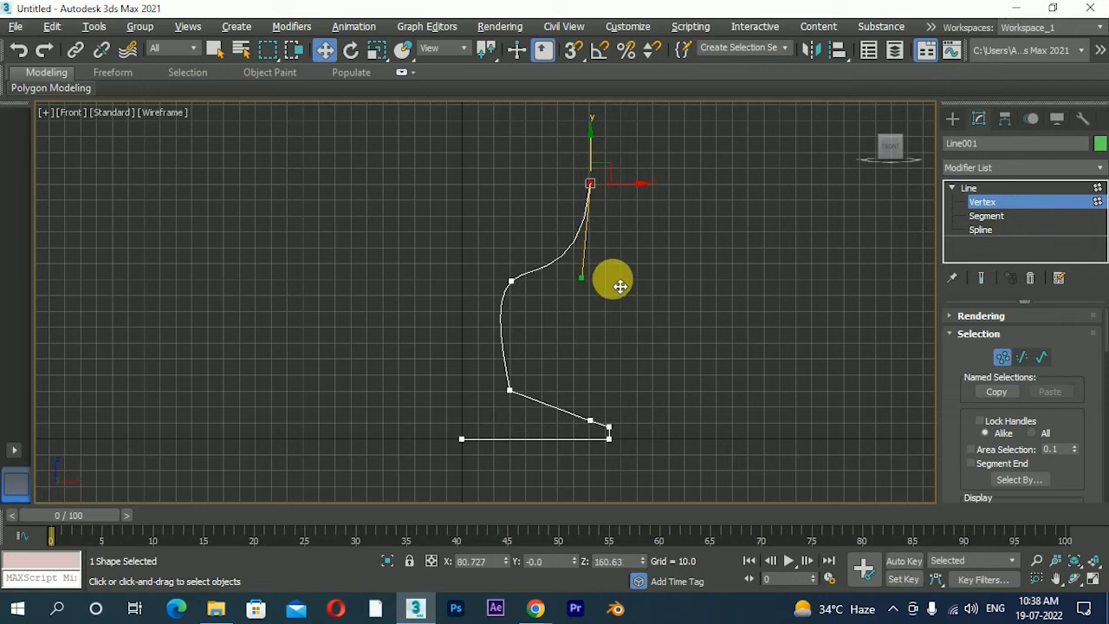
pyautogui.moveTo(585, 283); pyautogui.dragTo(592, 296)
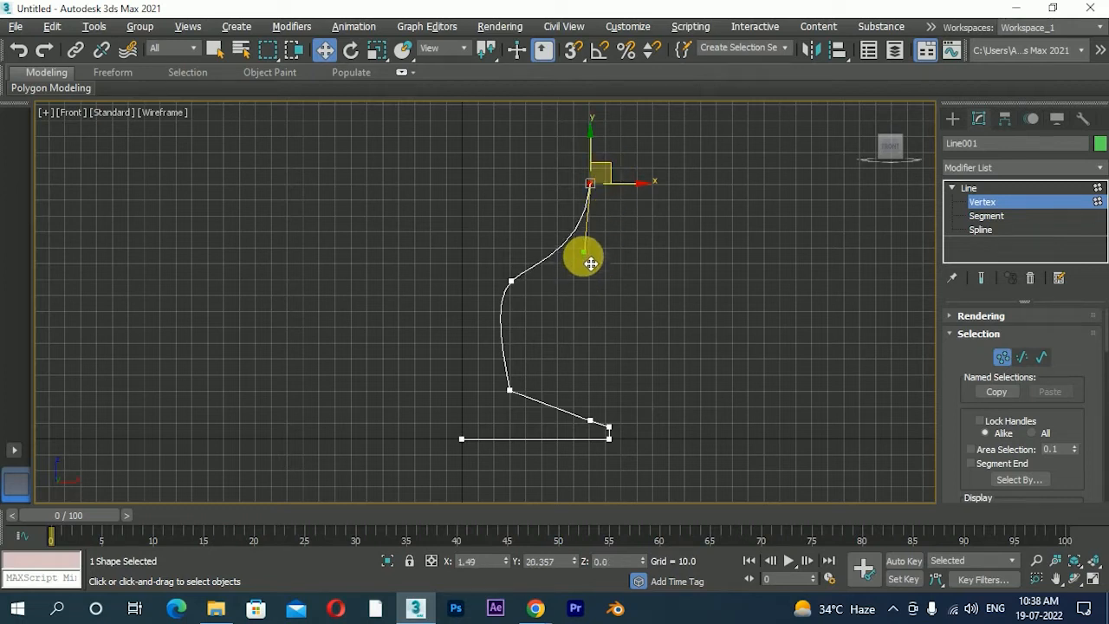
pyautogui.moveTo(609, 300)
pyautogui.mouseDown()
pyautogui.moveTo(735, 233)
pyautogui.moveTo(610, 297)
pyautogui.mouseUp()
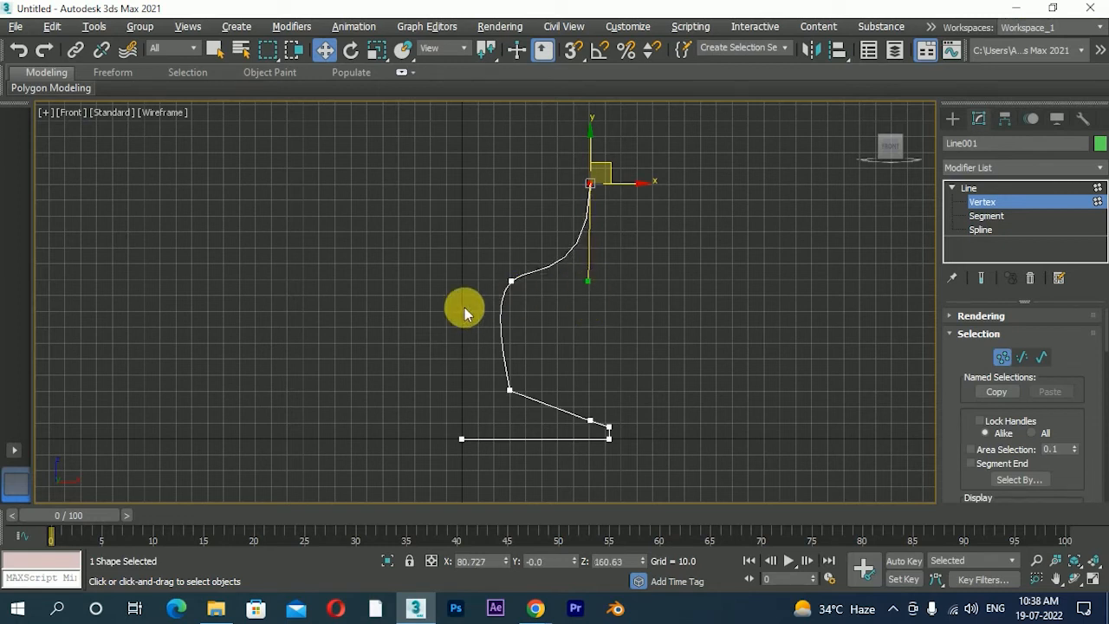
pyautogui.moveTo(465, 244); pyautogui.dragTo(523, 315)
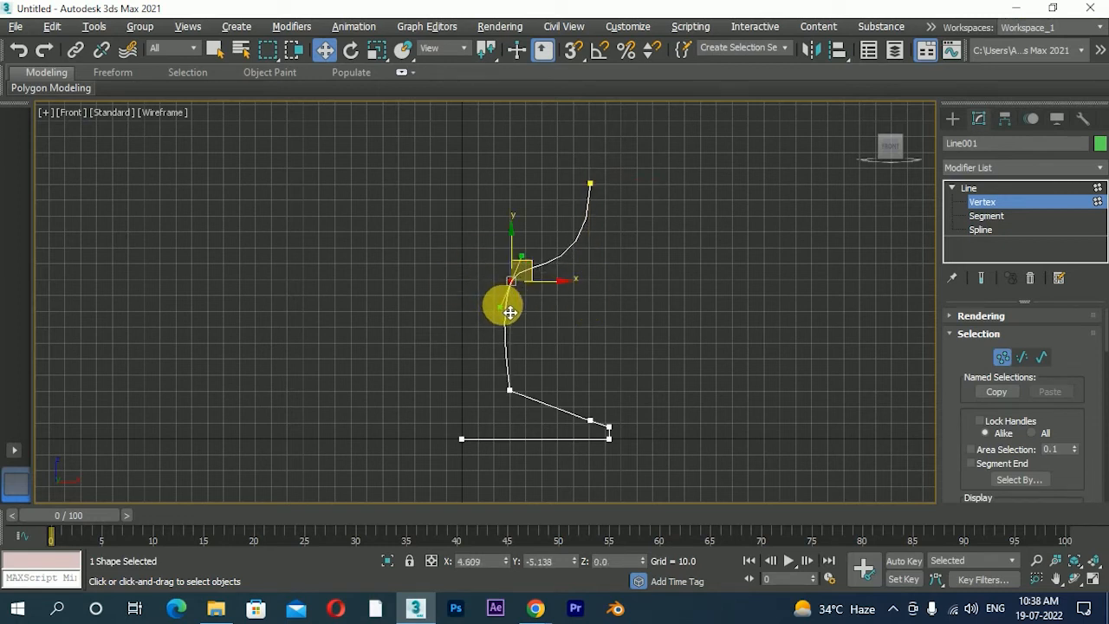
# Step: Convert the vertex where the side meets the sloping foot to Smooth
pyautogui.moveTo(515, 372); pyautogui.dragTo(527, 321, button='middle')
pyautogui.click(523, 340)
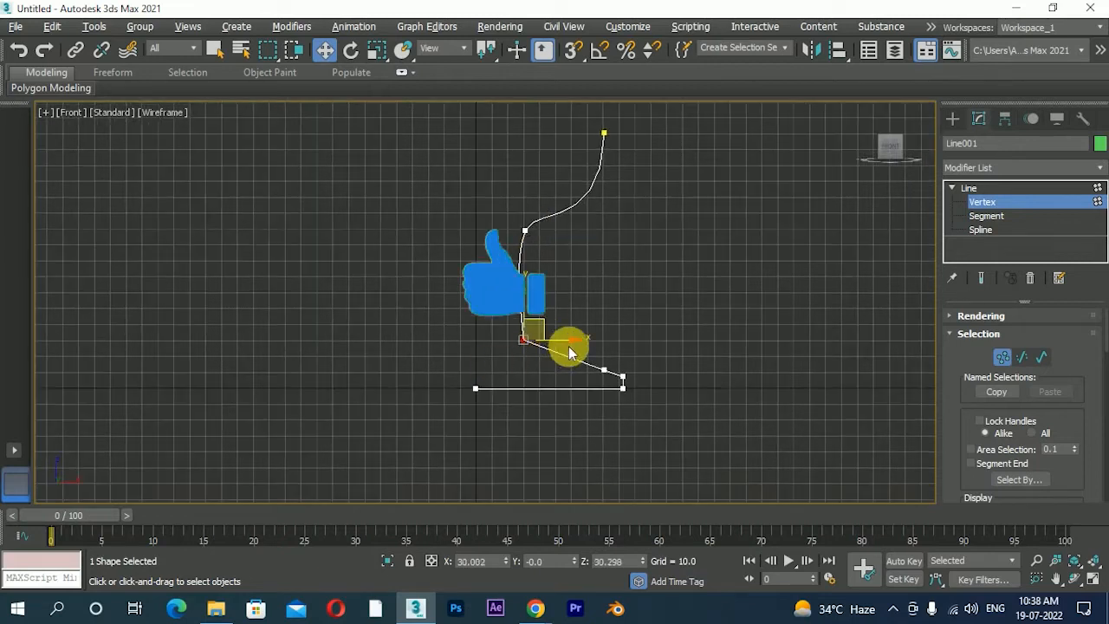
pyautogui.scroll(3, 462, 282)
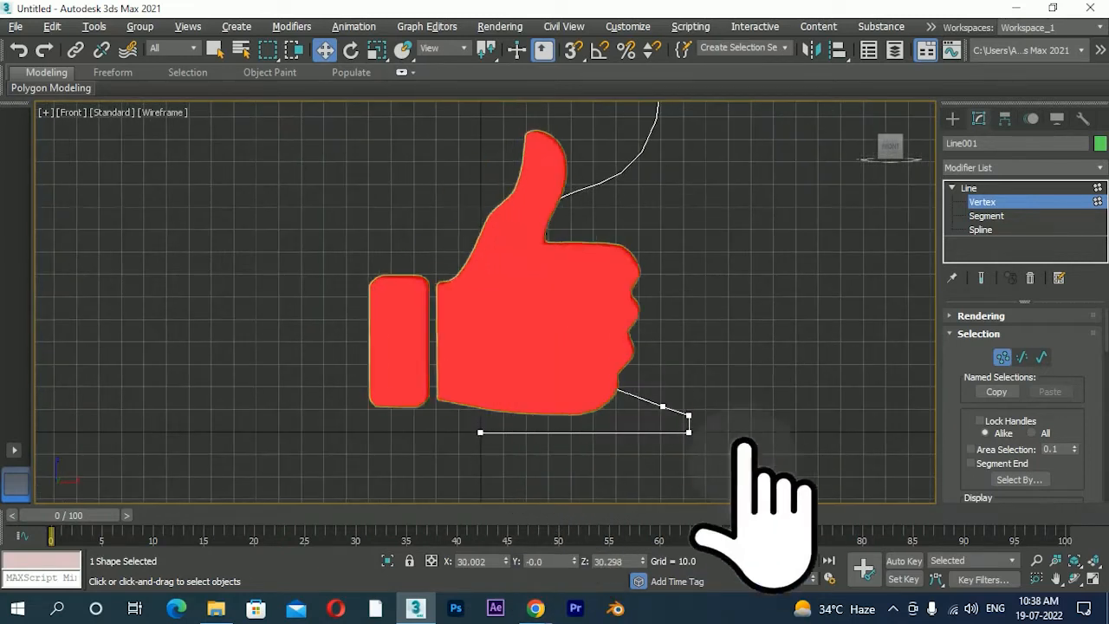
pyautogui.rightClick(557, 364)
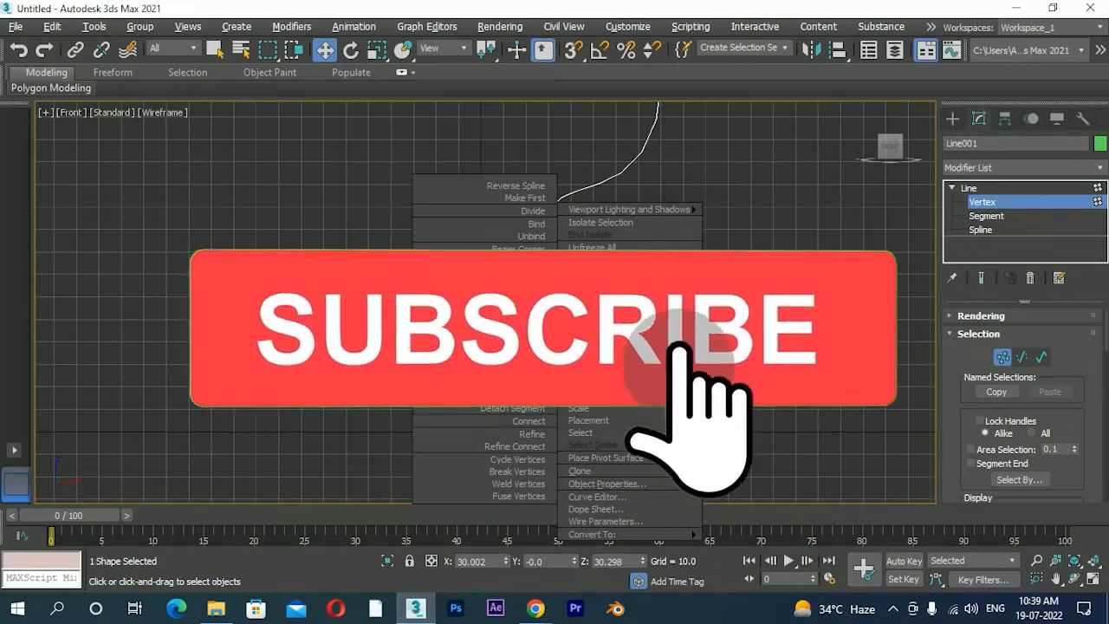
pyautogui.click(532, 287)
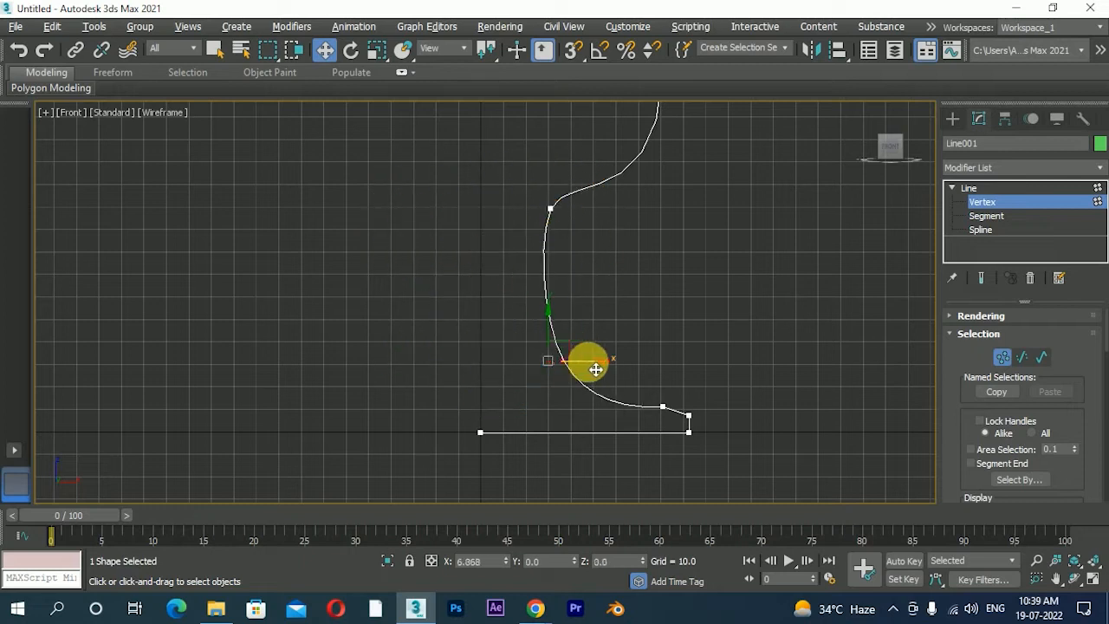
# Step: Move the neck vertex slightly toward the axis, adjust its lower handle, and shift the smoothed vertex below it to about X 27
pyautogui.click(552, 210)
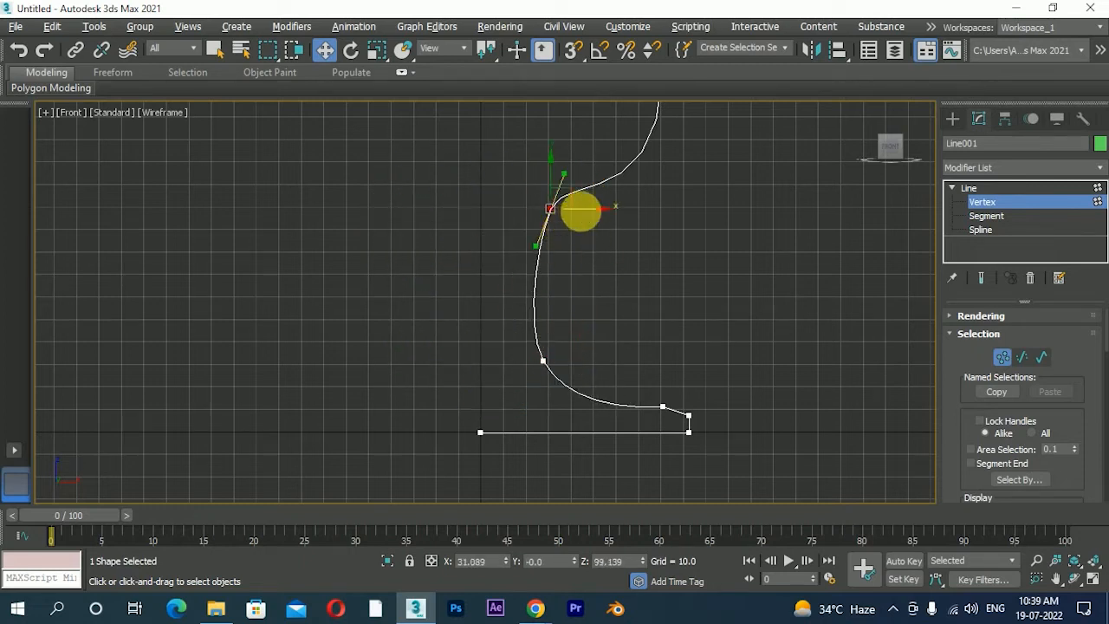
pyautogui.moveTo(572, 210); pyautogui.dragTo(572, 210)
pyautogui.moveTo(526, 249); pyautogui.dragTo(525, 256)
pyautogui.click(543, 360)
pyautogui.moveTo(576, 361)
pyautogui.mouseDown()
pyautogui.moveTo(588, 360)
pyautogui.moveTo(571, 363)
pyautogui.moveTo(580, 367)
pyautogui.mouseUp()
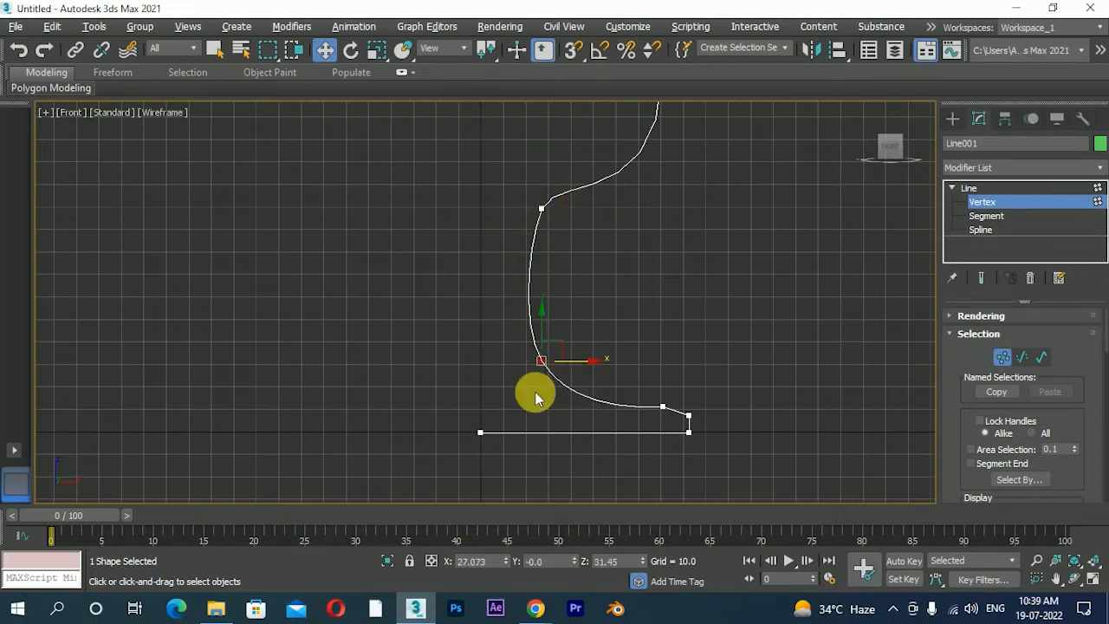
# Step: Convert the foot's upper outer corner vertex to Smooth and its inner neighbour to Bezier, raising the neighbour's inner handle slightly
pyautogui.scroll(3, 681, 396)
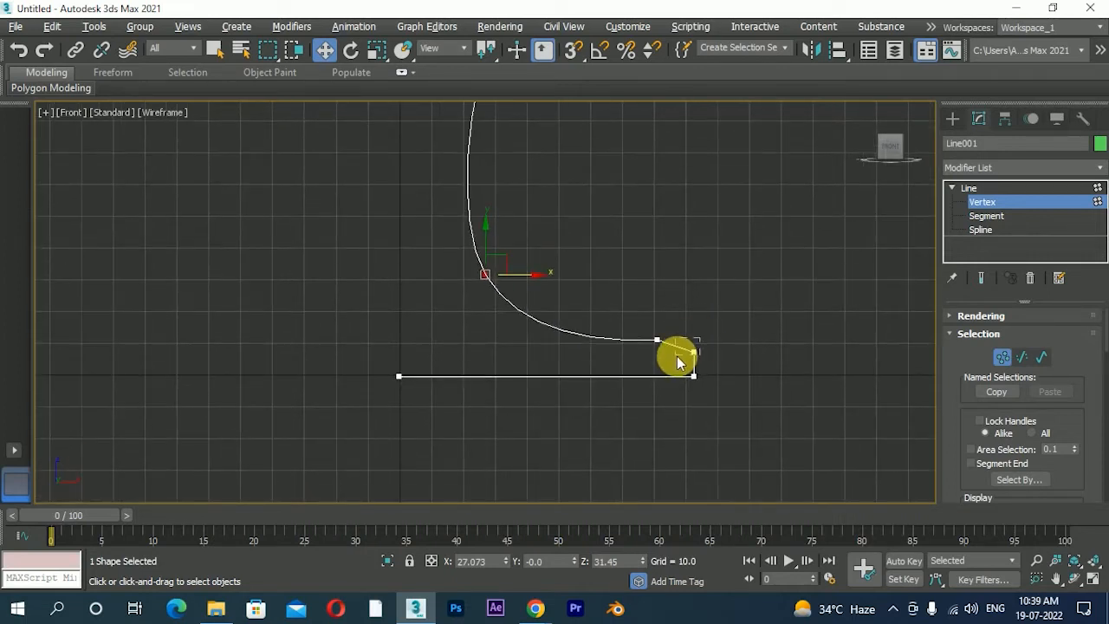
pyautogui.click(678, 356)
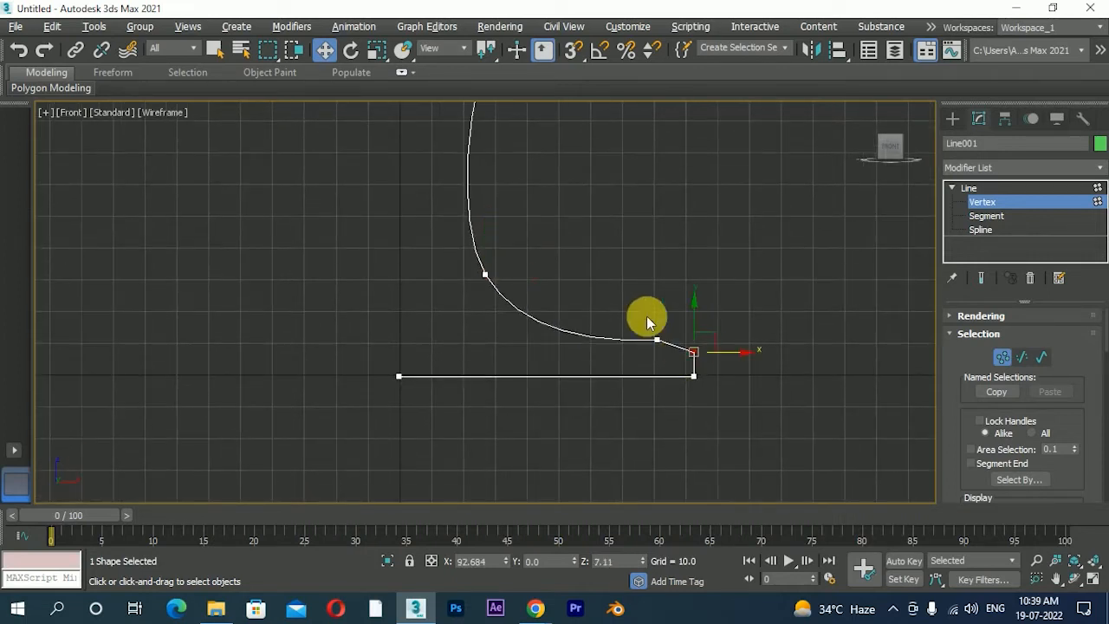
pyautogui.rightClick(696, 357)
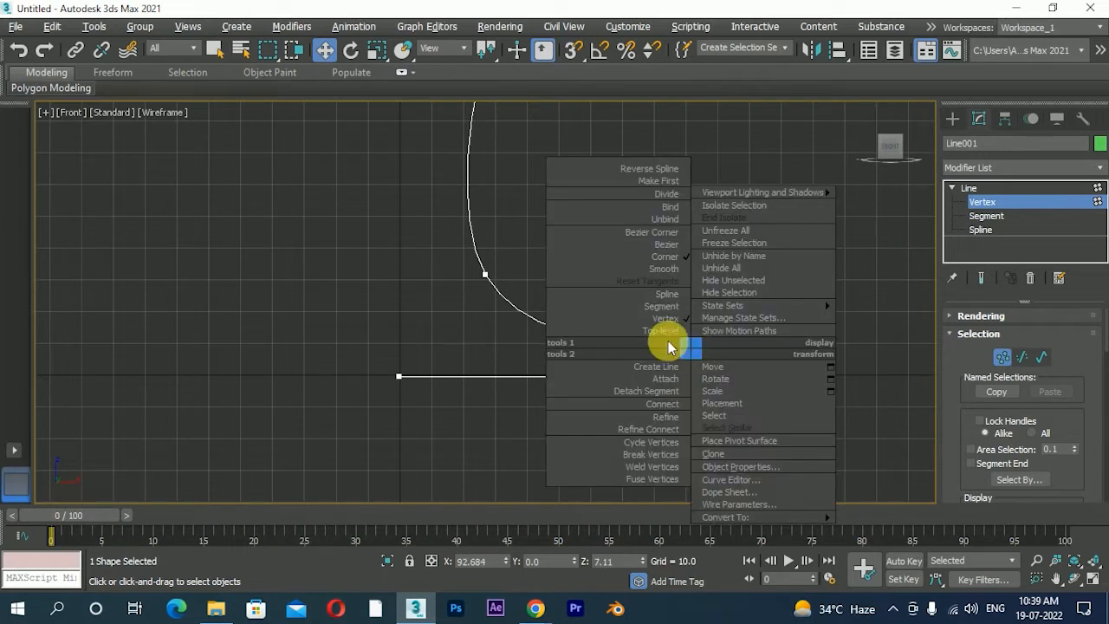
pyautogui.click(669, 272)
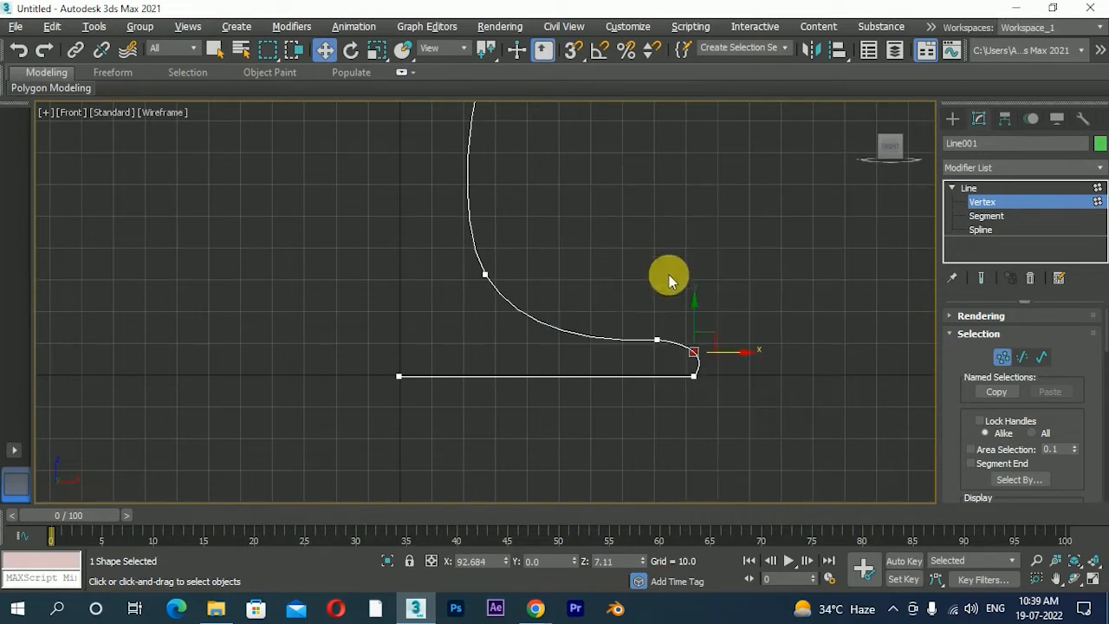
pyautogui.rightClick(657, 341)
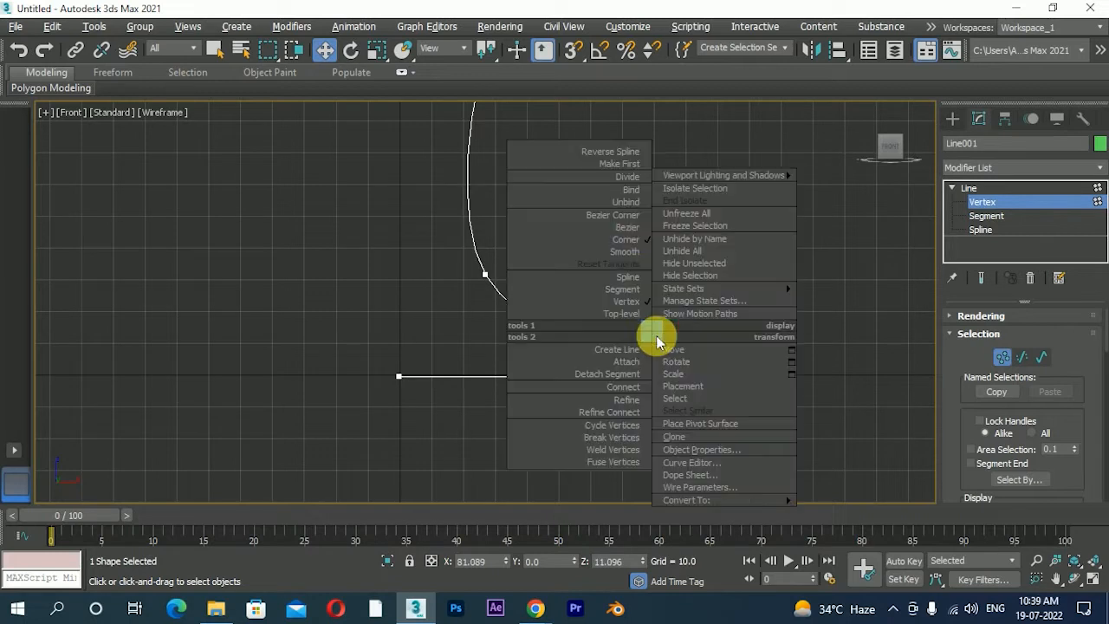
pyautogui.click(634, 228)
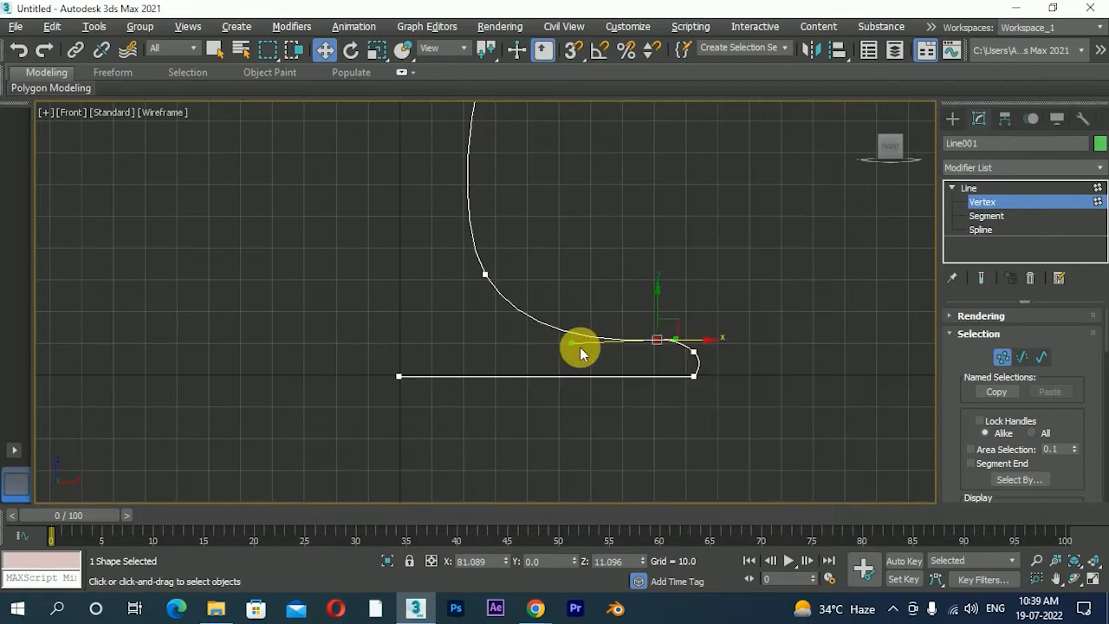
pyautogui.moveTo(588, 348); pyautogui.dragTo(590, 341)
# Step: Move the top vertex to about X 88.6, Z 169.3, extend its handle downward, and leave vertex editing
pyautogui.click(676, 327)
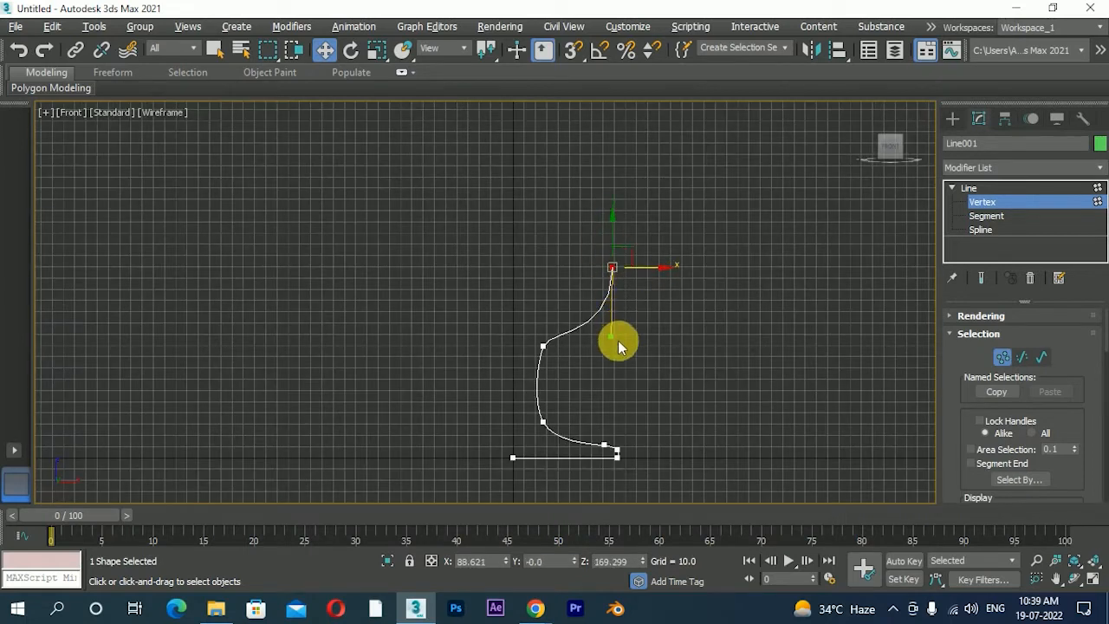
pyautogui.click(618, 254)
pyautogui.moveTo(612, 335); pyautogui.dragTo(619, 352)
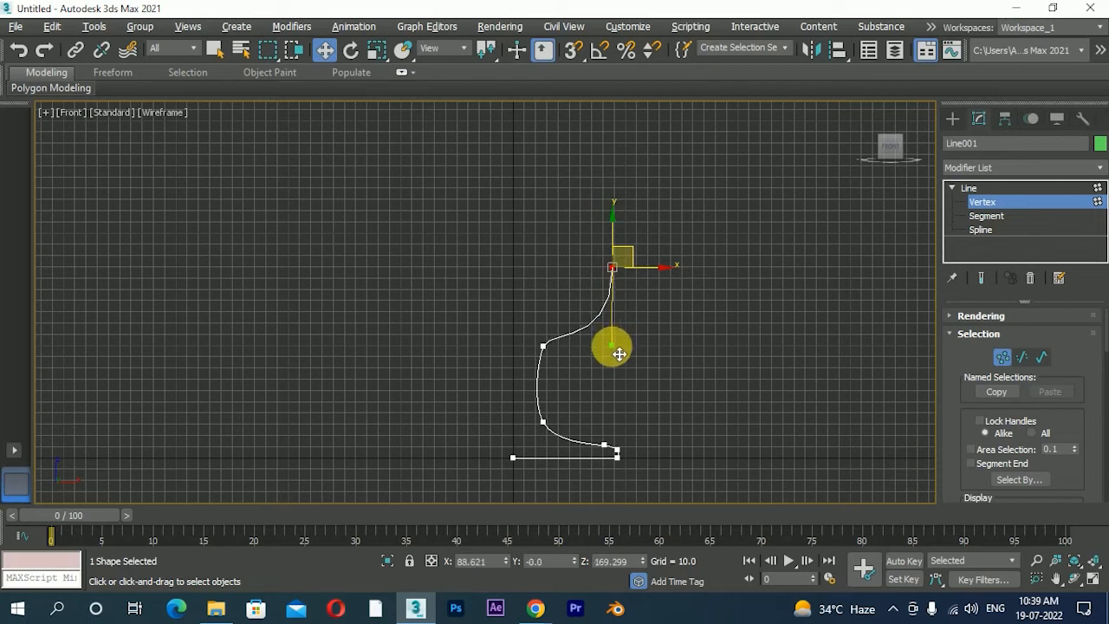
pyautogui.click(983, 188)
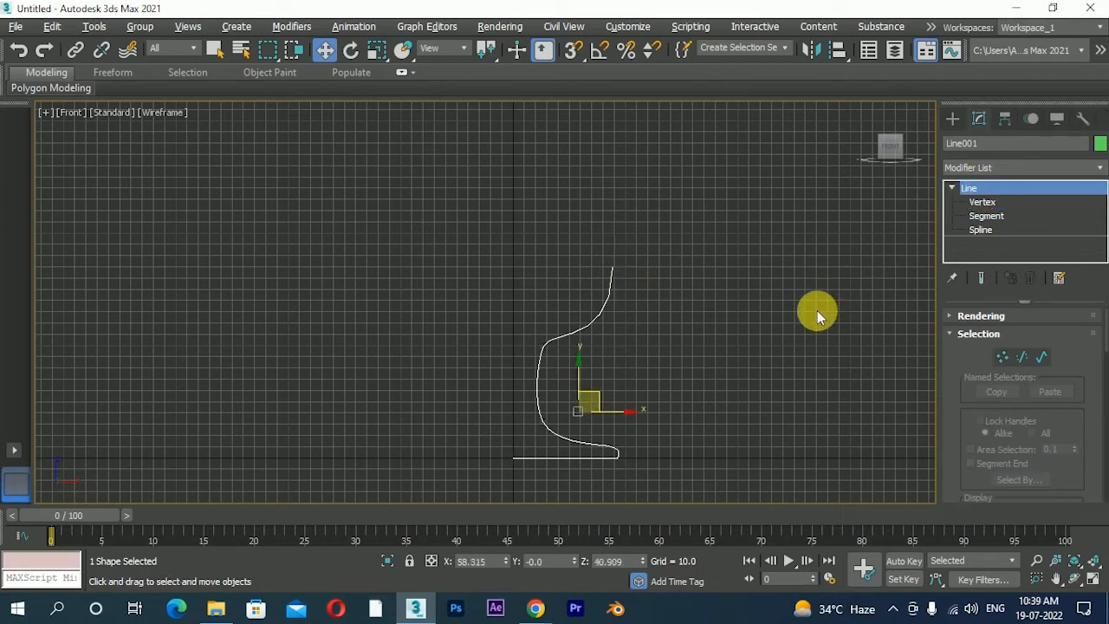
# Step: Apply the Lathe modifier to the profile line
pyautogui.hotkey('alt', 'w')
pyautogui.keyDown('alt'); pyautogui.moveTo(787, 384); pyautogui.dragTo(667, 426, button='middle'); pyautogui.keyUp('alt')
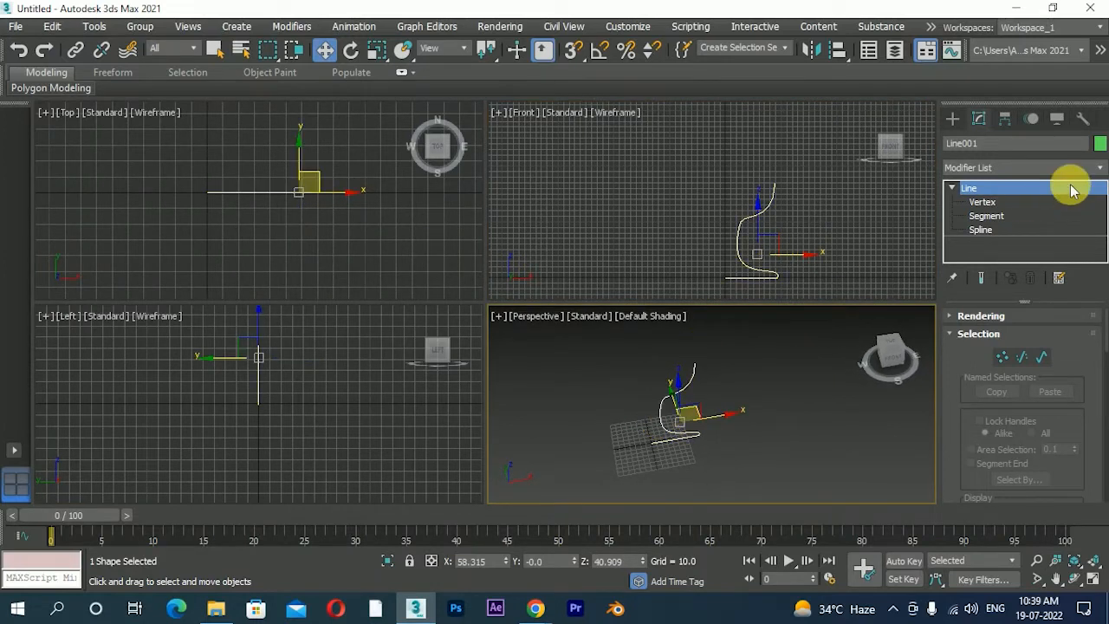
pyautogui.click(1099, 168)
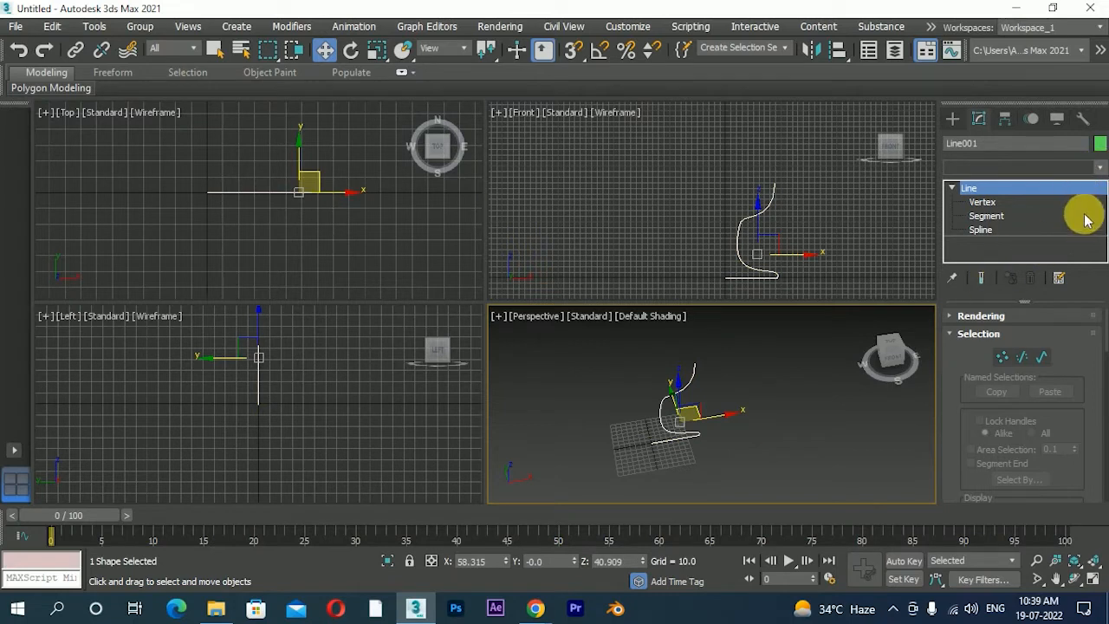
pyautogui.click(1096, 170)
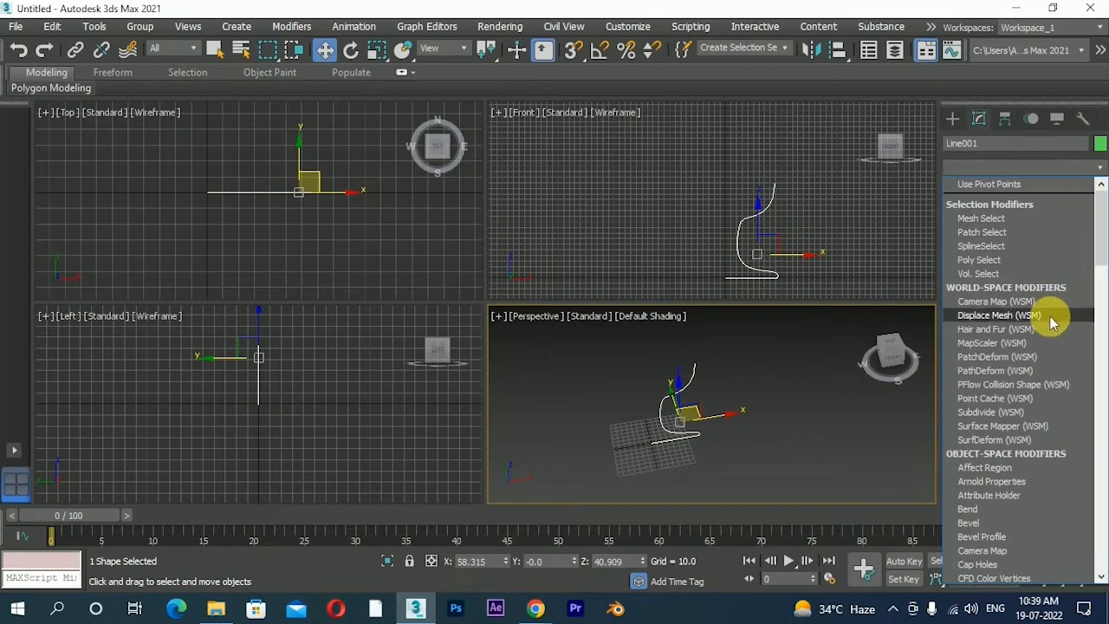
pyautogui.press('l')
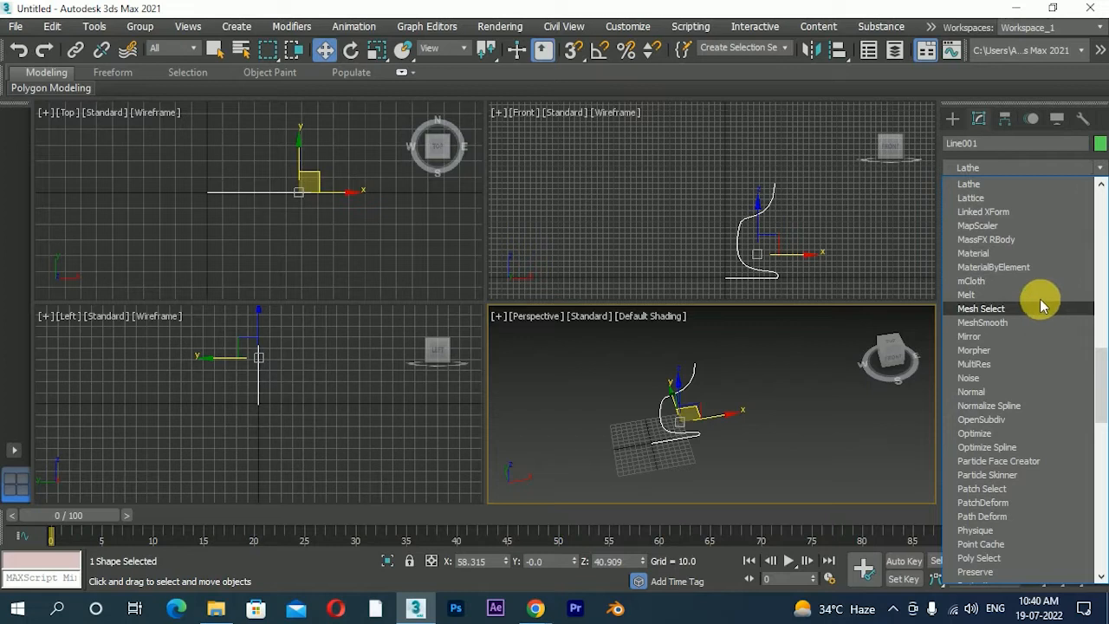
pyautogui.click(969, 184)
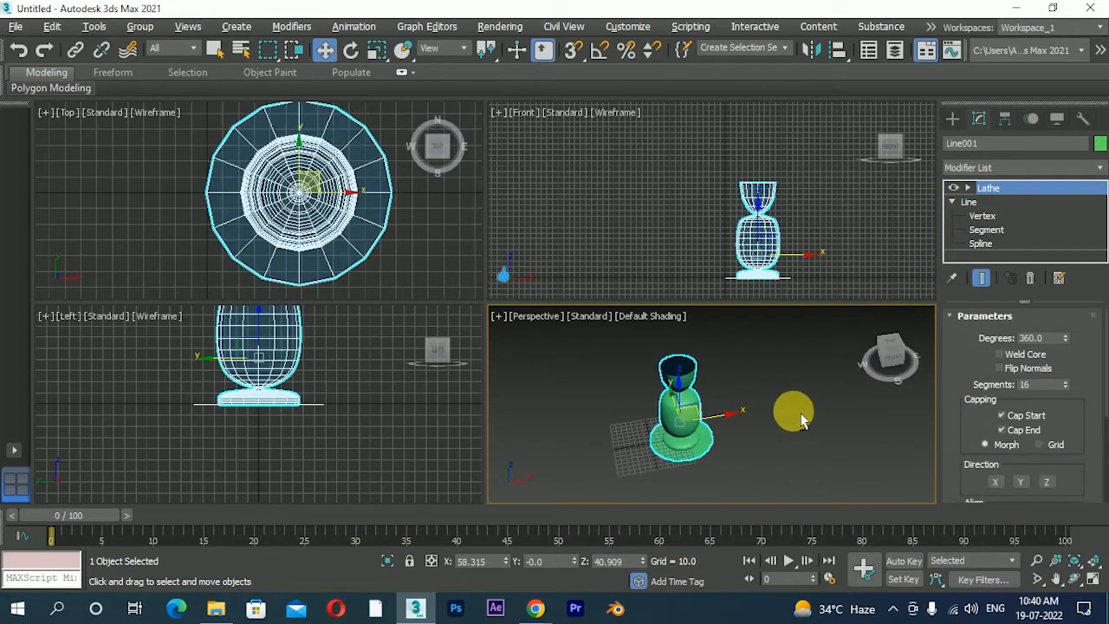
# Step: Try the Center, Min and Max alignments of the lathe axis and compare the resulting shapes
pyautogui.hotkey('alt', 'w')
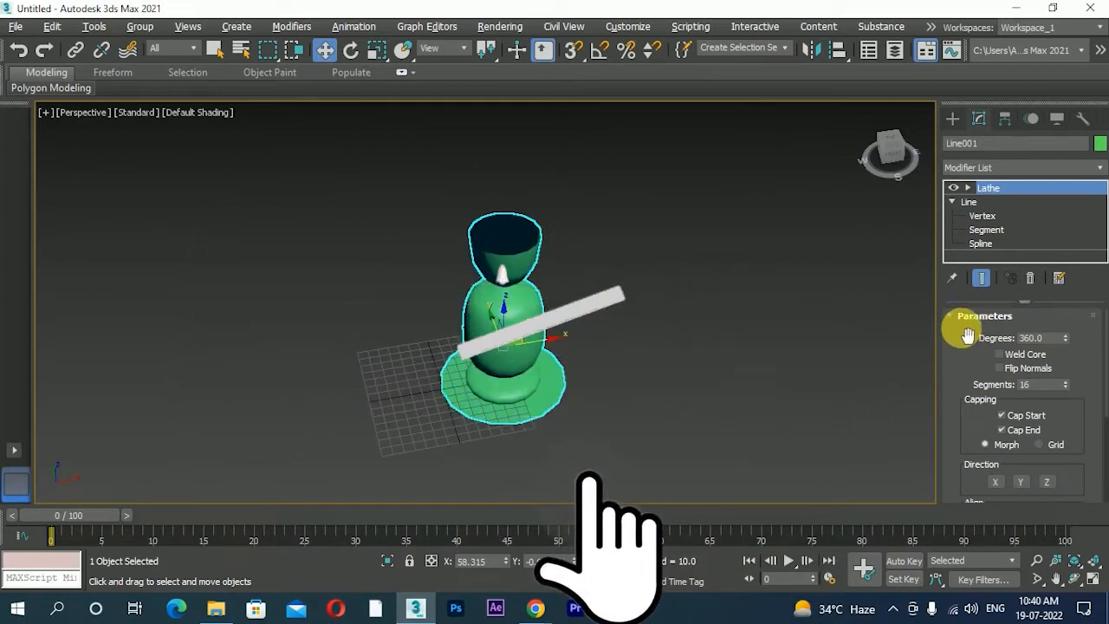
pyautogui.moveTo(953, 440); pyautogui.dragTo(977, 348)
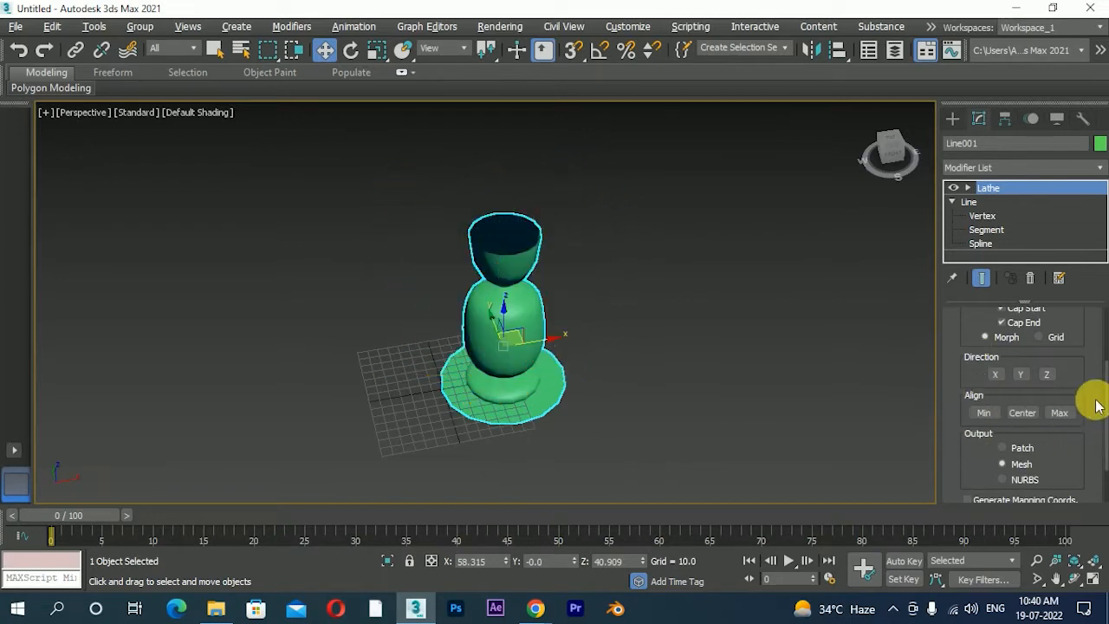
pyautogui.click(1023, 412)
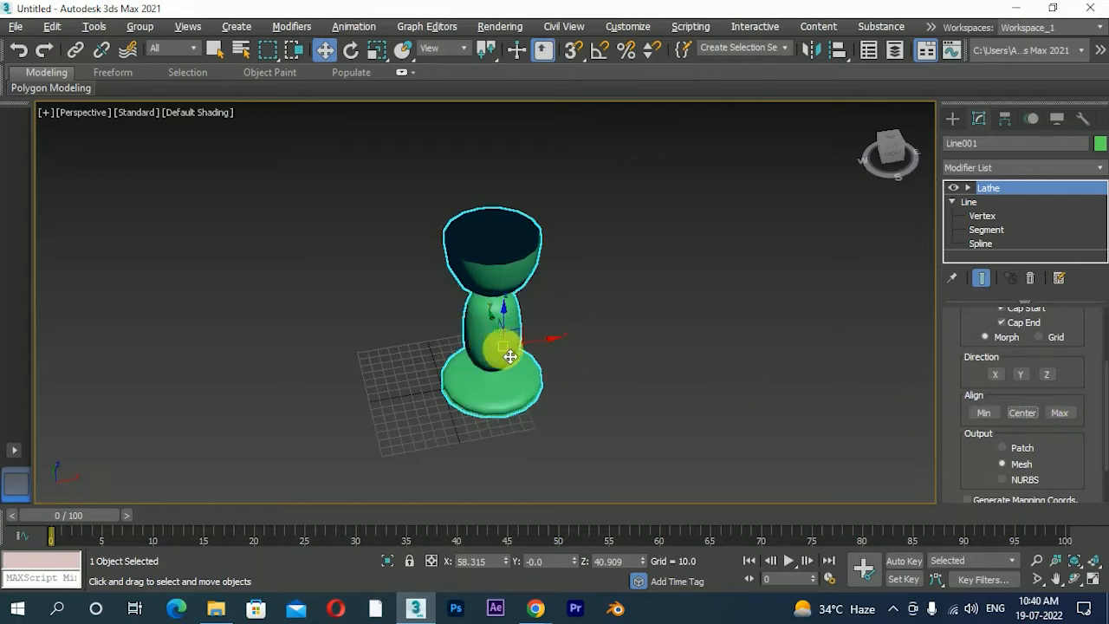
pyautogui.click(986, 413)
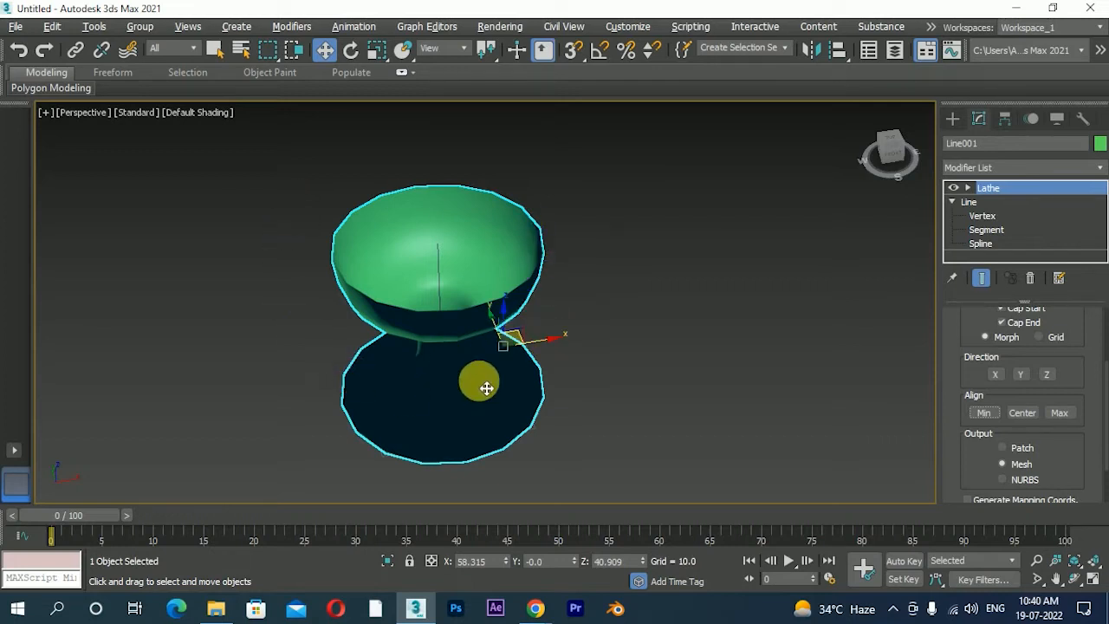
pyautogui.click(1059, 412)
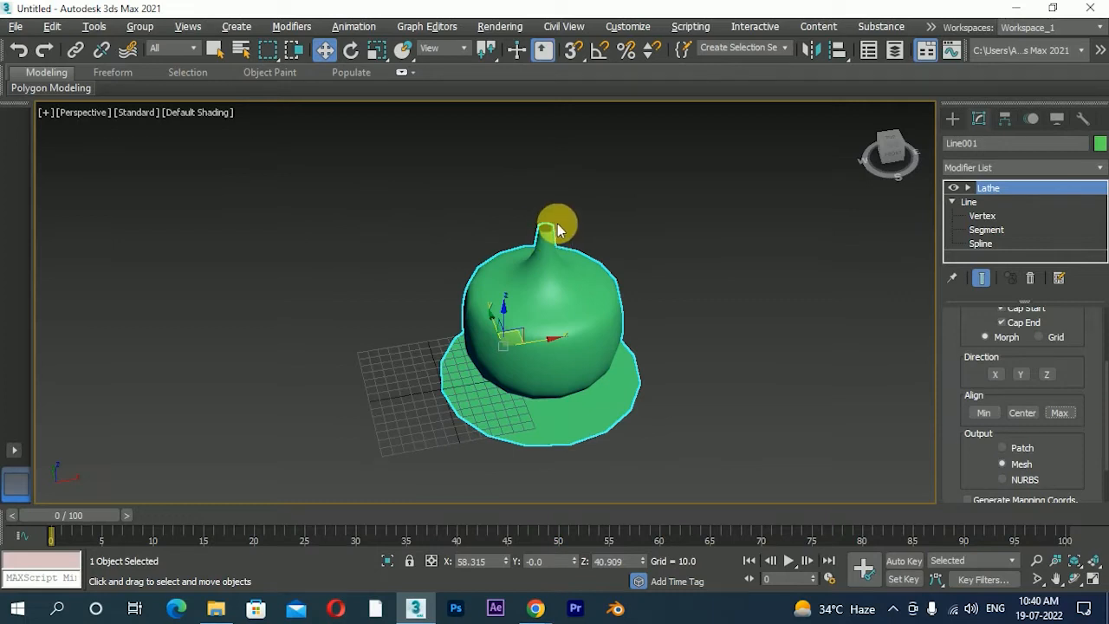
pyautogui.hotkey('alt', 'w')
pyautogui.scroll(4, 680, 217)
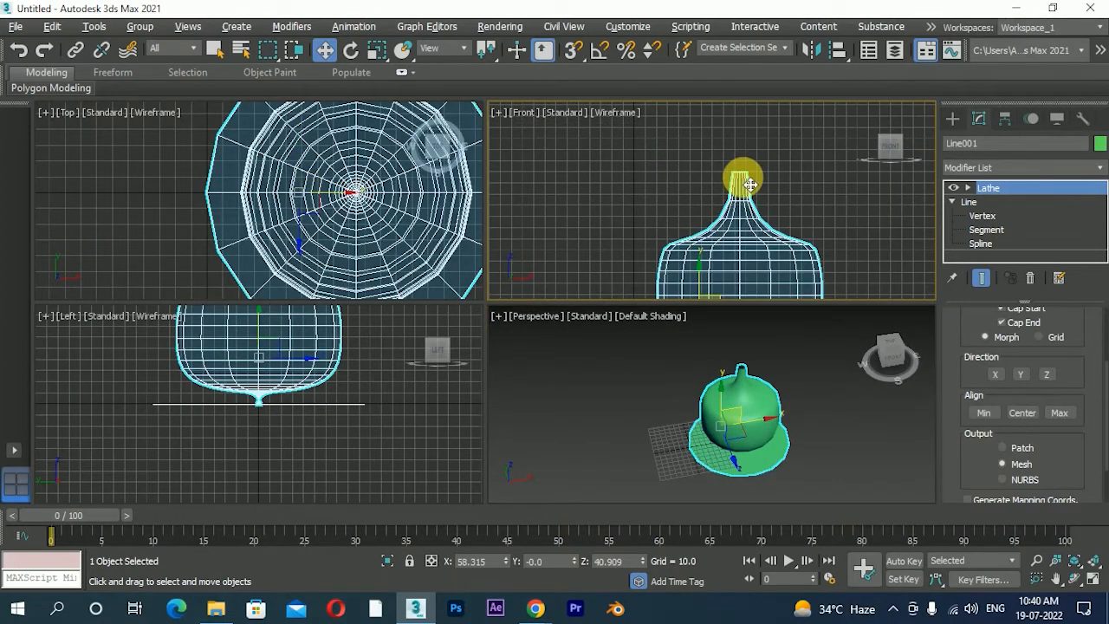
pyautogui.scroll(-4, 750, 184)
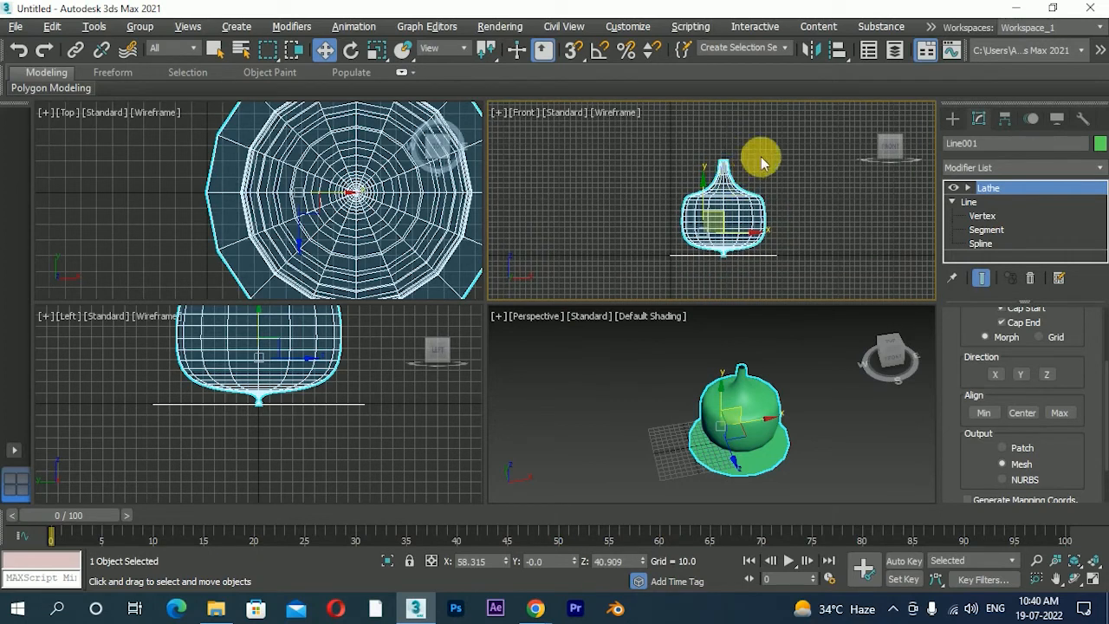
# Step: Try the Center alignment once more, and set the lathe's alignment to Min
pyautogui.click(1022, 412)
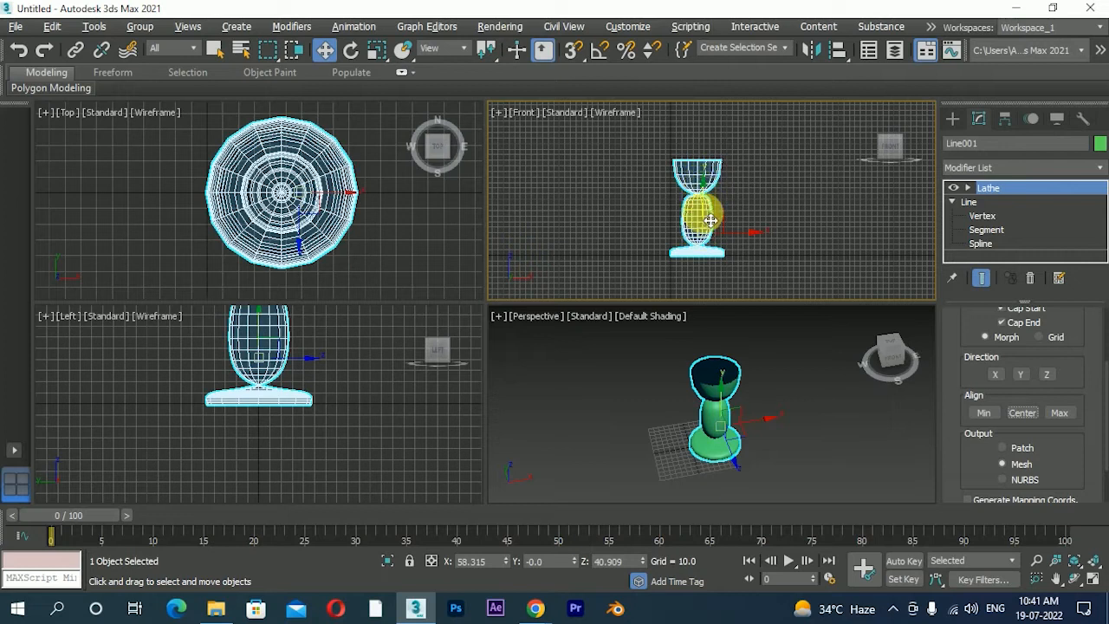
pyautogui.click(983, 412)
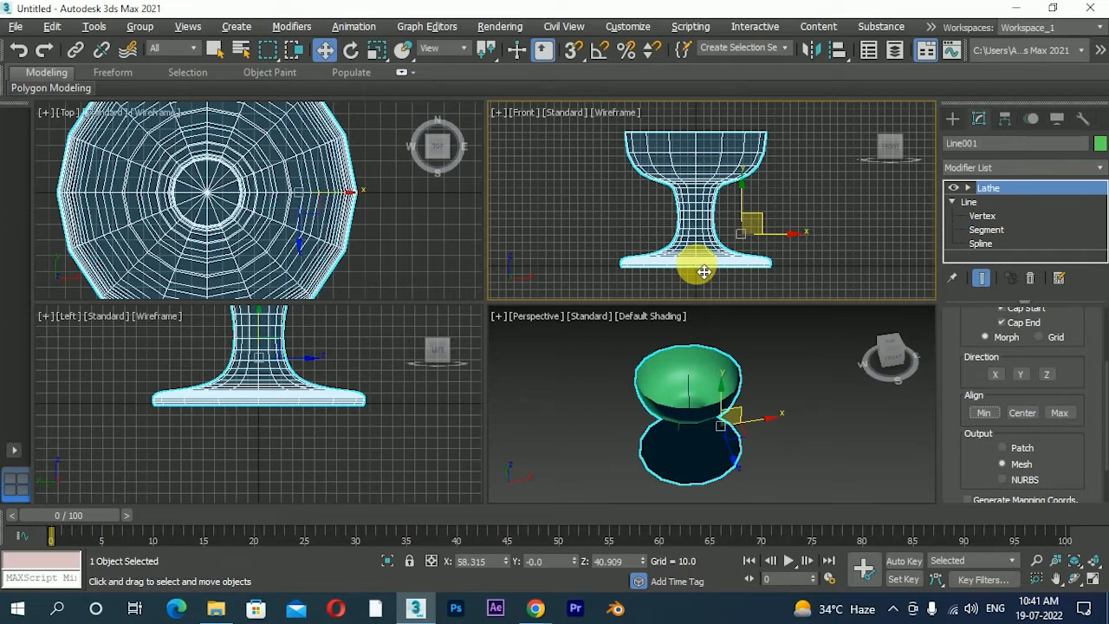
pyautogui.keyDown('alt'); pyautogui.moveTo(768, 414); pyautogui.dragTo(706, 387, button='middle'); pyautogui.keyUp('alt')
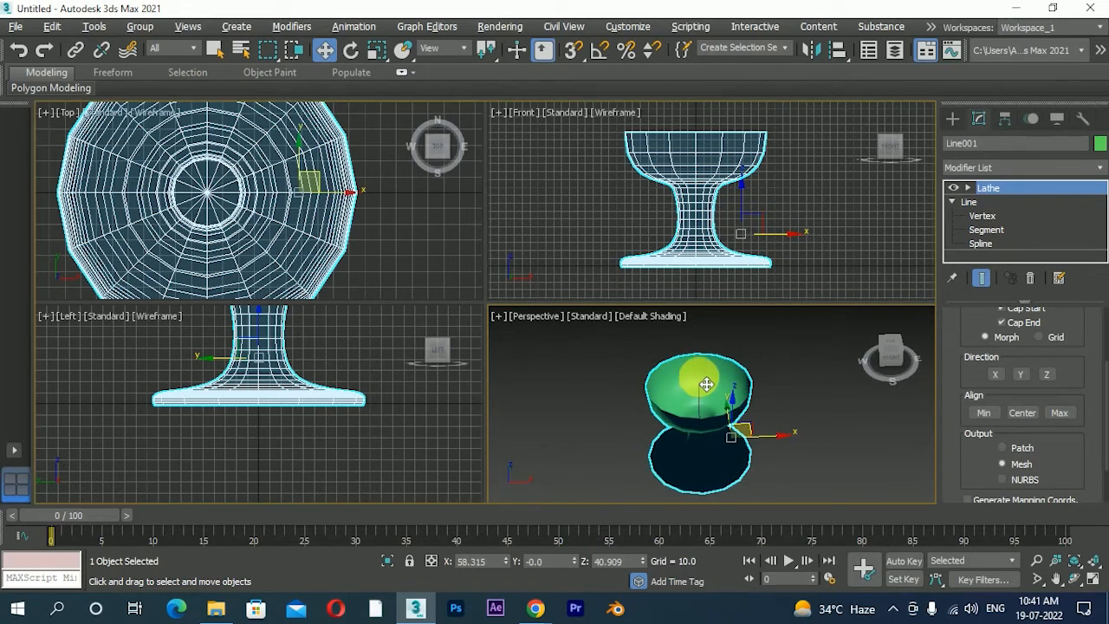
# Step: Set the lathe's segments to 32
pyautogui.hotkey('alt', 'w')
pyautogui.keyDown('alt'); pyautogui.moveTo(587, 317); pyautogui.dragTo(540, 371, button='middle'); pyautogui.keyUp('alt')
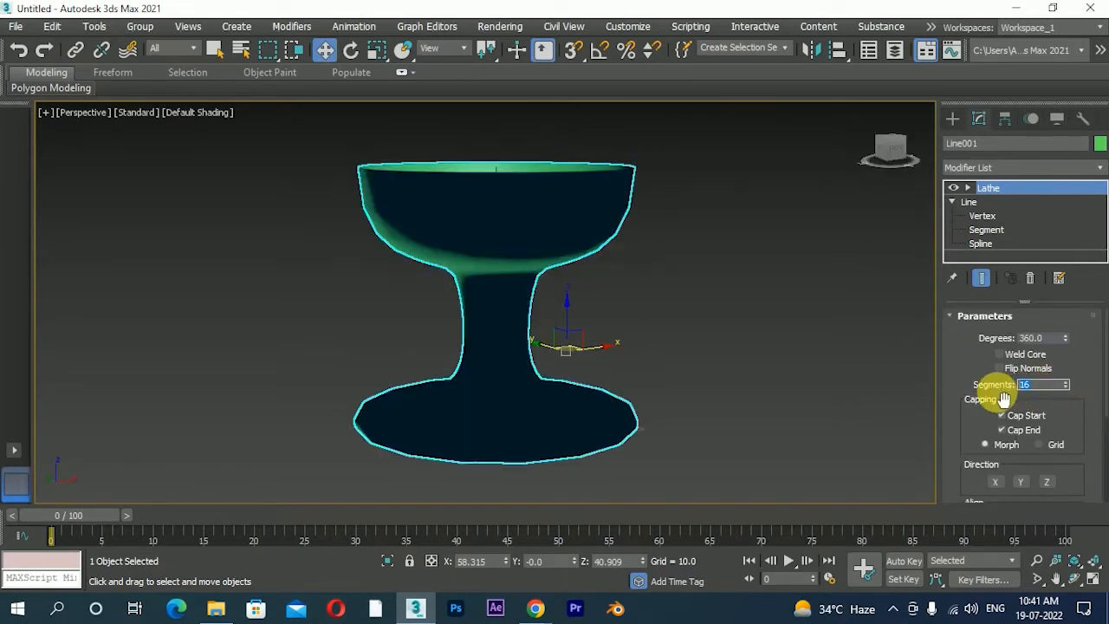
pyautogui.press('Return')
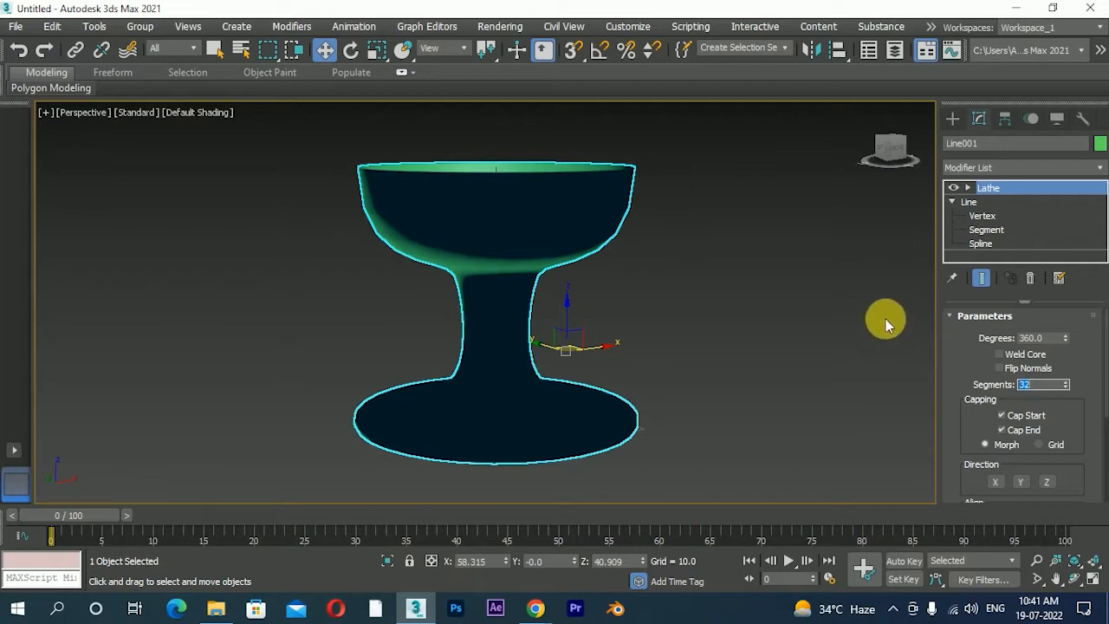
# Step: Add a Shell modifier on top of the lathed object
pyautogui.keyDown('alt'); pyautogui.moveTo(661, 136); pyautogui.dragTo(683, 162, button='middle'); pyautogui.keyUp('alt')
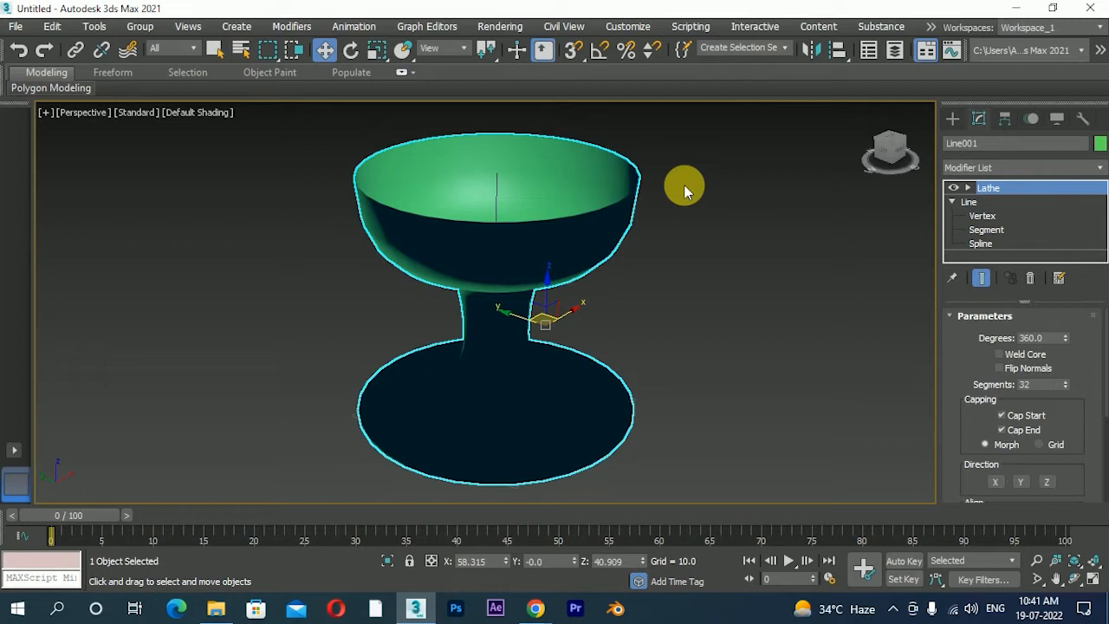
pyautogui.keyDown('alt'); pyautogui.moveTo(675, 223); pyautogui.dragTo(577, 225, button='middle'); pyautogui.keyUp('alt')
pyautogui.click(1099, 168)
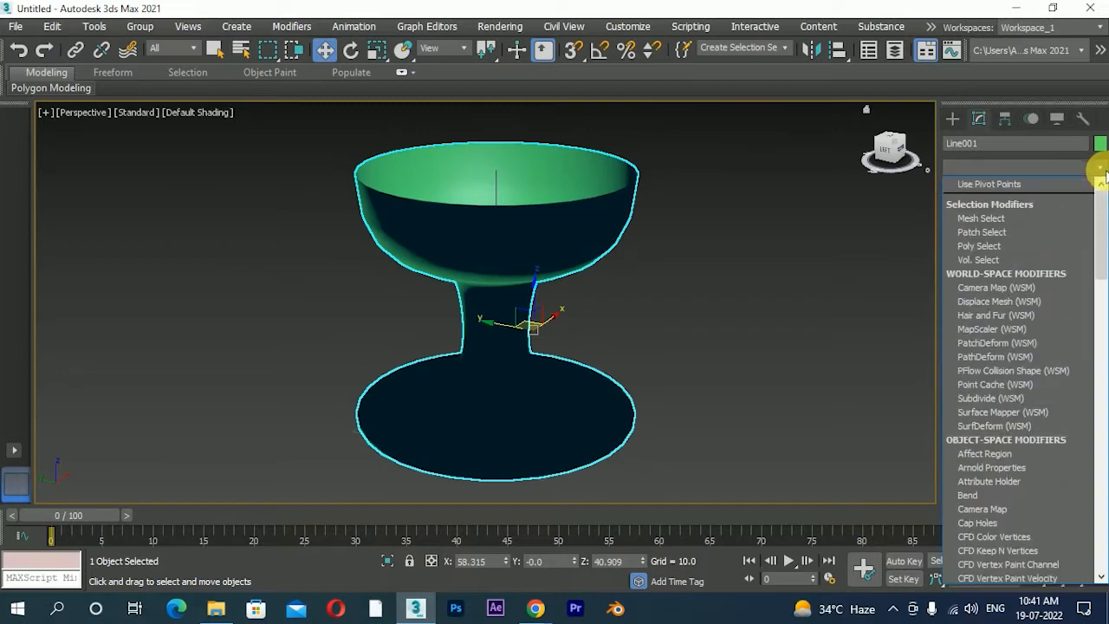
pyautogui.scroll(-5, 1028, 290)
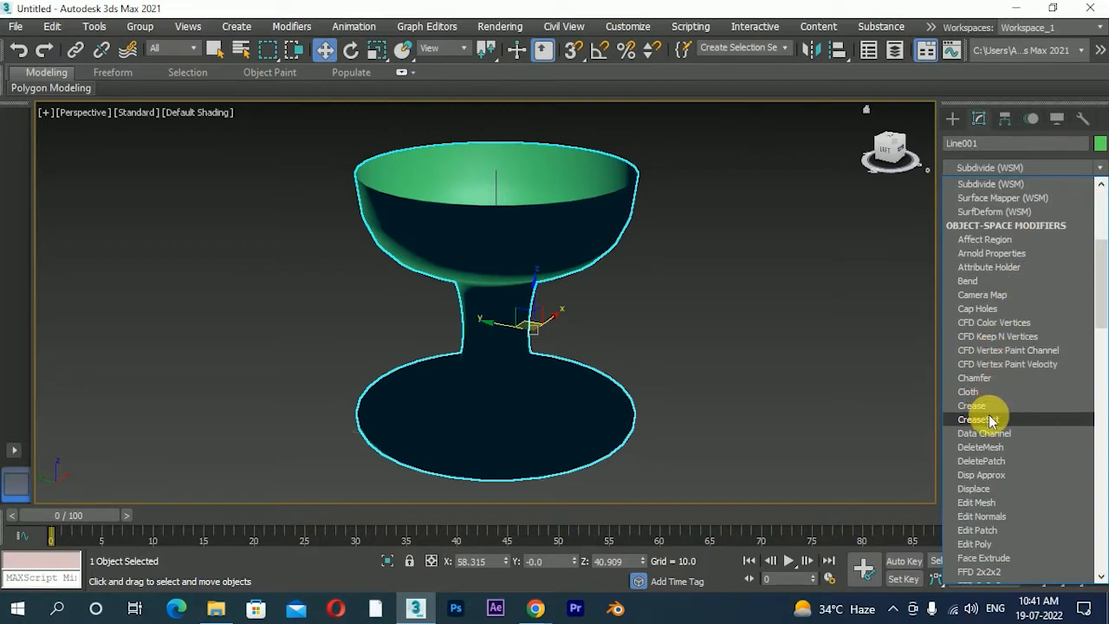
pyautogui.scroll(-18, 990, 420)
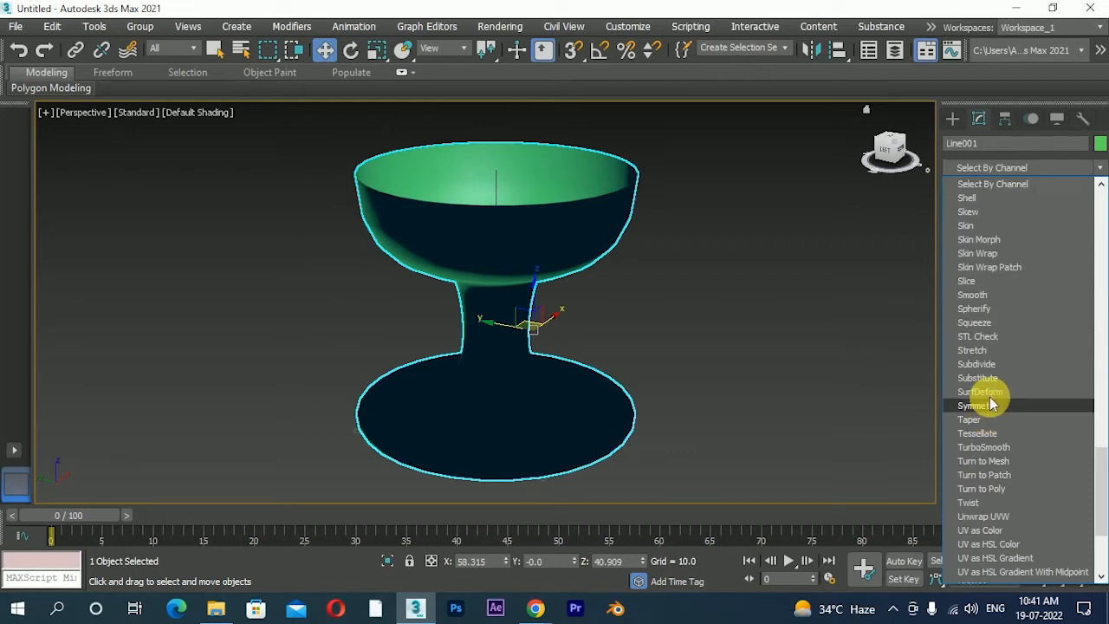
pyautogui.click(1001, 199)
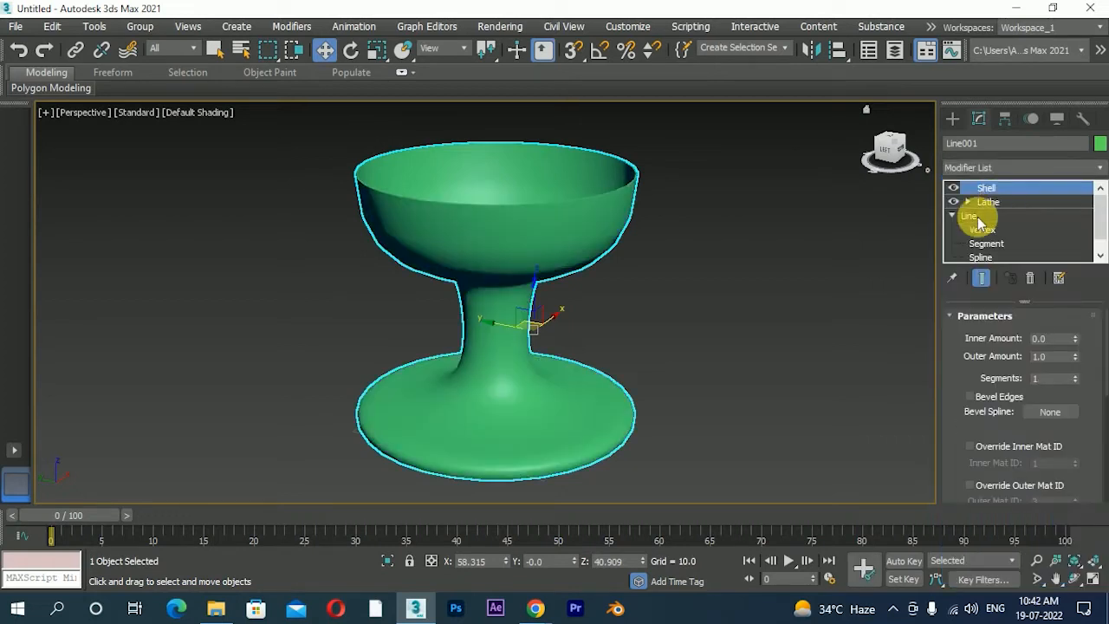
# Step: Inspect the underside of the foot and enable Weld Core in the Lathe modifier
pyautogui.keyDown('alt'); pyautogui.moveTo(641, 293); pyautogui.dragTo(483, 389, button='middle'); pyautogui.keyUp('alt')
pyautogui.scroll(3, 515, 294)
pyautogui.keyDown('alt'); pyautogui.moveTo(514, 295); pyautogui.dragTo(538, 278, button='middle'); pyautogui.keyUp('alt')
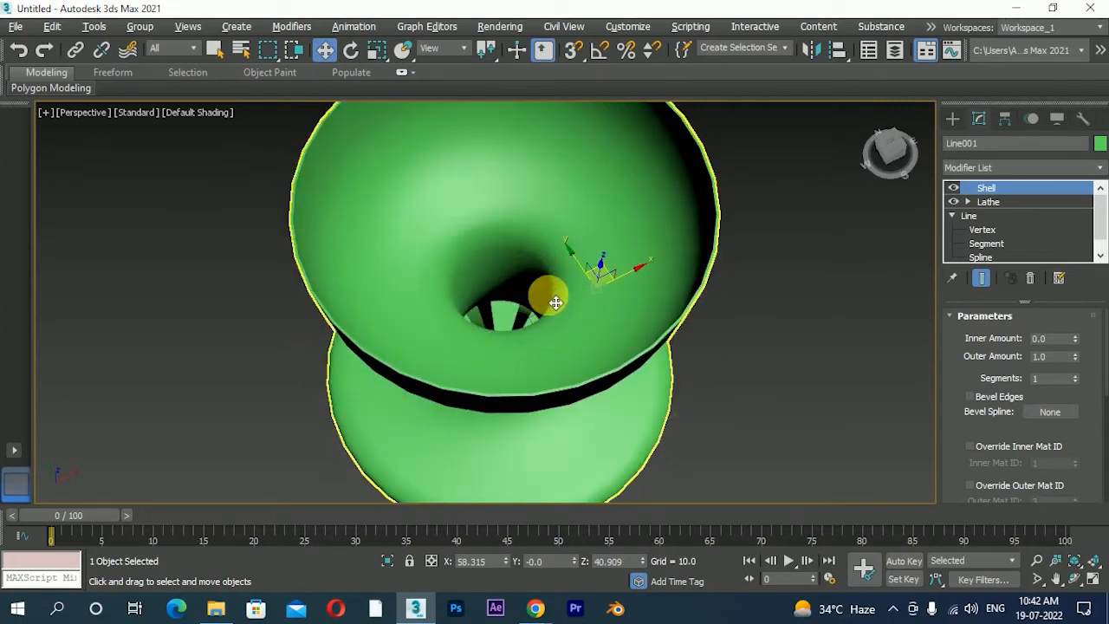
pyautogui.keyDown('alt'); pyautogui.moveTo(555, 302); pyautogui.dragTo(631, 239, button='middle'); pyautogui.keyUp('alt')
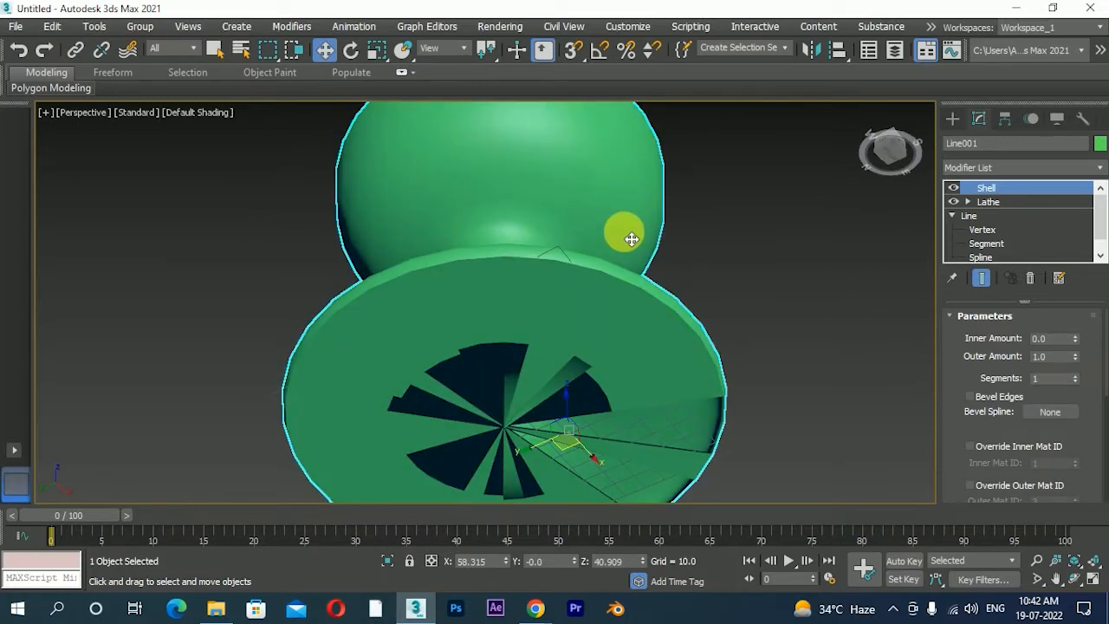
pyautogui.scroll(-3, 631, 239)
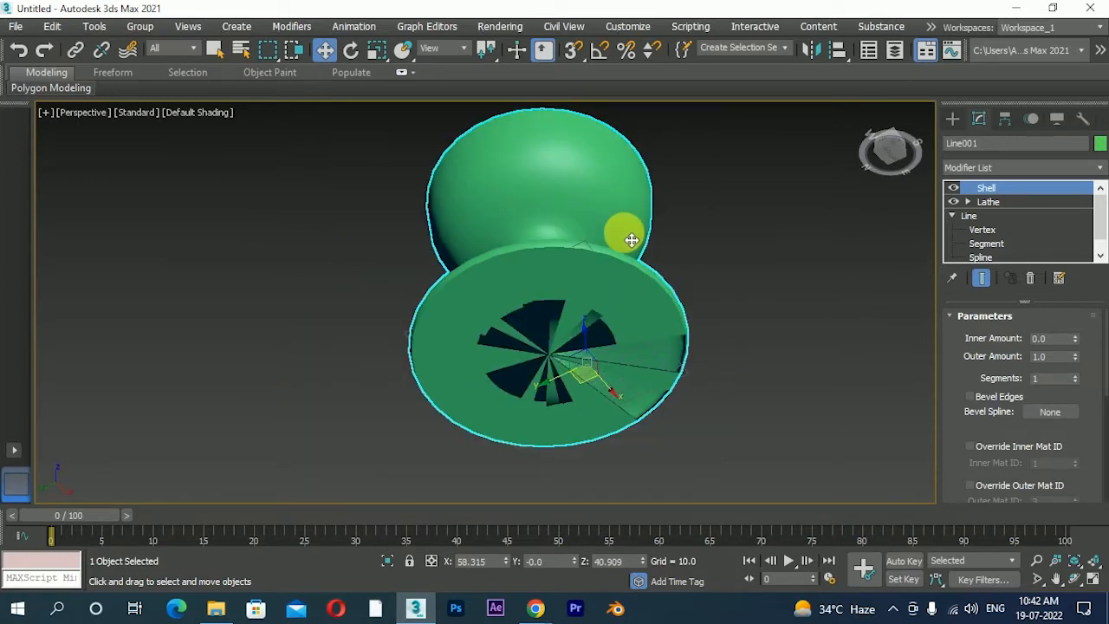
pyautogui.click(997, 202)
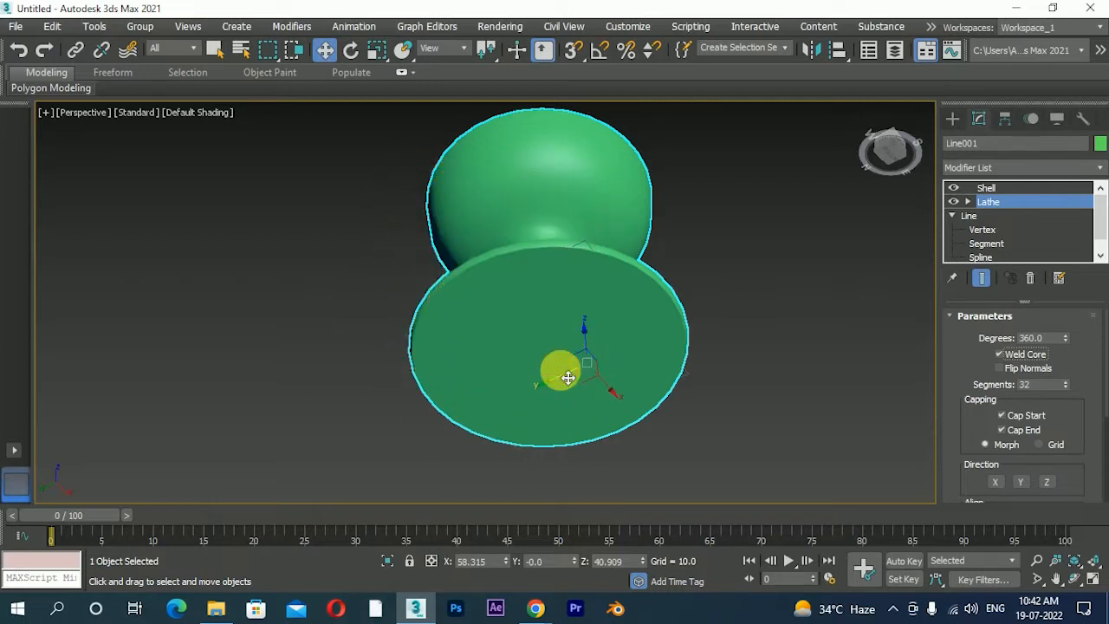
# Step: Show edged faces in the Perspective view and open the line's vertices for editing with the end result shown
pyautogui.moveTo(567, 378)
pyautogui.keyDown('alt'); pyautogui.mouseDown(button='middle')
pyautogui.moveTo(601, 267)
pyautogui.moveTo(614, 363)
pyautogui.moveTo(602, 313)
pyautogui.moveTo(580, 299)
pyautogui.moveTo(609, 219)
pyautogui.moveTo(624, 211)
pyautogui.moveTo(609, 217)
pyautogui.moveTo(581, 302)
pyautogui.moveTo(557, 292)
pyautogui.moveTo(583, 292)
pyautogui.mouseUp(button='middle'); pyautogui.keyUp('alt')
pyautogui.press('F4')
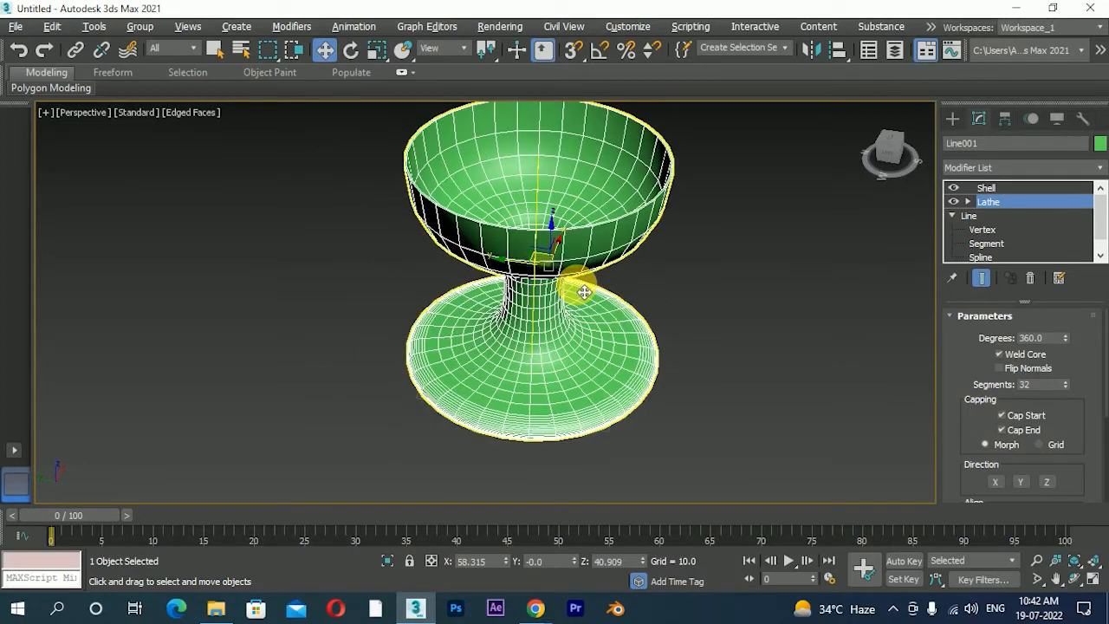
pyautogui.hotkey('alt', 'w')
pyautogui.scroll(4, 727, 235)
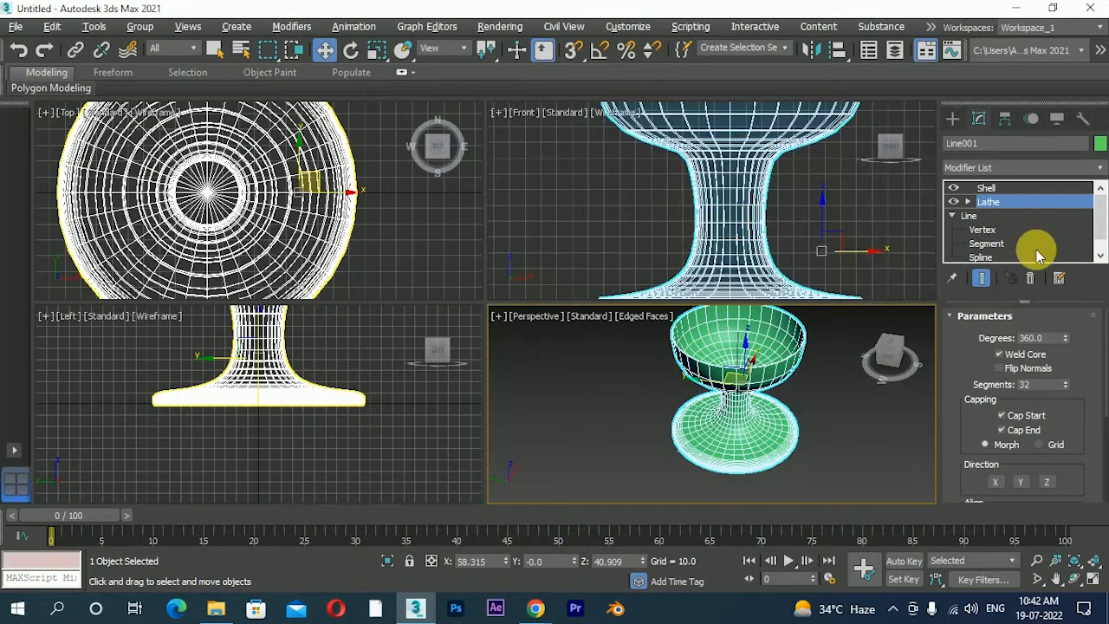
pyautogui.click(983, 229)
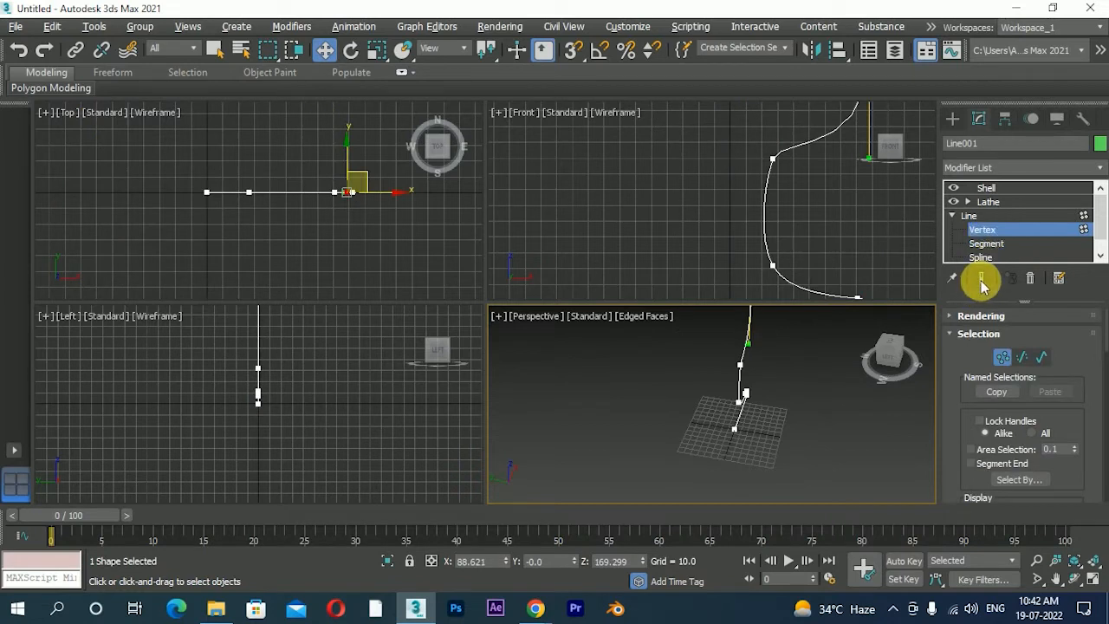
pyautogui.click(982, 279)
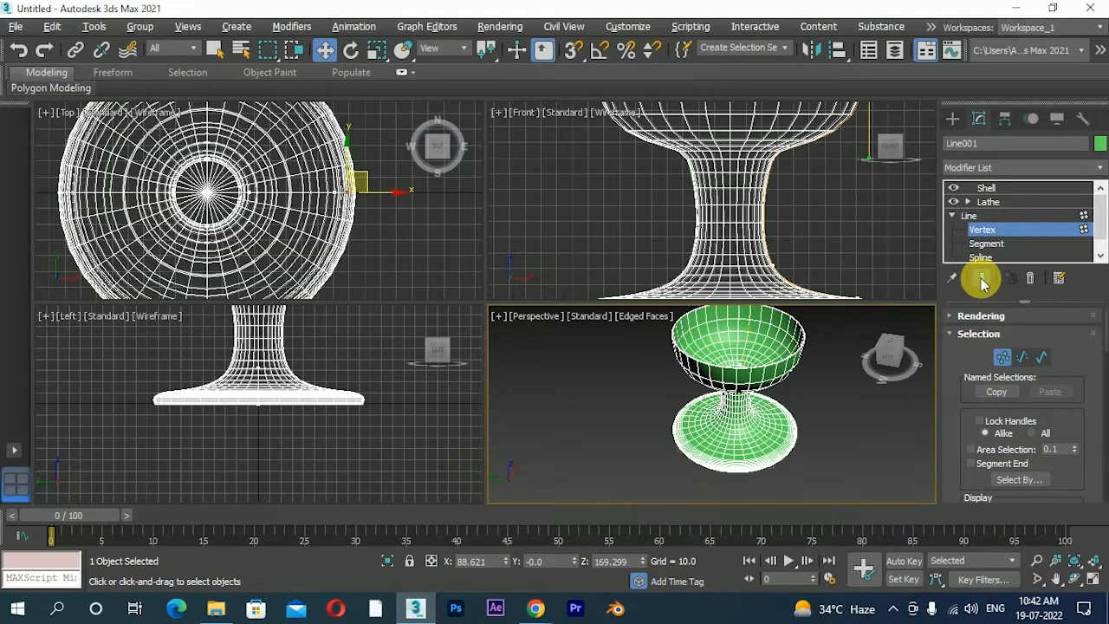
# Step: Adjust the neck vertex inward and back outward in the Front view, and shift the vertex below it to about X 24, Z 31.5
pyautogui.moveTo(768, 190); pyautogui.dragTo(725, 195, button='middle')
pyautogui.moveTo(711, 145); pyautogui.dragTo(699, 200)
pyautogui.moveTo(730, 168); pyautogui.dragTo(733, 172)
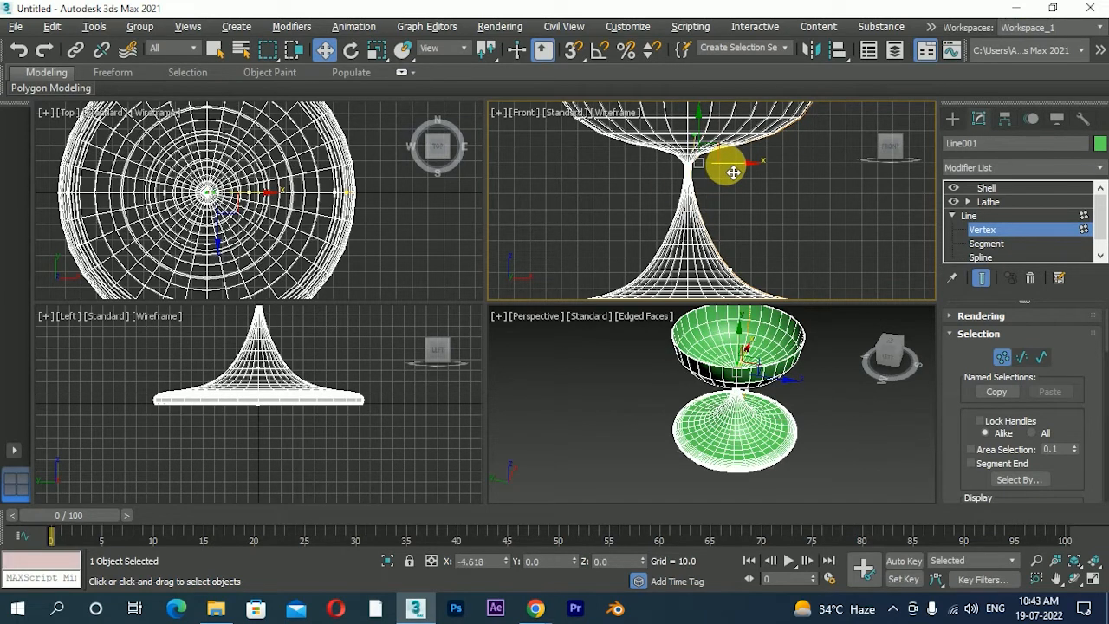
pyautogui.click(733, 273)
pyautogui.moveTo(755, 274); pyautogui.dragTo(732, 275)
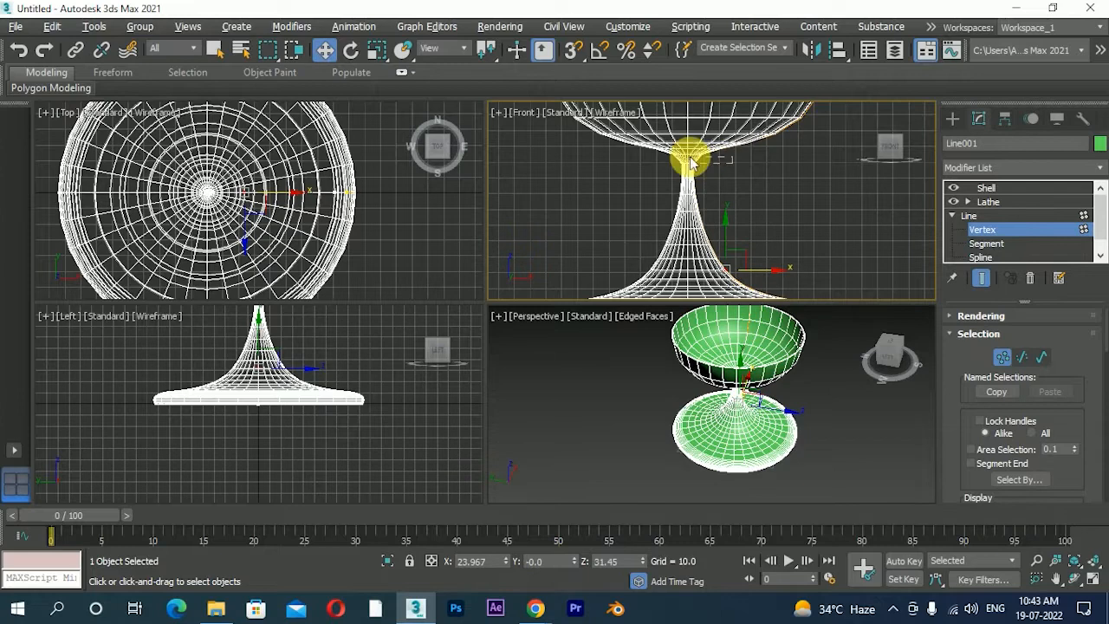
pyautogui.moveTo(730, 166)
pyautogui.mouseDown()
pyautogui.moveTo(765, 173)
pyautogui.moveTo(733, 171)
pyautogui.moveTo(752, 179)
pyautogui.moveTo(742, 173)
pyautogui.mouseUp()
# Step: Bring the bowl's top vertex inward, and move the vertex above the foot outward to about X 72.2, Z 40.2
pyautogui.scroll(-5, 713, 228)
pyautogui.moveTo(800, 125); pyautogui.dragTo(732, 161)
pyautogui.moveTo(805, 154); pyautogui.dragTo(783, 168)
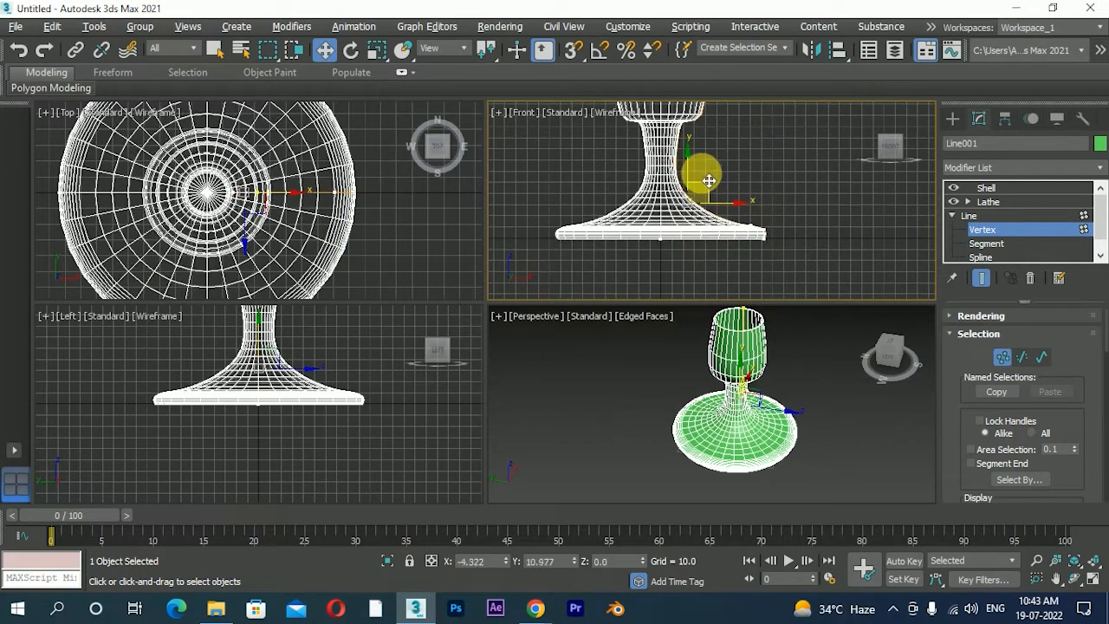
pyautogui.moveTo(719, 178); pyautogui.dragTo(768, 183)
pyautogui.keyDown('alt'); pyautogui.moveTo(745, 472); pyautogui.dragTo(792, 408, button='middle'); pyautogui.keyUp('alt')
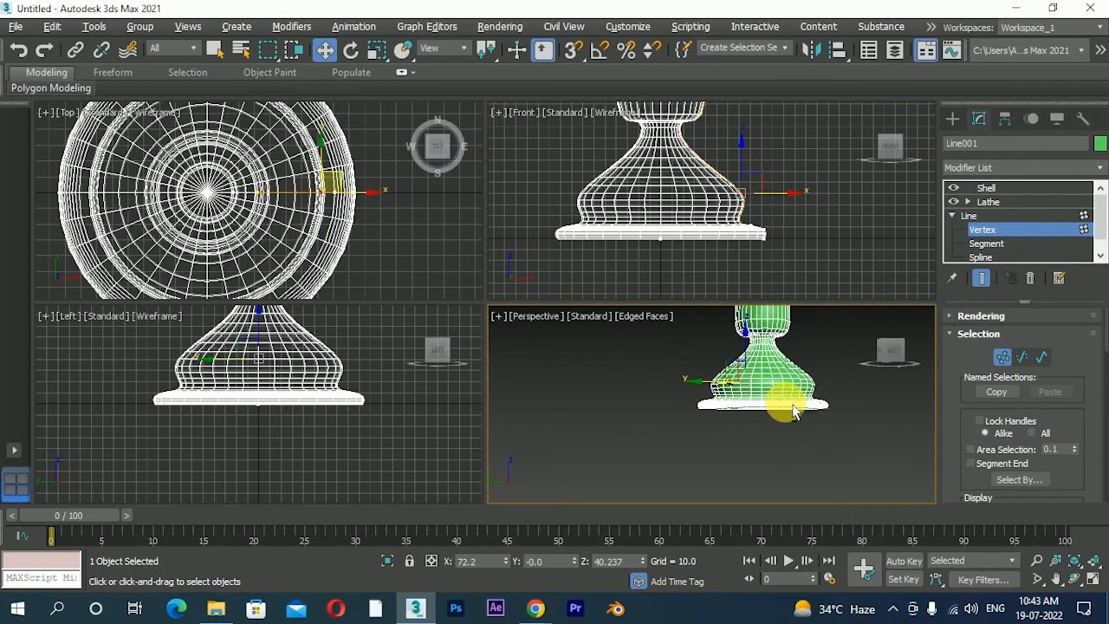
# Step: Move the bowl's rim vertex in the Front view to about X 140.8, Z 99.1 to flare the profile outward
pyautogui.hotkey('alt', 'w')
pyautogui.scroll(-5, 688, 319)
pyautogui.scroll(3, 654, 330)
pyautogui.moveTo(682, 309); pyautogui.dragTo(634, 314, button='middle')
pyautogui.scroll(3, 656, 337)
pyautogui.hotkey('alt', 'w')
pyautogui.click(768, 160)
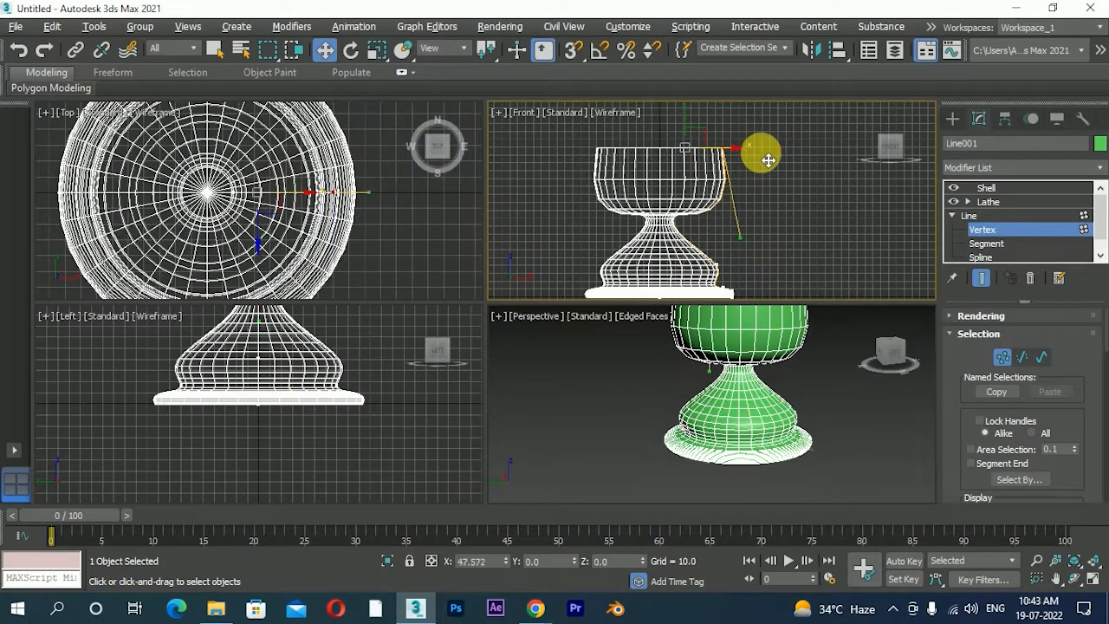
pyautogui.moveTo(768, 160); pyautogui.dragTo(799, 246)
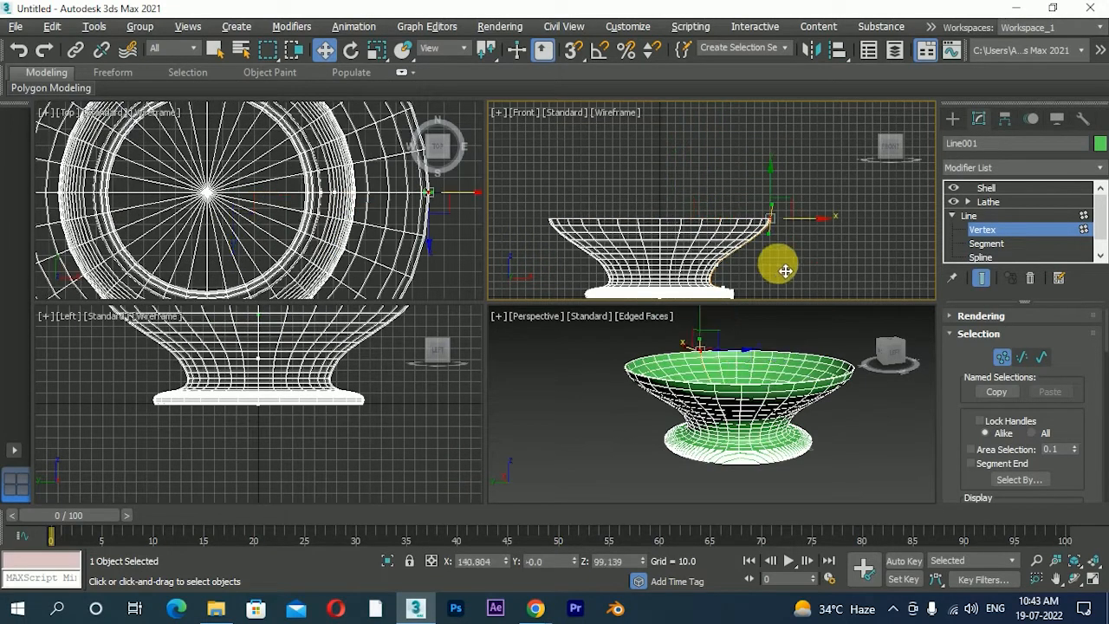
# Step: Reduce the profile to its base and one rim vertex, placing the rim at about X 120.3, Z 40.2
pyautogui.hotkey('ctrl', 'z')
pyautogui.hotkey('ctrl', 'y')
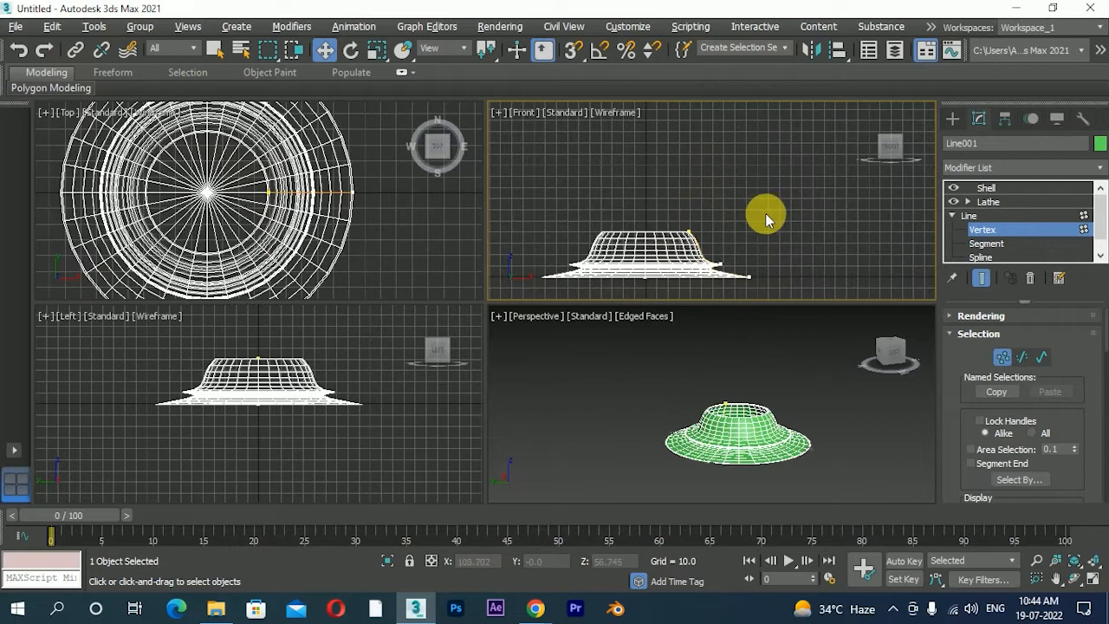
pyautogui.moveTo(730, 237); pyautogui.dragTo(809, 230)
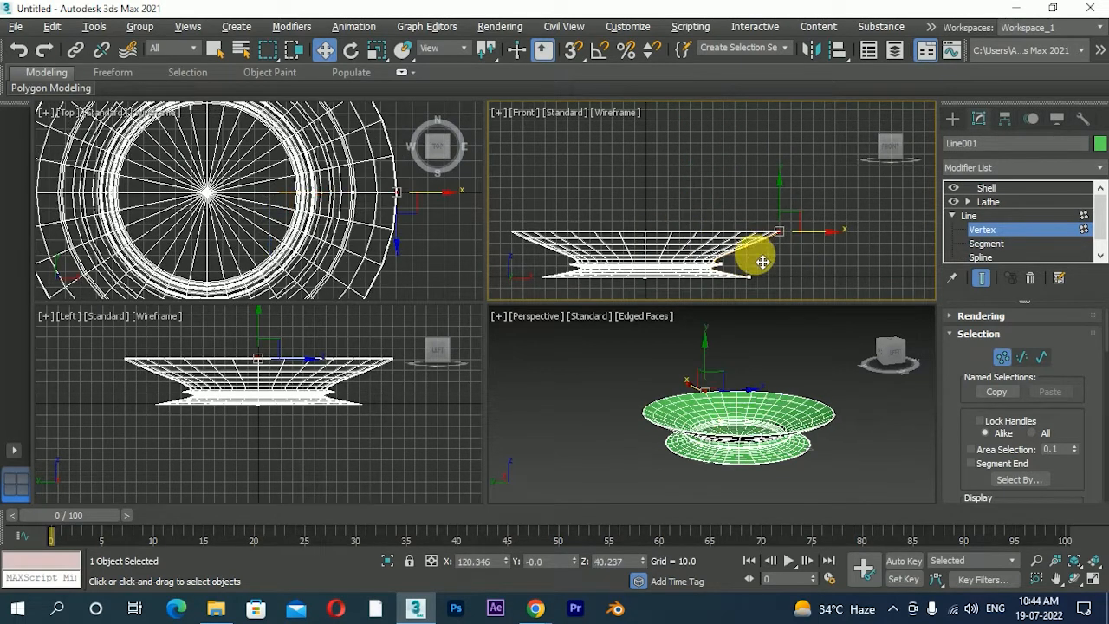
pyautogui.click(700, 272)
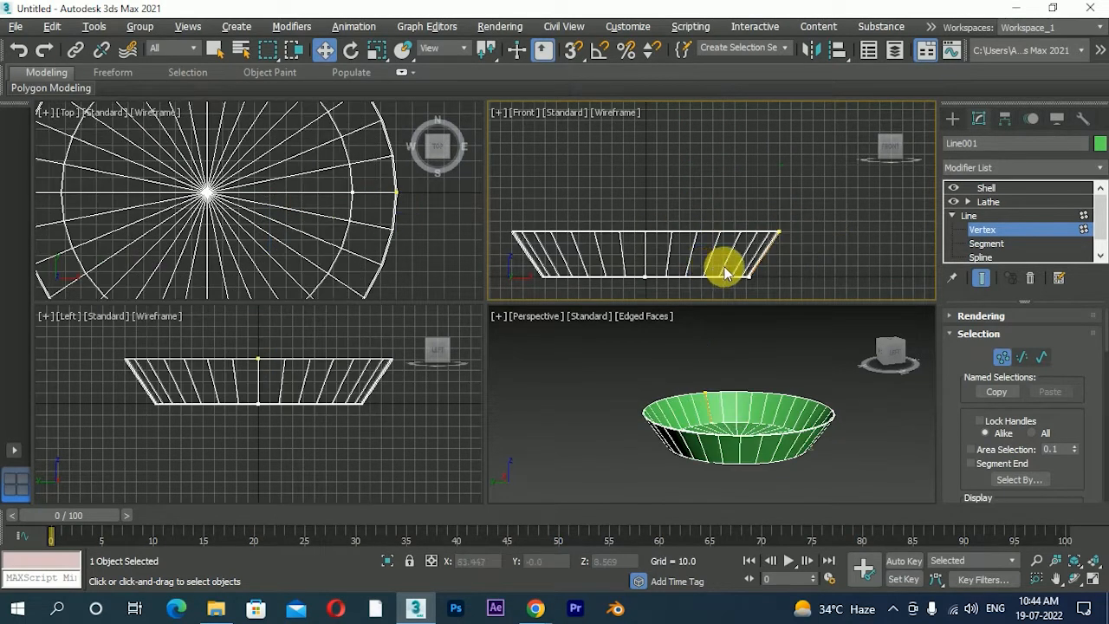
# Step: Give the rim vertex Bezier handles and pull its handle to curve the straight side of the dish
pyautogui.click(777, 230)
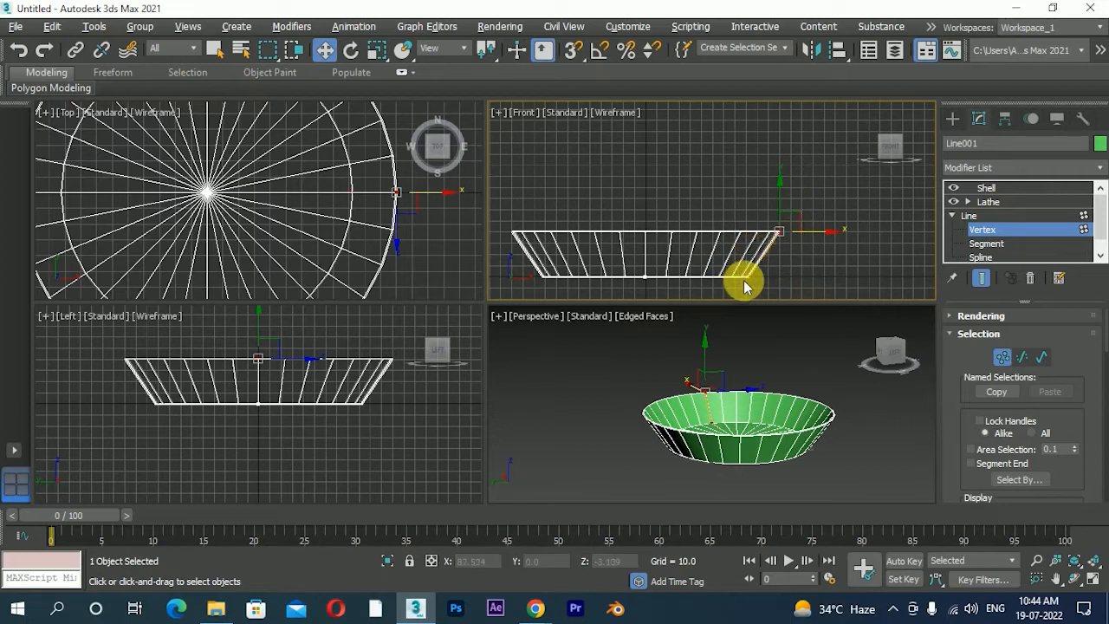
pyautogui.rightClick(744, 286)
pyautogui.click(722, 239)
pyautogui.moveTo(700, 193); pyautogui.dragTo(780, 228)
pyautogui.rightClick(751, 224)
pyautogui.click(745, 136)
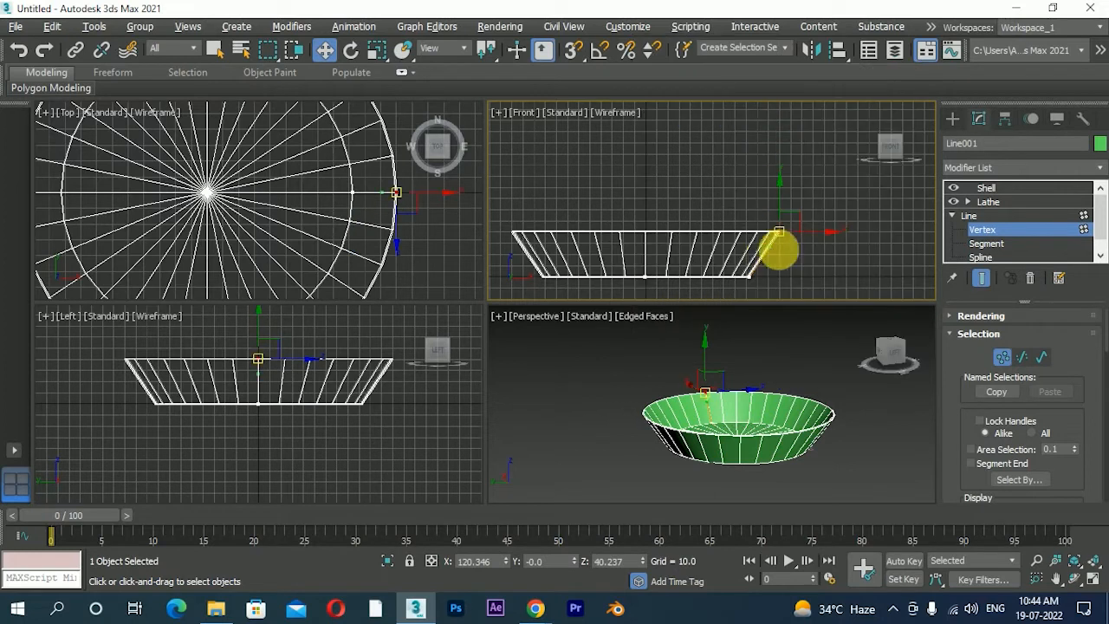
pyautogui.moveTo(788, 210); pyautogui.dragTo(775, 272)
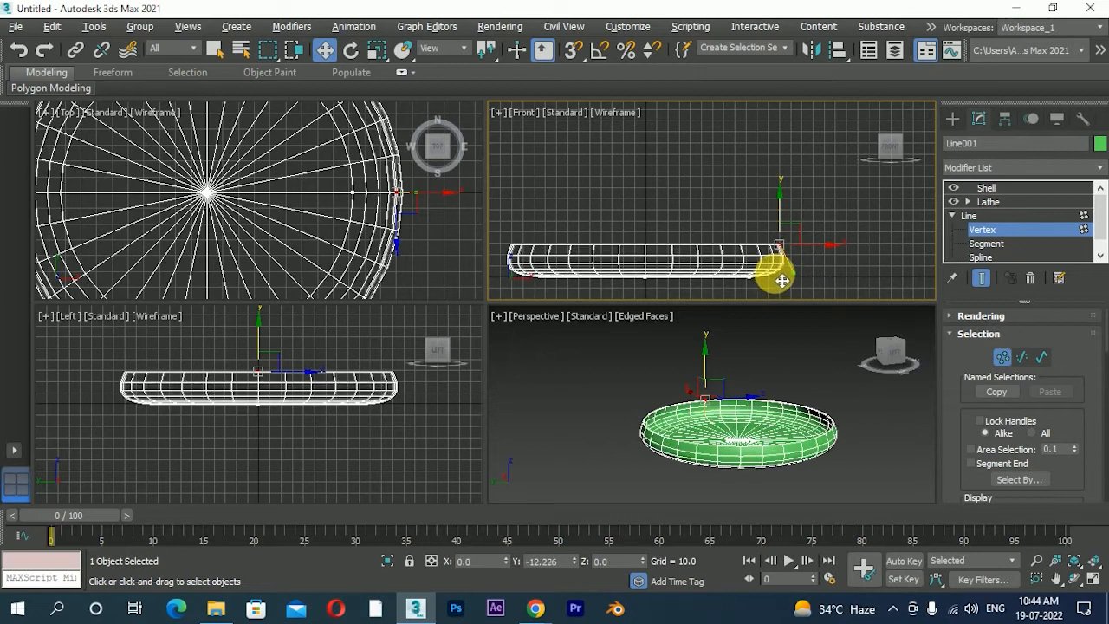
# Step: Raise the rim vertex to form a deep bowl, and reshape the profile into a wide, shallow plate
pyautogui.moveTo(772, 228); pyautogui.dragTo(723, 118)
pyautogui.moveTo(799, 175); pyautogui.dragTo(722, 233)
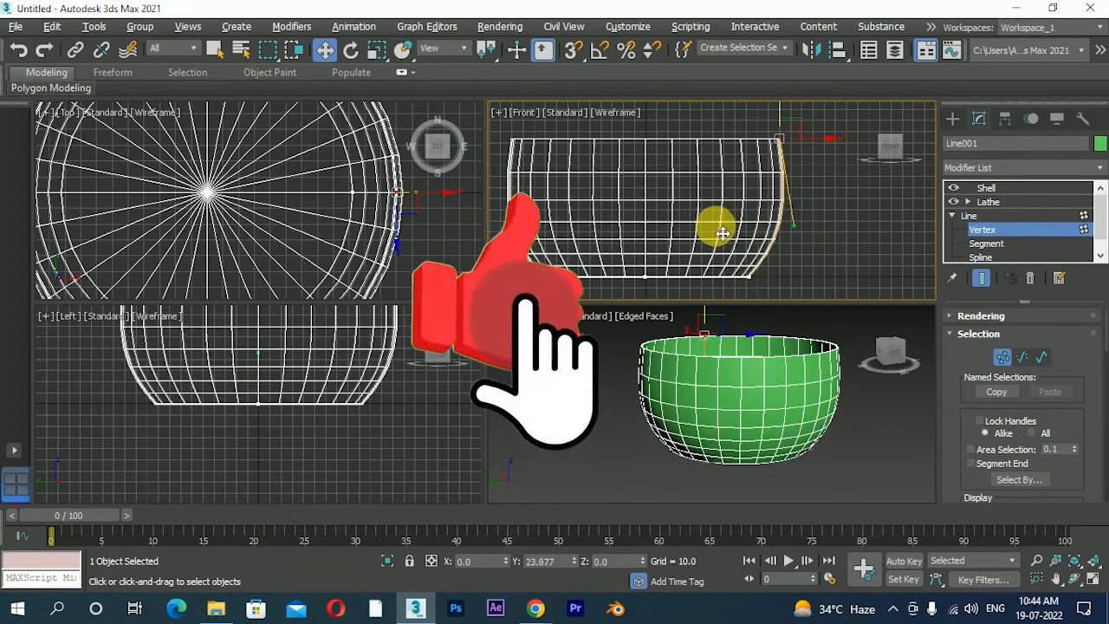
pyautogui.moveTo(789, 226); pyautogui.dragTo(666, 215)
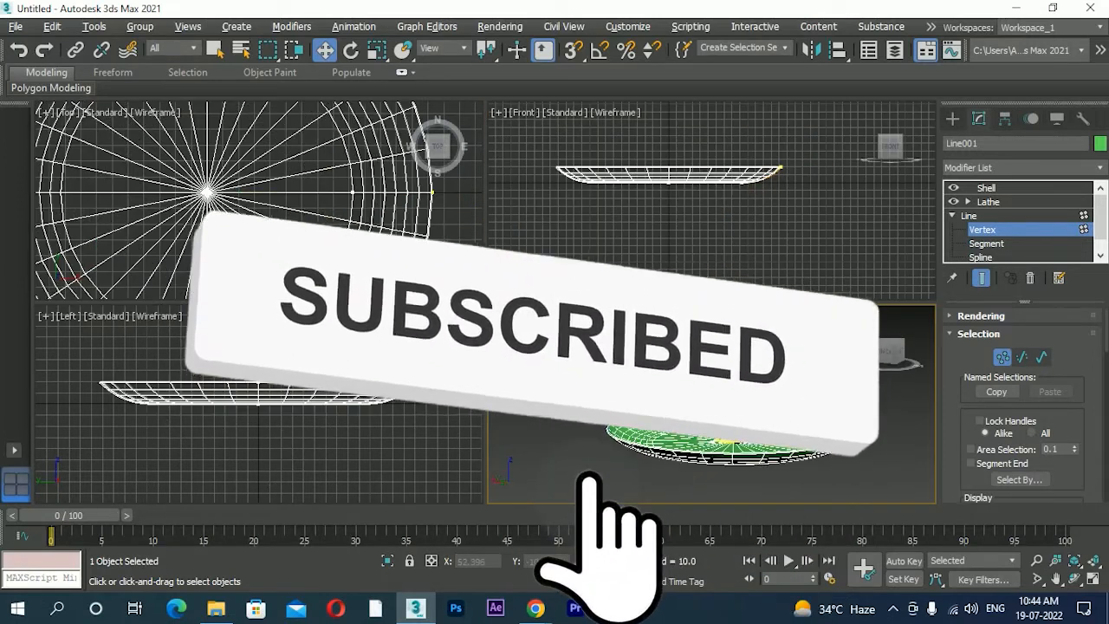
# Step: Select the plate's Shell modifier and reset the scene without saving
pyautogui.hotkey('alt', 'w')
pyautogui.keyDown('alt'); pyautogui.moveTo(828, 347); pyautogui.dragTo(611, 330, button='middle'); pyautogui.keyUp('alt')
pyautogui.scroll(2, 598, 325)
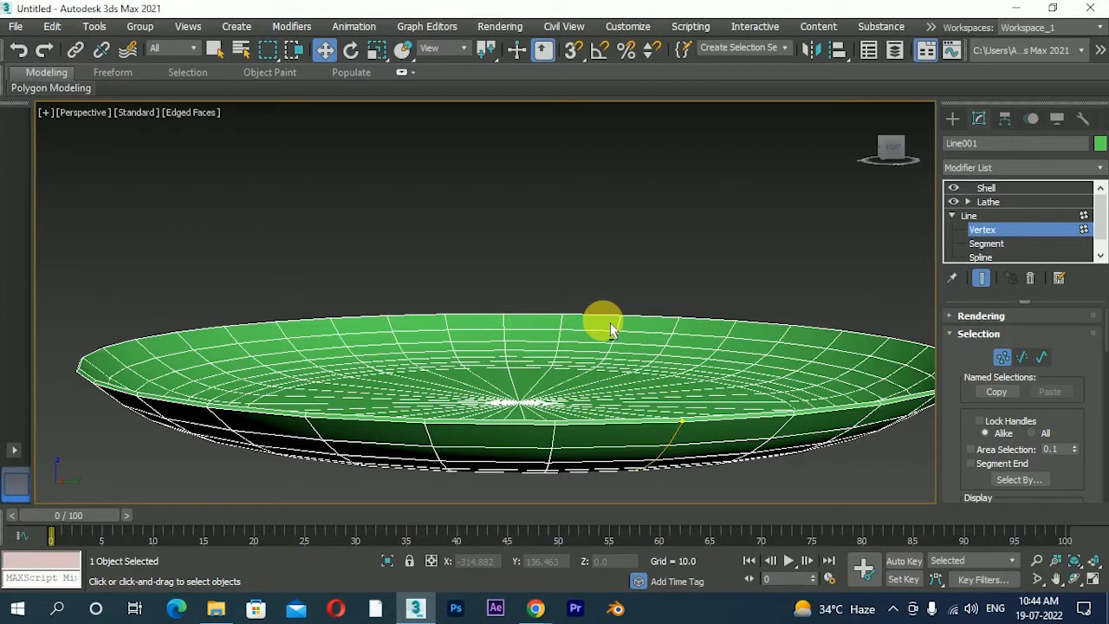
pyautogui.keyDown('alt'); pyautogui.moveTo(611, 329); pyautogui.dragTo(667, 322, button='middle'); pyautogui.keyUp('alt')
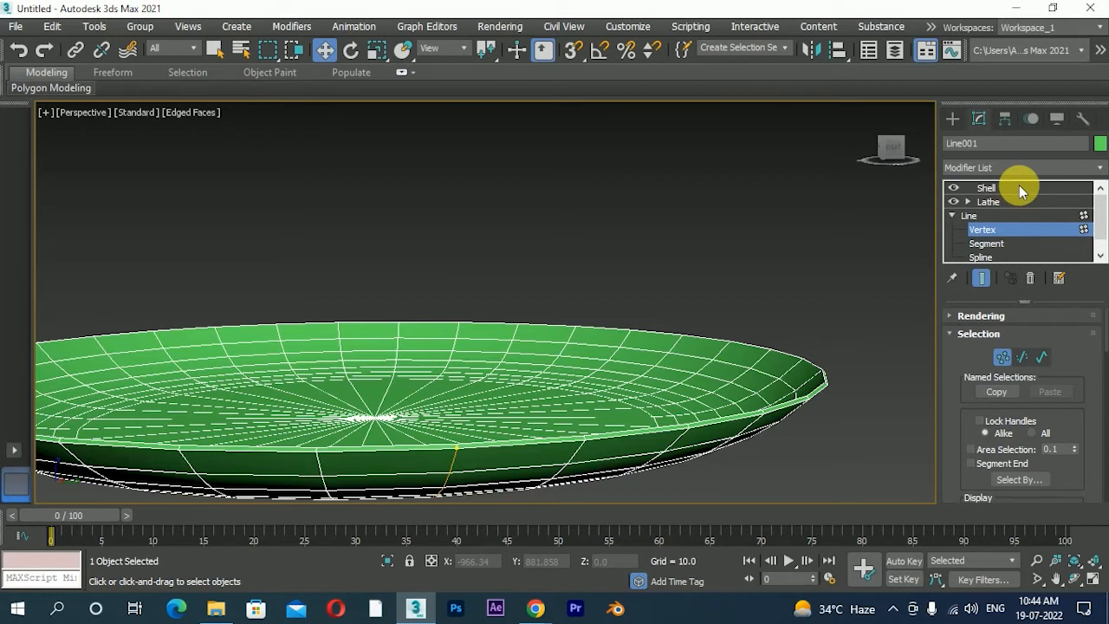
pyautogui.scroll(-3, 775, 230)
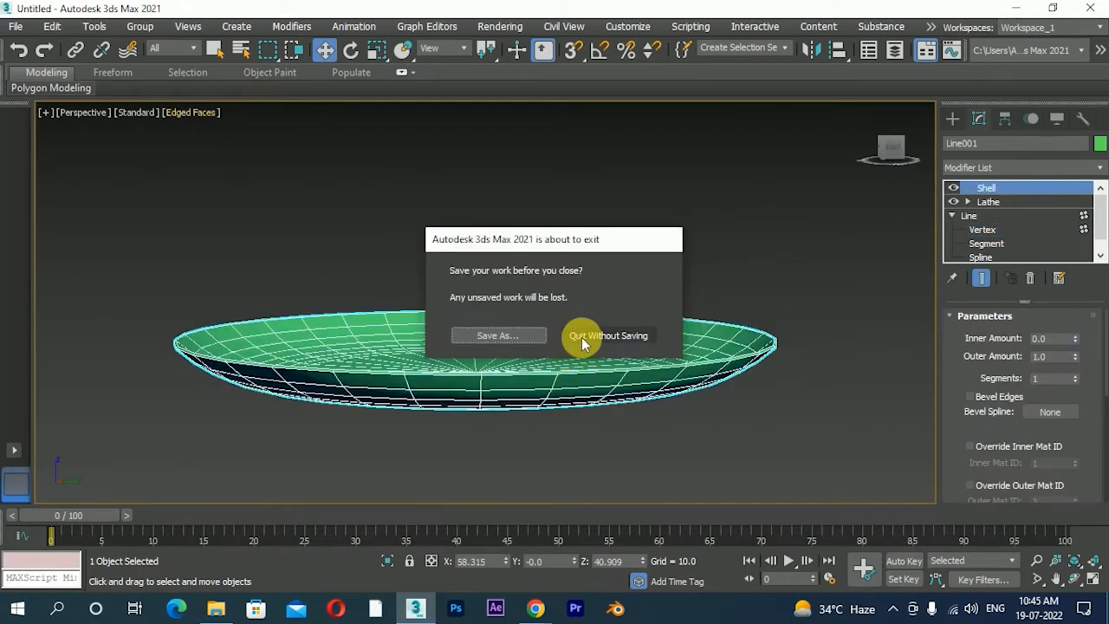
pyautogui.click(581, 338)
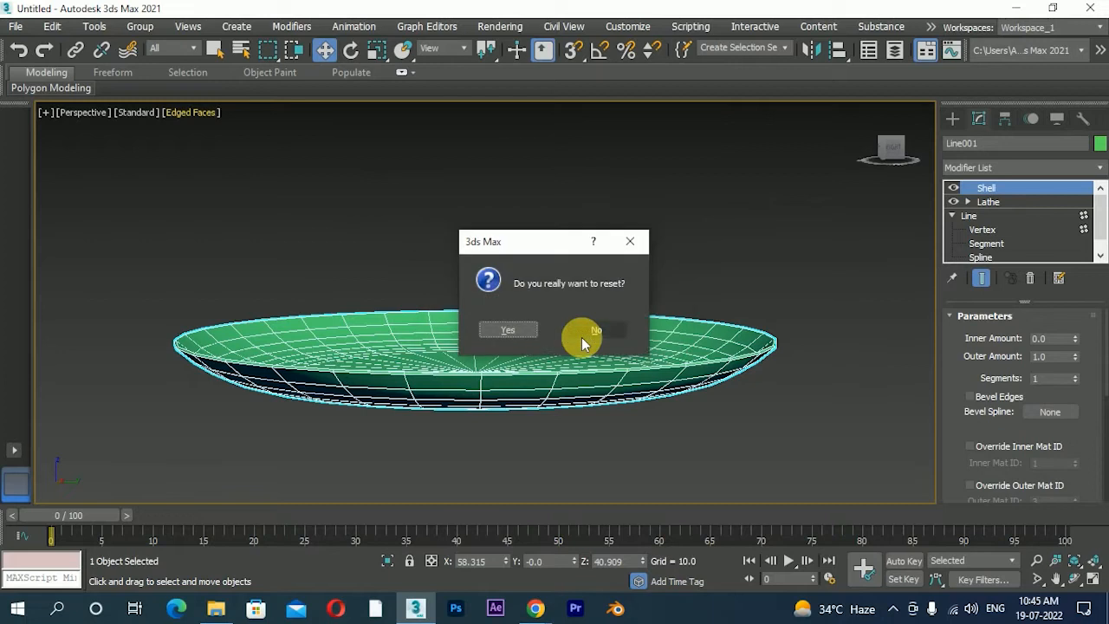
pyautogui.click(508, 330)
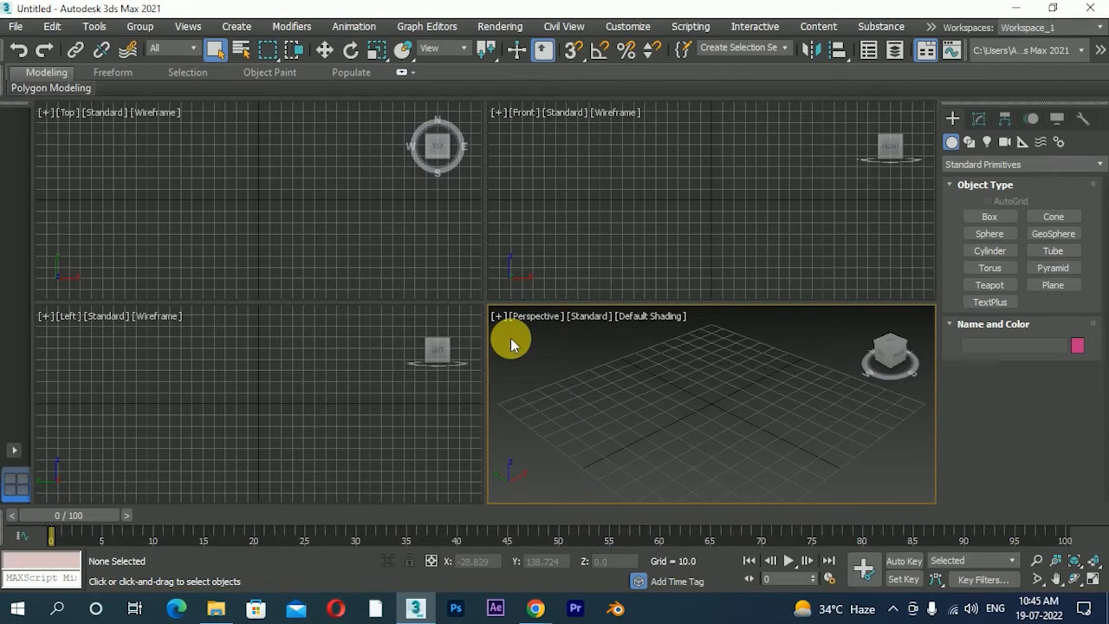
# Step: Create a plane about 136.5 long and 236.5 wide in the Front view and show that view with default shading
pyautogui.click(1053, 285)
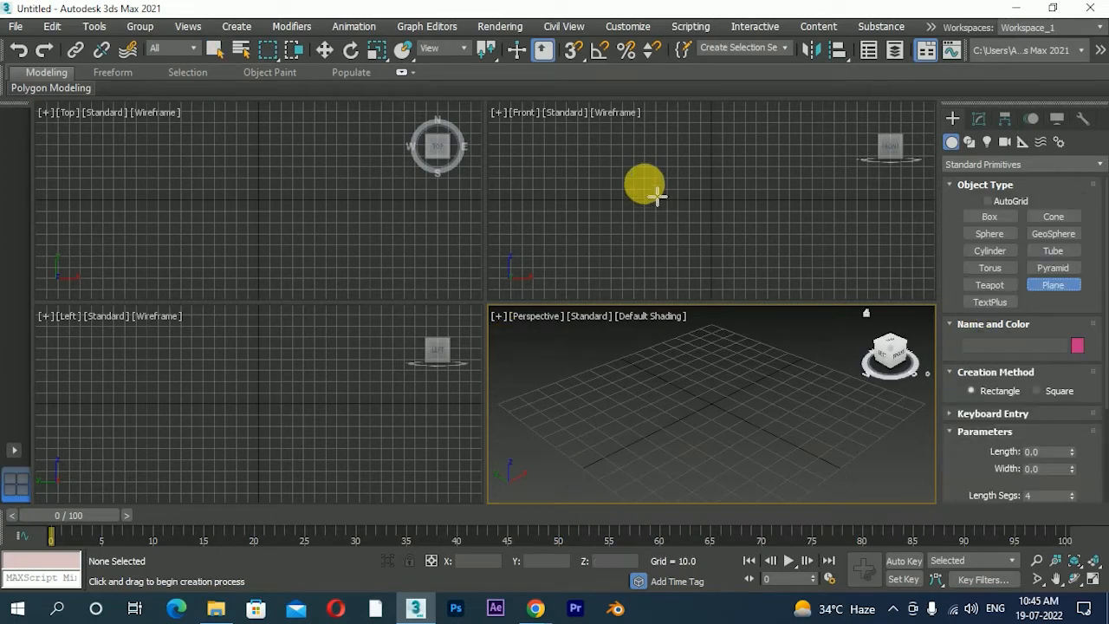
pyautogui.click(657, 197)
pyautogui.moveTo(610, 174); pyautogui.dragTo(847, 300)
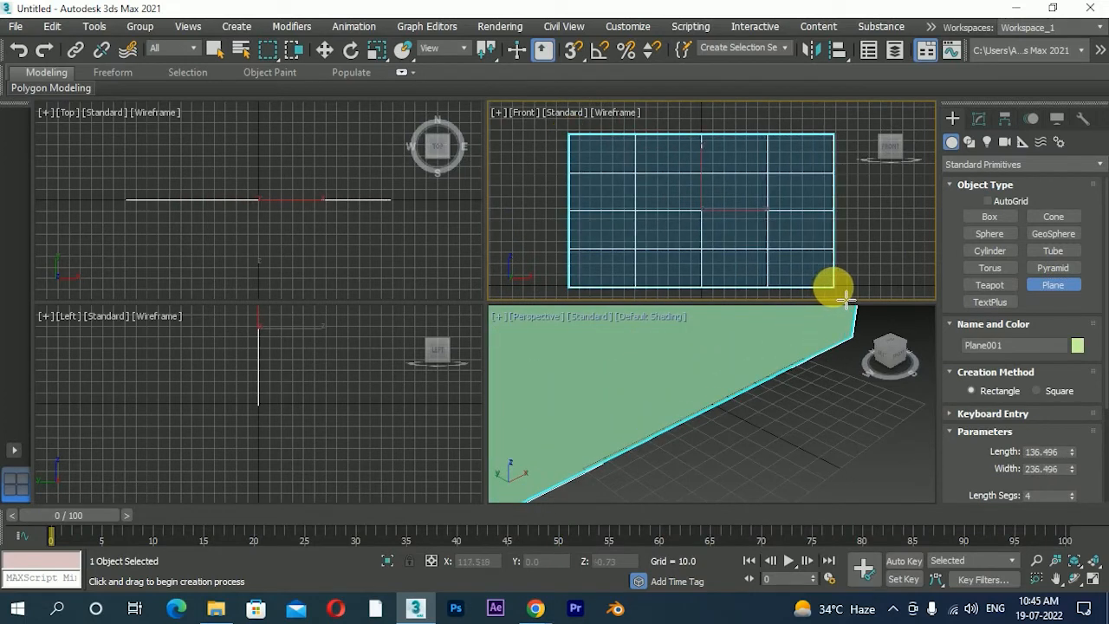
pyautogui.press('w')
pyautogui.moveTo(732, 409); pyautogui.dragTo(742, 447, button='middle')
pyautogui.moveTo(747, 230)
pyautogui.mouseDown(button='middle')
pyautogui.moveTo(757, 231)
pyautogui.moveTo(718, 205)
pyautogui.moveTo(743, 208)
pyautogui.mouseUp(button='middle')
pyautogui.press('F3')
pyautogui.scroll(-3, 750, 199)
pyautogui.scroll(3, 724, 217)
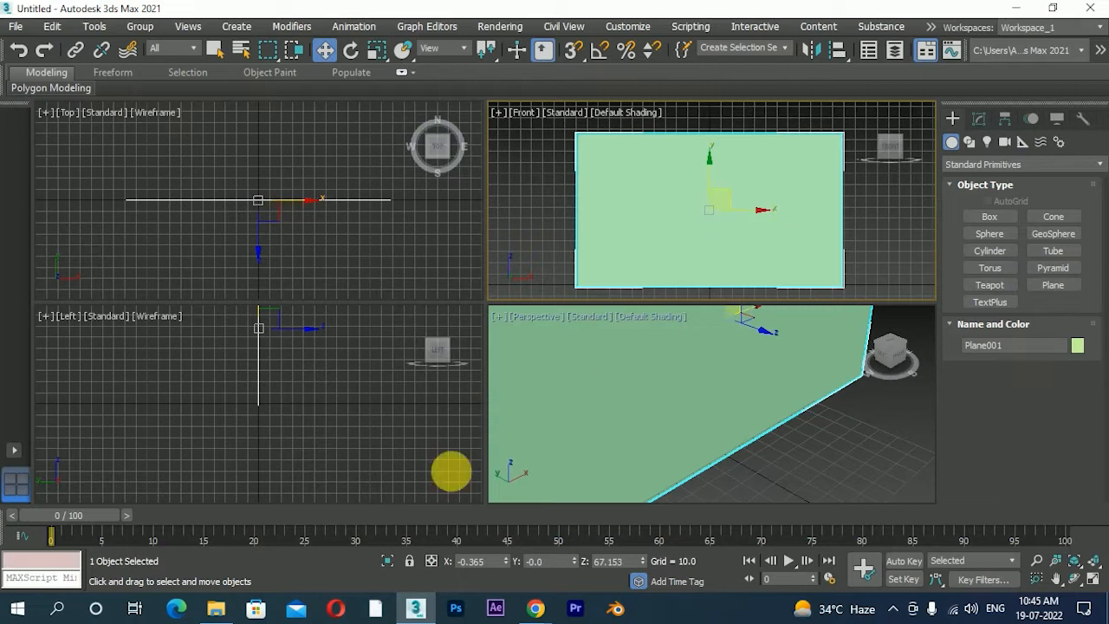
# Step: Apply the chess pawn image from the Desktop folder in File Explorer to the plane in the Front view
pyautogui.click(221, 611)
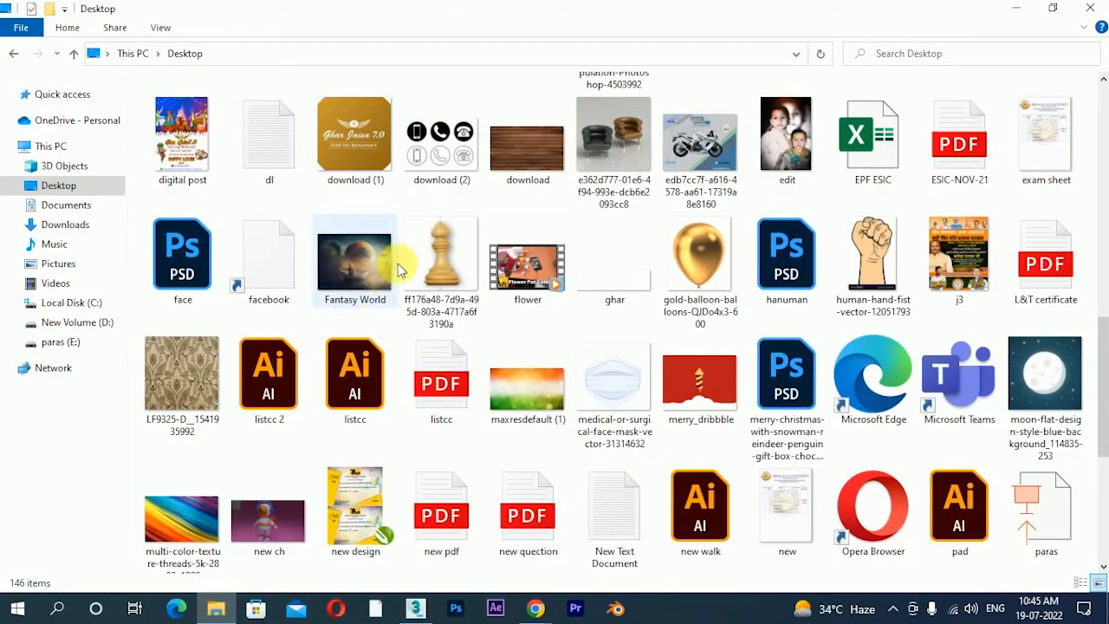
pyautogui.click(442, 273)
pyautogui.moveTo(441, 274); pyautogui.dragTo(654, 216)
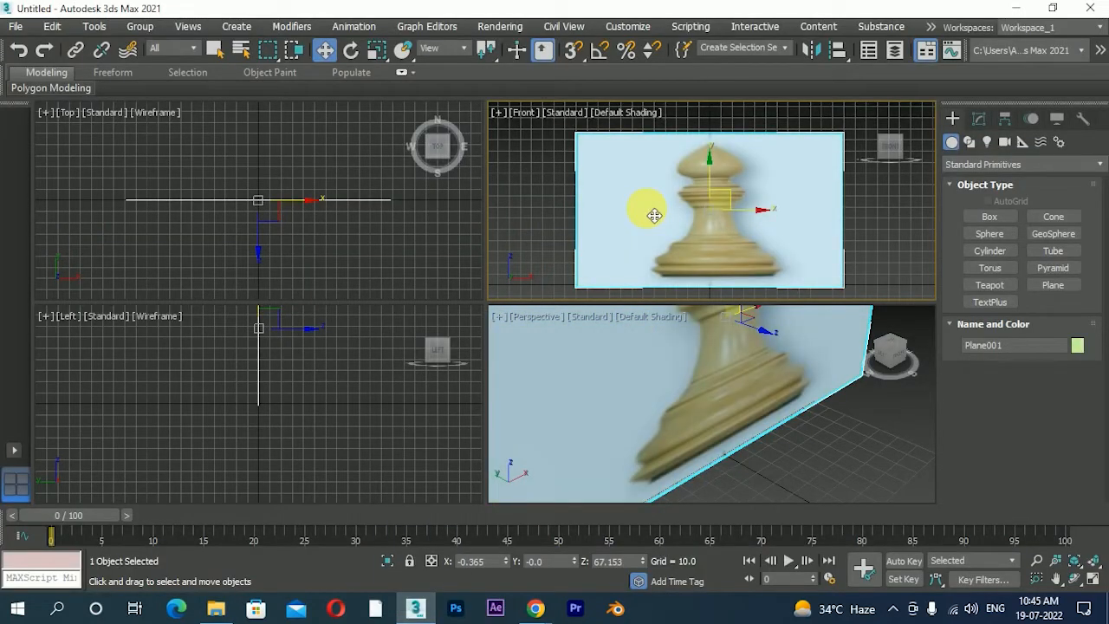
# Step: Examine the pawn image on the plane in the Perspective and Front views
pyautogui.hotkey('alt', 'w')
pyautogui.keyDown('alt'); pyautogui.moveTo(640, 321); pyautogui.dragTo(584, 304, button='middle'); pyautogui.keyUp('alt')
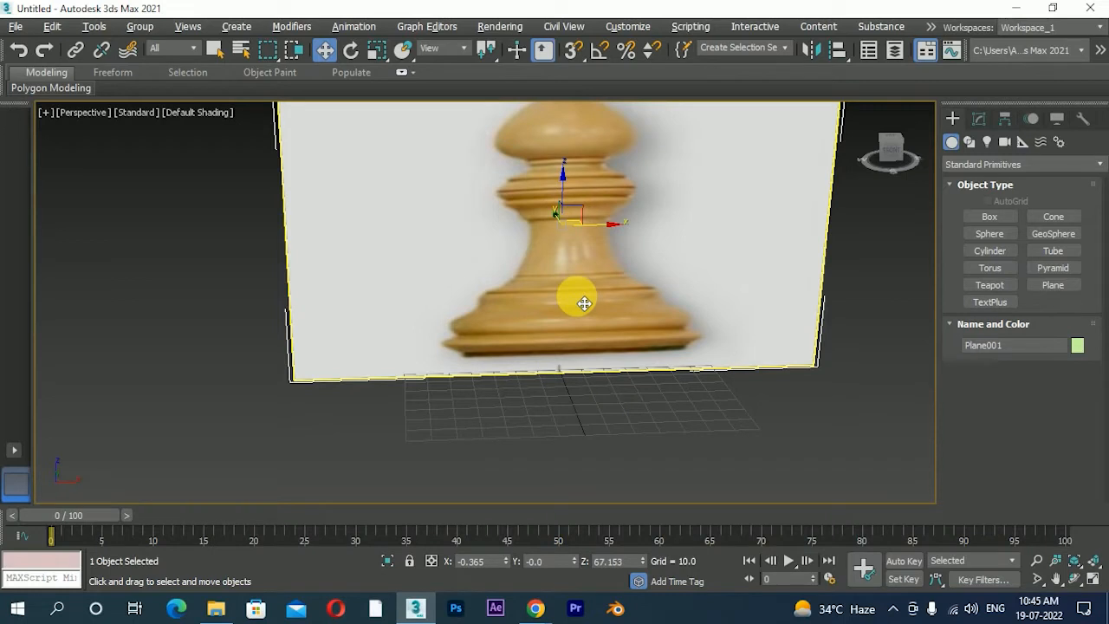
pyautogui.keyDown('alt'); pyautogui.moveTo(584, 304); pyautogui.dragTo(577, 297, button='middle'); pyautogui.keyUp('alt')
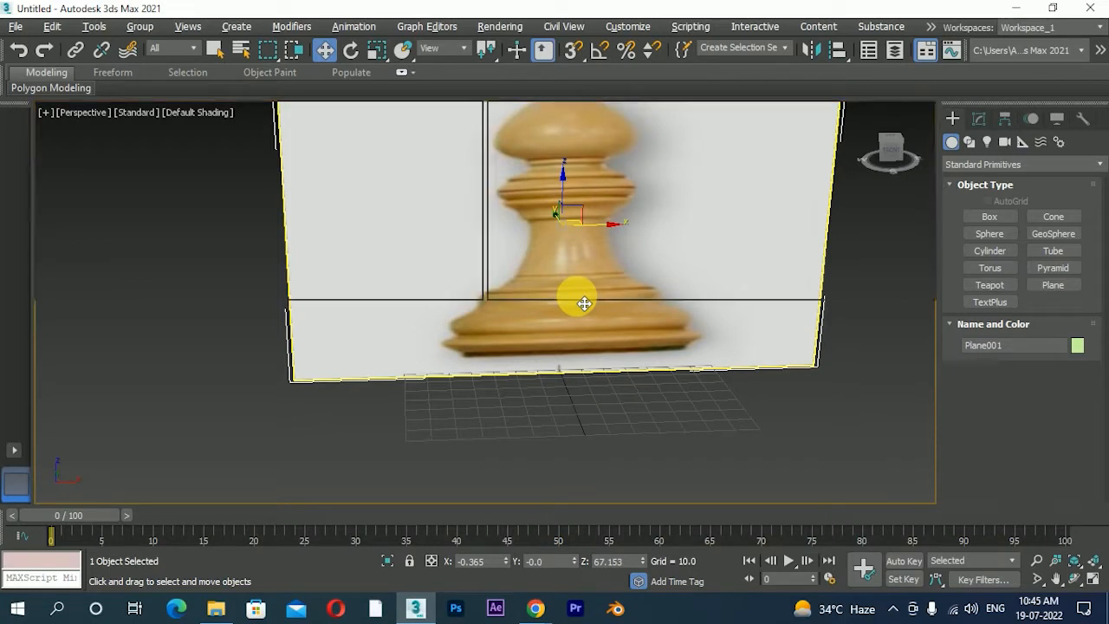
pyautogui.hotkey('alt', 'w')
pyautogui.hotkey('alt', 'w')
pyautogui.hotkey('alt', 'w')
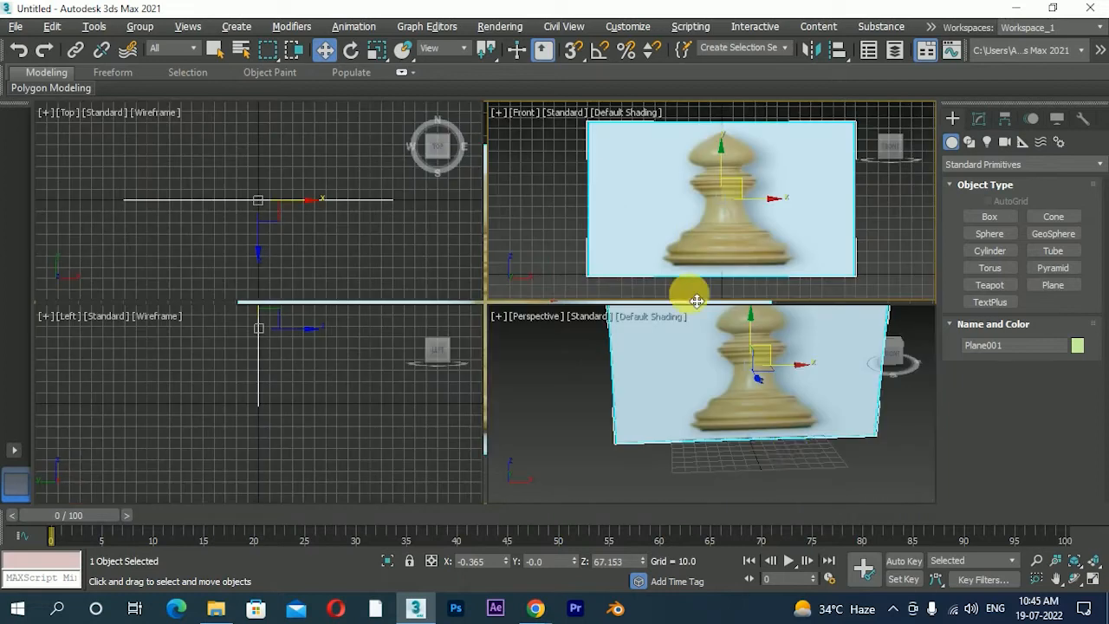
pyautogui.keyDown('alt'); pyautogui.moveTo(797, 403); pyautogui.dragTo(770, 425, button='middle'); pyautogui.keyUp('alt')
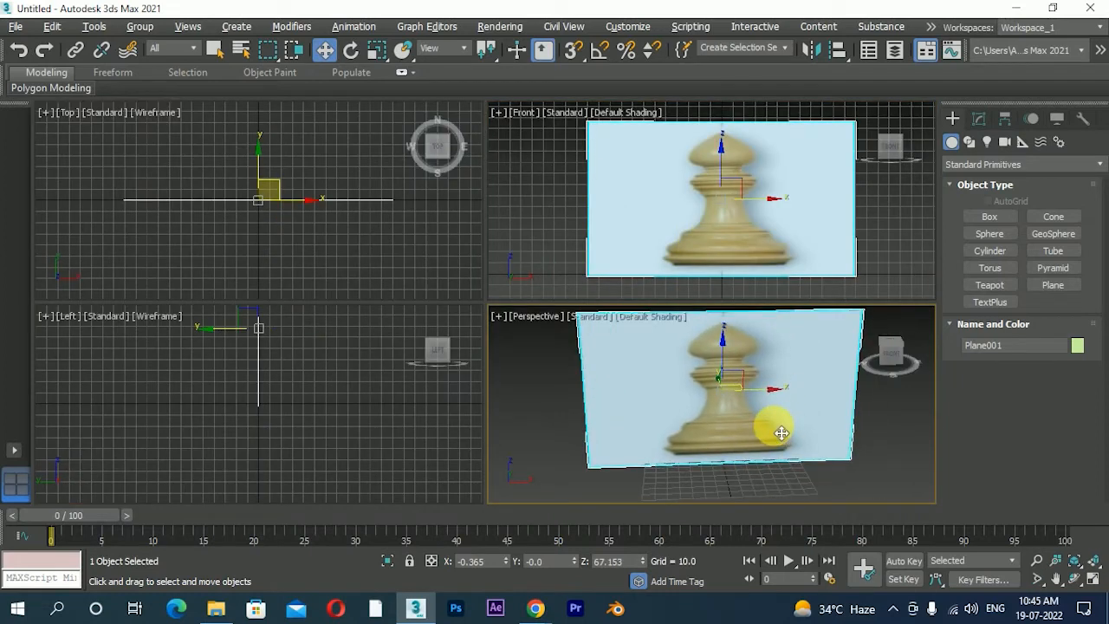
pyautogui.moveTo(804, 232); pyautogui.dragTo(751, 206, button='middle')
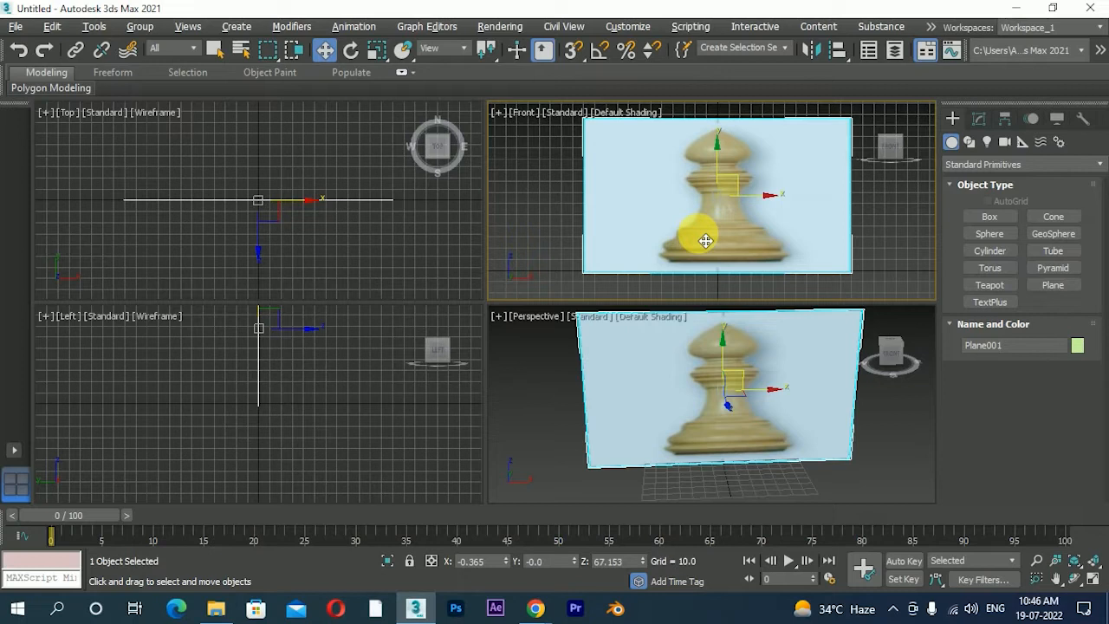
# Step: Add a UVW Map modifier with planar mapping to the image plane
pyautogui.click(980, 119)
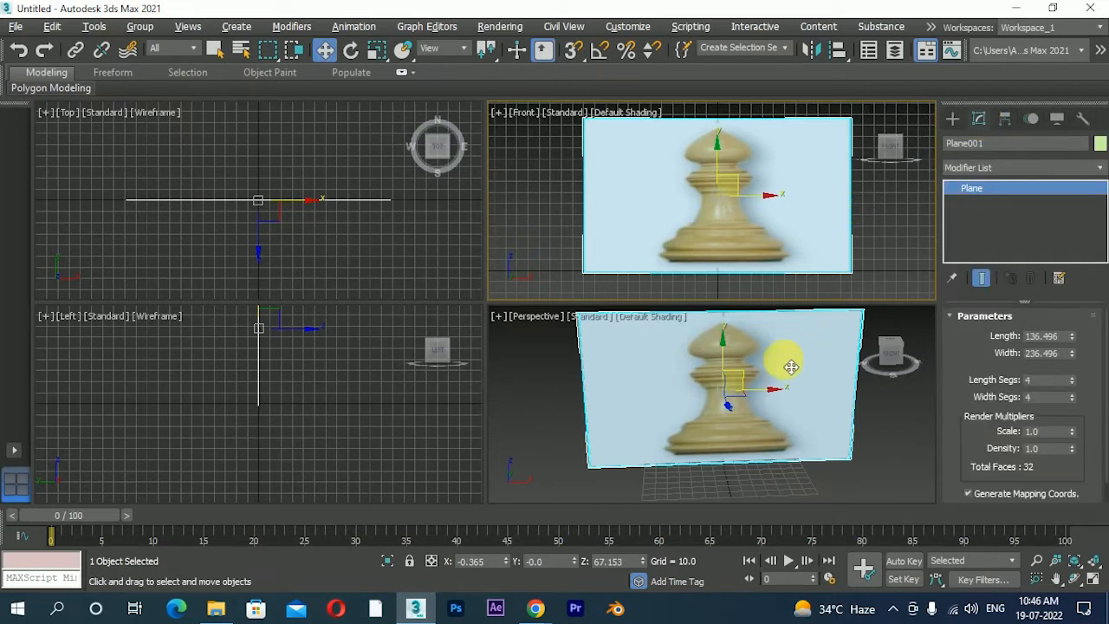
pyautogui.moveTo(782, 366); pyautogui.dragTo(774, 389, button='middle')
pyautogui.click(1093, 167)
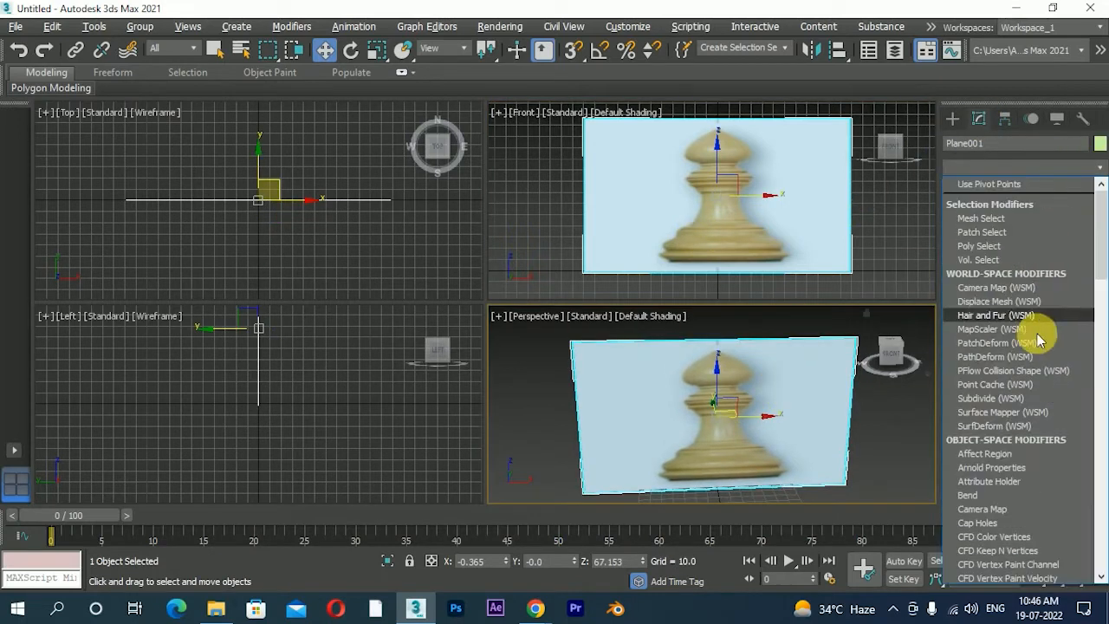
pyautogui.scroll(-20, 992, 464)
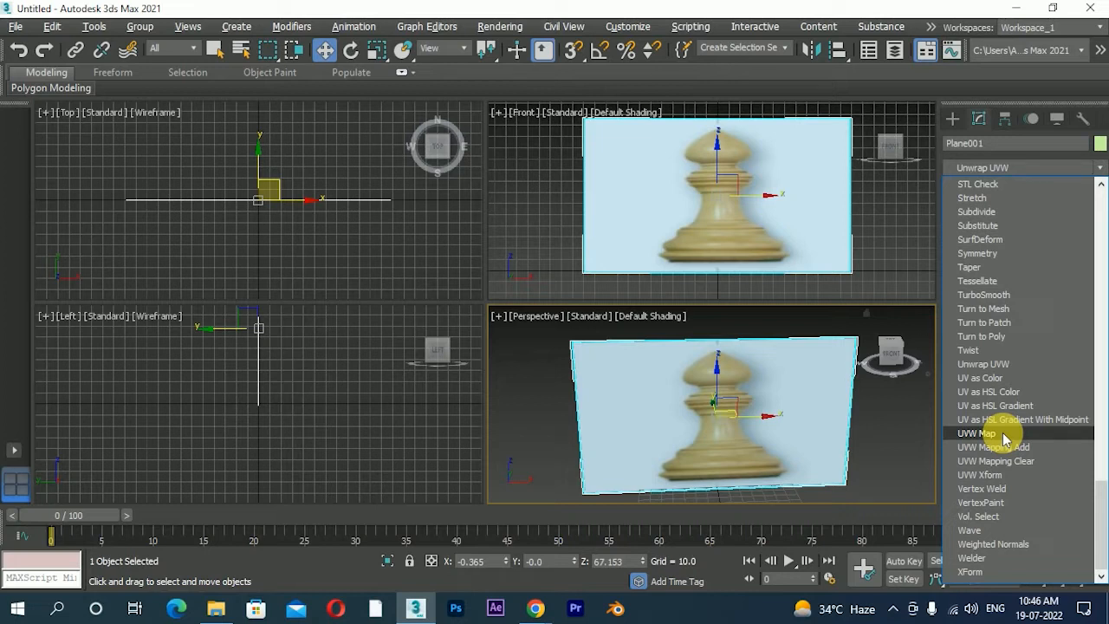
pyautogui.click(1003, 436)
pyautogui.moveTo(781, 418); pyautogui.dragTo(775, 405, button='middle')
pyautogui.moveTo(976, 408)
pyautogui.mouseDown()
pyautogui.moveTo(963, 344)
pyautogui.moveTo(962, 421)
pyautogui.mouseUp()
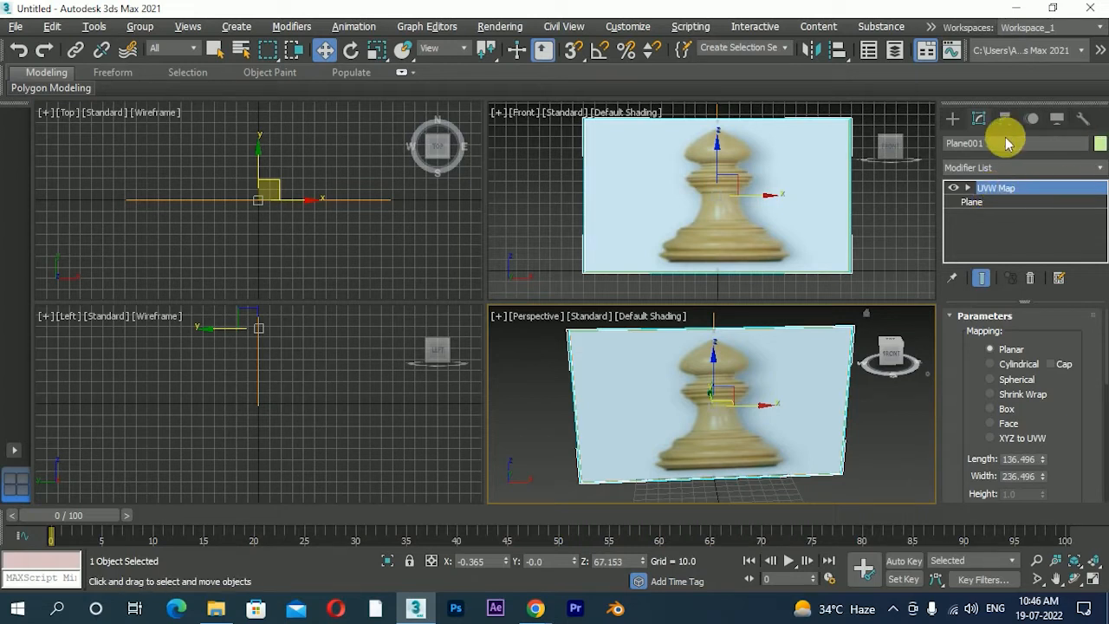
# Step: Create a box about 45 long, 53.8 wide and 42.6 high in front of the plane in the Perspective view
pyautogui.click(952, 118)
pyautogui.click(990, 216)
pyautogui.moveTo(846, 481); pyautogui.dragTo(807, 396, button='middle')
pyautogui.moveTo(763, 419)
pyautogui.mouseDown()
pyautogui.moveTo(841, 450)
pyautogui.moveTo(854, 442)
pyautogui.mouseUp()
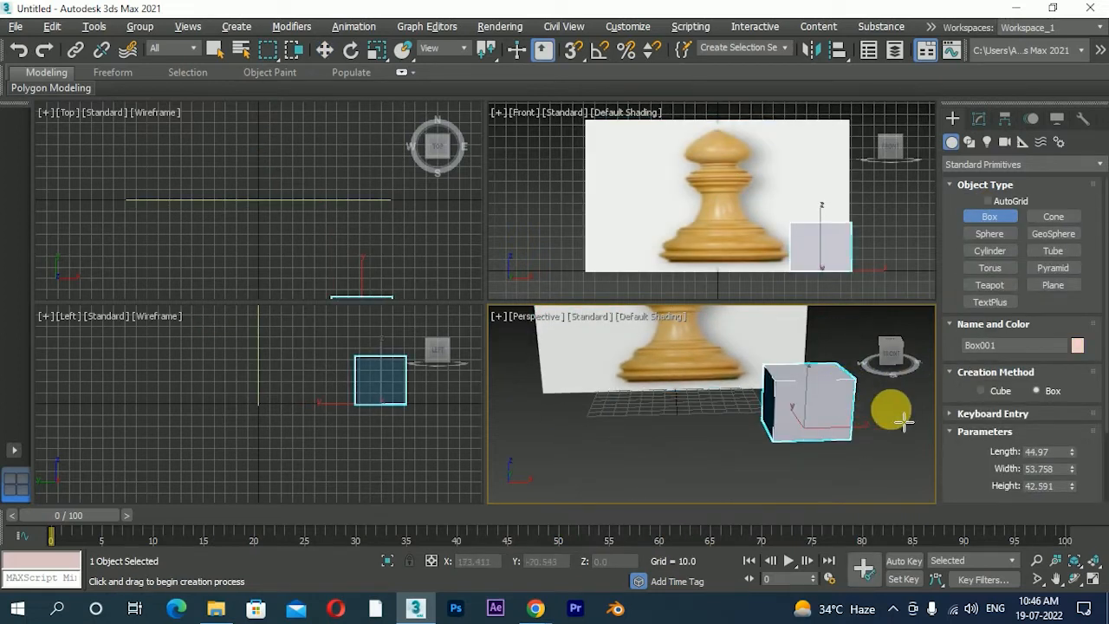
pyautogui.press('w')
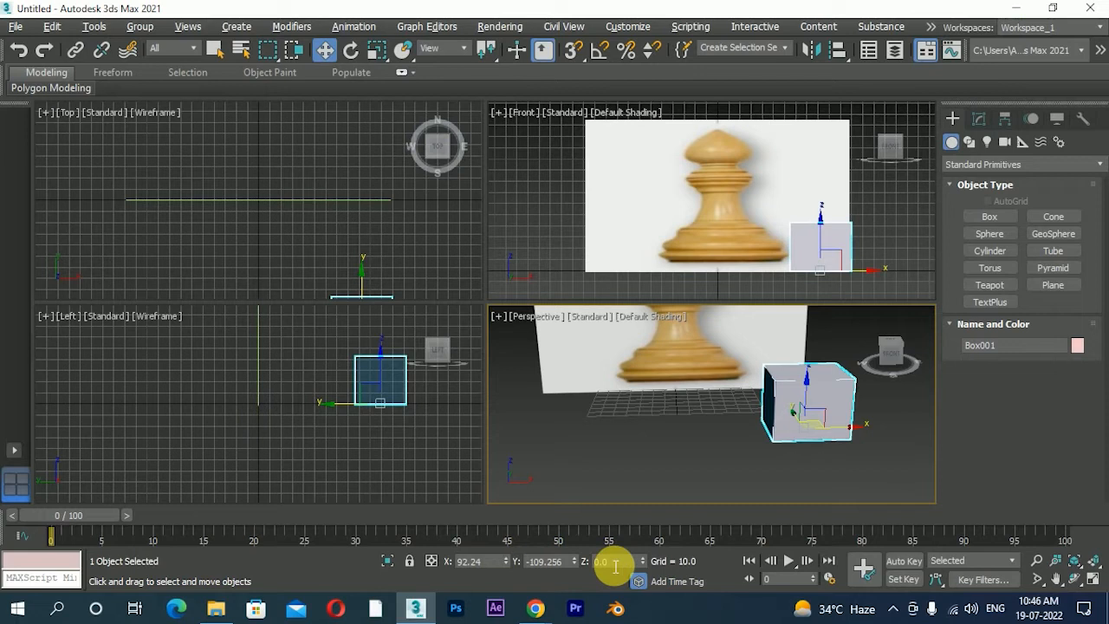
pyautogui.moveTo(744, 392); pyautogui.dragTo(716, 415, button='middle')
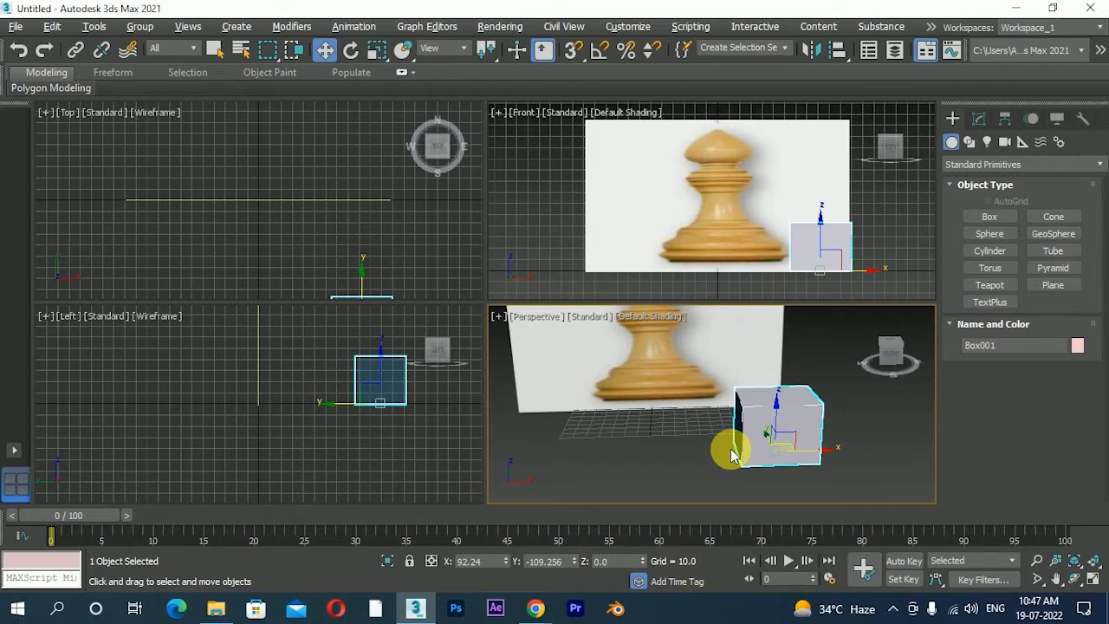
# Step: Compare the image plane's modifier stack with the box's parameters
pyautogui.click(770, 192)
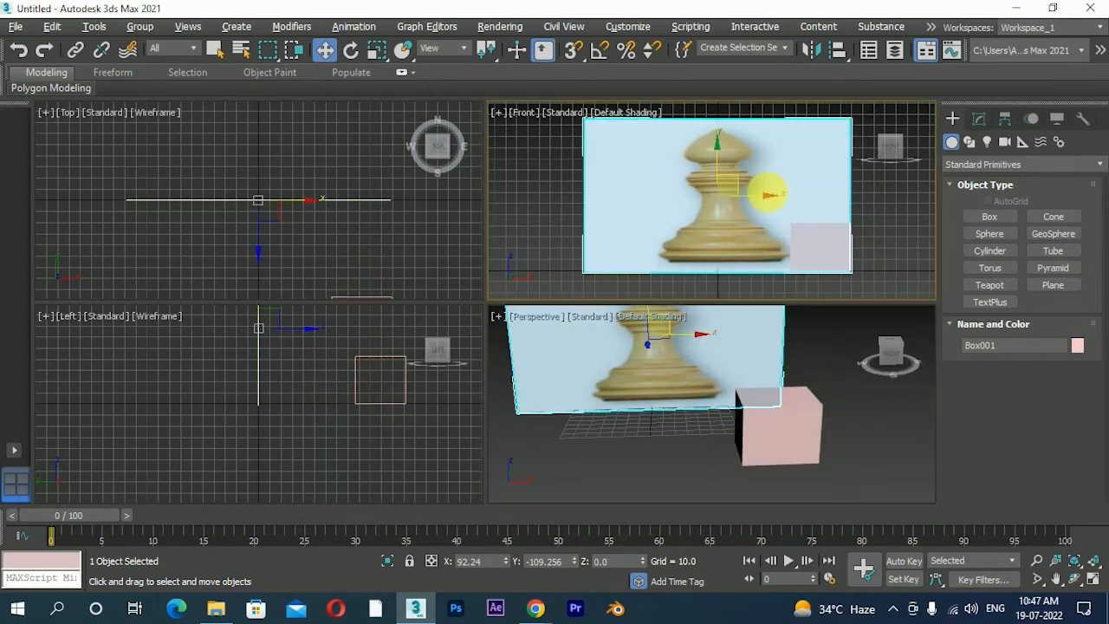
pyautogui.click(981, 120)
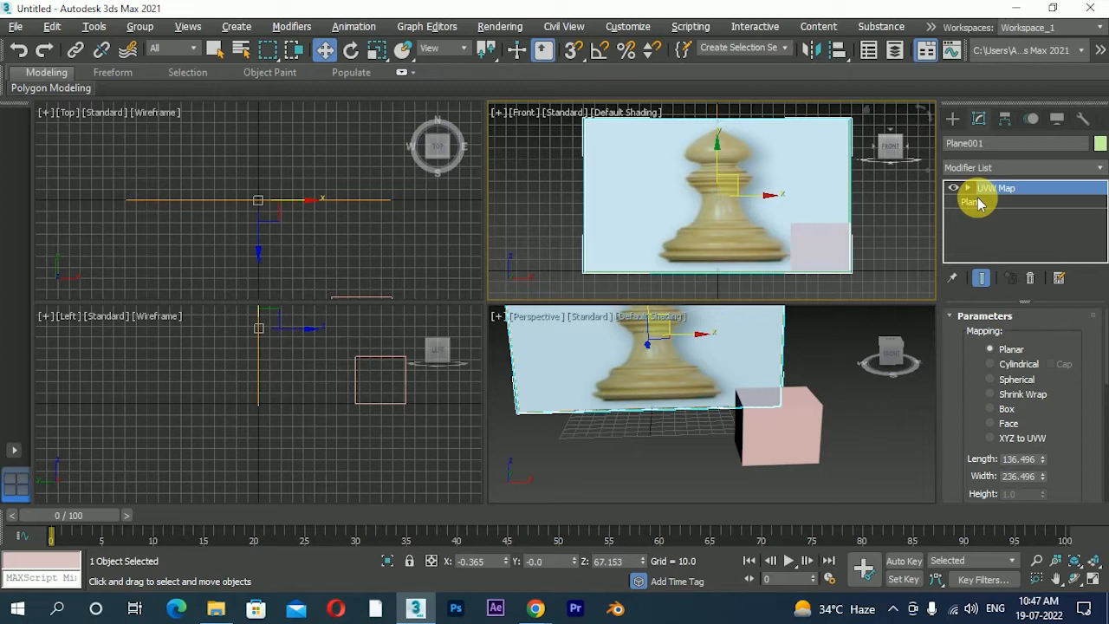
pyautogui.click(750, 460)
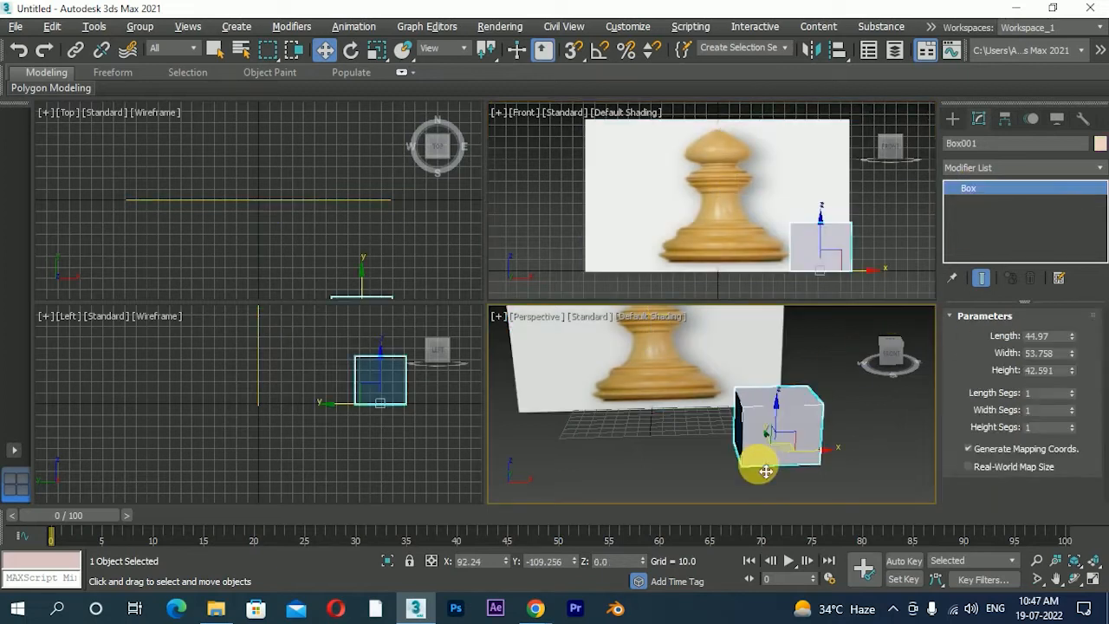
# Step: Delete the box and select the image plane in the Perspective view
pyautogui.press('Delete')
pyautogui.scroll(1, 762, 408)
pyautogui.click(766, 406)
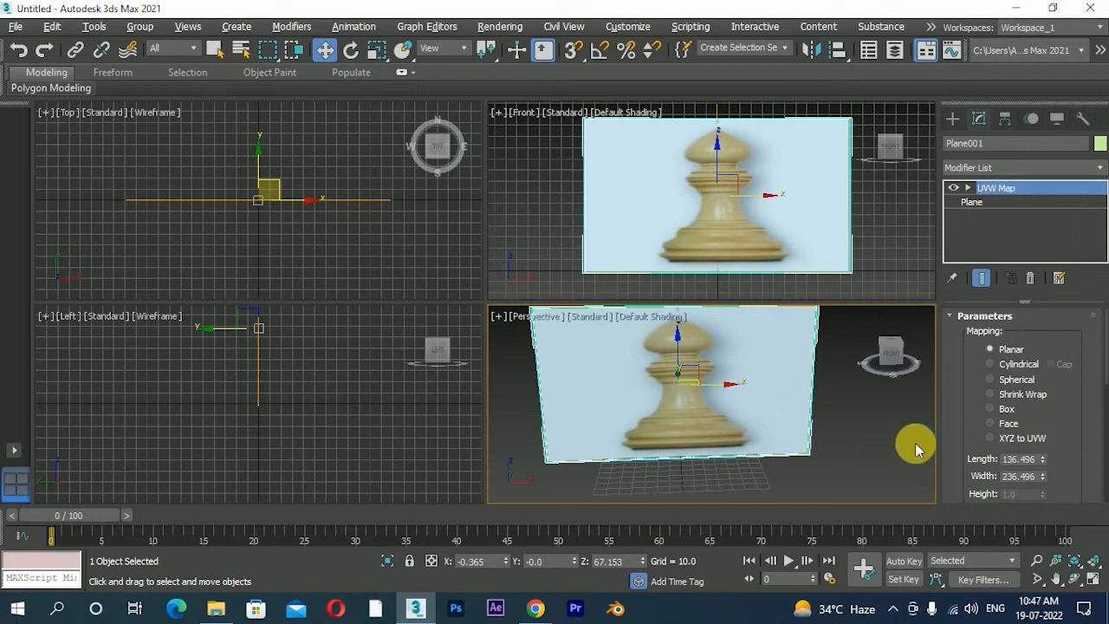
# Step: Bitmap-fit the plane's UVW Map to the pawn image ff176a48-7d9a-495d-803a-4717a6f3190a.jpg from the Desktop folder
pyautogui.scroll(-6, 954, 466)
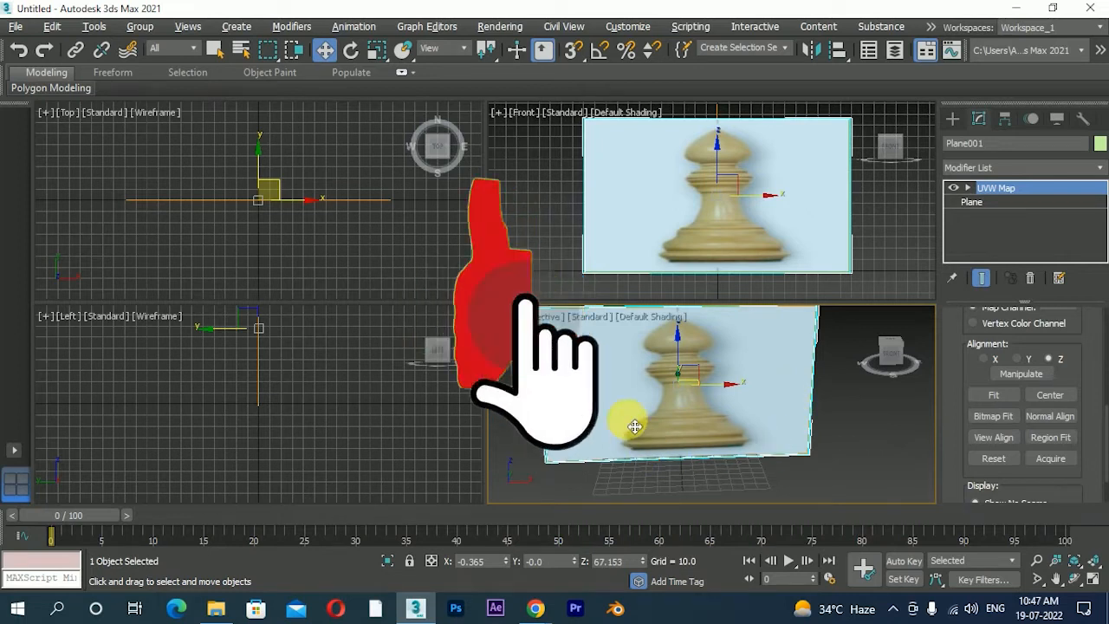
pyautogui.click(994, 415)
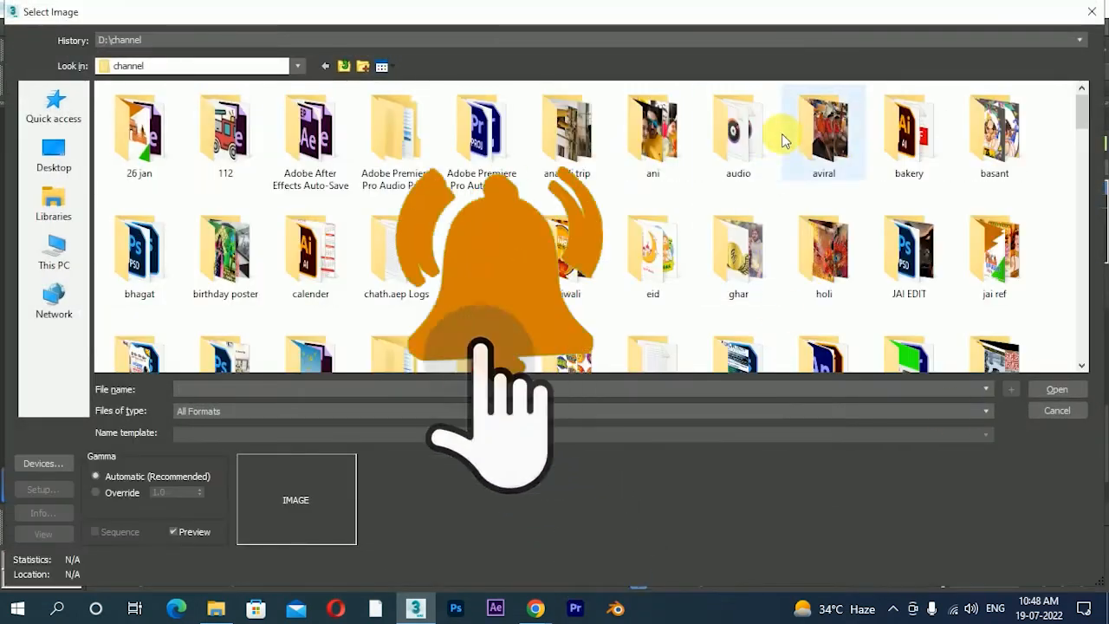
pyautogui.moveTo(1082, 111)
pyautogui.mouseDown()
pyautogui.moveTo(1082, 144)
pyautogui.moveTo(1084, 118)
pyautogui.mouseUp()
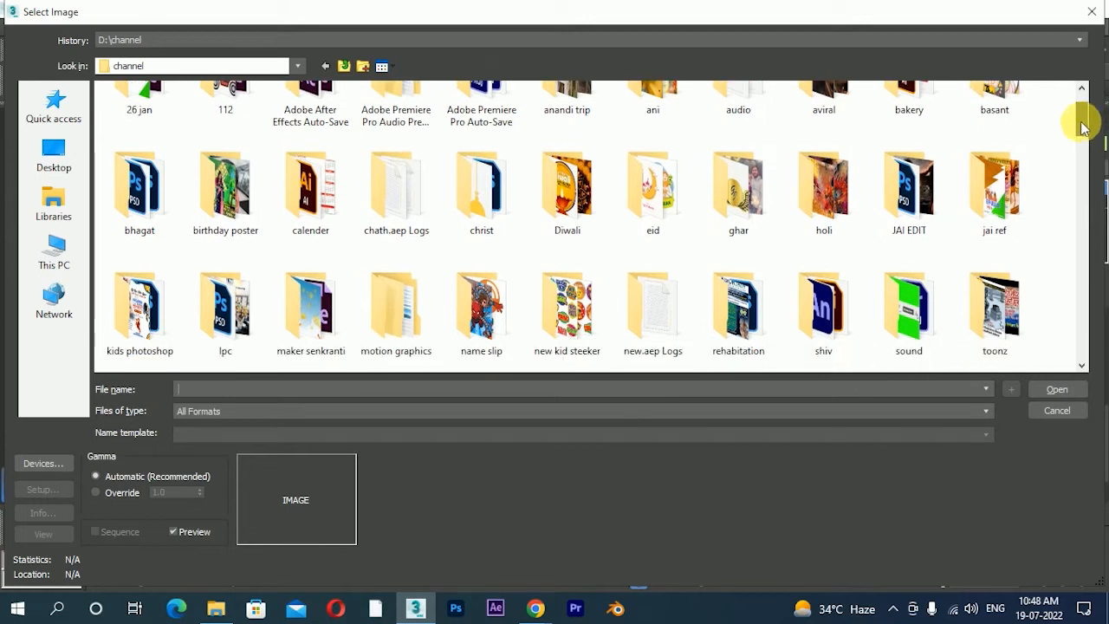
pyautogui.click(78, 163)
pyautogui.moveTo(1082, 173); pyautogui.dragTo(1073, 275)
pyautogui.click(490, 286)
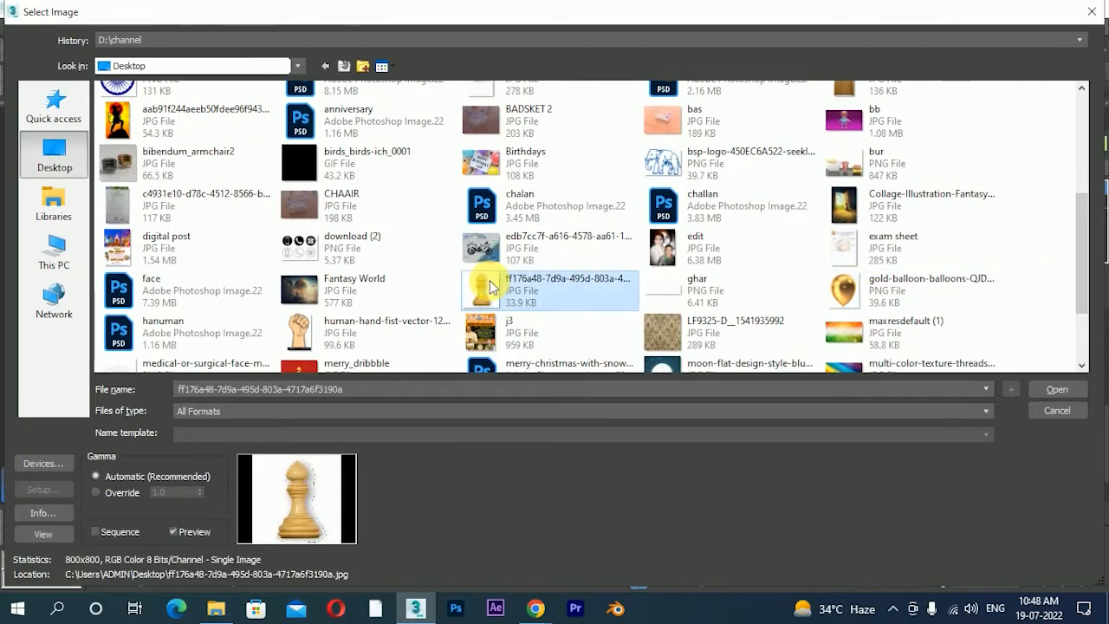
pyautogui.click(1046, 391)
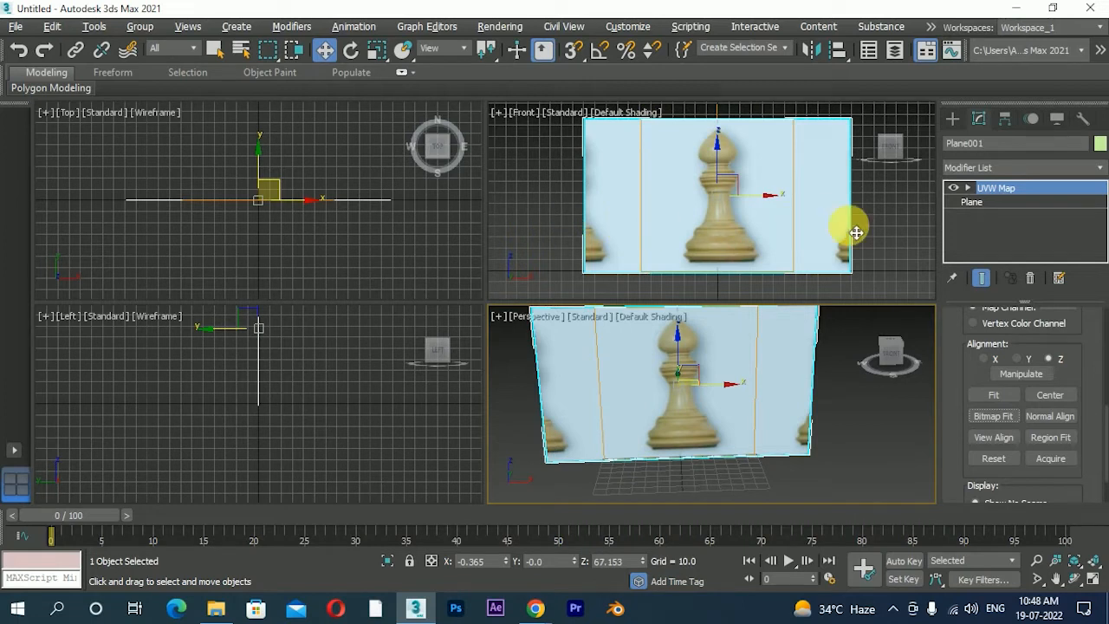
# Step: Reduce the base plane's width to about 134.8 and return to the UVW Map modifier's alignment settings
pyautogui.click(979, 205)
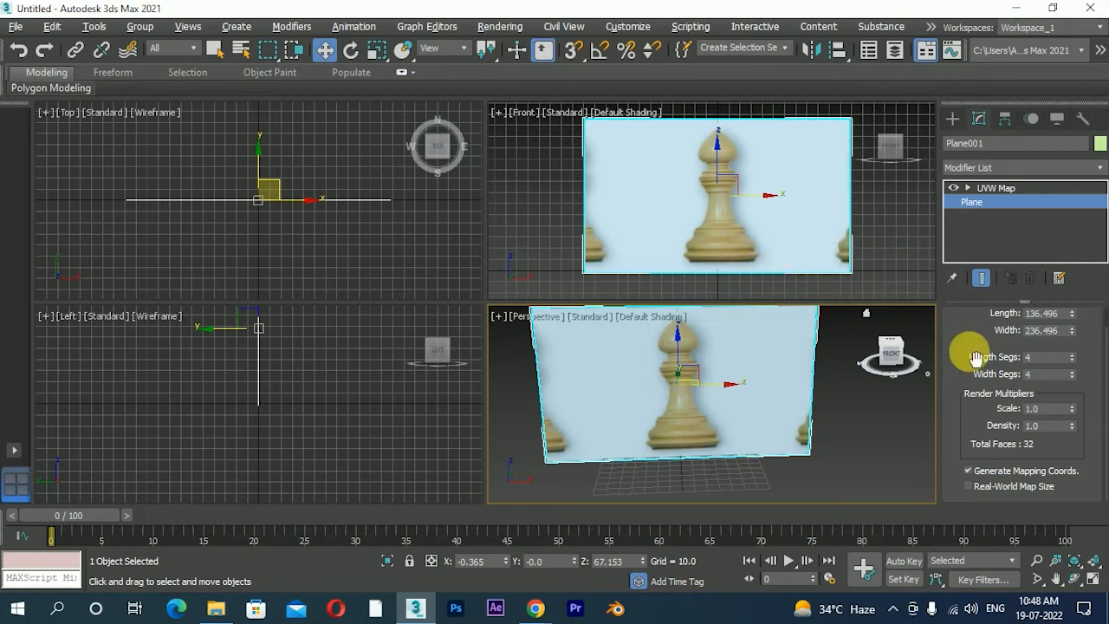
pyautogui.moveTo(974, 347); pyautogui.dragTo(966, 454)
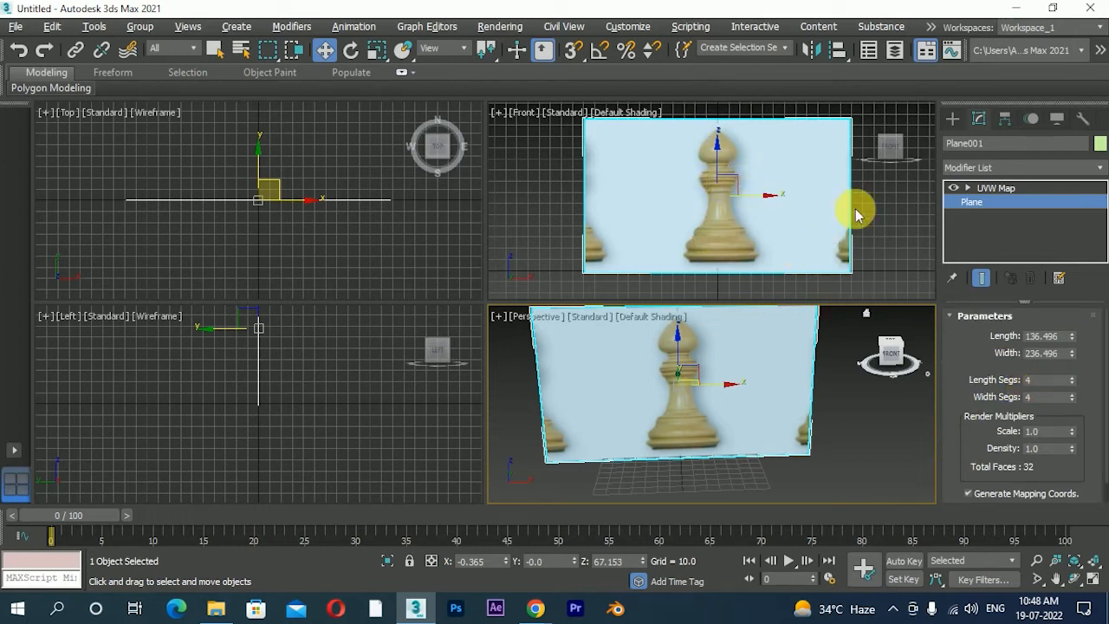
pyautogui.moveTo(1071, 352); pyautogui.dragTo(1036, 385)
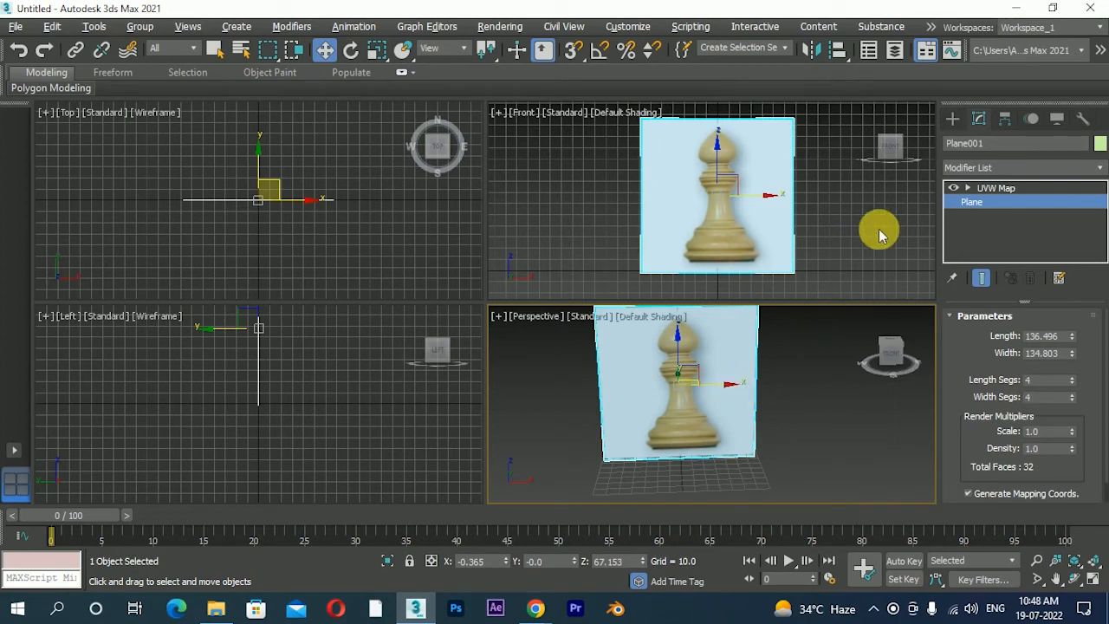
pyautogui.click(1009, 192)
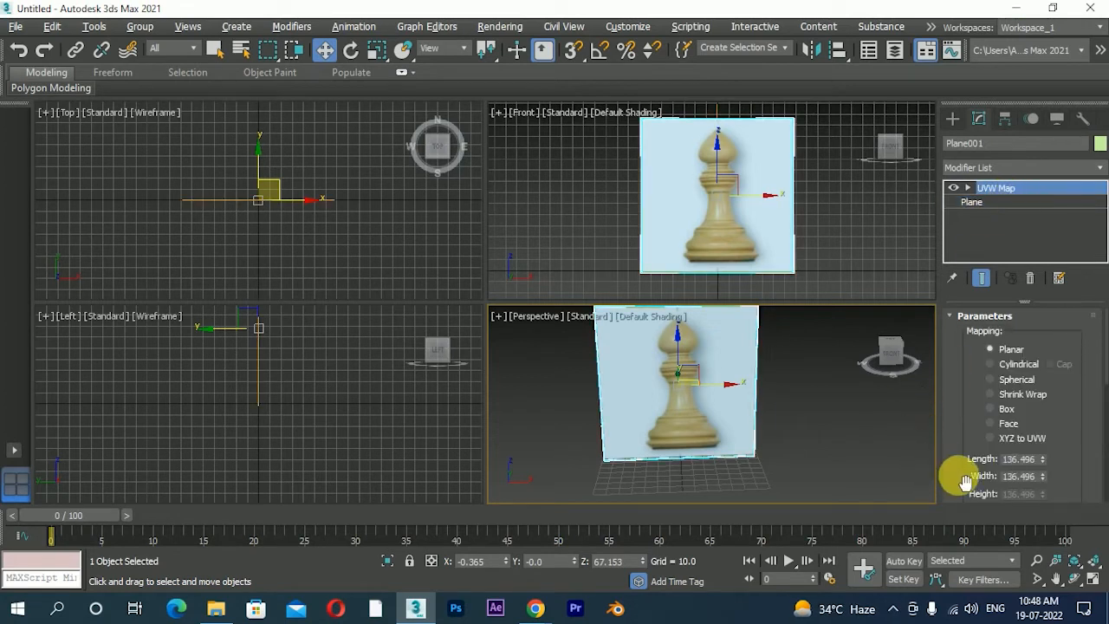
pyautogui.scroll(-3, 966, 481)
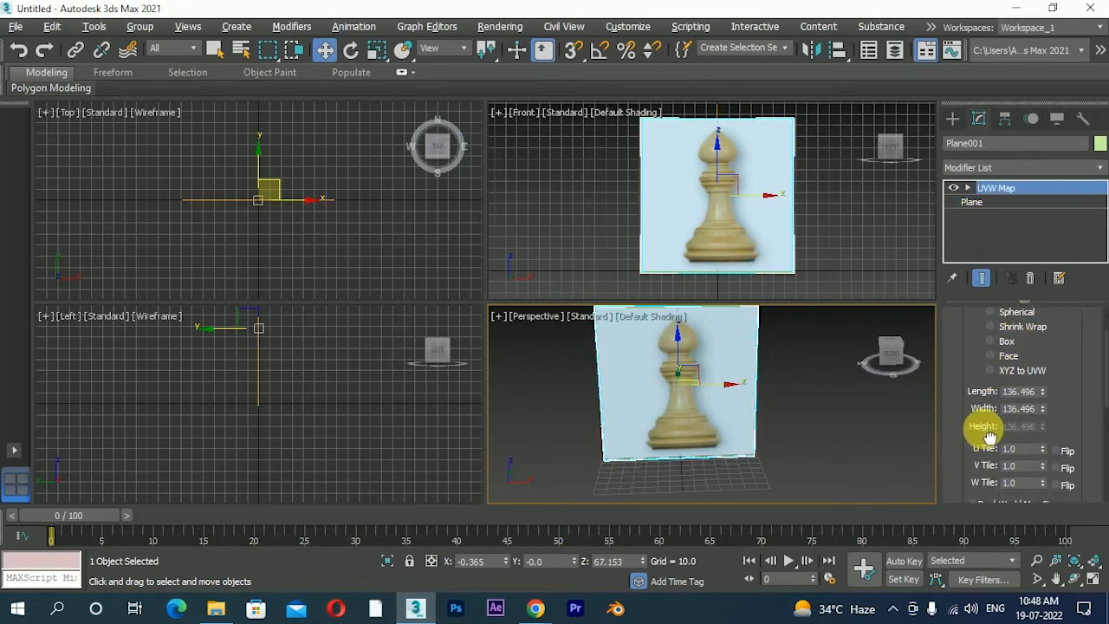
pyautogui.moveTo(991, 435); pyautogui.dragTo(1013, 309)
pyautogui.moveTo(944, 445); pyautogui.dragTo(1014, 311)
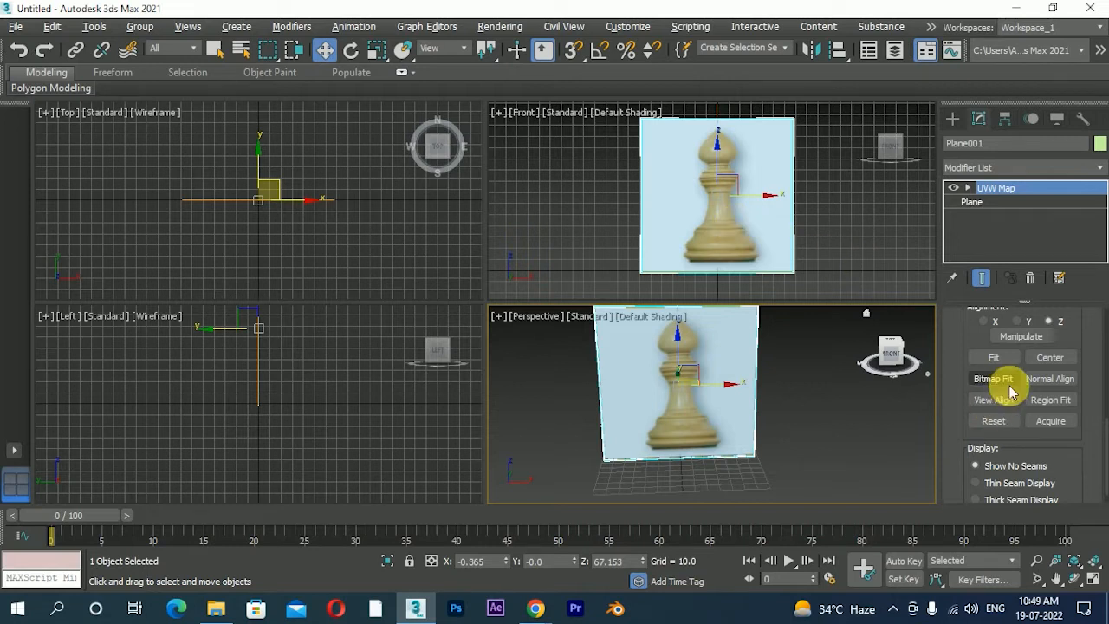
# Step: Move the image plane back along Y to about 164.6 and lower it to about Z 58.4
pyautogui.keyDown('alt'); pyautogui.moveTo(678, 382); pyautogui.dragTo(782, 412, button='middle'); pyautogui.keyUp('alt')
pyautogui.scroll(-3, 718, 447)
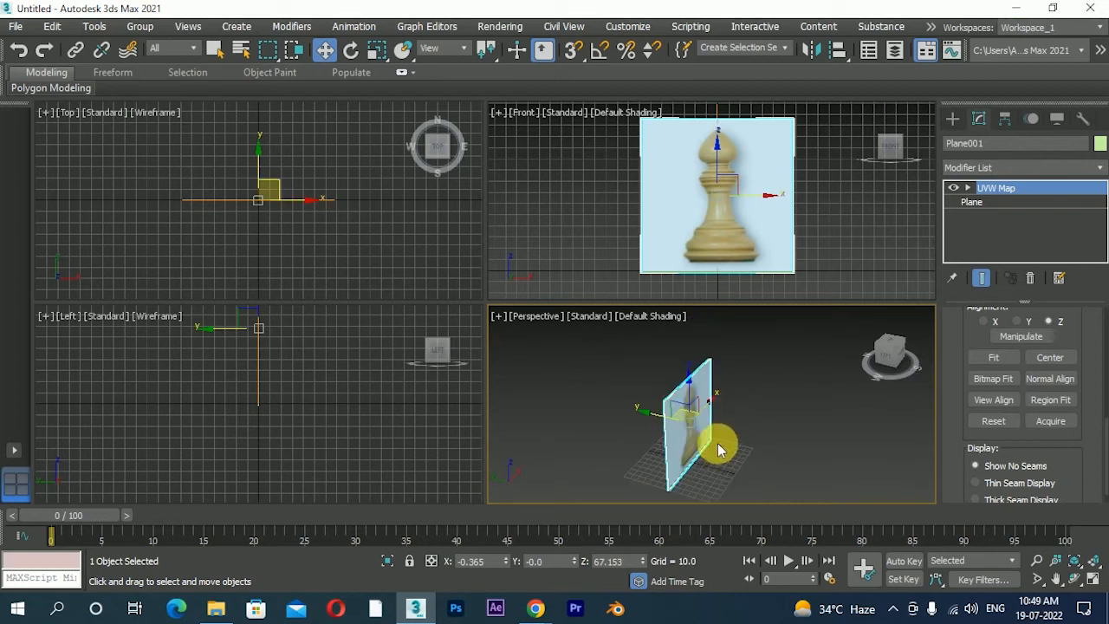
pyautogui.moveTo(718, 449); pyautogui.dragTo(767, 433, button='middle')
pyautogui.moveTo(711, 403); pyautogui.dragTo(606, 392)
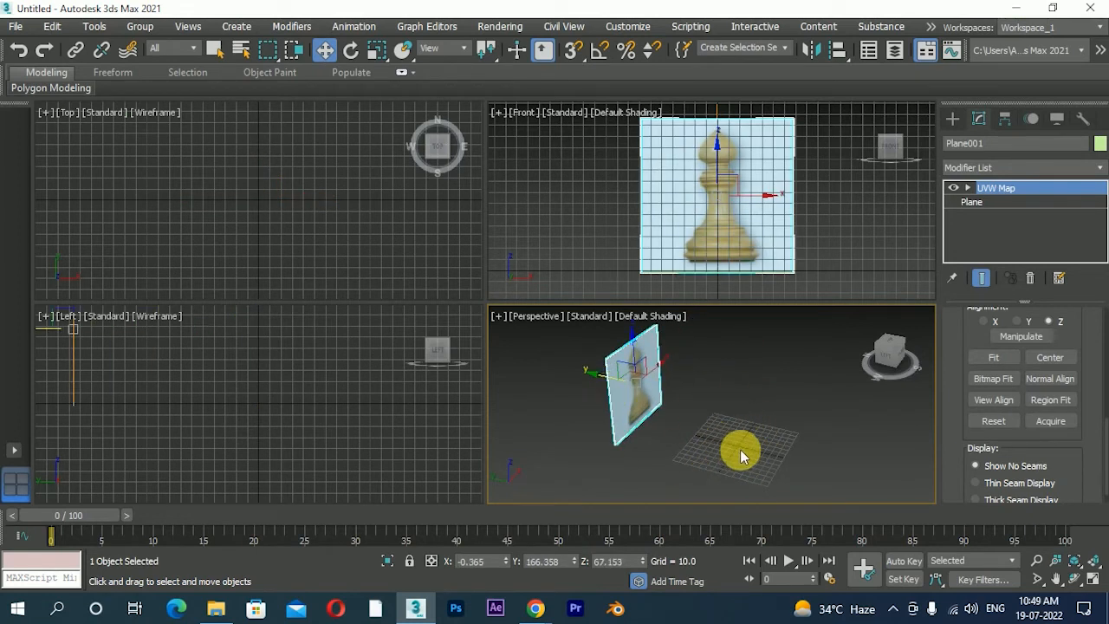
pyautogui.moveTo(606, 379); pyautogui.dragTo(759, 509)
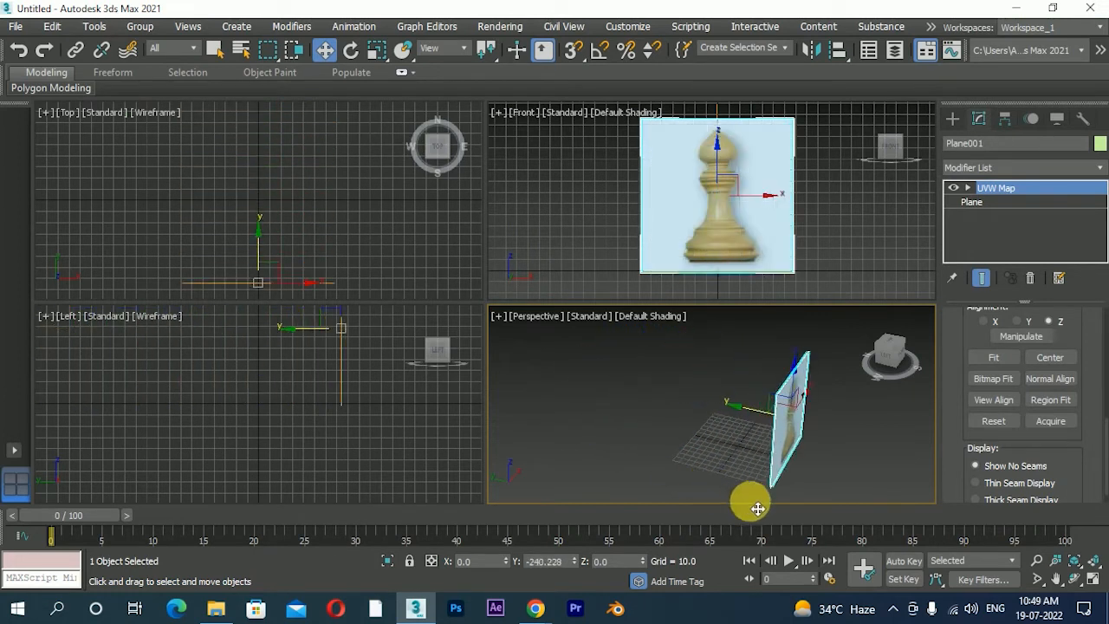
pyautogui.moveTo(758, 510); pyautogui.dragTo(619, 488)
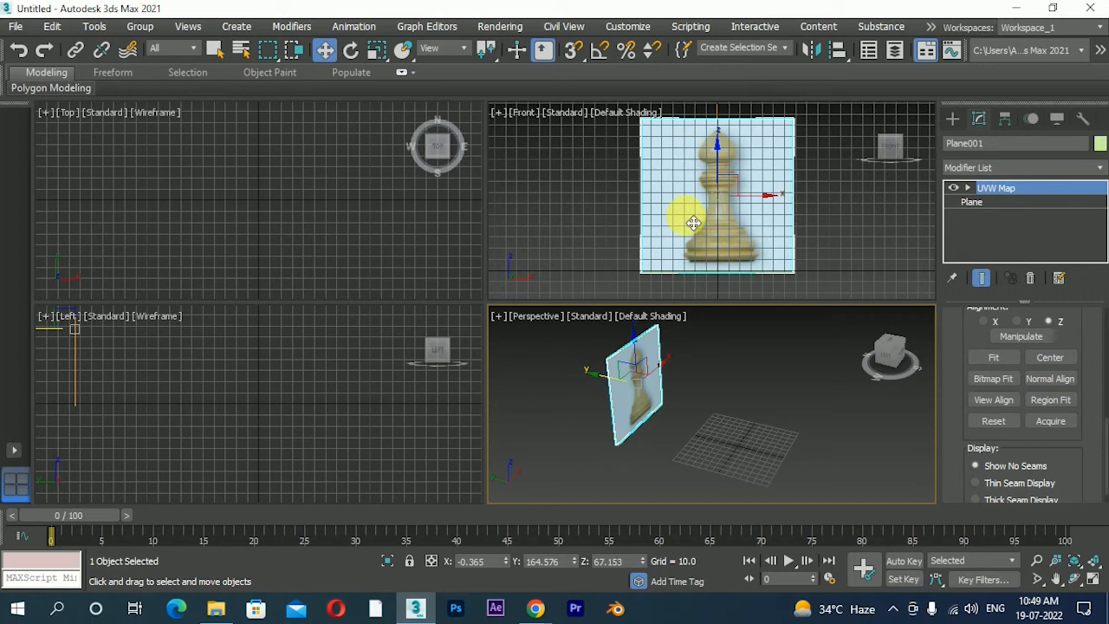
pyautogui.moveTo(718, 156); pyautogui.dragTo(723, 166)
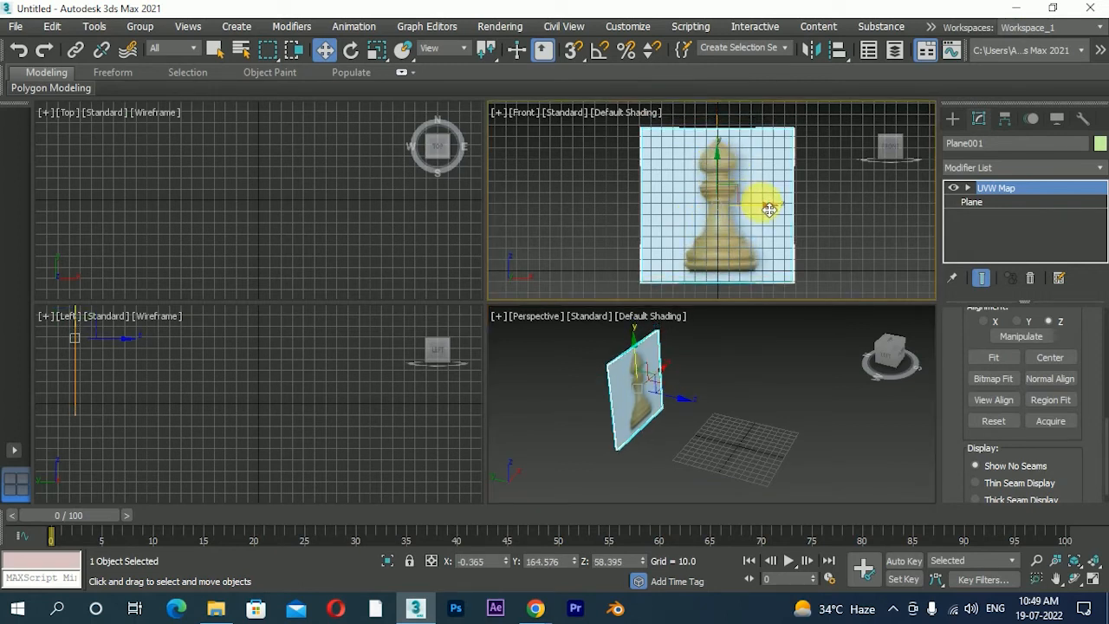
pyautogui.moveTo(769, 214); pyautogui.dragTo(770, 219)
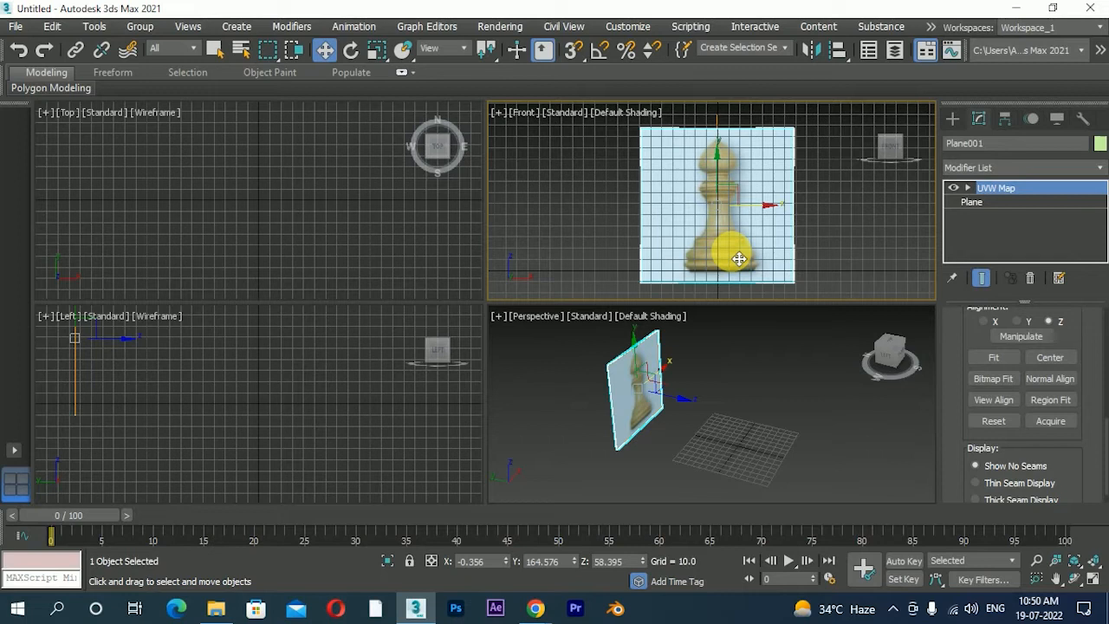
# Step: Freeze the image plane and unfreeze it again
pyautogui.rightClick(732, 226)
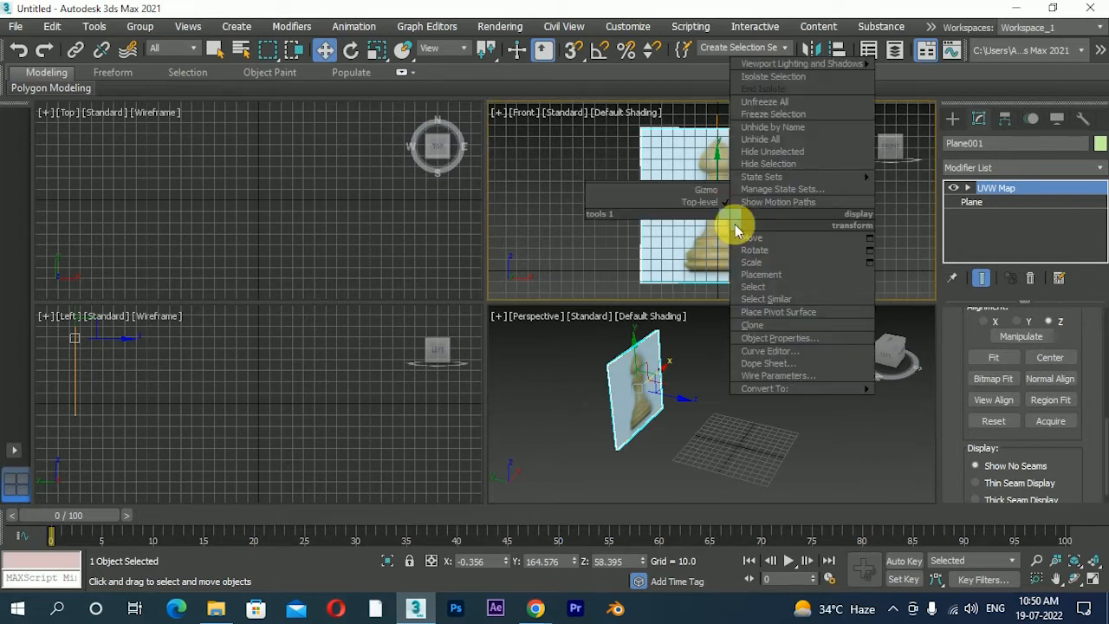
pyautogui.click(797, 116)
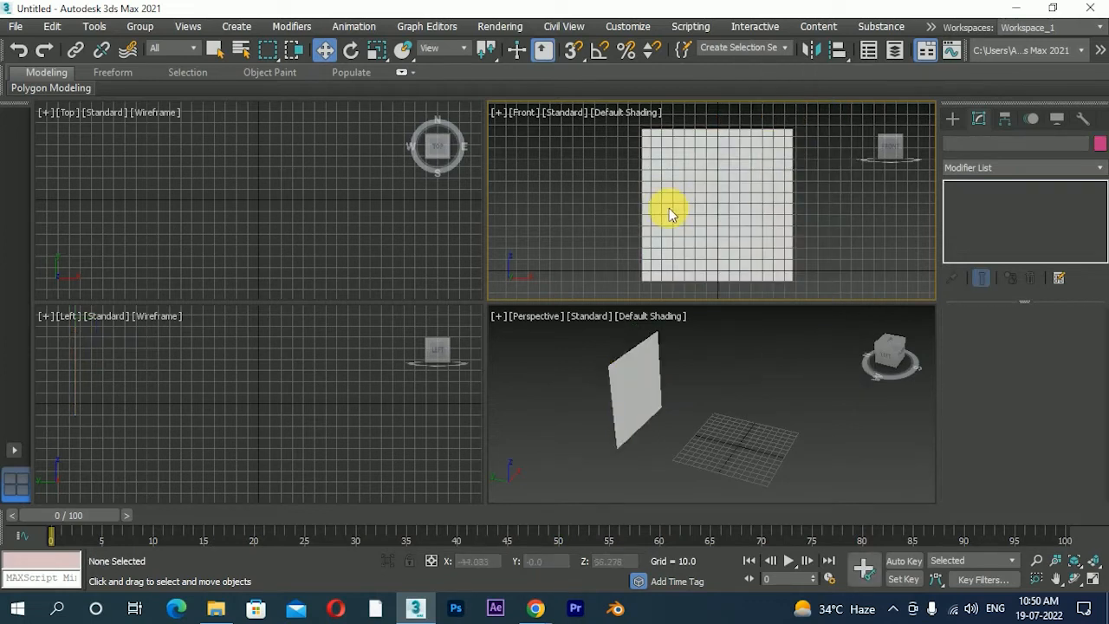
pyautogui.rightClick(713, 208)
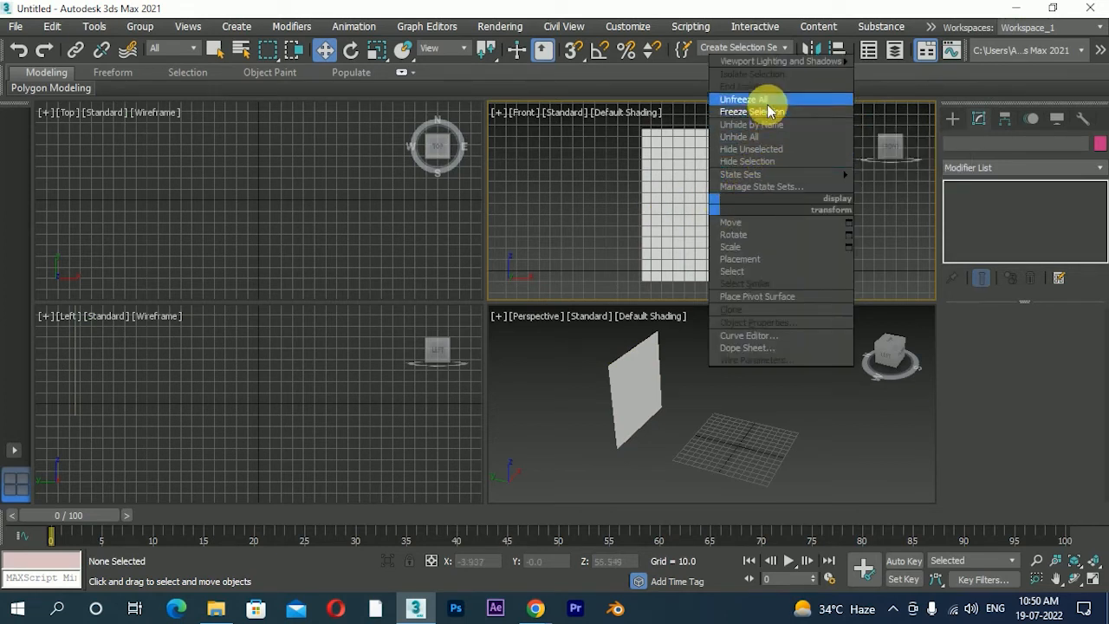
pyautogui.click(766, 100)
# Step: Turn off Show Frozen in Gray and turn on Freeze in the image plane's object properties
pyautogui.click(719, 221)
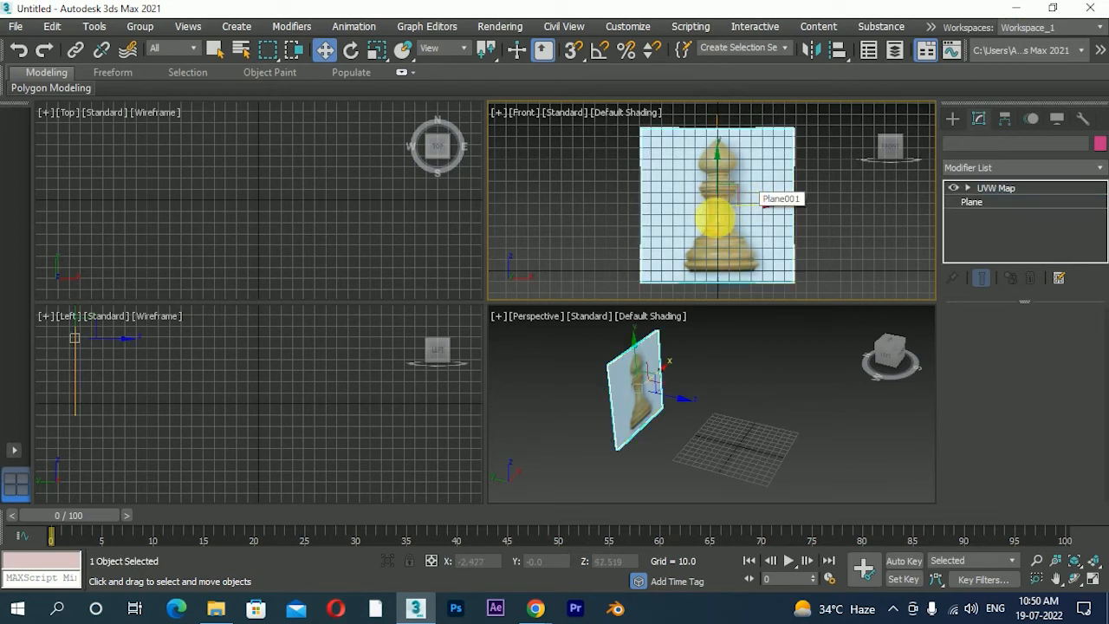
pyautogui.rightClick(715, 217)
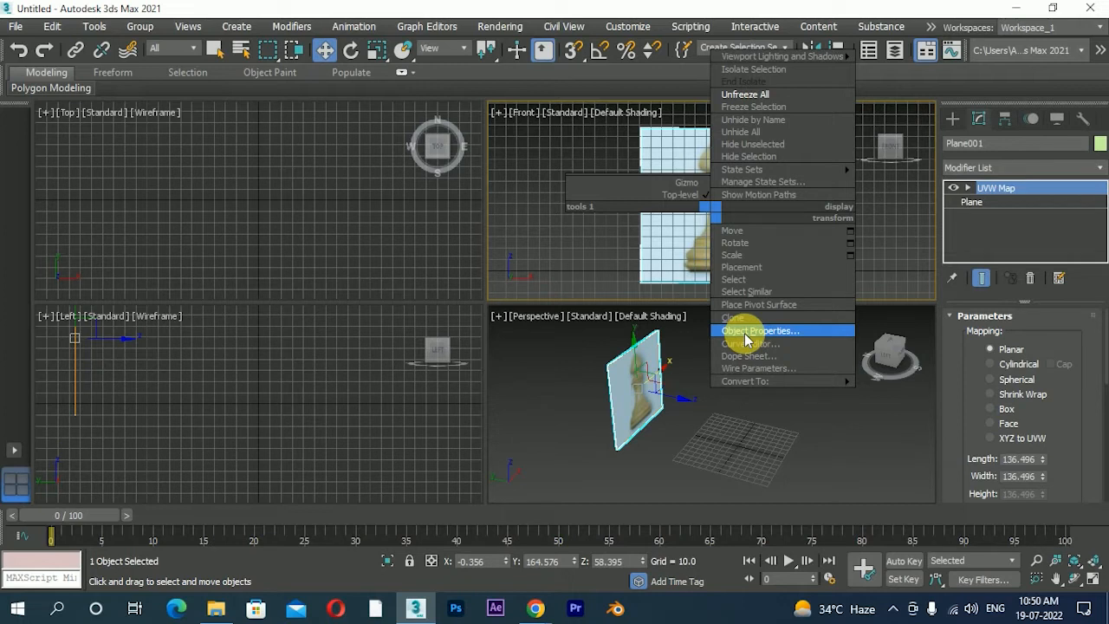
pyautogui.click(746, 340)
pyautogui.moveTo(535, 55); pyautogui.dragTo(422, 35)
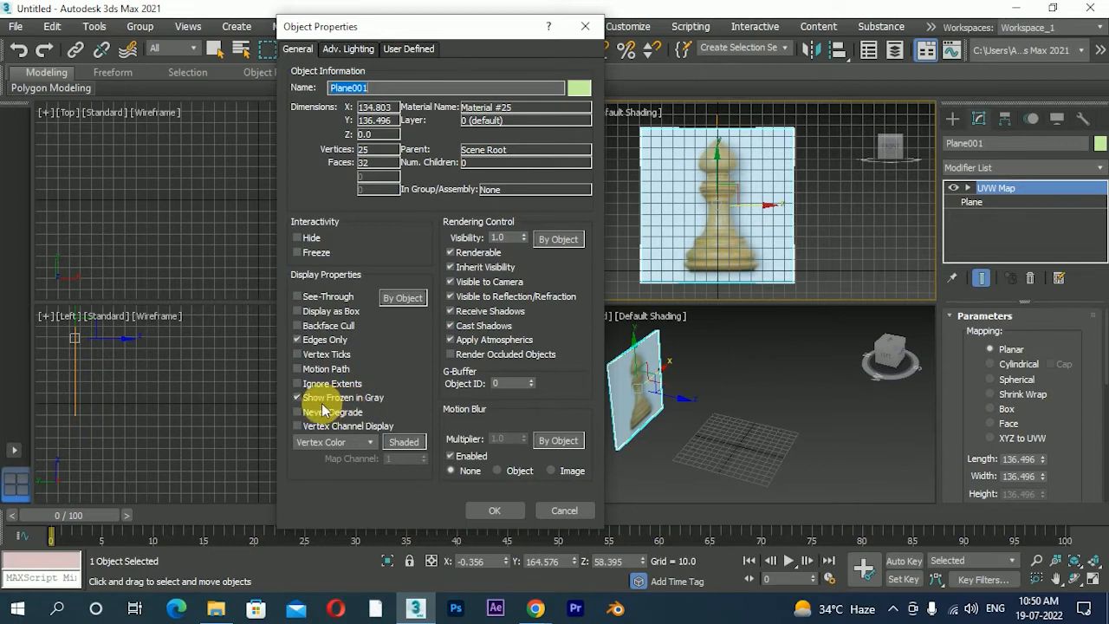
pyautogui.click(302, 401)
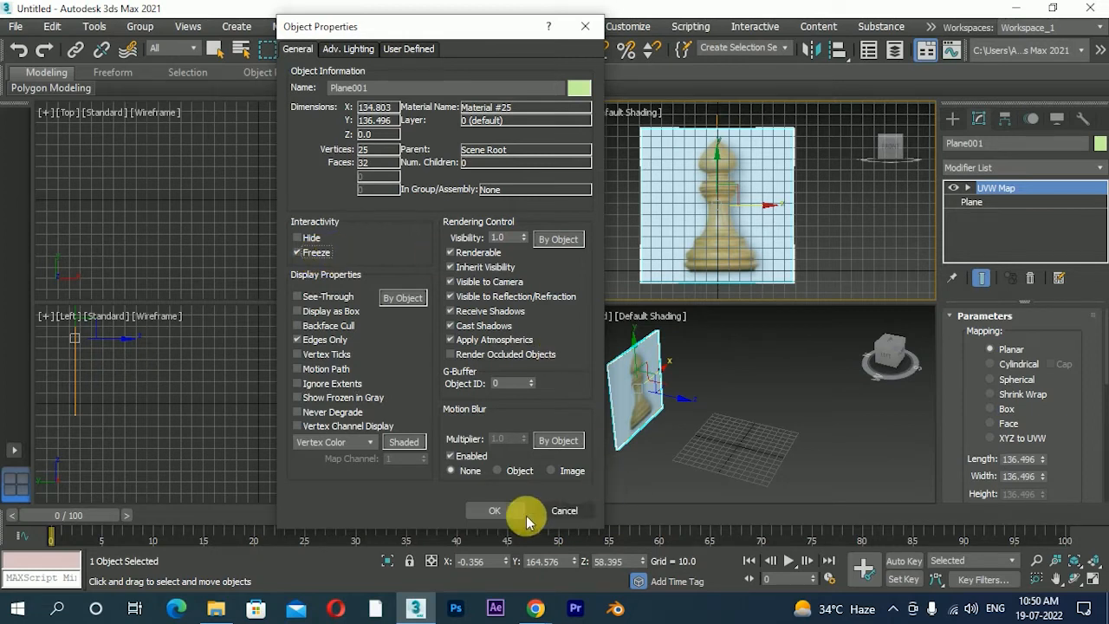
pyautogui.click(495, 510)
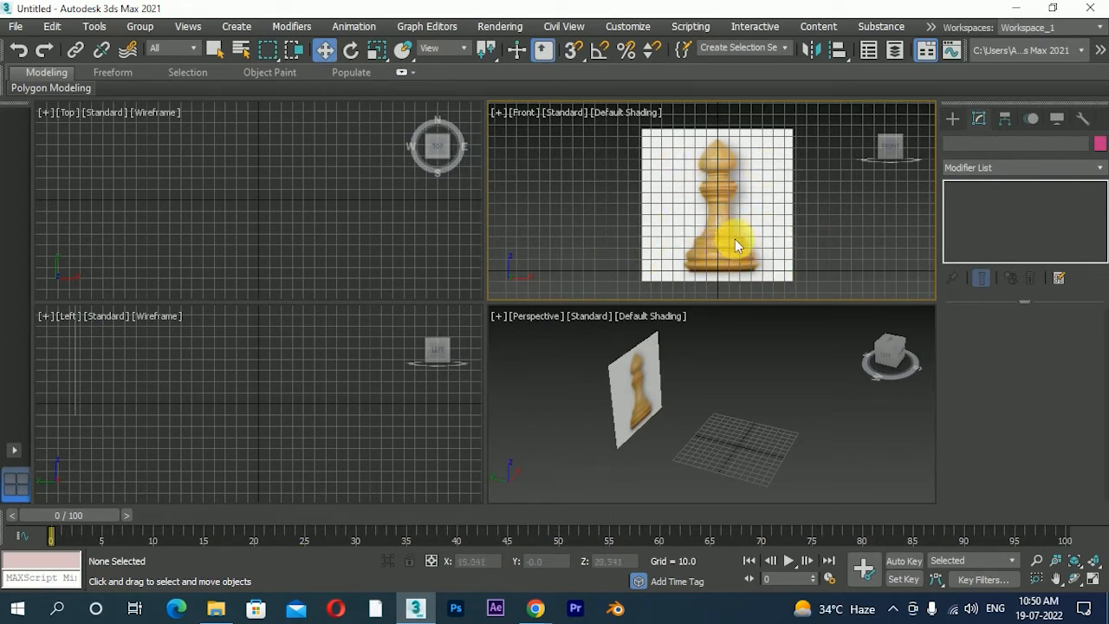
# Step: Start a line at the chess piece's tip in the Front view and place its second point on the right side of the head
pyautogui.hotkey('alt', 'w')
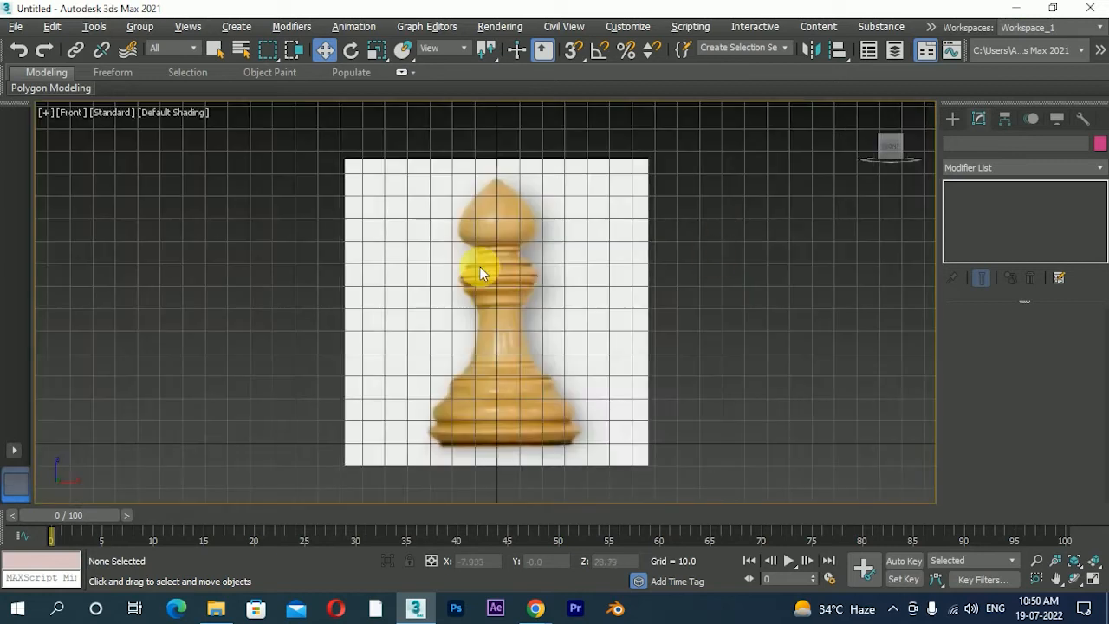
pyautogui.scroll(3, 542, 290)
pyautogui.moveTo(542, 290); pyautogui.dragTo(530, 273, button='middle')
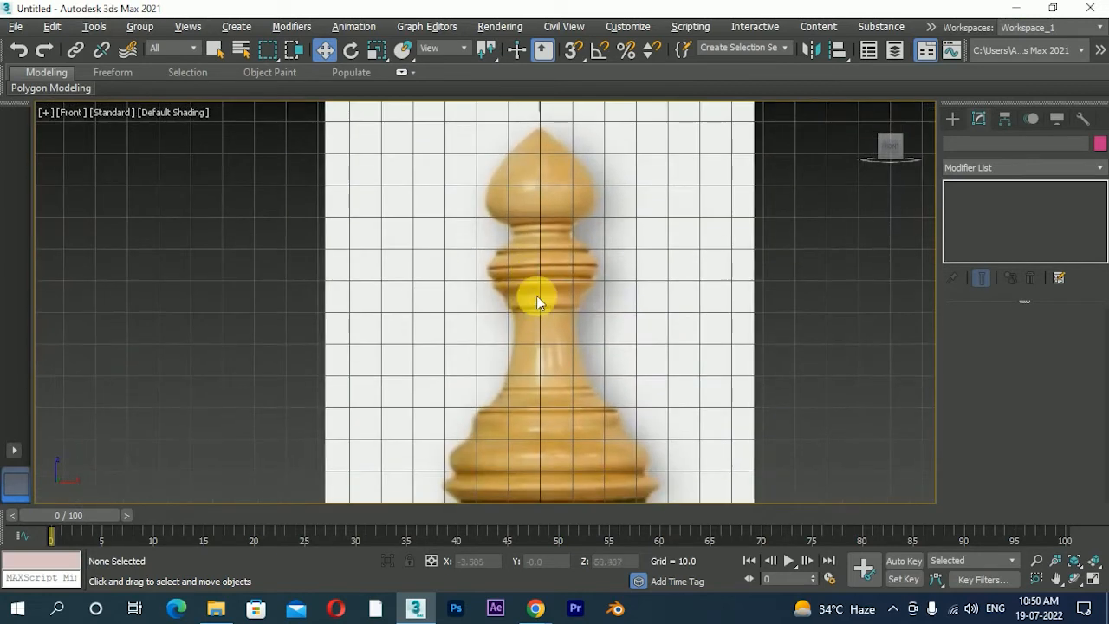
pyautogui.moveTo(565, 321); pyautogui.dragTo(589, 297, button='middle')
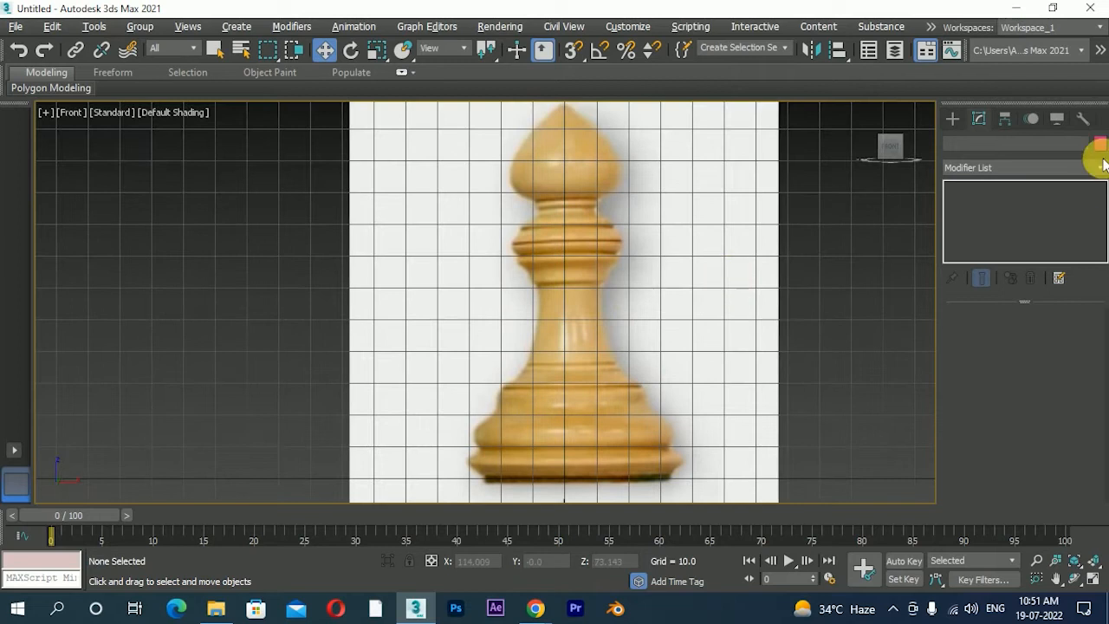
pyautogui.click(954, 117)
pyautogui.click(969, 144)
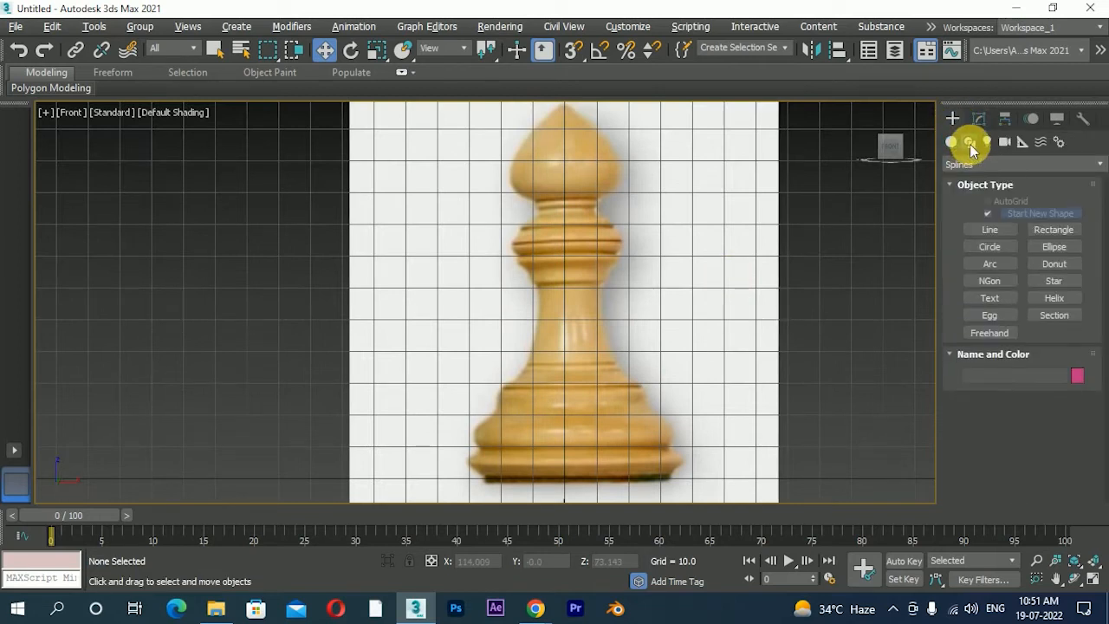
pyautogui.click(973, 232)
pyautogui.scroll(5, 574, 217)
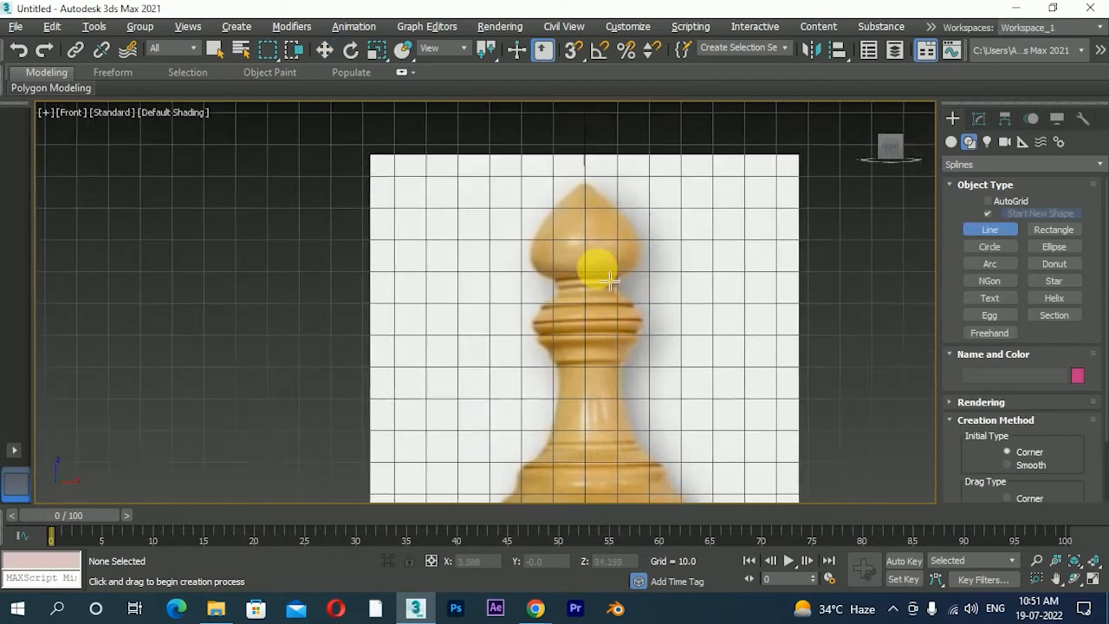
pyautogui.click(552, 149)
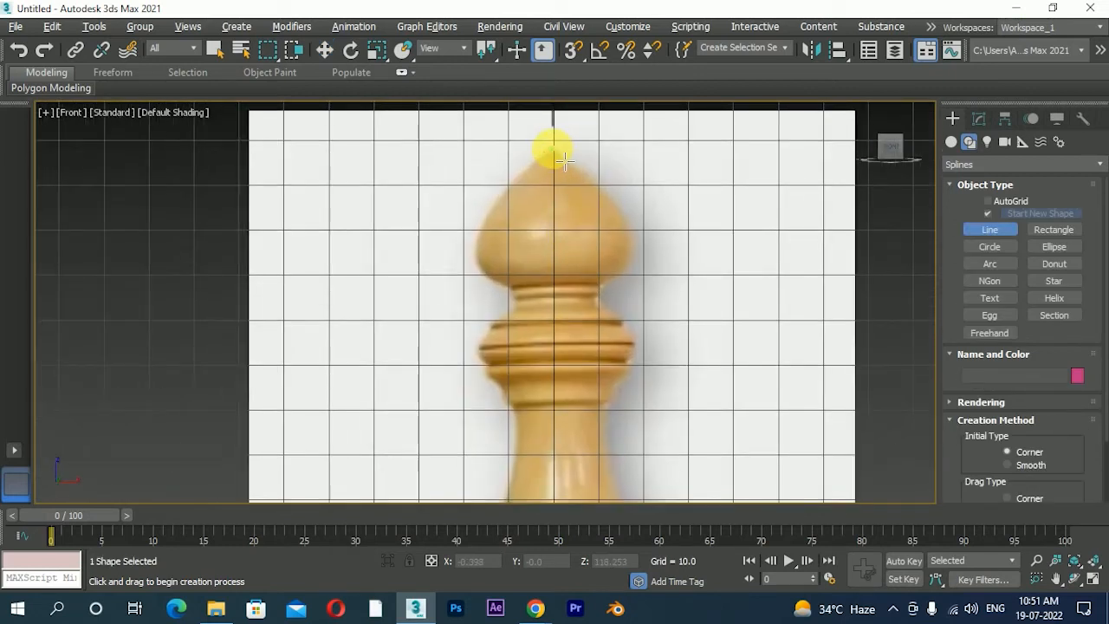
pyautogui.click(620, 210)
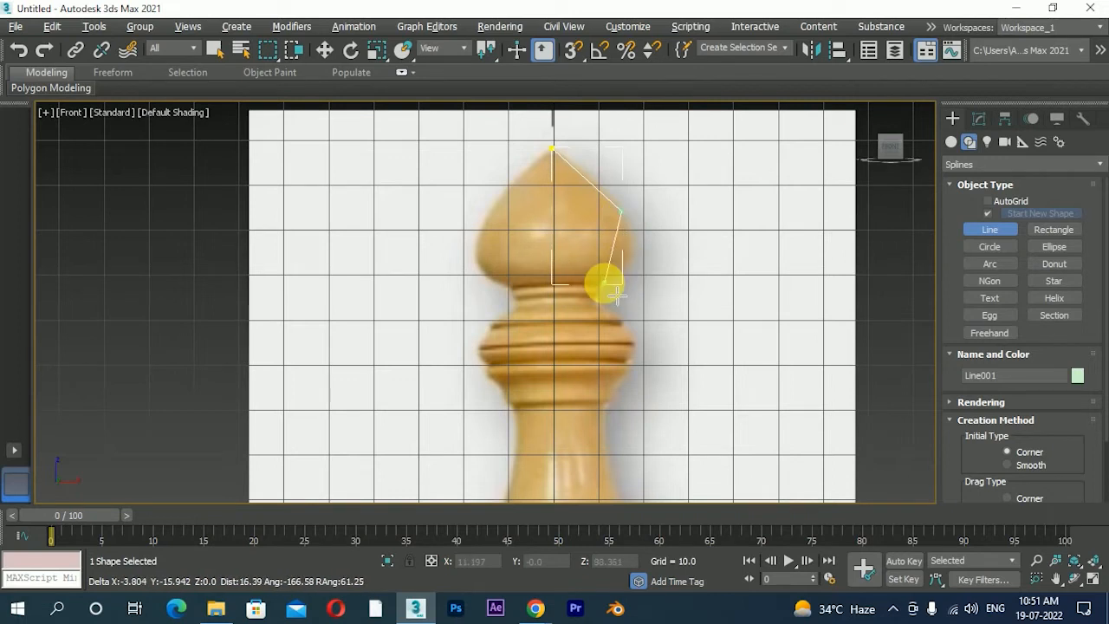
# Step: Continue the line down the right side of the neck and around the upper rings of the collar
pyautogui.scroll(4, 614, 295)
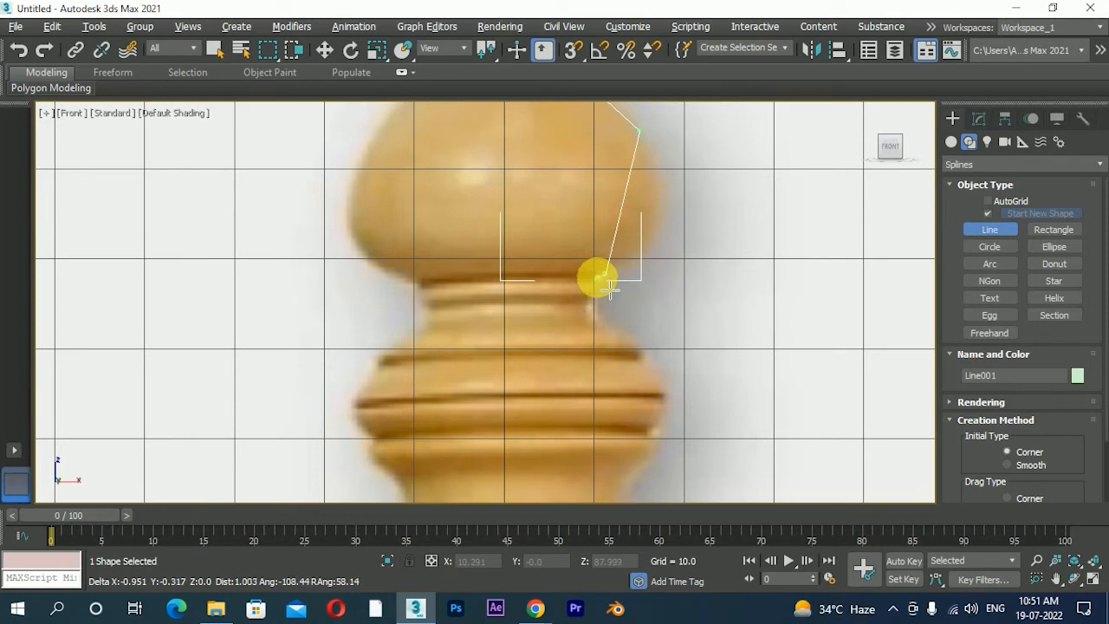
pyautogui.click(598, 284)
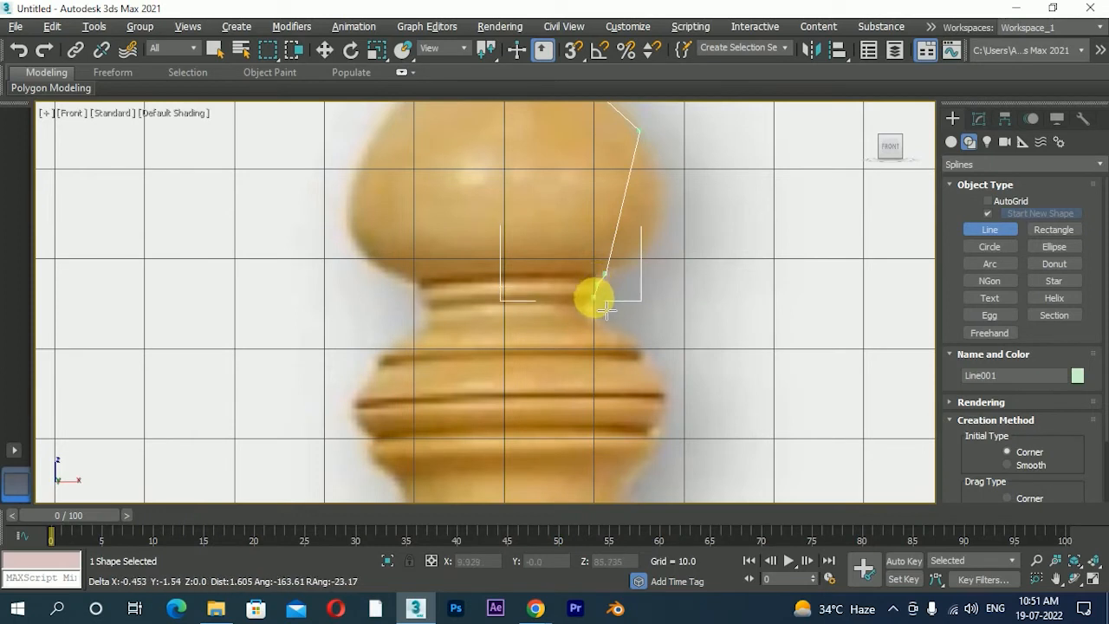
pyautogui.click(593, 297)
pyautogui.click(598, 319)
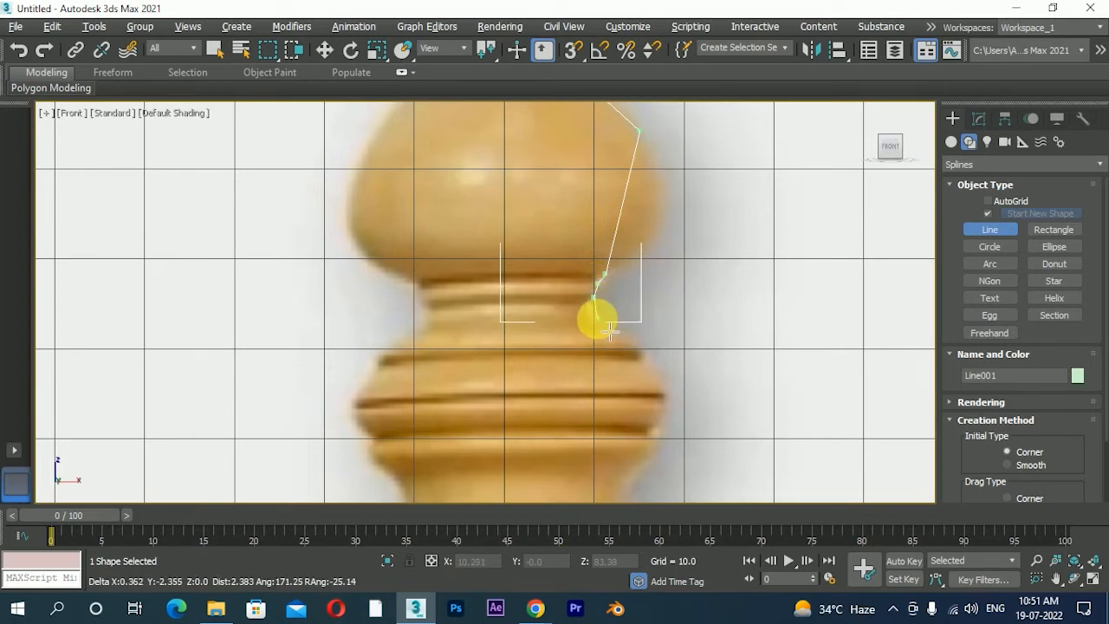
pyautogui.click(645, 351)
pyautogui.click(638, 358)
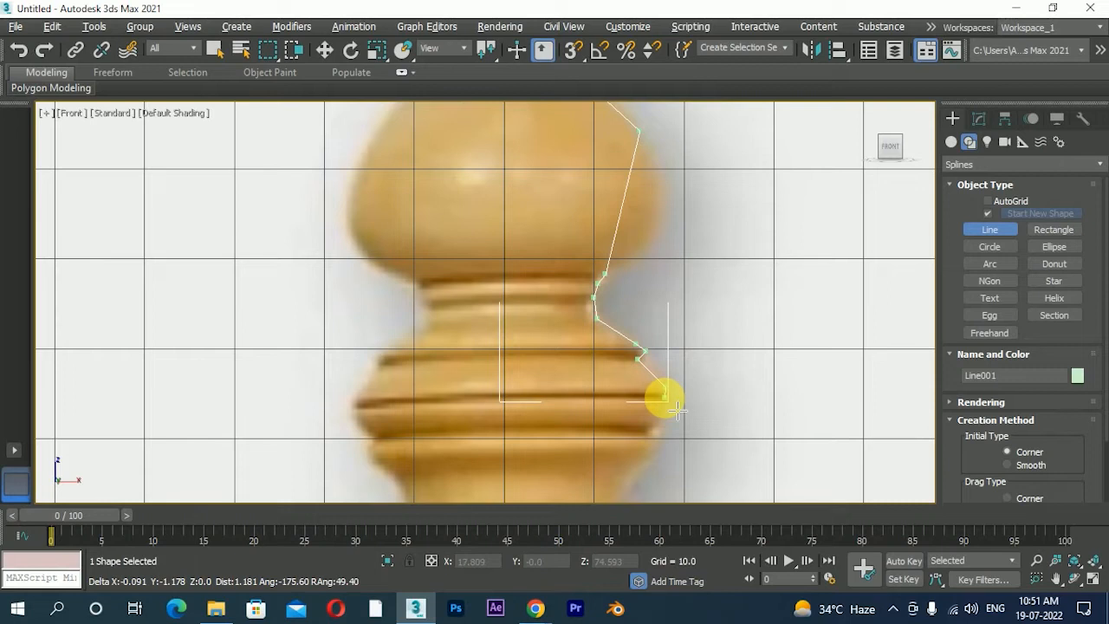
pyautogui.click(662, 397)
pyautogui.click(666, 413)
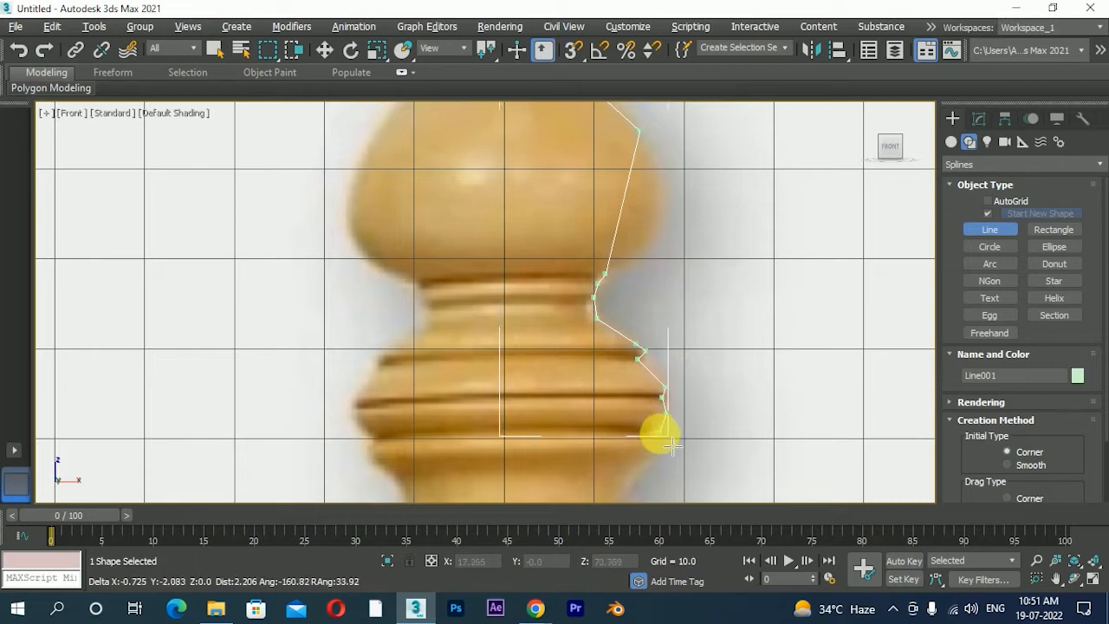
# Step: Trace the line around the lower collar ring and inward to the top of the stem
pyautogui.moveTo(664, 436); pyautogui.dragTo(649, 255, button='middle')
pyautogui.click(650, 263)
pyautogui.click(659, 274)
pyautogui.click(641, 292)
pyautogui.click(614, 340)
pyautogui.click(603, 356)
# Step: Trace the line down the stem, around the narrow rings at its foot and out to the upper rim of the base
pyautogui.moveTo(612, 394); pyautogui.dragTo(575, 149, button='middle')
pyautogui.click(567, 207)
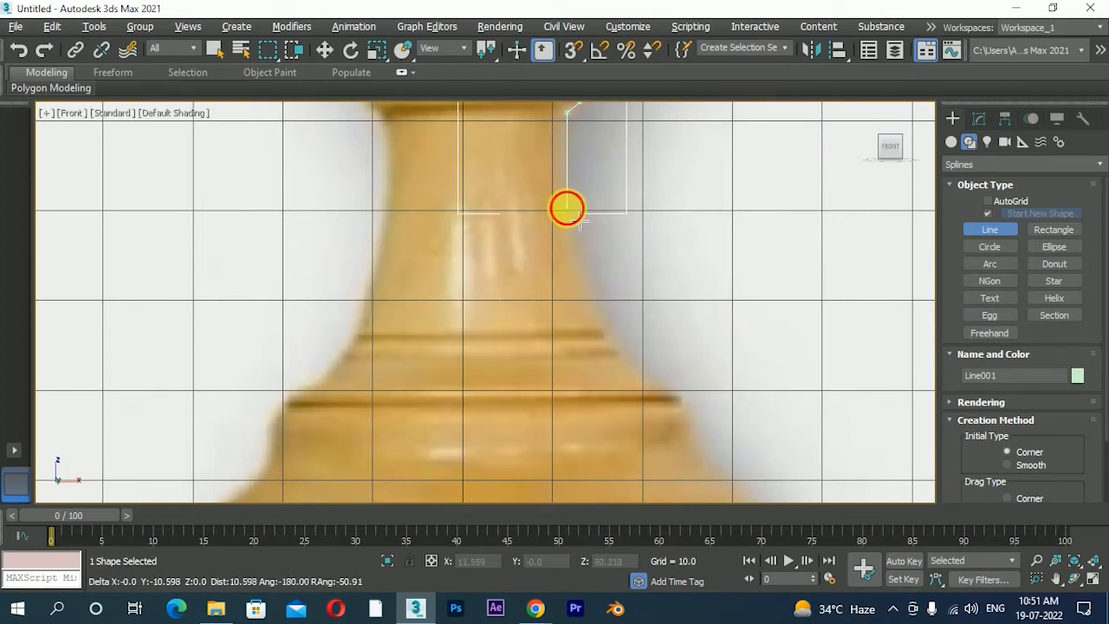
pyautogui.click(616, 346)
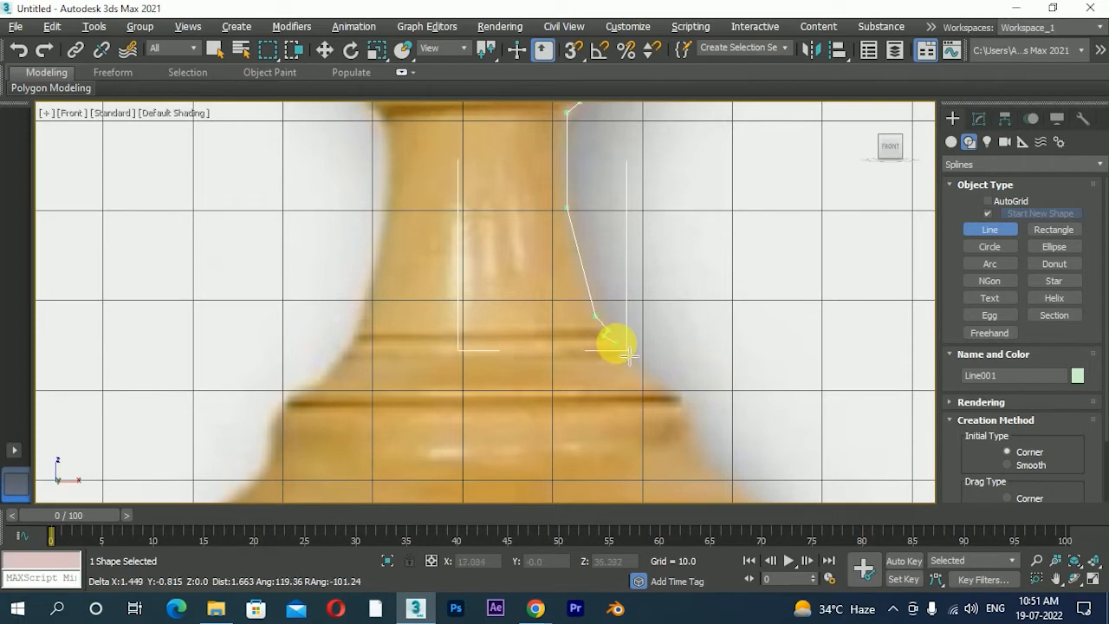
pyautogui.click(623, 355)
pyautogui.click(626, 364)
pyautogui.click(663, 398)
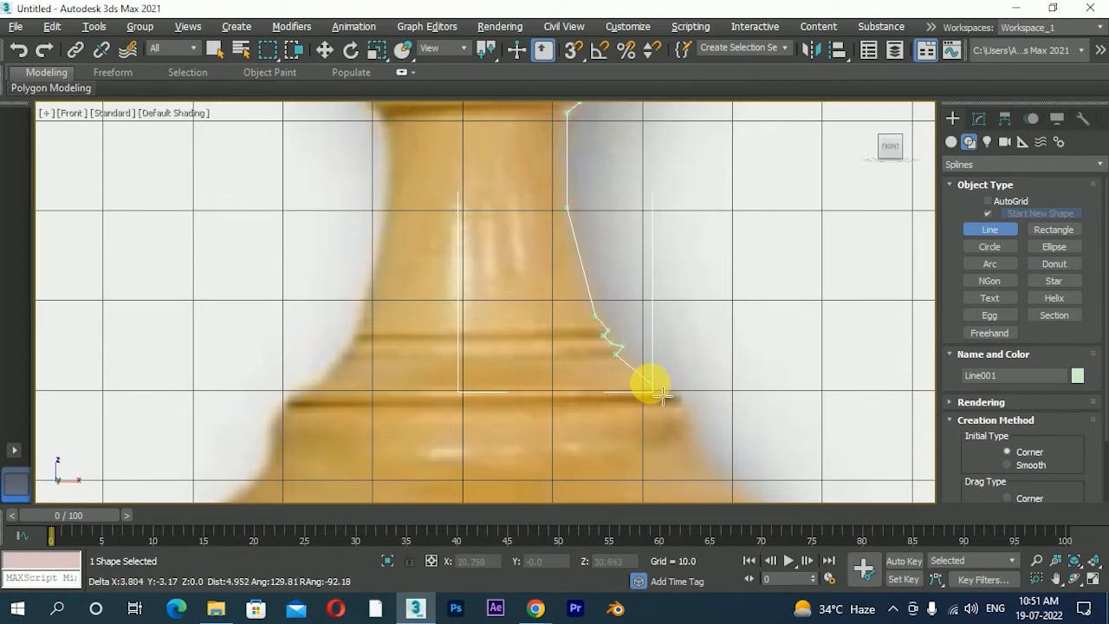
pyautogui.click(693, 406)
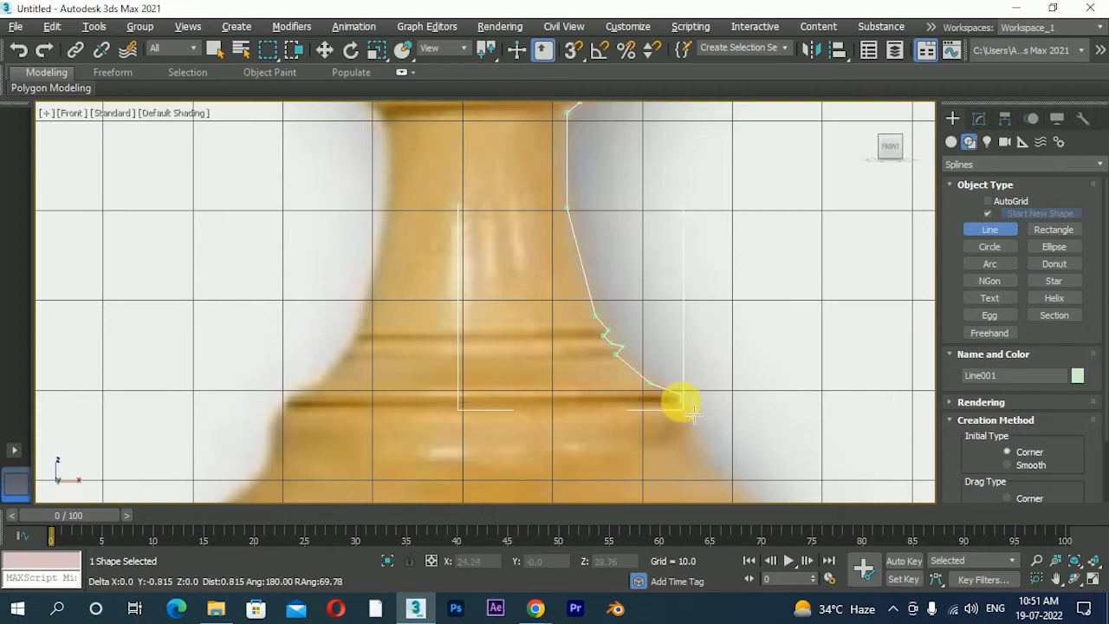
# Step: Trace the line along the flared base bulge down to the groove above the bottom rim
pyautogui.moveTo(693, 414)
pyautogui.mouseDown(button='middle')
pyautogui.moveTo(619, 223)
pyautogui.moveTo(633, 248)
pyautogui.mouseUp(button='middle')
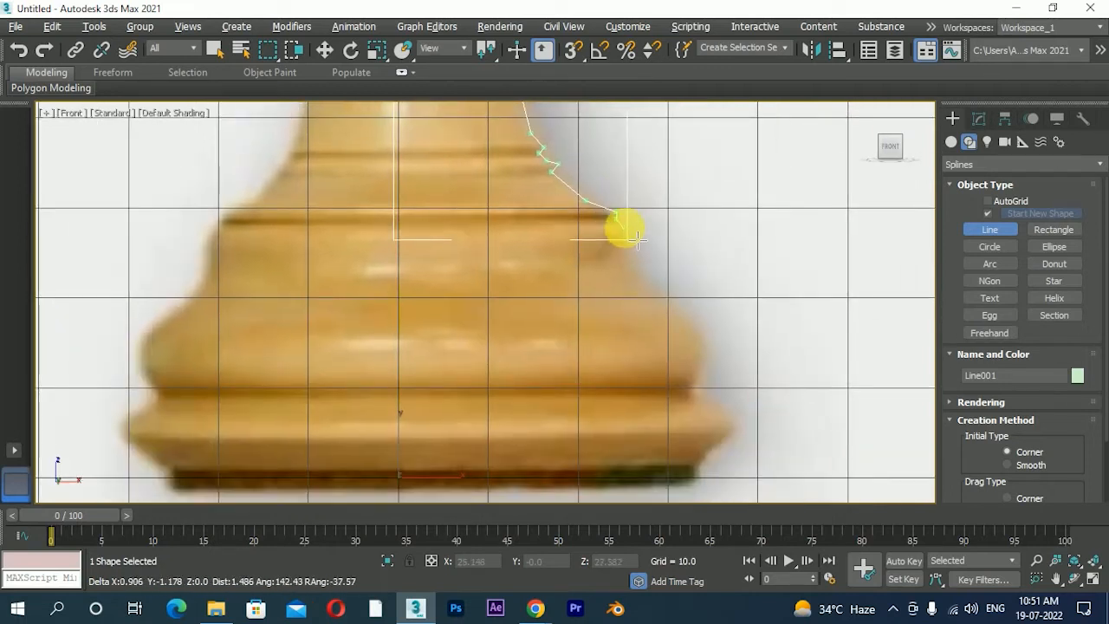
pyautogui.click(624, 251)
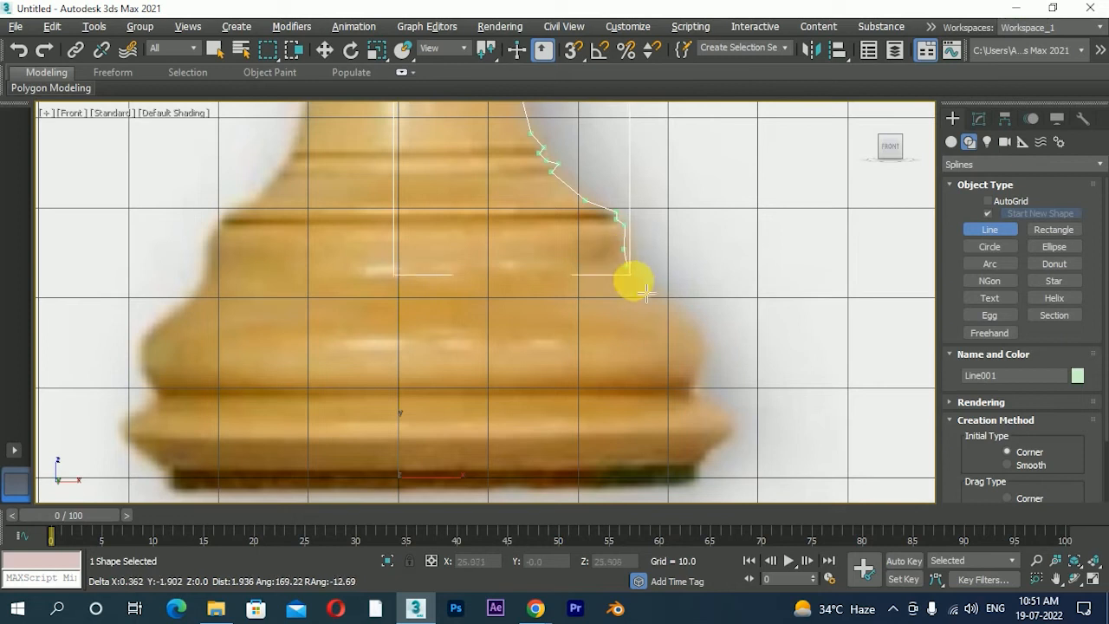
pyautogui.click(642, 277)
pyautogui.click(674, 305)
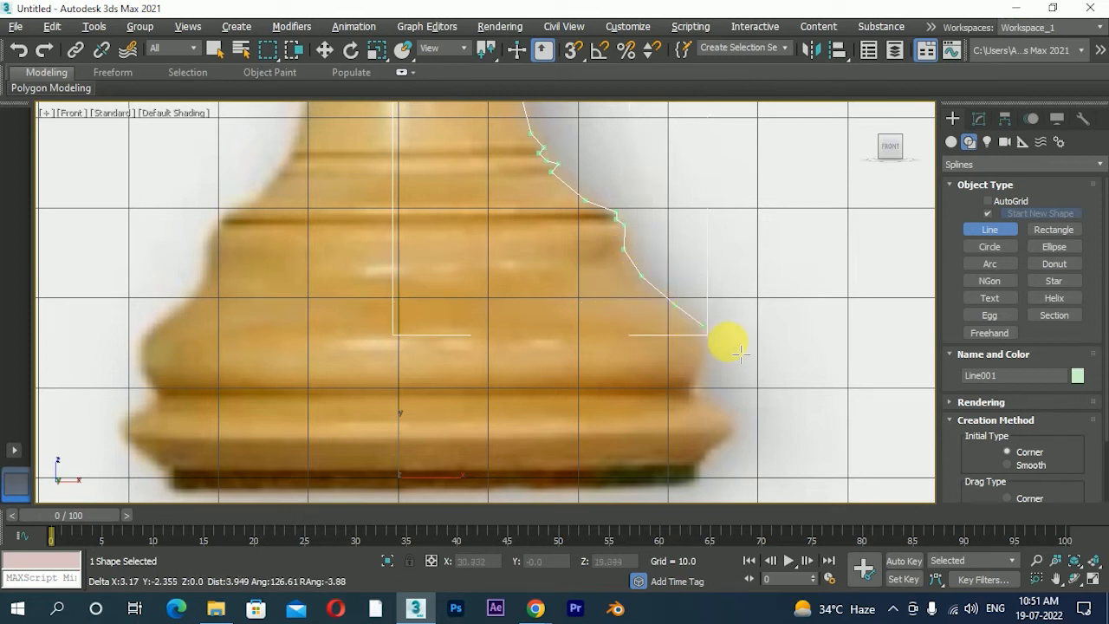
pyautogui.click(704, 336)
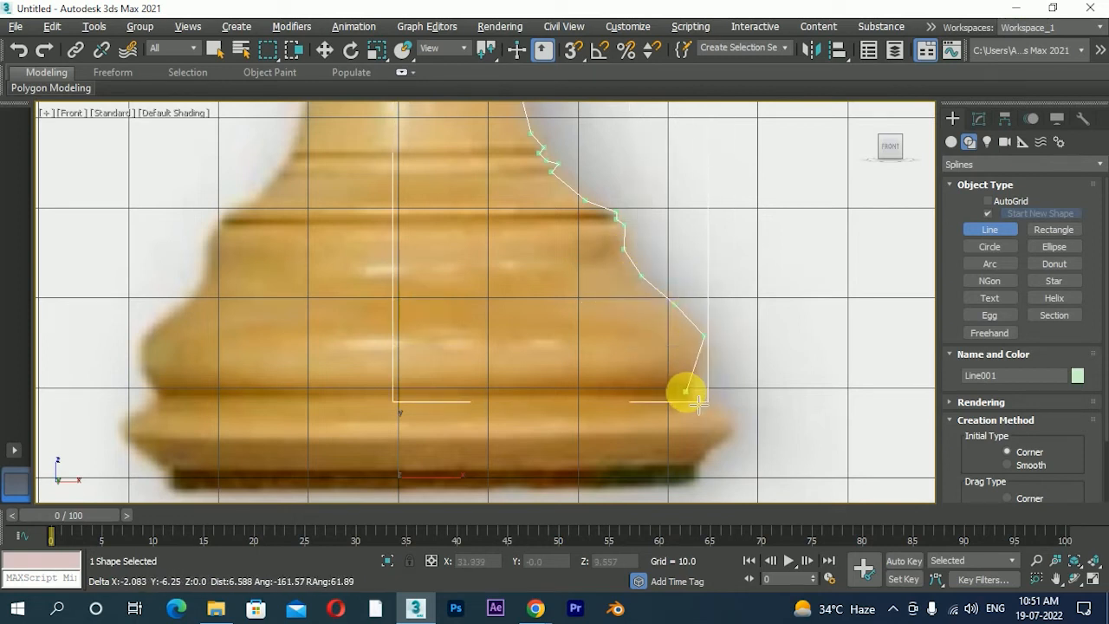
pyautogui.click(704, 376)
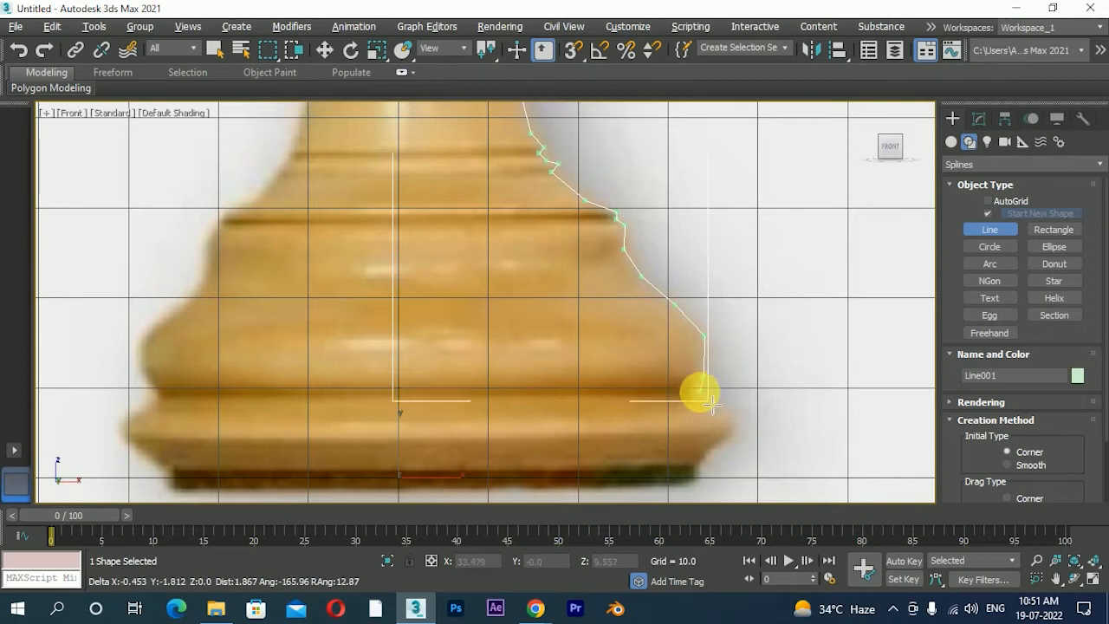
pyautogui.click(696, 399)
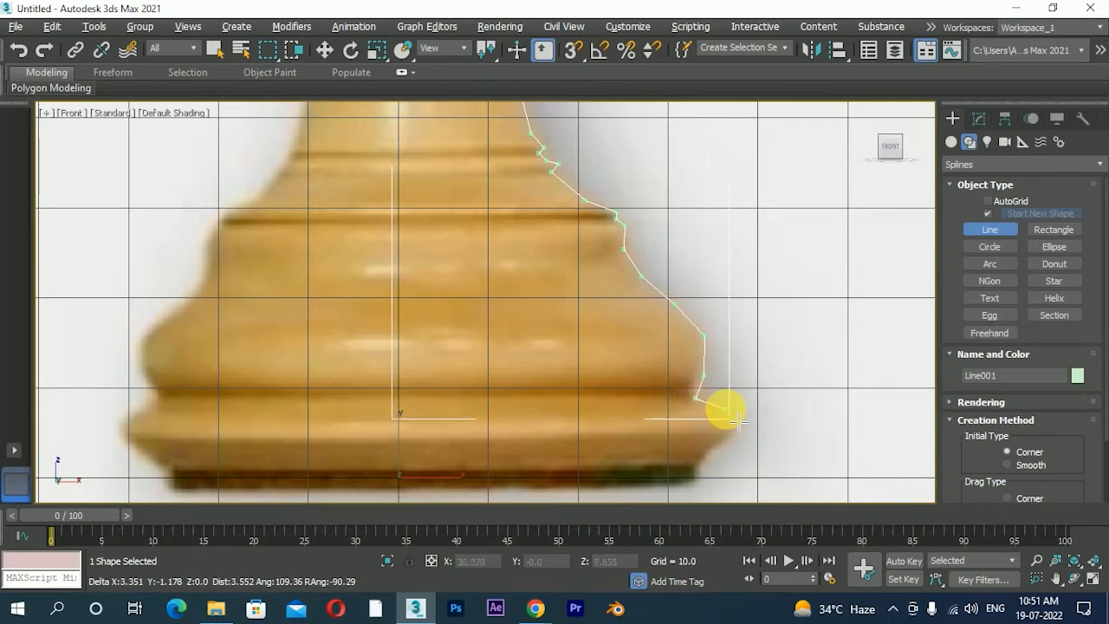
# Step: Trace the line around the bottom rim and along the underside to the central axis, ending the open profile there
pyautogui.click(737, 420)
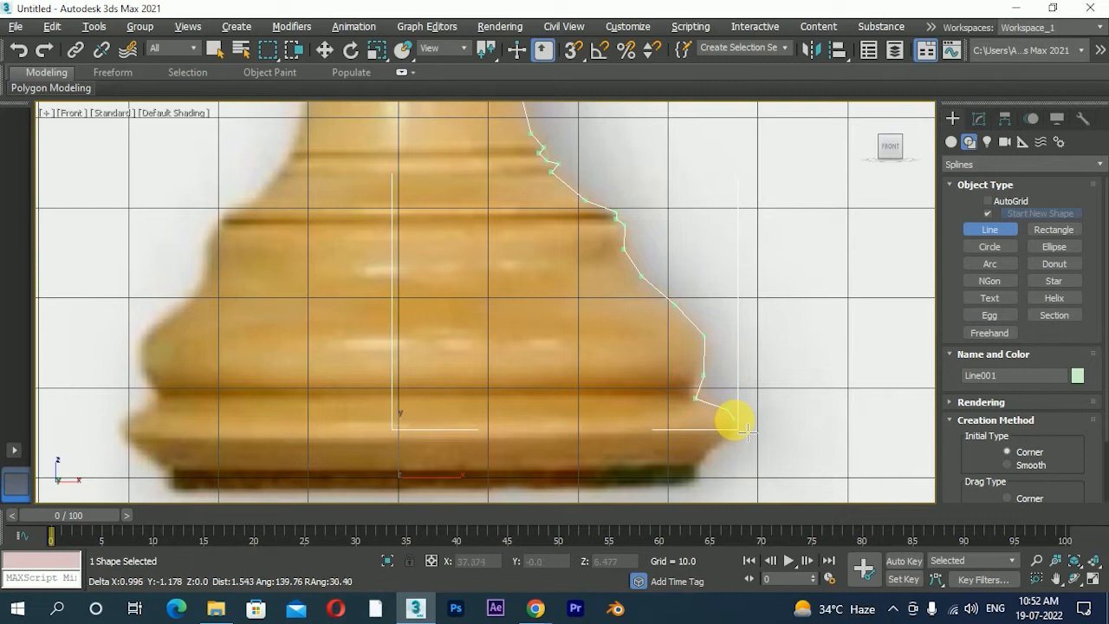
pyautogui.click(722, 442)
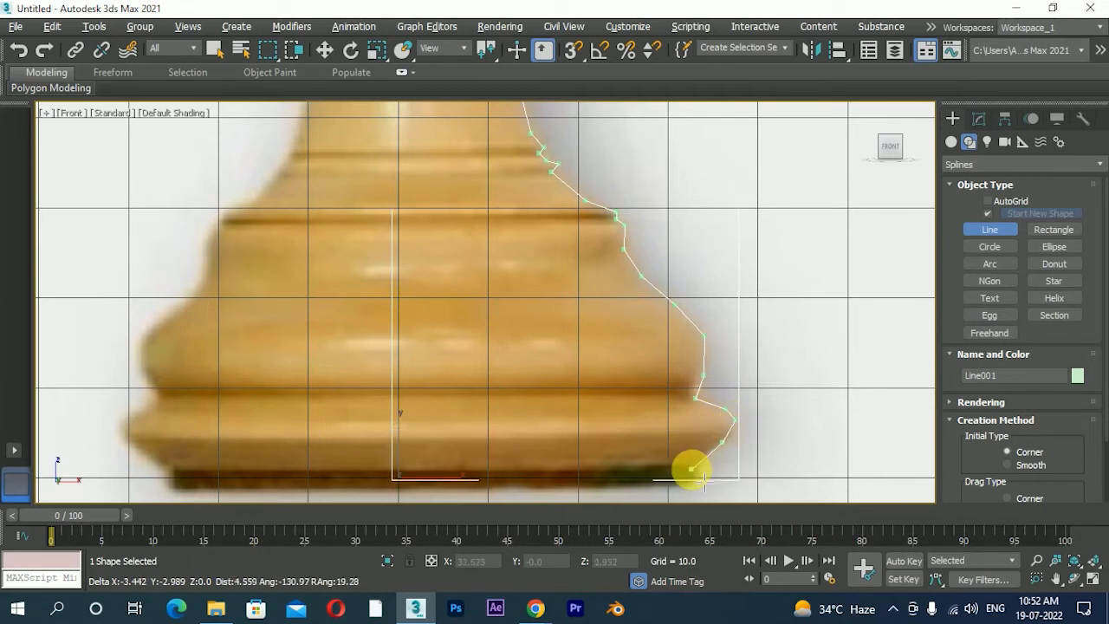
pyautogui.scroll(-3, 693, 465)
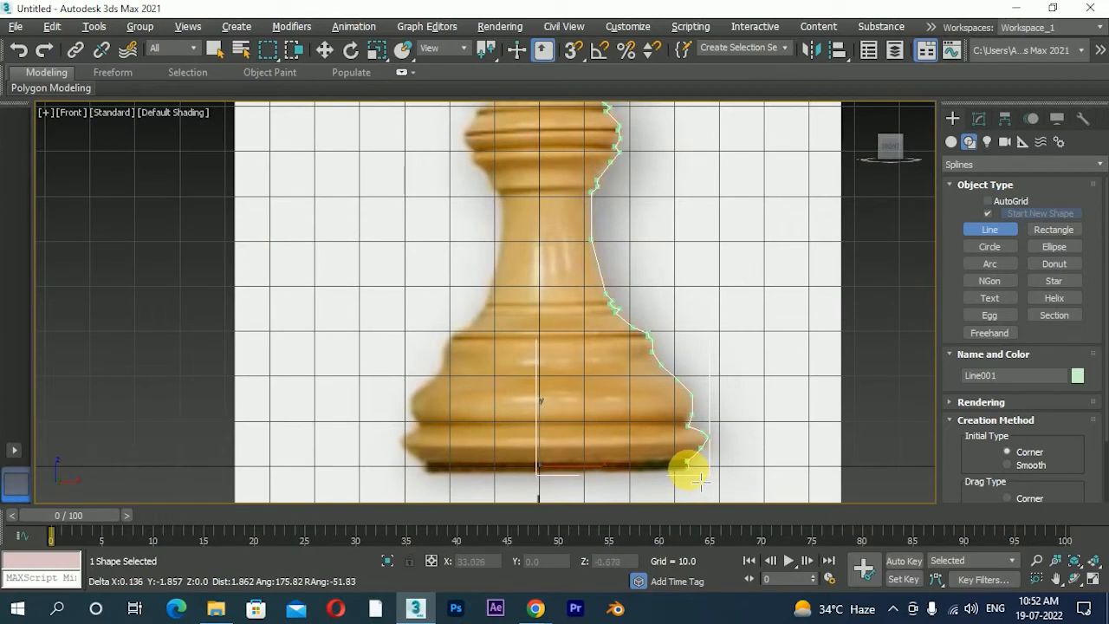
pyautogui.click(687, 465)
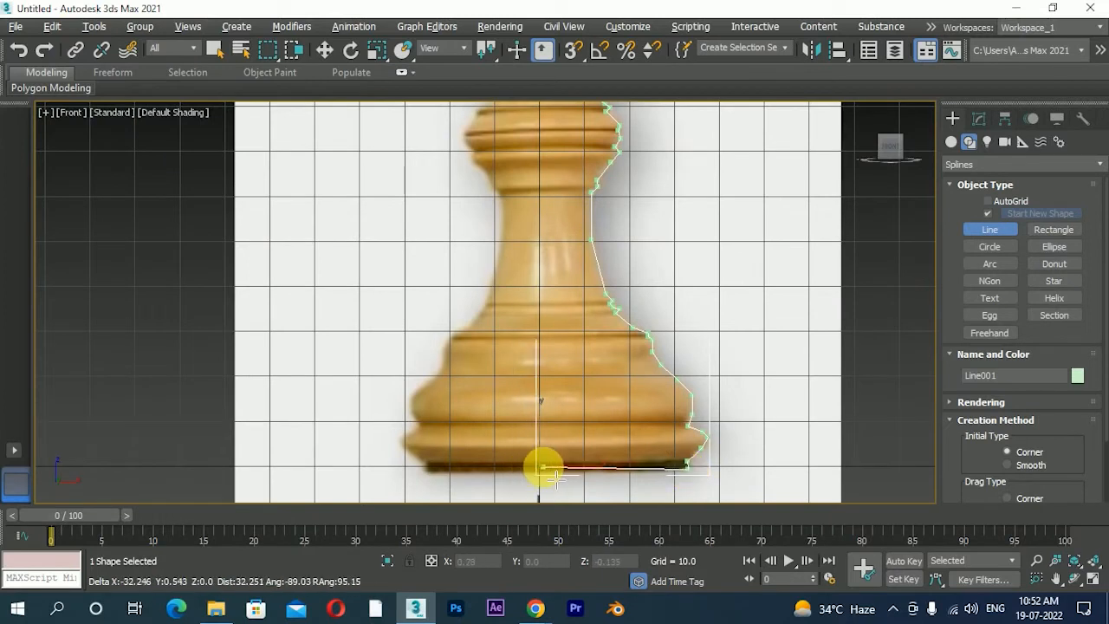
pyautogui.rightClick(539, 468)
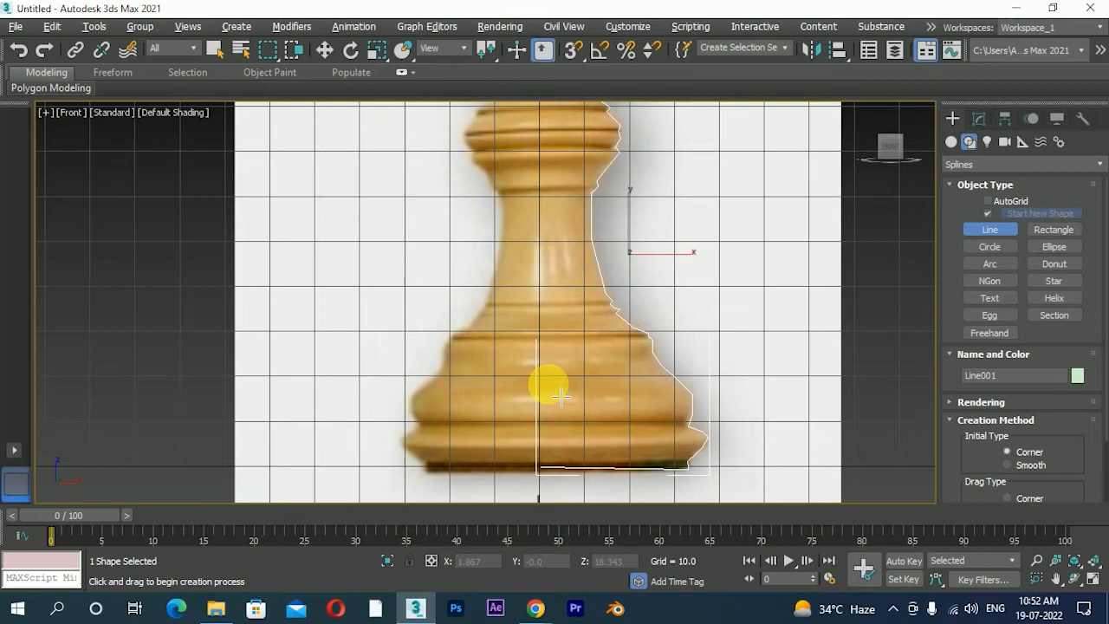
# Step: Convert the line's vertex on the side of the head to Smooth and move it to about X 16, Z 101
pyautogui.moveTo(594, 296); pyautogui.dragTo(599, 406, button='middle')
pyautogui.scroll(2, 625, 201)
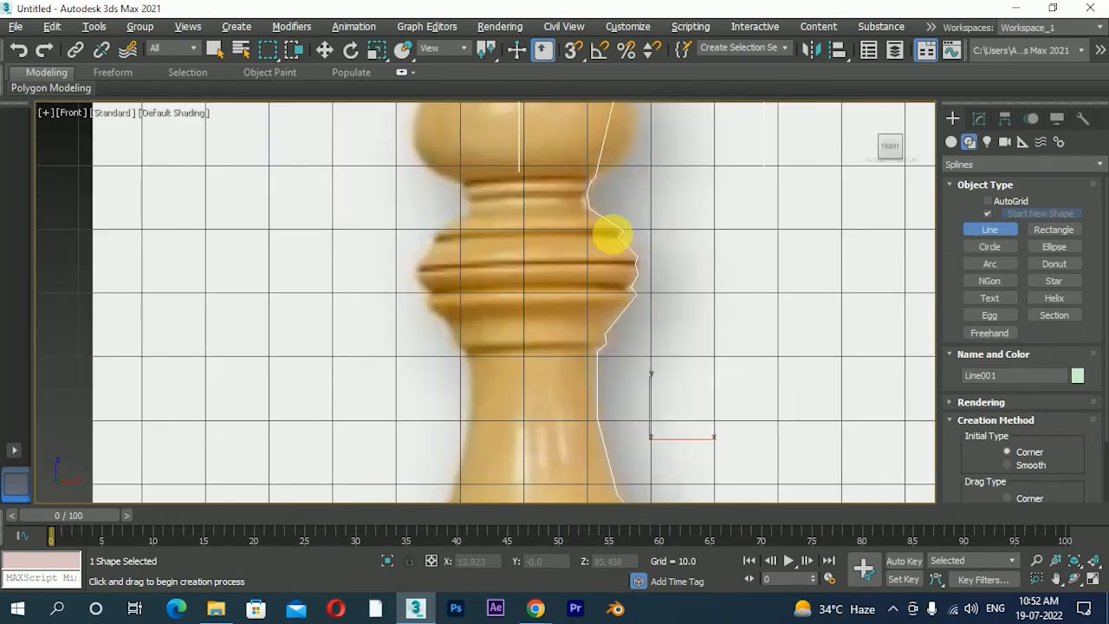
pyautogui.moveTo(626, 247); pyautogui.dragTo(630, 395, button='middle')
pyautogui.moveTo(613, 235); pyautogui.dragTo(612, 226, button='middle')
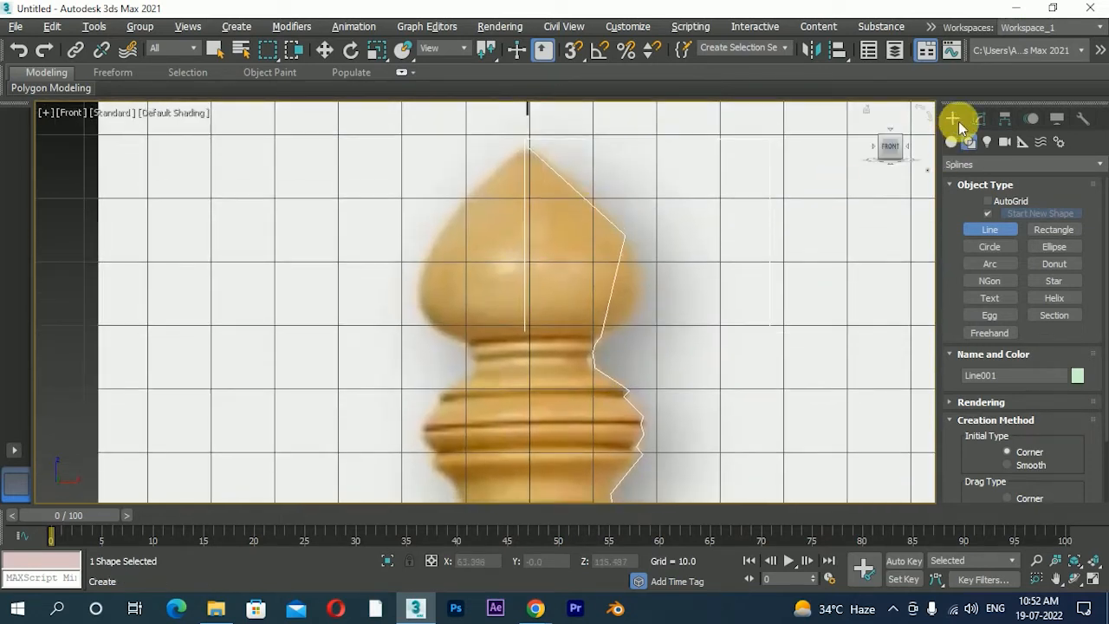
pyautogui.click(977, 119)
pyautogui.click(952, 188)
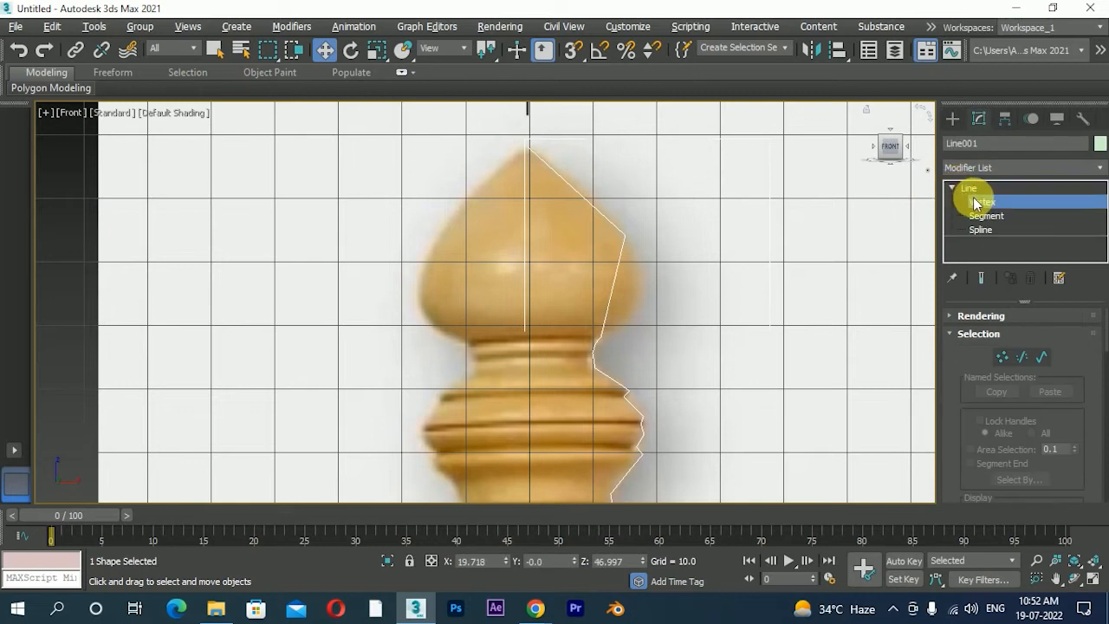
pyautogui.click(982, 202)
pyautogui.moveTo(676, 191); pyautogui.dragTo(615, 258)
pyautogui.rightClick(624, 227)
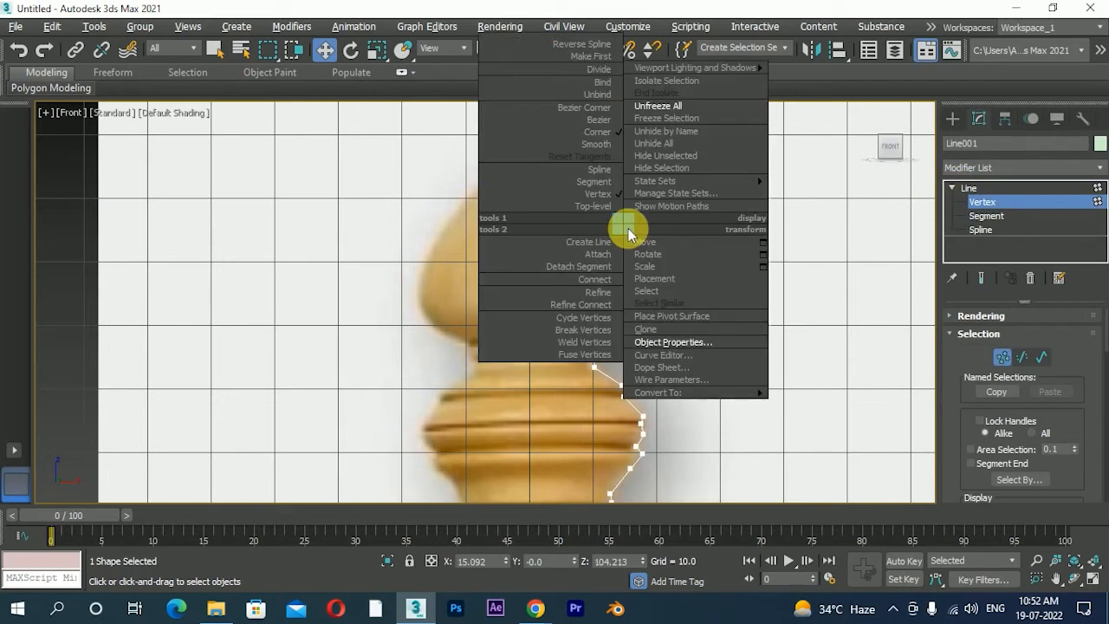
pyautogui.click(602, 136)
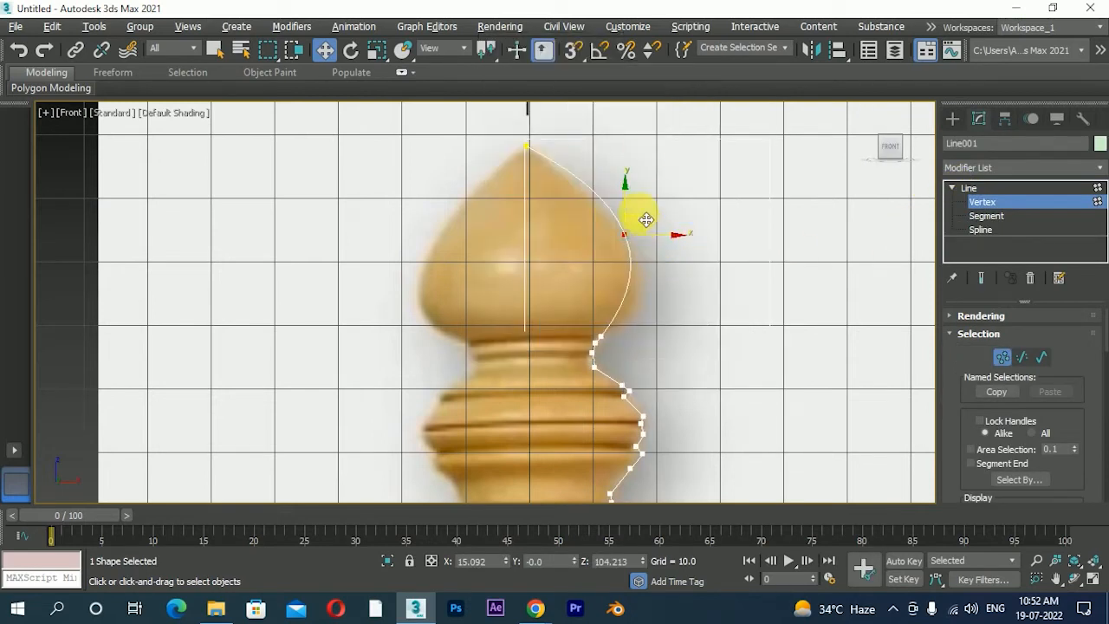
pyautogui.moveTo(672, 244); pyautogui.dragTo(678, 250)
pyautogui.moveTo(635, 209); pyautogui.dragTo(638, 219)
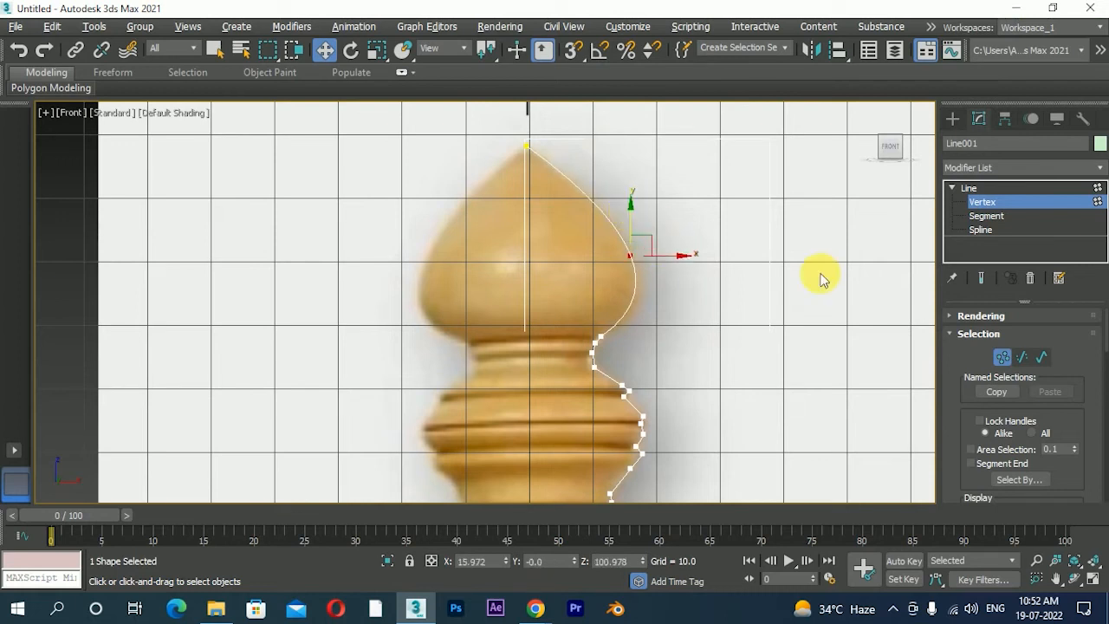
# Step: Move the vertices where the head meets the neck inward to follow the reference, lining up the upper neck points near X 10
pyautogui.scroll(6, 602, 356)
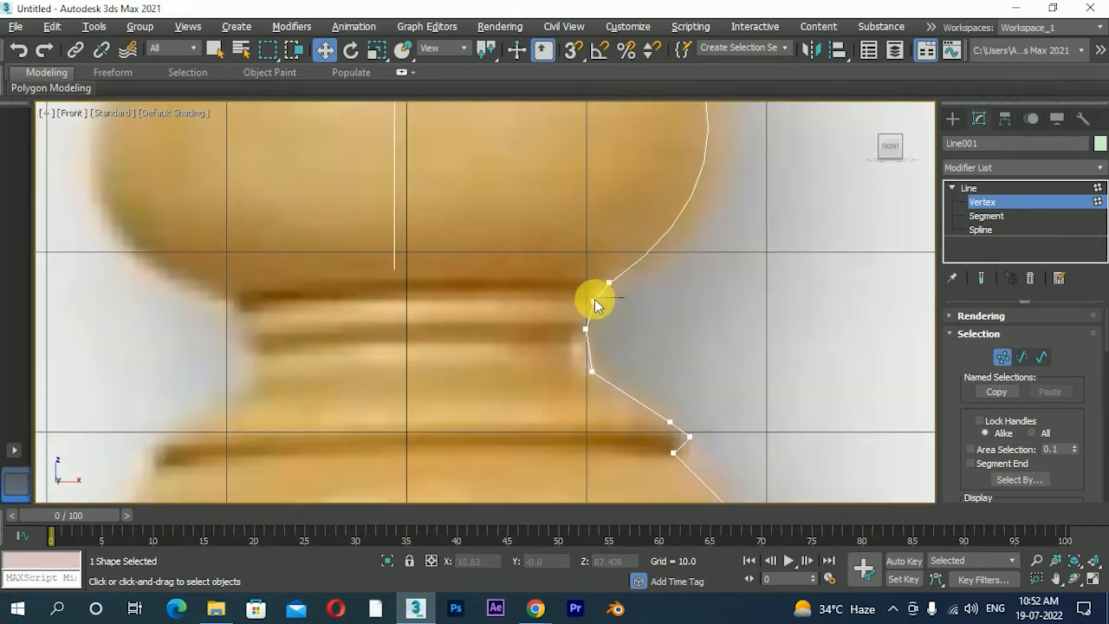
pyautogui.moveTo(596, 301); pyautogui.dragTo(590, 327)
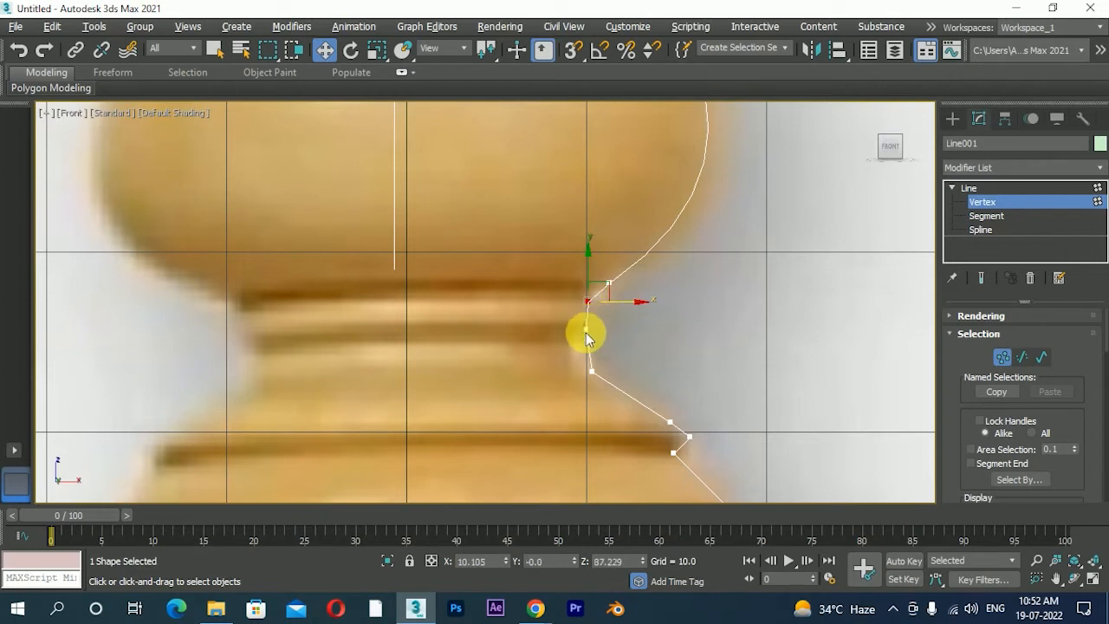
pyautogui.click(587, 331)
pyautogui.click(611, 282)
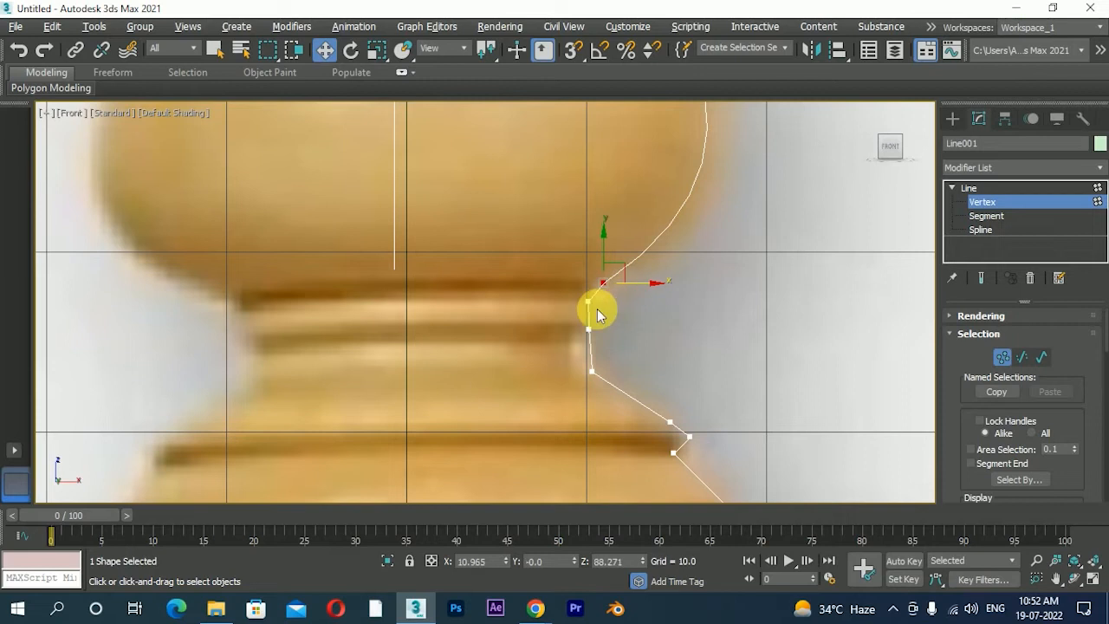
pyautogui.scroll(2, 595, 308)
pyautogui.click(586, 300)
pyautogui.moveTo(593, 307); pyautogui.dragTo(589, 283)
pyautogui.click(587, 335)
pyautogui.click(587, 296)
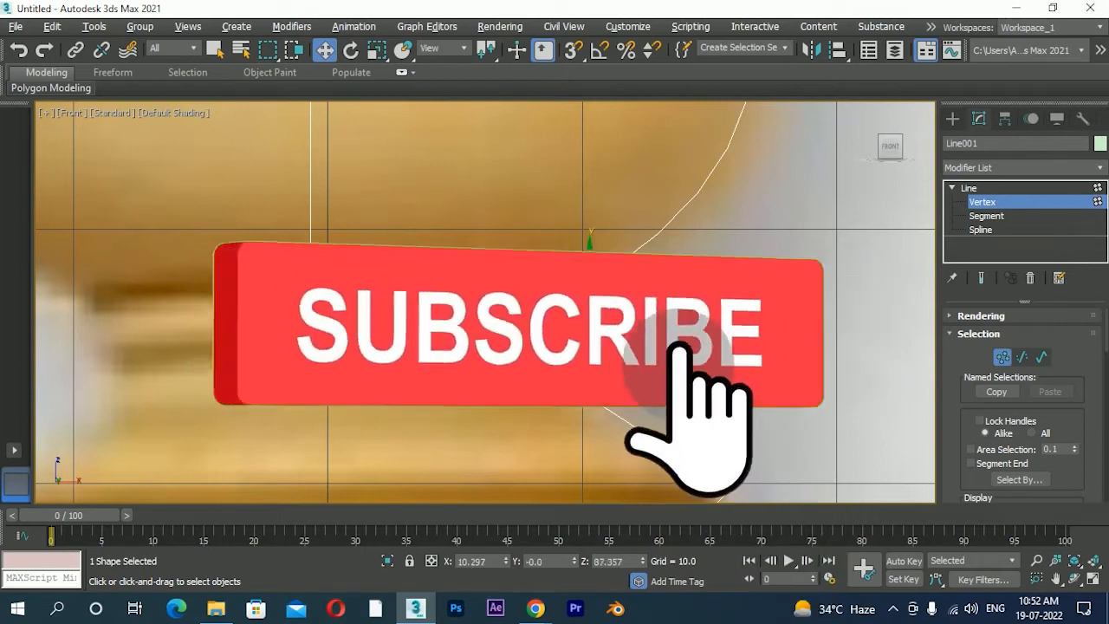
# Step: Move the lowest neck vertex to about X 10.2, Z 83.3 so the neck edge runs nearly vertical
pyautogui.click(590, 400)
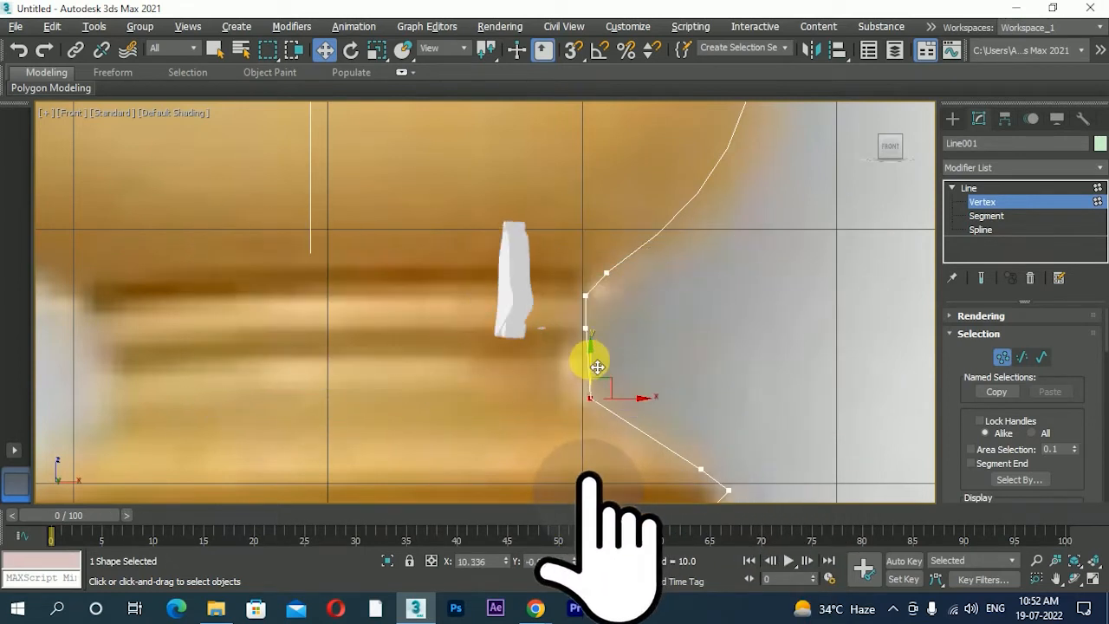
pyautogui.moveTo(619, 406); pyautogui.dragTo(614, 405)
pyautogui.scroll(-2, 638, 322)
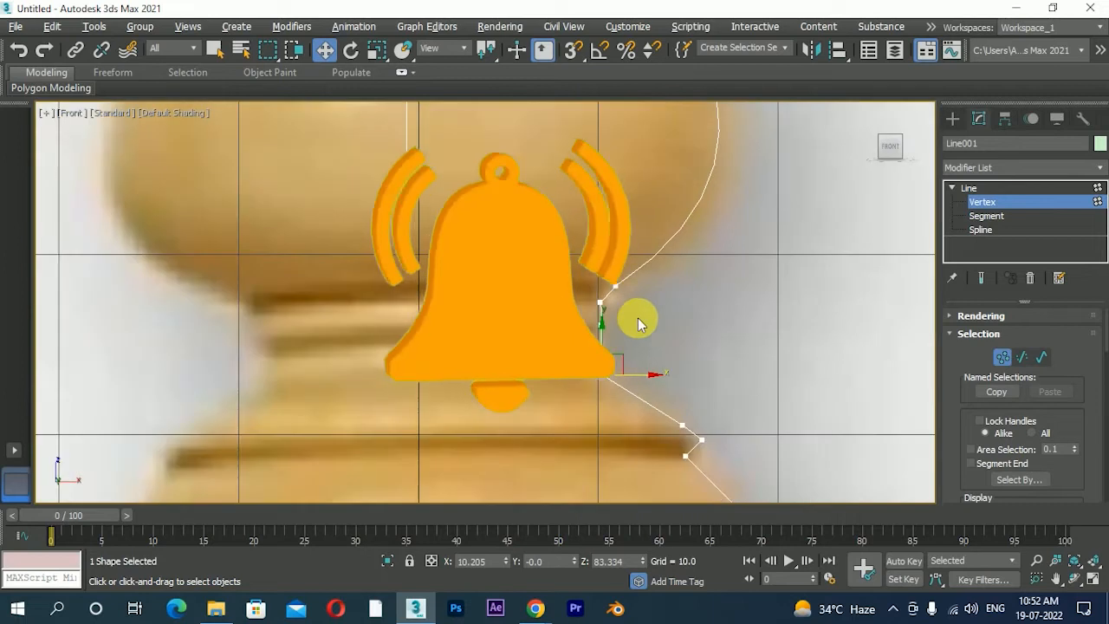
pyautogui.scroll(2, 638, 345)
pyautogui.moveTo(638, 344); pyautogui.dragTo(638, 353, button='middle')
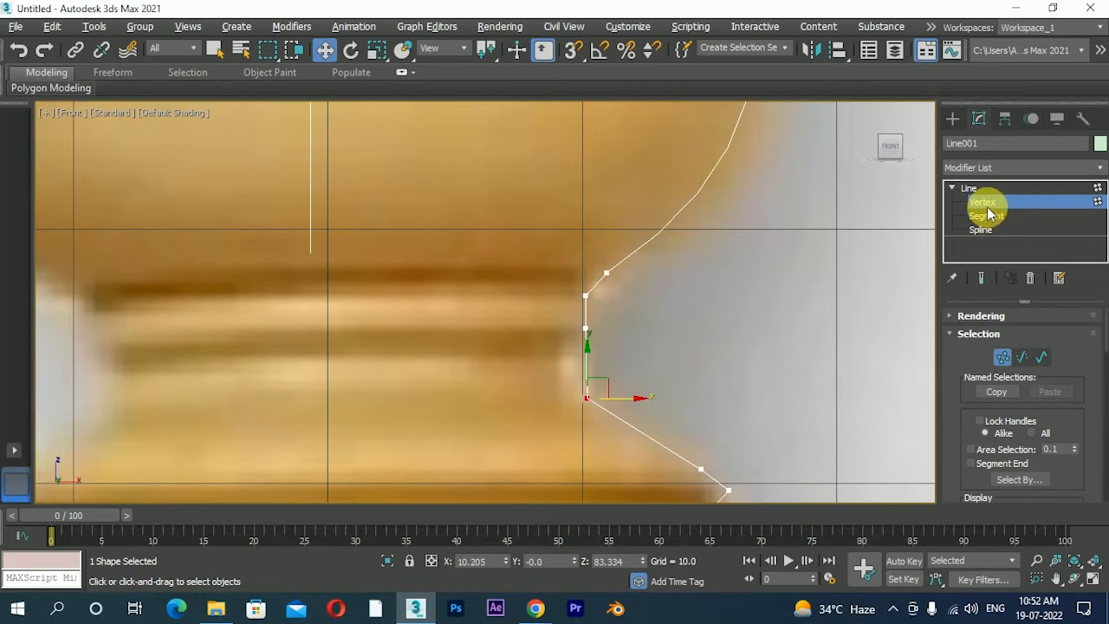
# Step: Refine the neck outline with four extra vertices: one just below the head, one in the upper neck and two in the lower neck
pyautogui.moveTo(962, 373)
pyautogui.mouseDown()
pyautogui.moveTo(976, 308)
pyautogui.moveTo(973, 354)
pyautogui.moveTo(956, 353)
pyautogui.mouseUp()
pyautogui.click(946, 334)
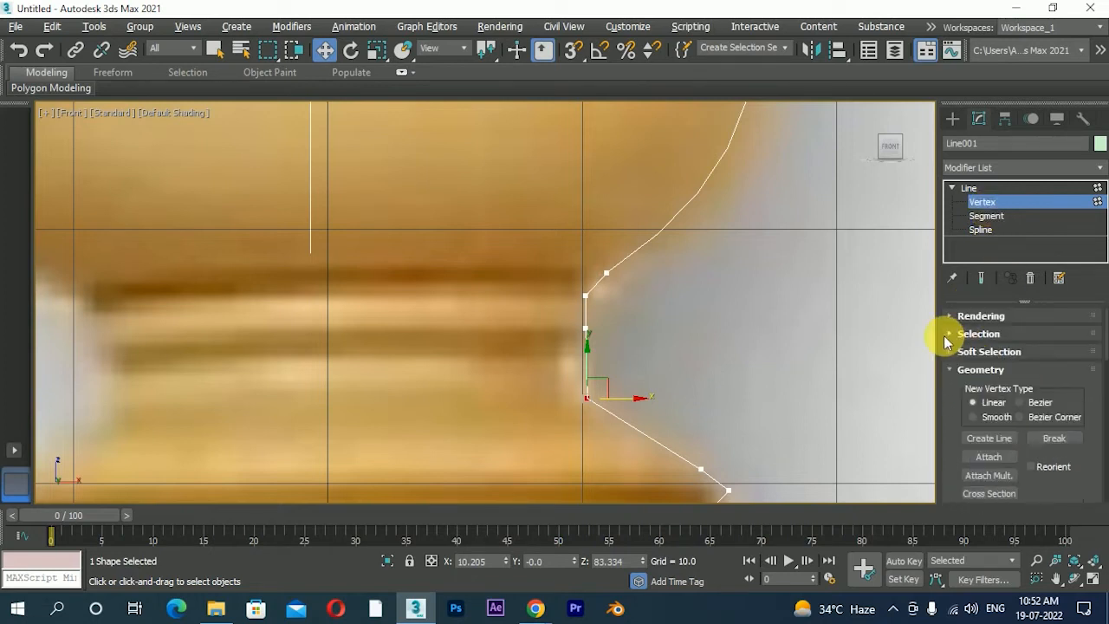
pyautogui.moveTo(958, 403); pyautogui.dragTo(961, 316)
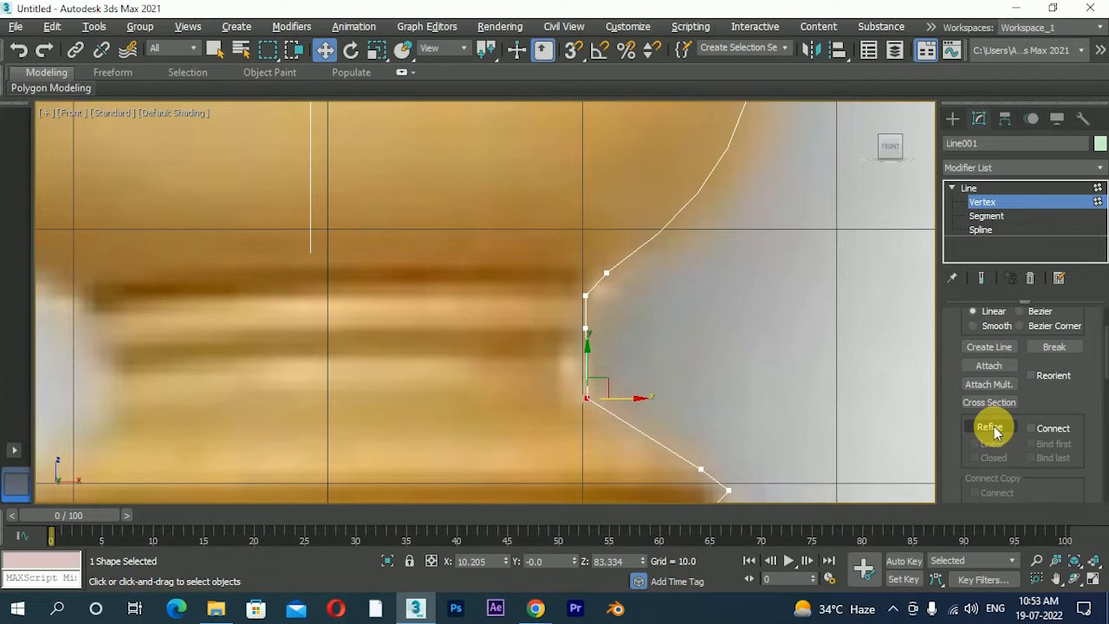
pyautogui.click(992, 428)
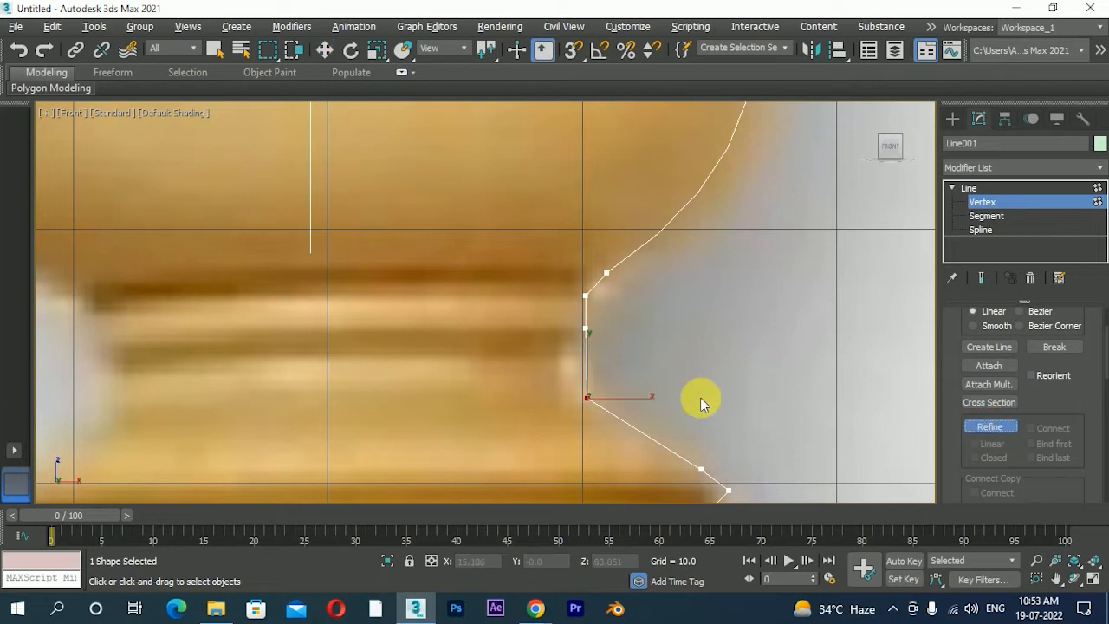
pyautogui.click(597, 282)
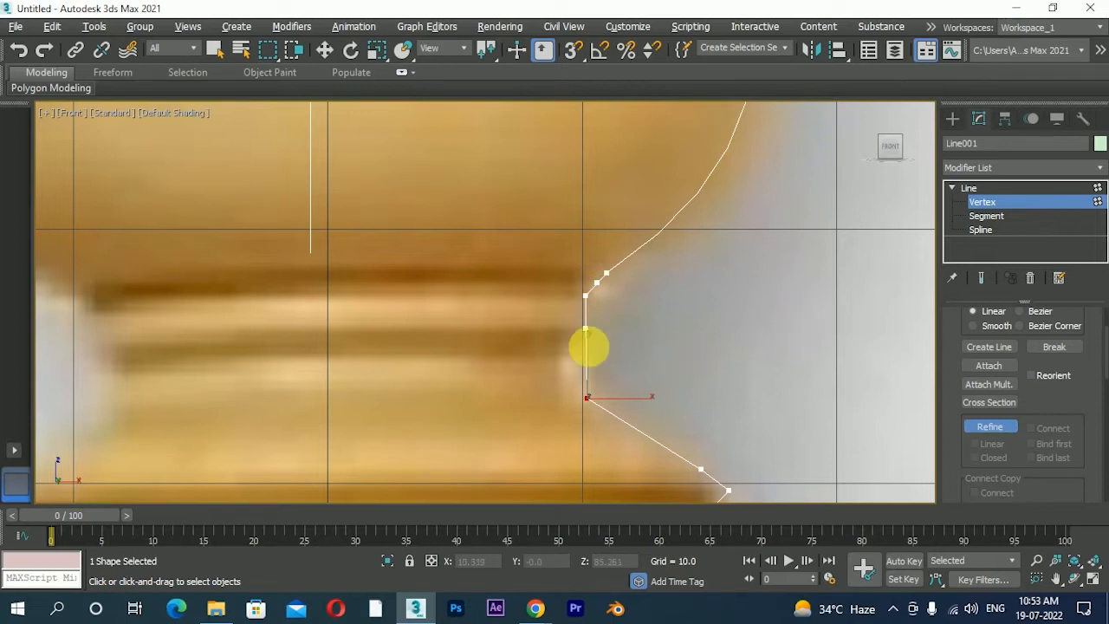
pyautogui.click(586, 316)
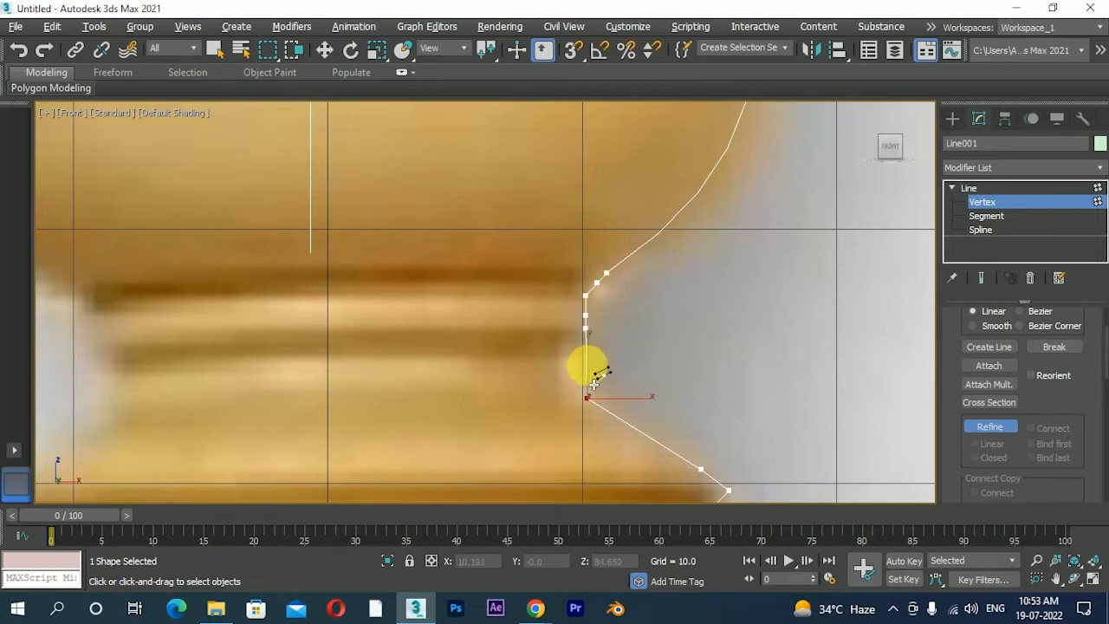
pyautogui.click(587, 379)
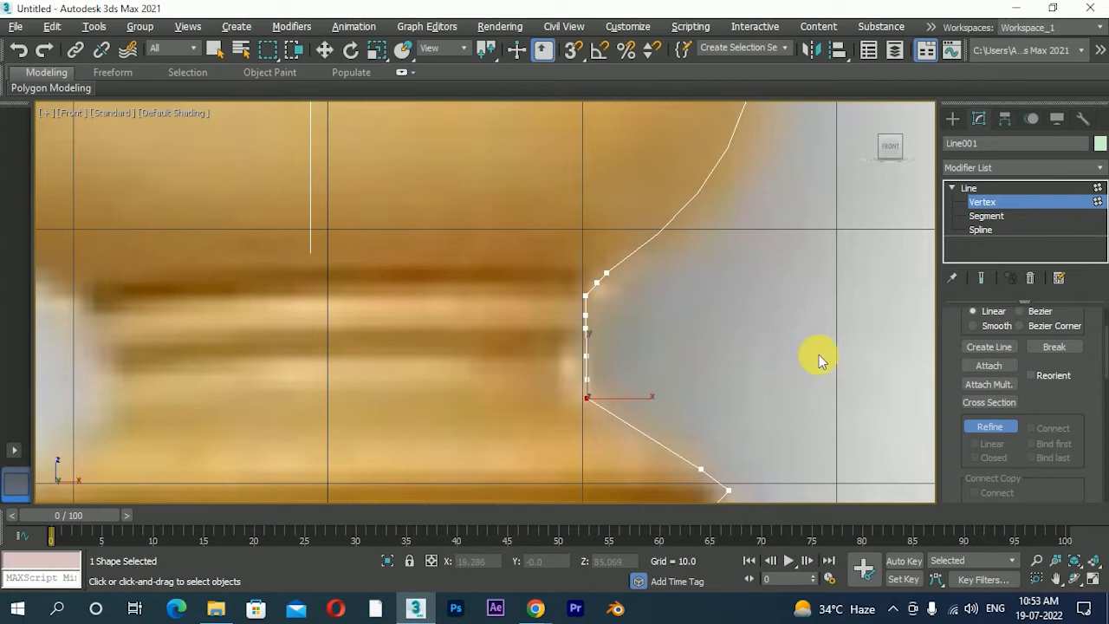
pyautogui.press('w')
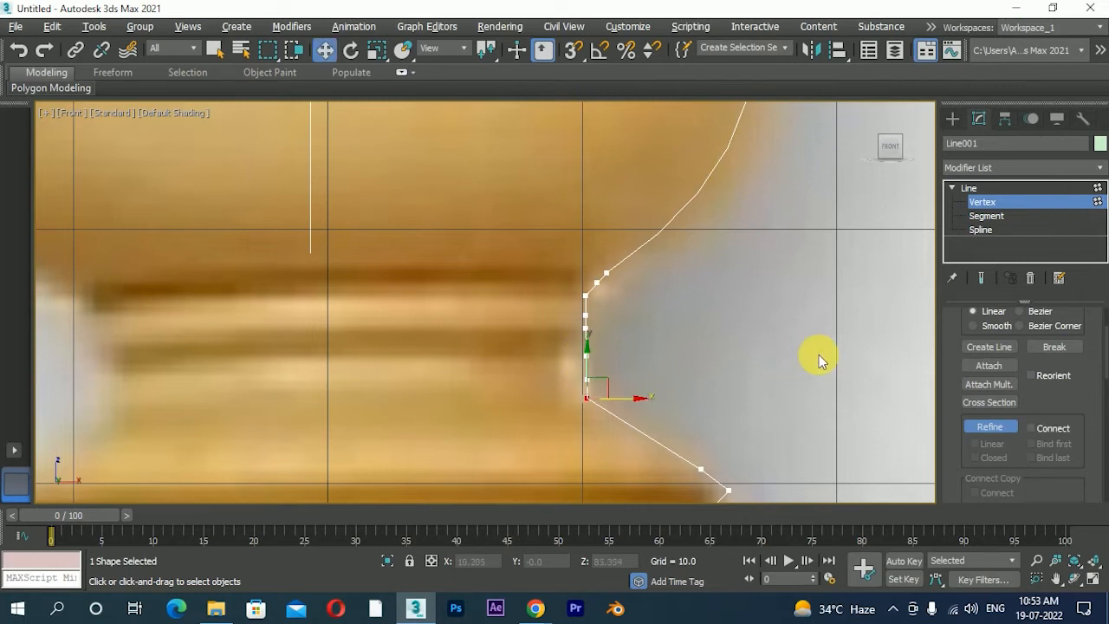
# Step: Convert the inserted vertex just below the head to Smooth and move it outward to round the small ring there
pyautogui.scroll(3, 611, 326)
pyautogui.click(602, 219)
pyautogui.click(585, 239)
pyautogui.moveTo(622, 248)
pyautogui.mouseDown()
pyautogui.moveTo(640, 247)
pyautogui.moveTo(639, 209)
pyautogui.moveTo(624, 245)
pyautogui.moveTo(600, 249)
pyautogui.mouseUp()
pyautogui.rightClick(589, 231)
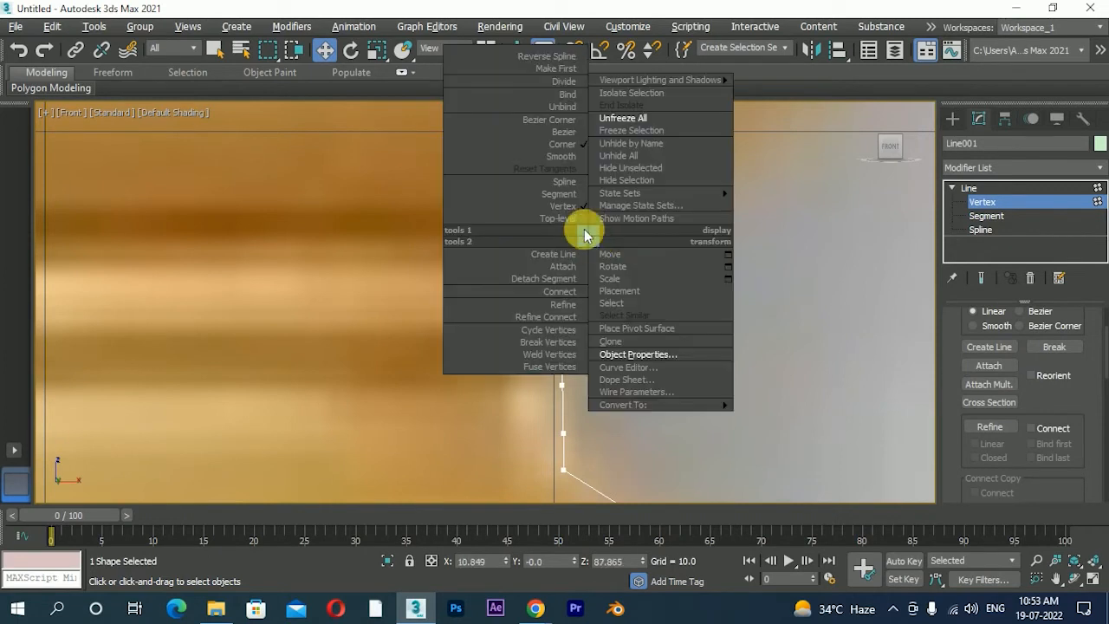
pyautogui.click(570, 156)
pyautogui.click(587, 217)
pyautogui.moveTo(597, 239); pyautogui.dragTo(614, 248)
# Step: Convert the inserted upper neck vertex to Bezier, move it out to about X 10.43, and adjust its neighbours to form a rounded ring
pyautogui.click(561, 263)
pyautogui.moveTo(564, 231); pyautogui.dragTo(580, 299)
pyautogui.rightClick(580, 299)
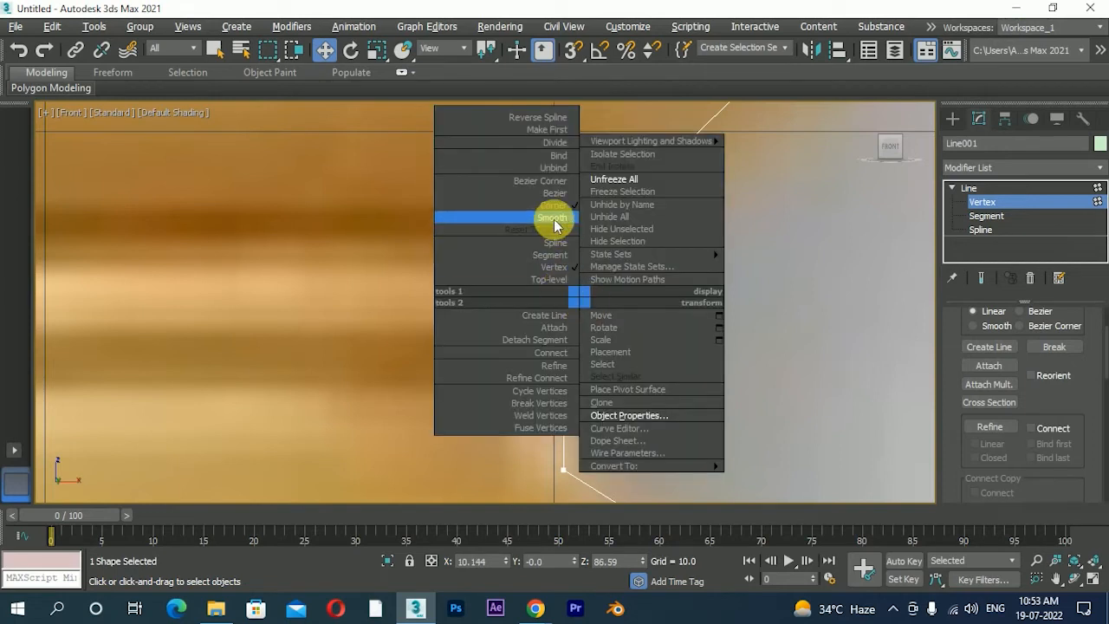
pyautogui.click(542, 192)
pyautogui.moveTo(595, 299); pyautogui.dragTo(609, 302)
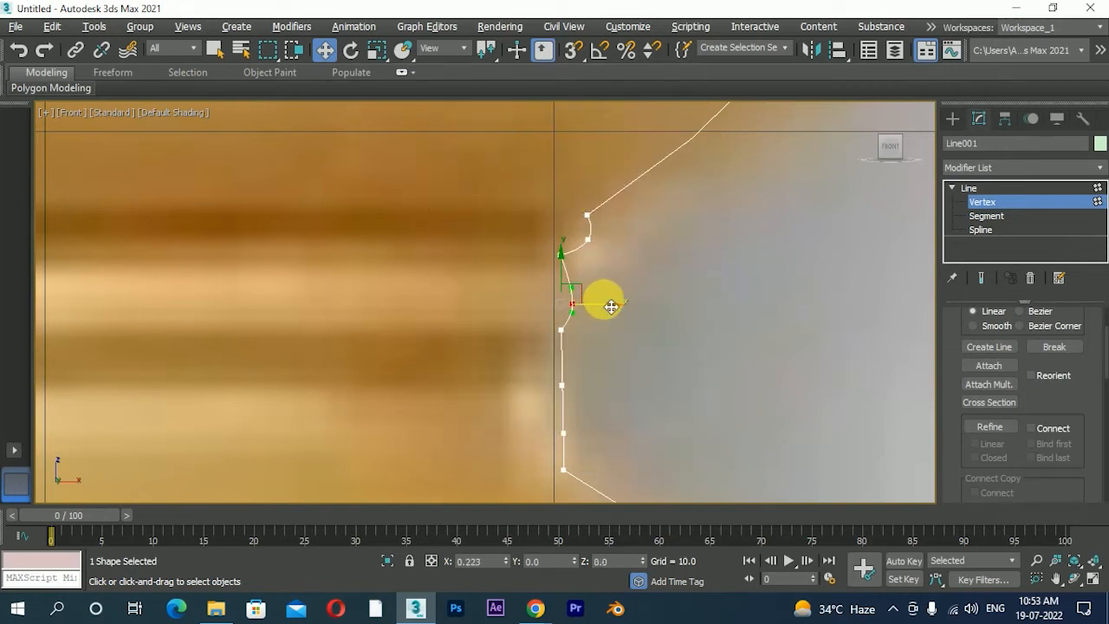
pyautogui.click(560, 254)
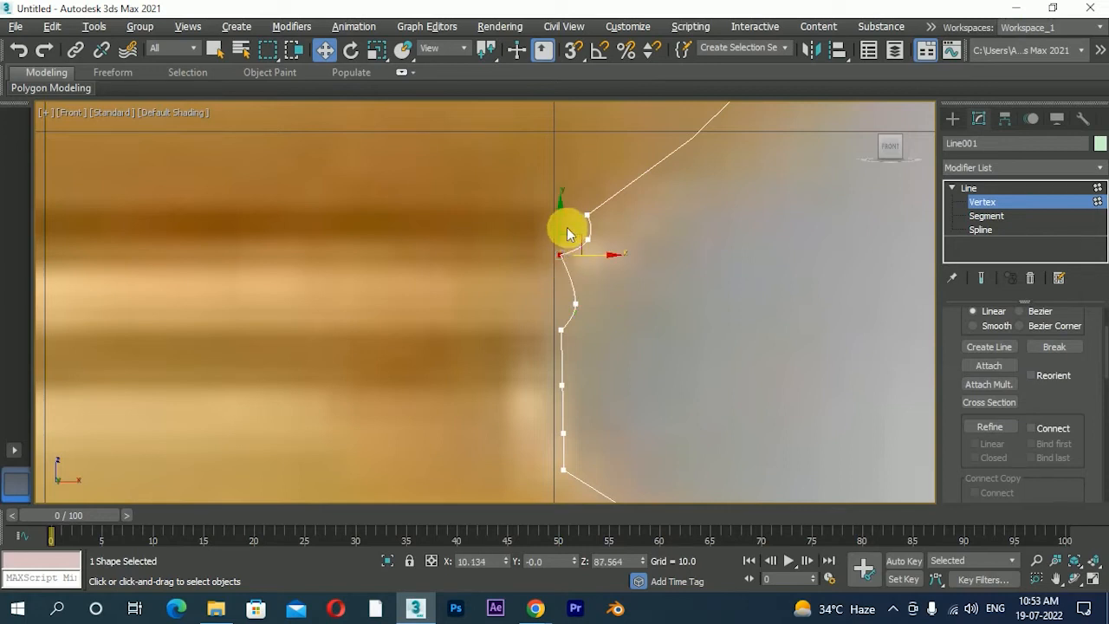
pyautogui.click(577, 300)
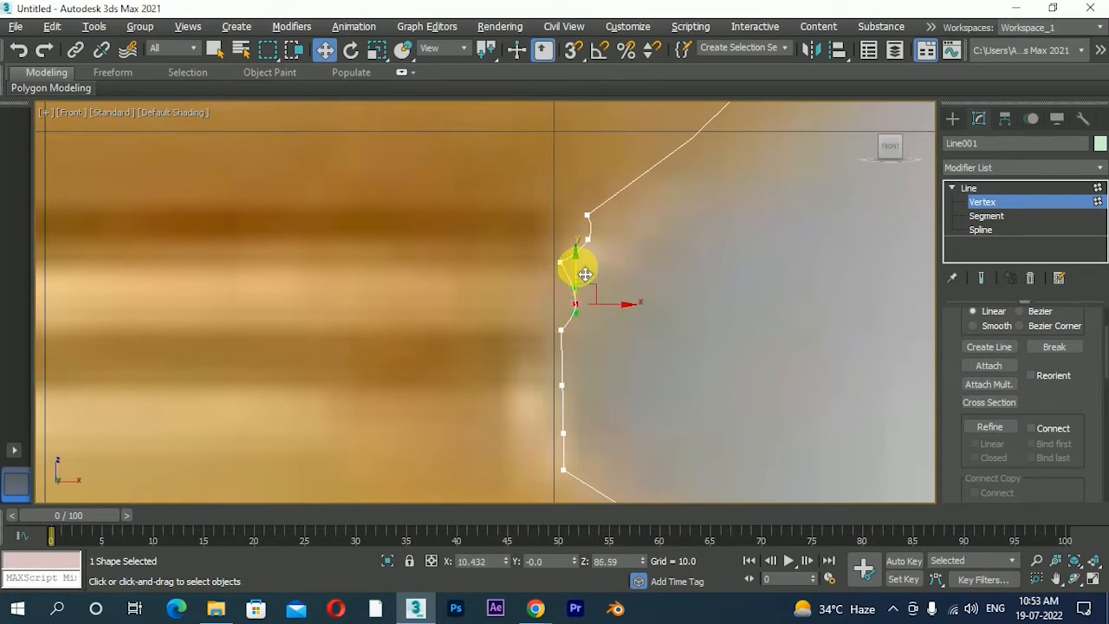
pyautogui.click(560, 329)
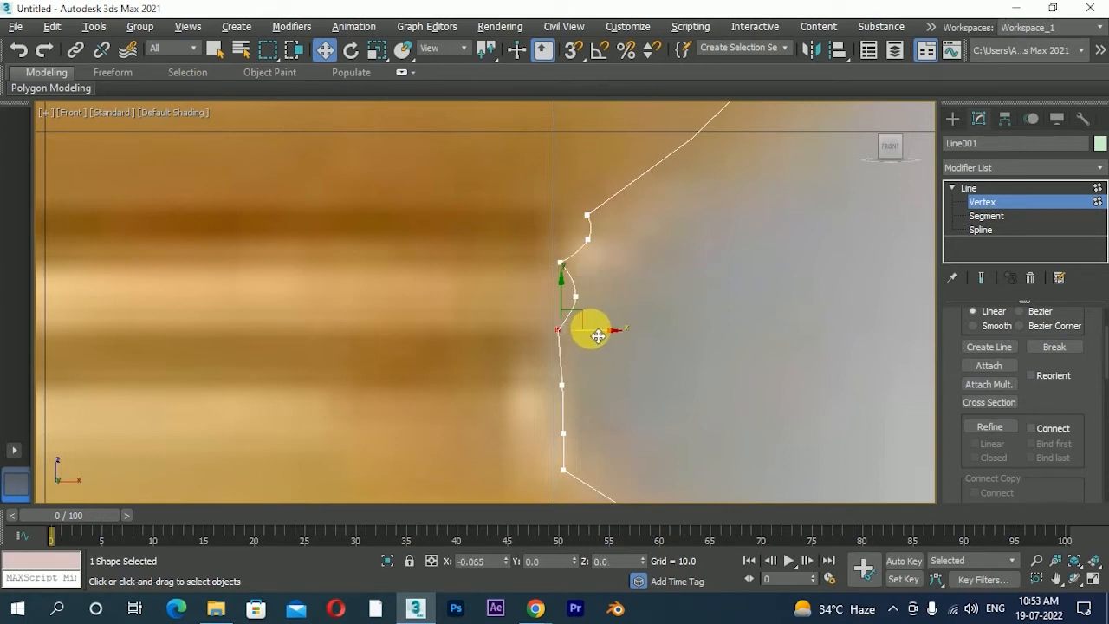
# Step: Refine a vertex into the segment below the rounded ring, move it inward to about X 9.9, and convert it to Bezier
pyautogui.moveTo(602, 369); pyautogui.dragTo(604, 343, button='middle')
pyautogui.moveTo(604, 342); pyautogui.dragTo(519, 374)
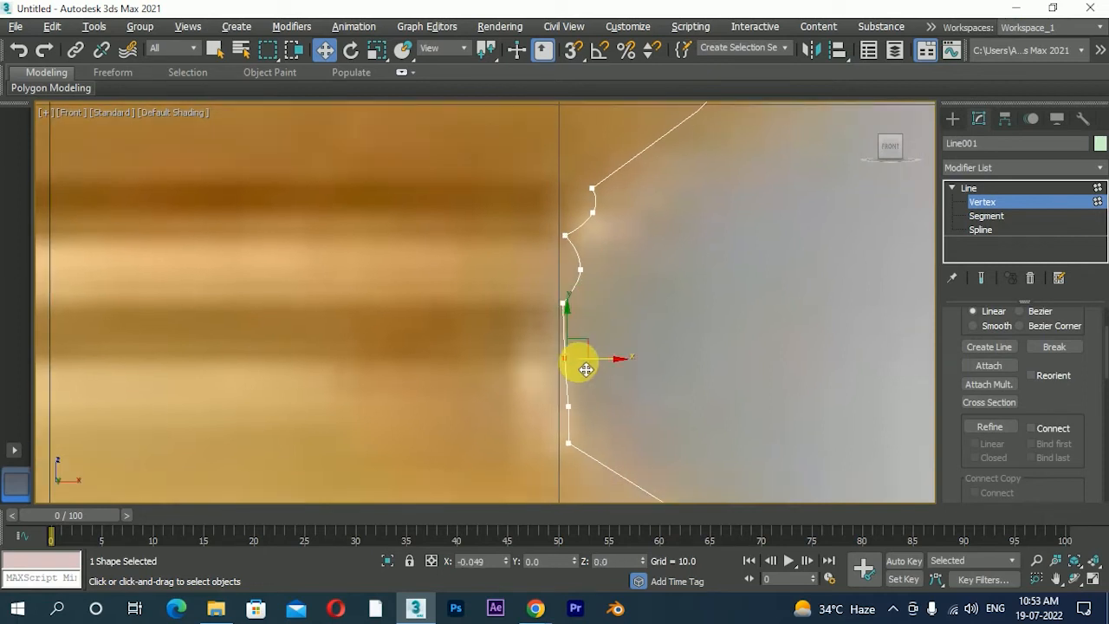
pyautogui.scroll(2, 582, 369)
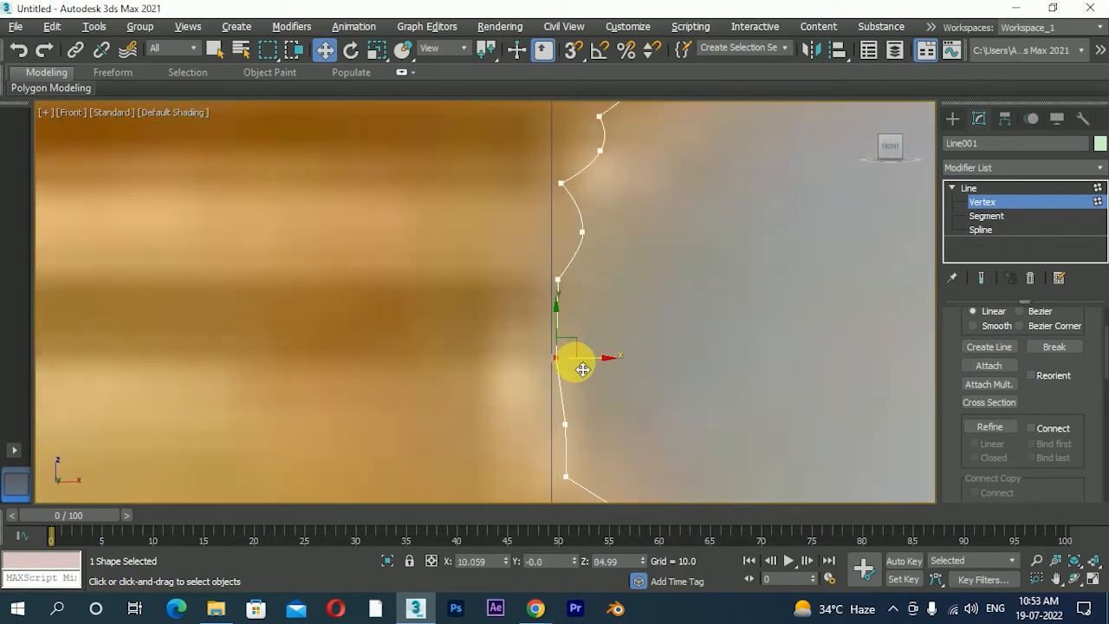
pyautogui.click(990, 428)
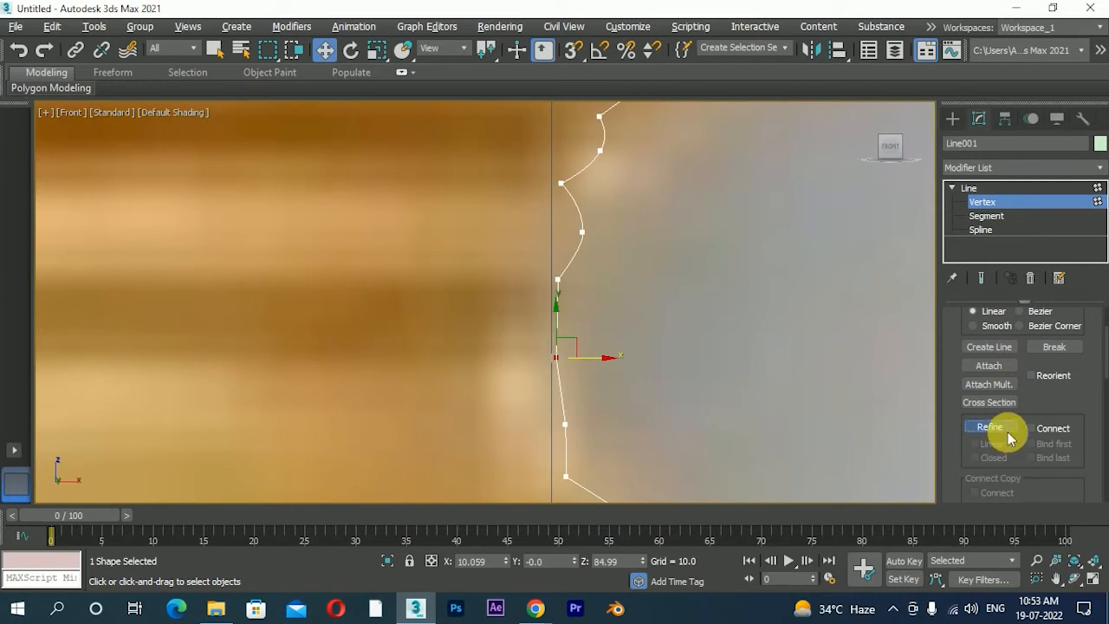
pyautogui.click(557, 303)
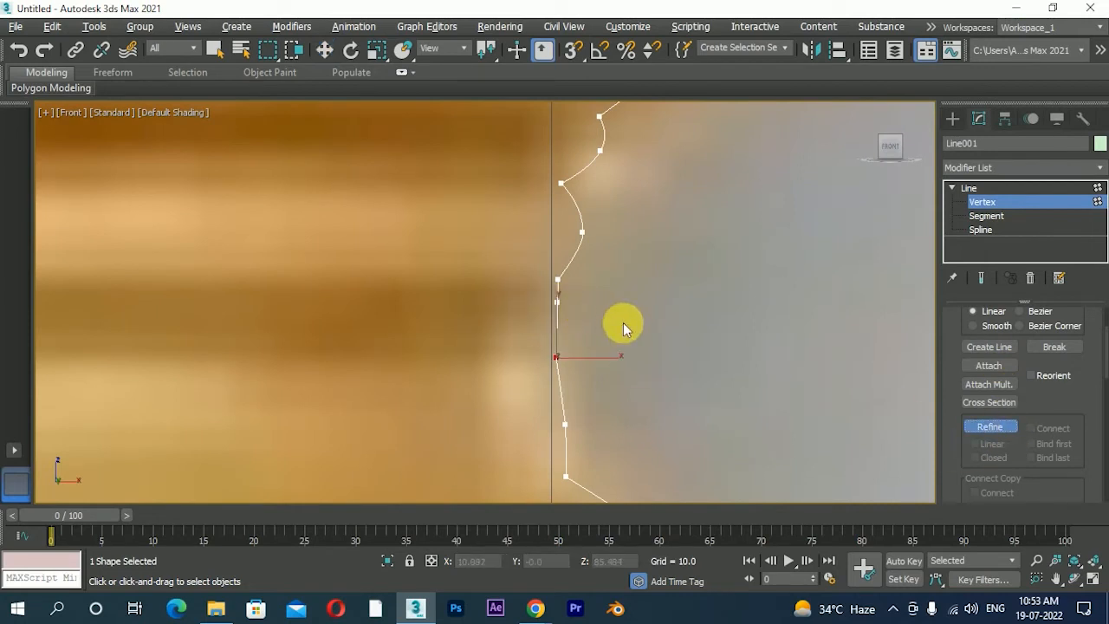
pyautogui.press('w')
pyautogui.moveTo(546, 313); pyautogui.dragTo(585, 311)
pyautogui.rightClick(539, 303)
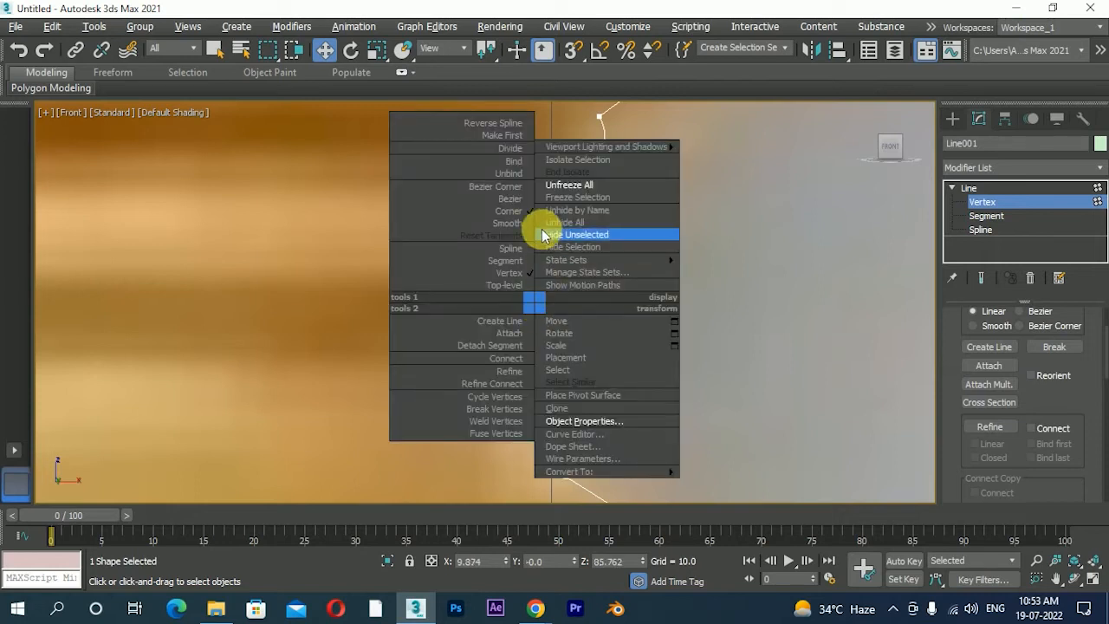
pyautogui.click(508, 197)
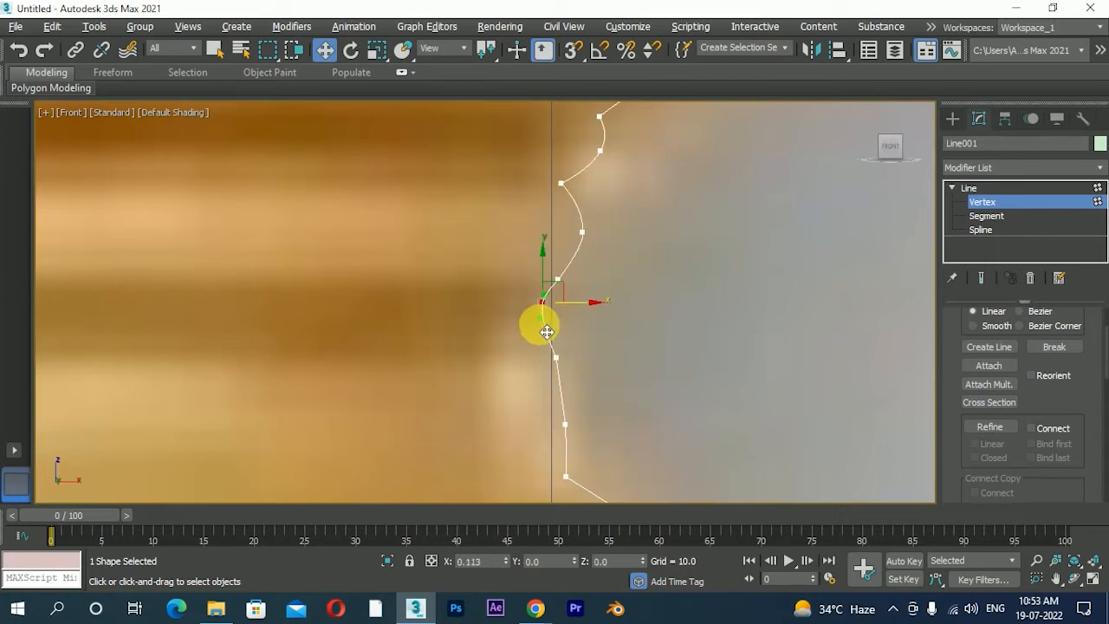
# Step: Move the three lowest neck vertices inward, placing the upper one at about X 9.91 and the middle one at about X 10.03
pyautogui.click(557, 358)
pyautogui.moveTo(583, 365); pyautogui.dragTo(577, 364)
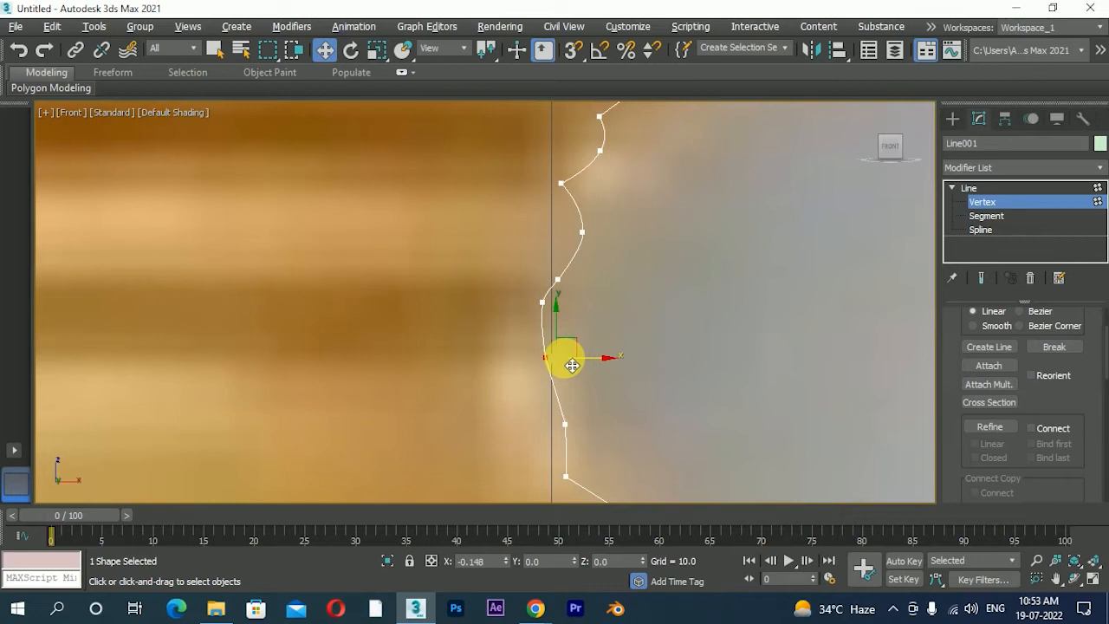
pyautogui.scroll(-1, 586, 307)
pyautogui.scroll(-4, 599, 396)
pyautogui.scroll(3, 600, 399)
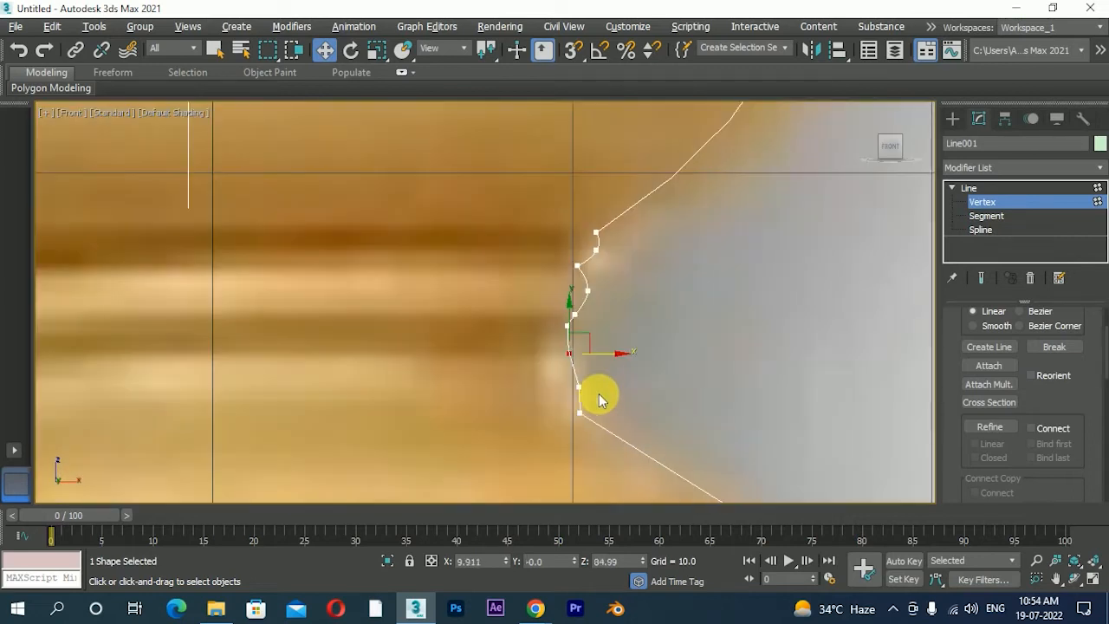
pyautogui.click(578, 387)
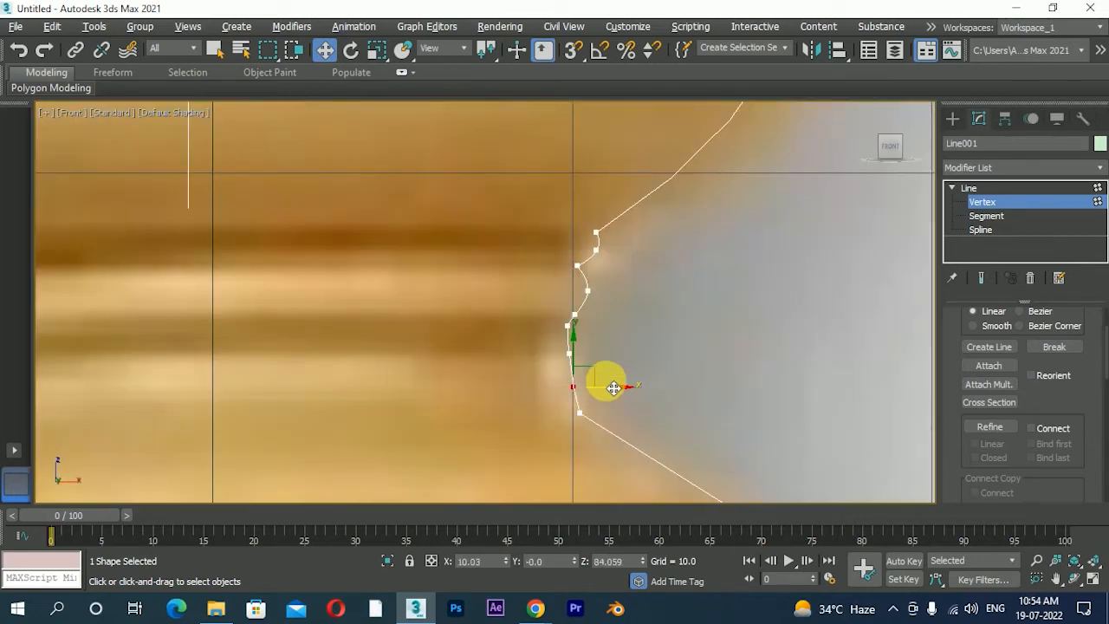
pyautogui.scroll(-3, 601, 384)
pyautogui.click(586, 400)
pyautogui.moveTo(635, 407); pyautogui.dragTo(626, 408)
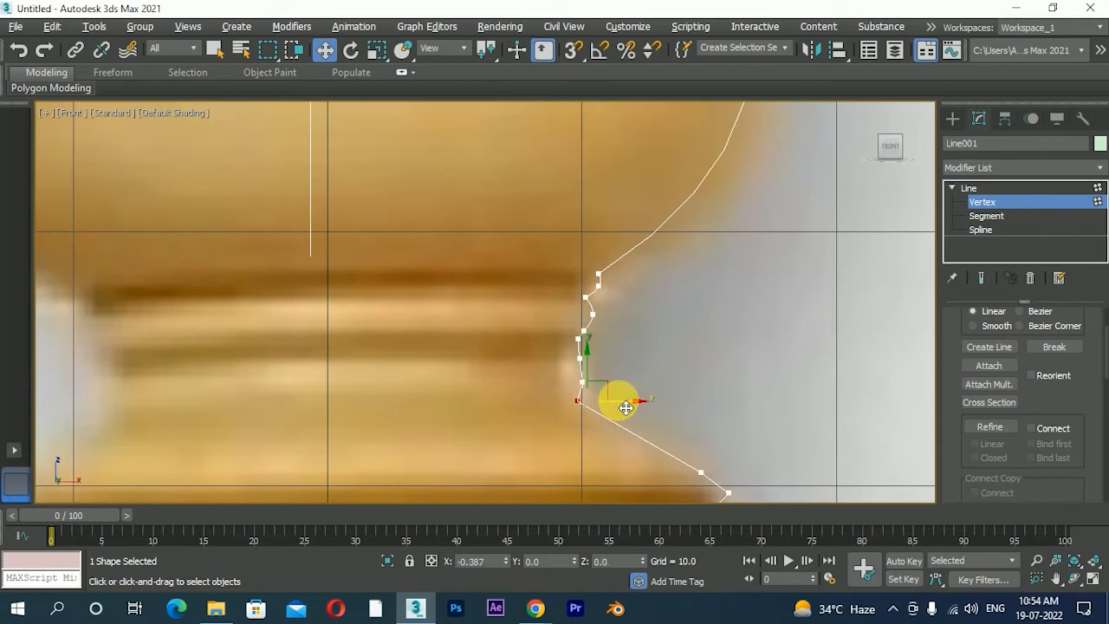
# Step: Move the second-lowest neck vertex out to about X 10.16 and the vertex above it in to about X 9.83
pyautogui.scroll(3, 584, 381)
pyautogui.moveTo(564, 386); pyautogui.dragTo(620, 381)
pyautogui.moveTo(606, 318)
pyautogui.mouseDown()
pyautogui.moveTo(562, 342)
pyautogui.moveTo(596, 338)
pyautogui.mouseUp()
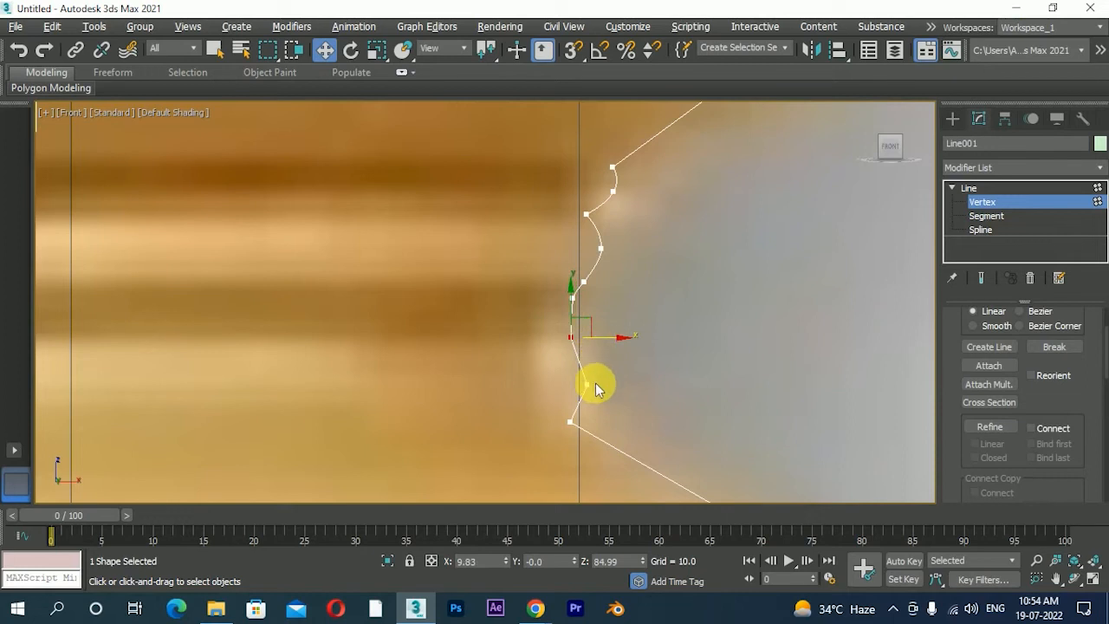
# Step: Convert the second-lowest neck vertex to Bezier and adjust its tangent handle to round the ring at the neck's foot
pyautogui.click(588, 386)
pyautogui.rightClick(584, 384)
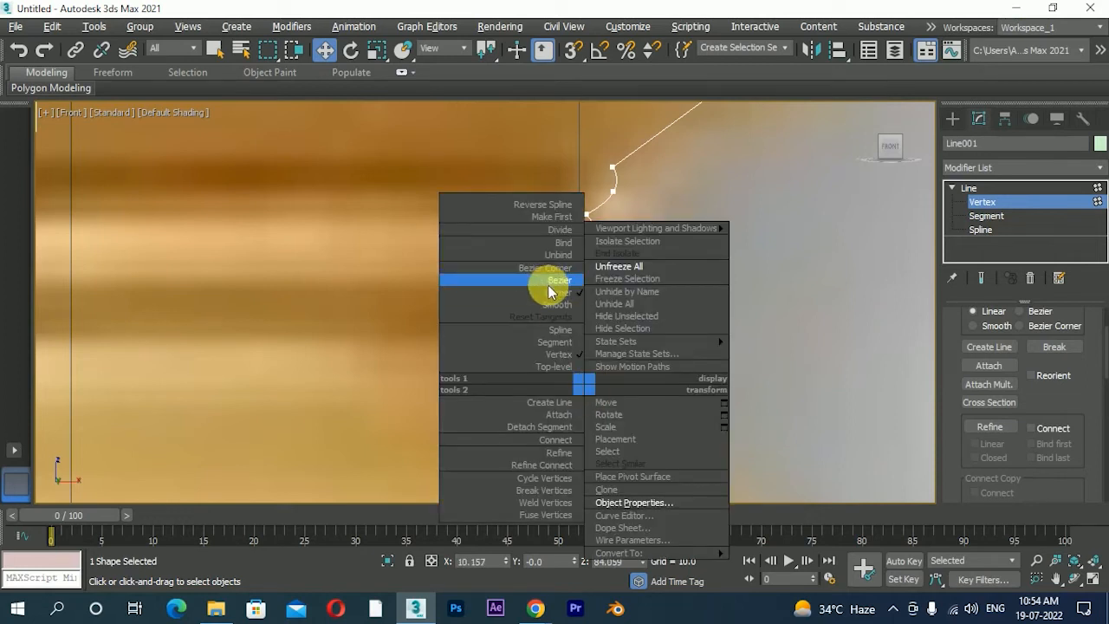
pyautogui.click(553, 282)
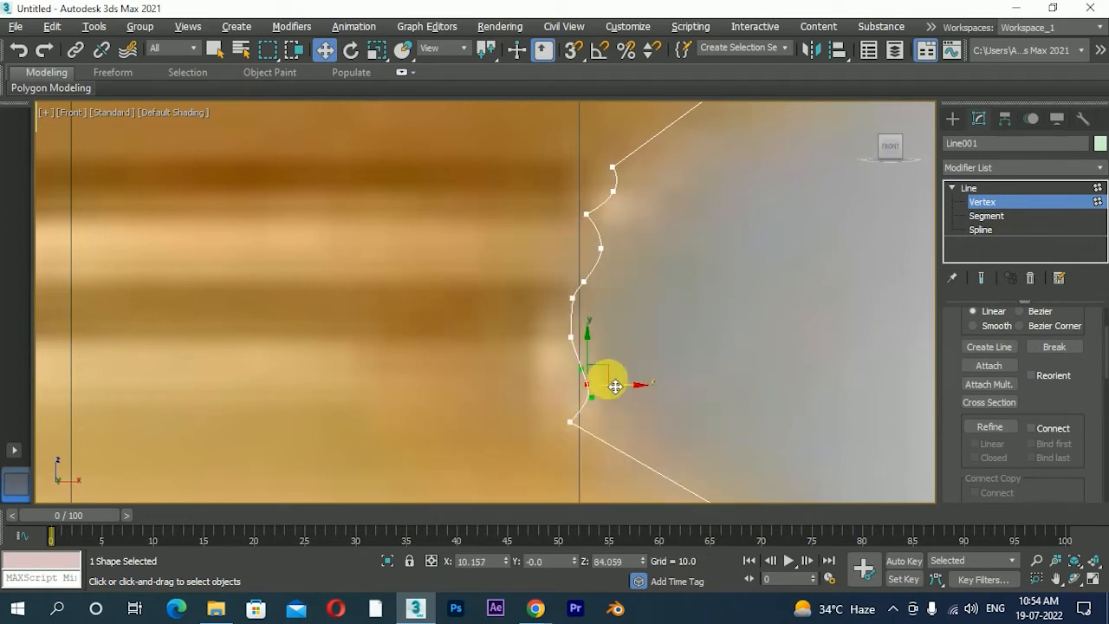
pyautogui.moveTo(598, 401)
pyautogui.mouseDown()
pyautogui.moveTo(578, 403)
pyautogui.moveTo(599, 413)
pyautogui.mouseUp()
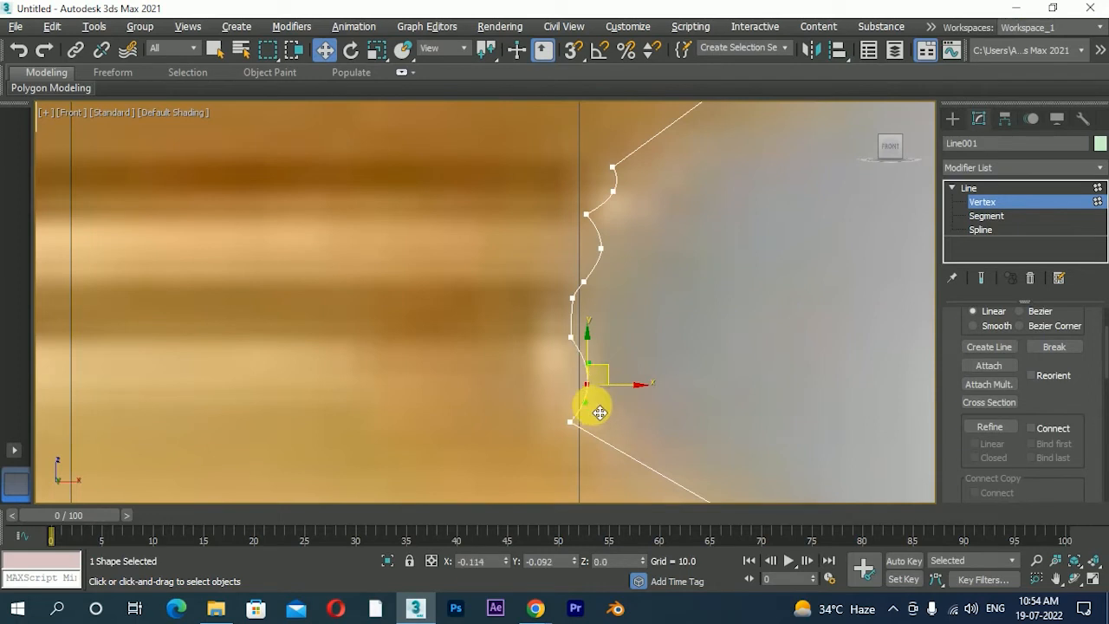
pyautogui.scroll(-4, 603, 413)
pyautogui.scroll(3, 581, 314)
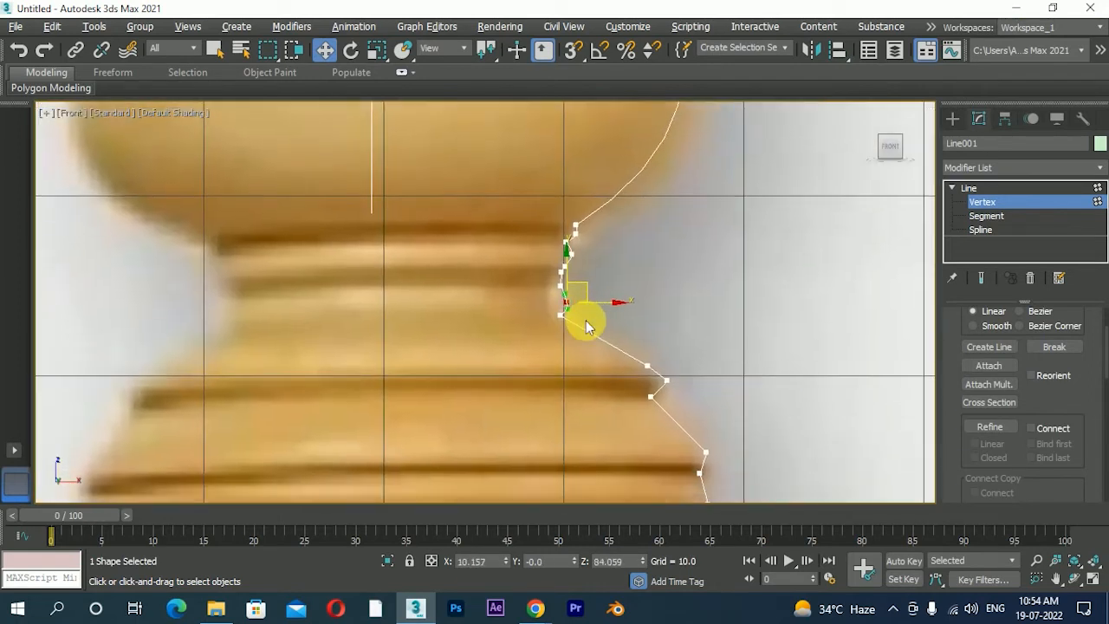
# Step: Convert the vertex at the lower end of the slope below the neck to Bezier and pull its handle to curve the slope inward
pyautogui.moveTo(606, 285); pyautogui.dragTo(601, 282)
pyautogui.moveTo(621, 332); pyautogui.dragTo(598, 205, button='middle')
pyautogui.scroll(-2, 657, 269)
pyautogui.moveTo(738, 321); pyautogui.dragTo(706, 348)
pyautogui.rightClick(694, 335)
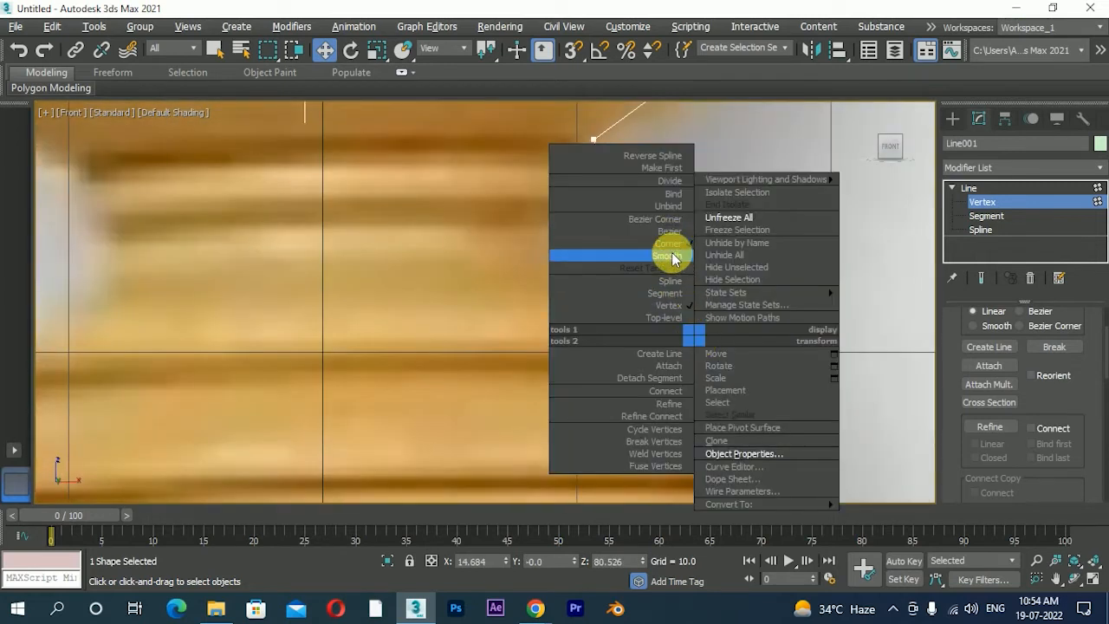
pyautogui.click(669, 256)
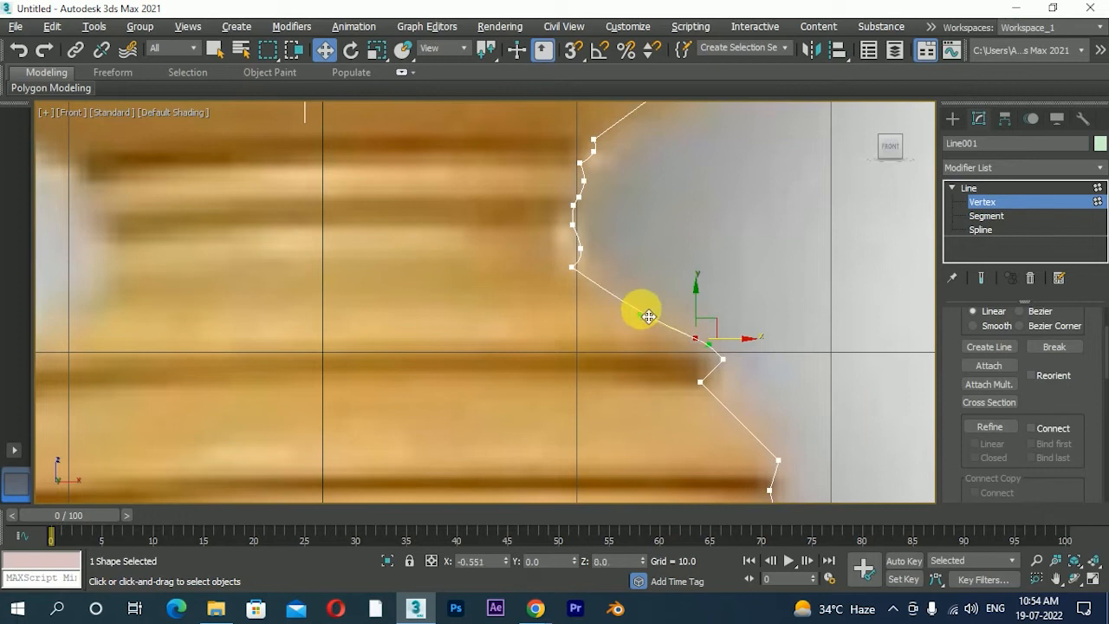
pyautogui.moveTo(648, 316); pyautogui.dragTo(633, 316)
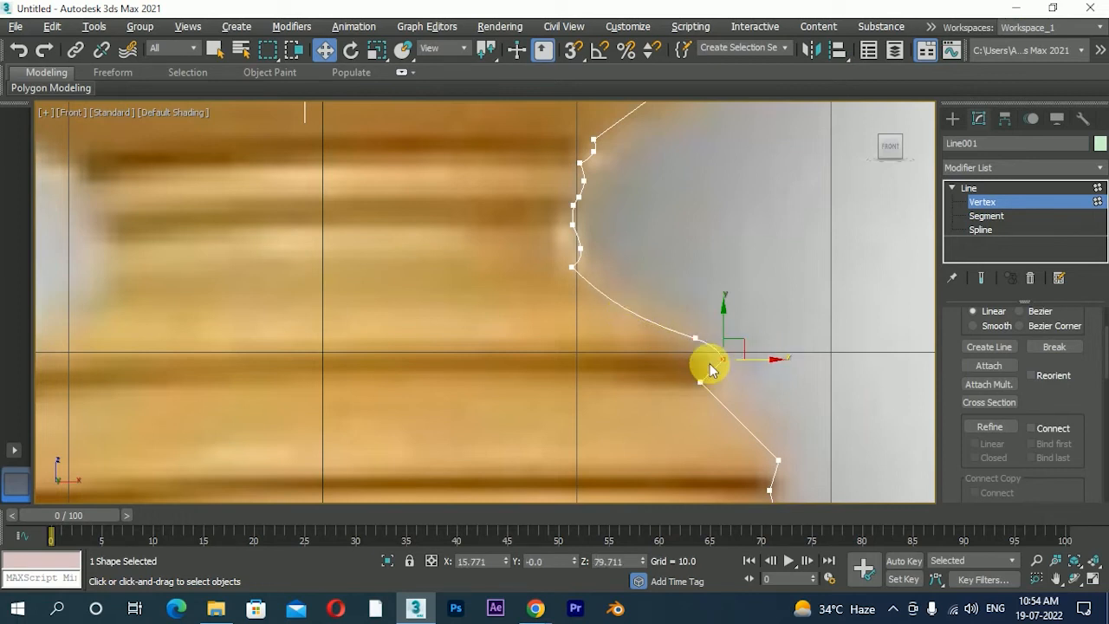
# Step: Convert the outer vertex of the body's upper ring to Bezier and move it inward to about X 15.48
pyautogui.rightClick(711, 370)
pyautogui.click(694, 258)
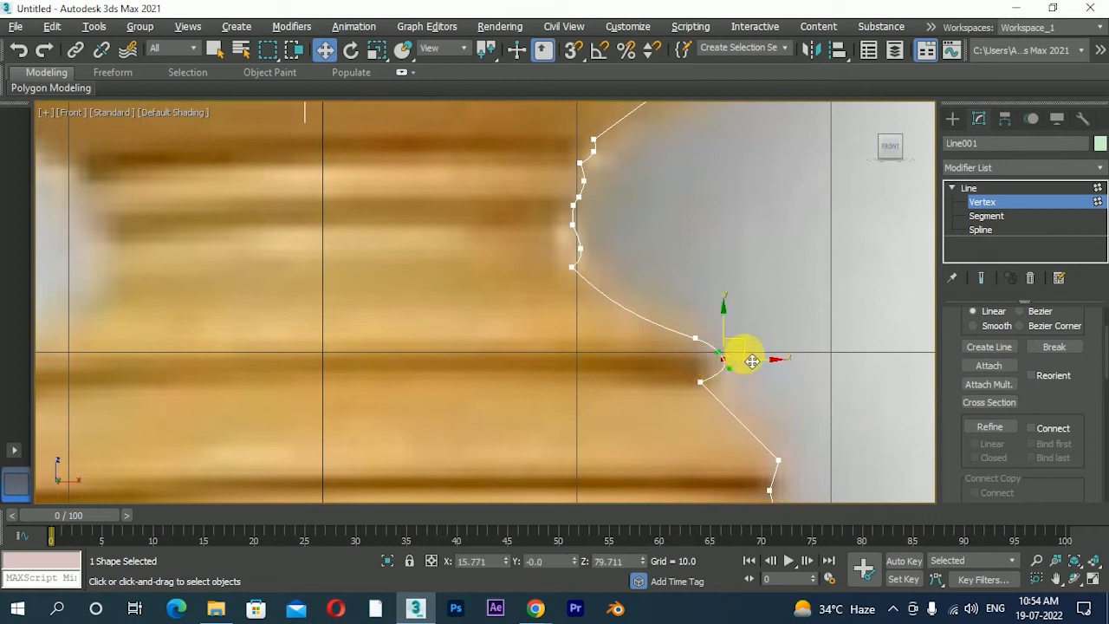
pyautogui.moveTo(762, 369); pyautogui.dragTo(752, 369)
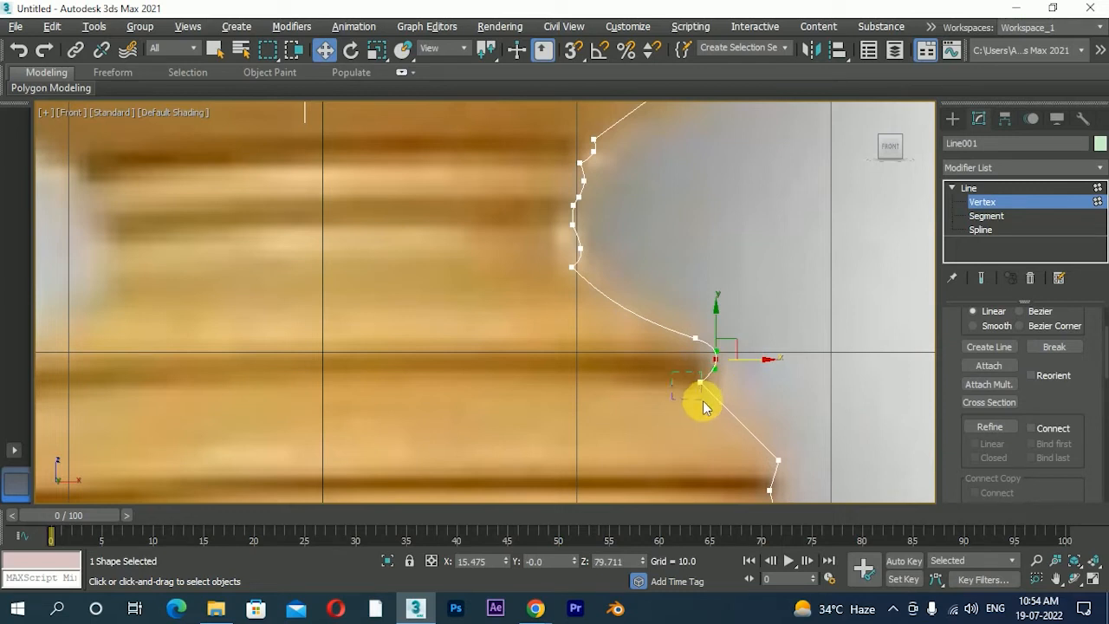
pyautogui.click(700, 381)
# Step: Convert the outer vertex at the body's widest bulge to Bezier so the segment below the upper ring curves outward
pyautogui.moveTo(705, 355); pyautogui.dragTo(669, 250, button='middle')
pyautogui.click(743, 354)
pyautogui.rightClick(750, 356)
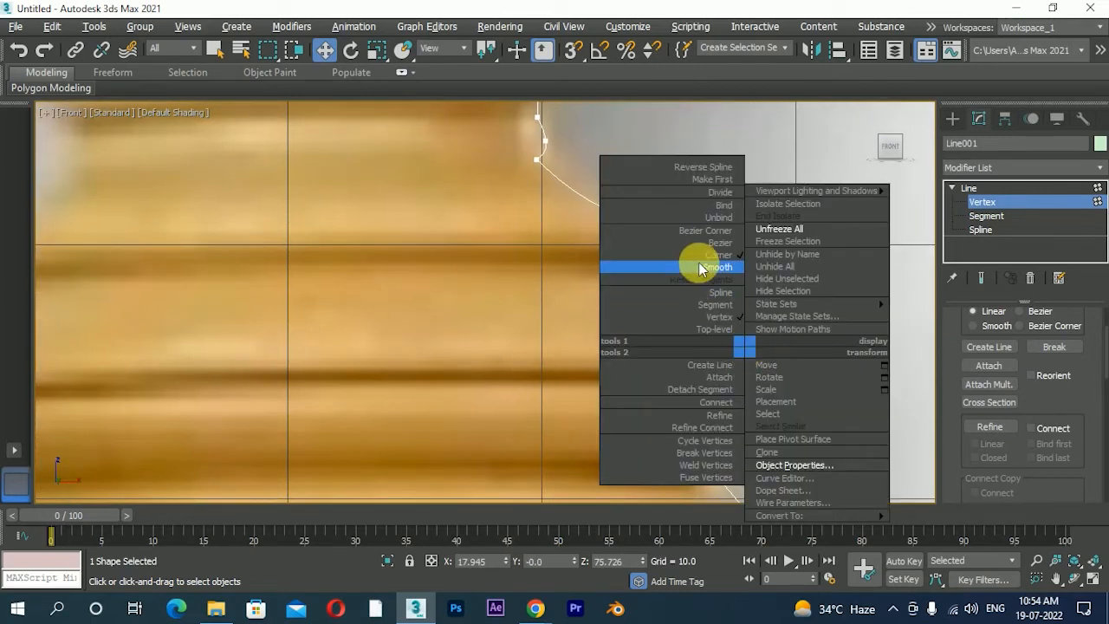
pyautogui.click(713, 267)
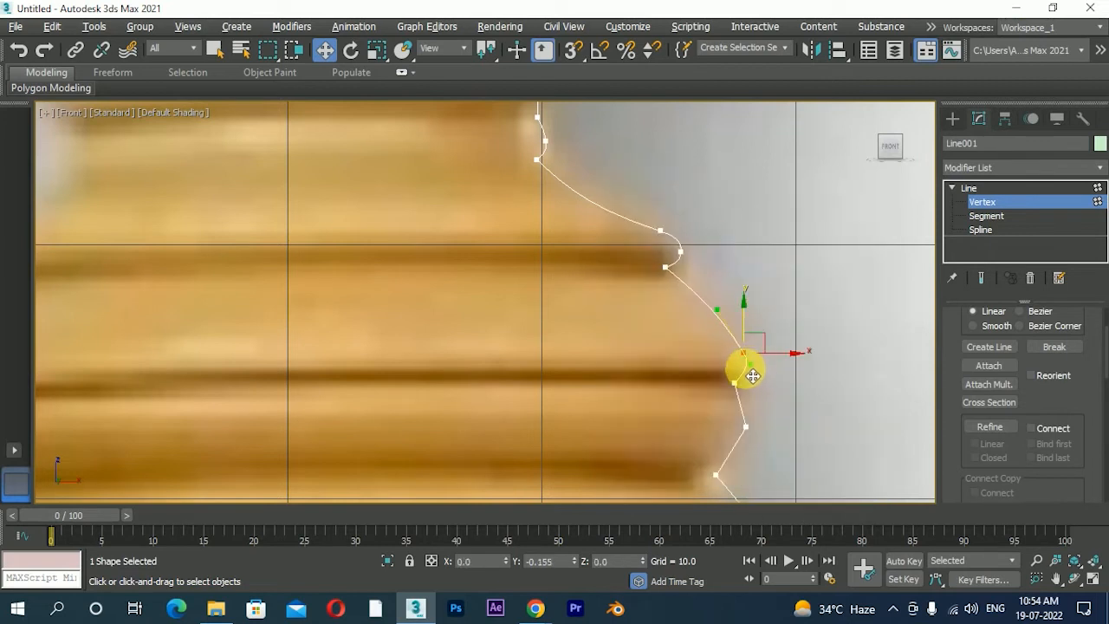
pyautogui.scroll(4, 755, 378)
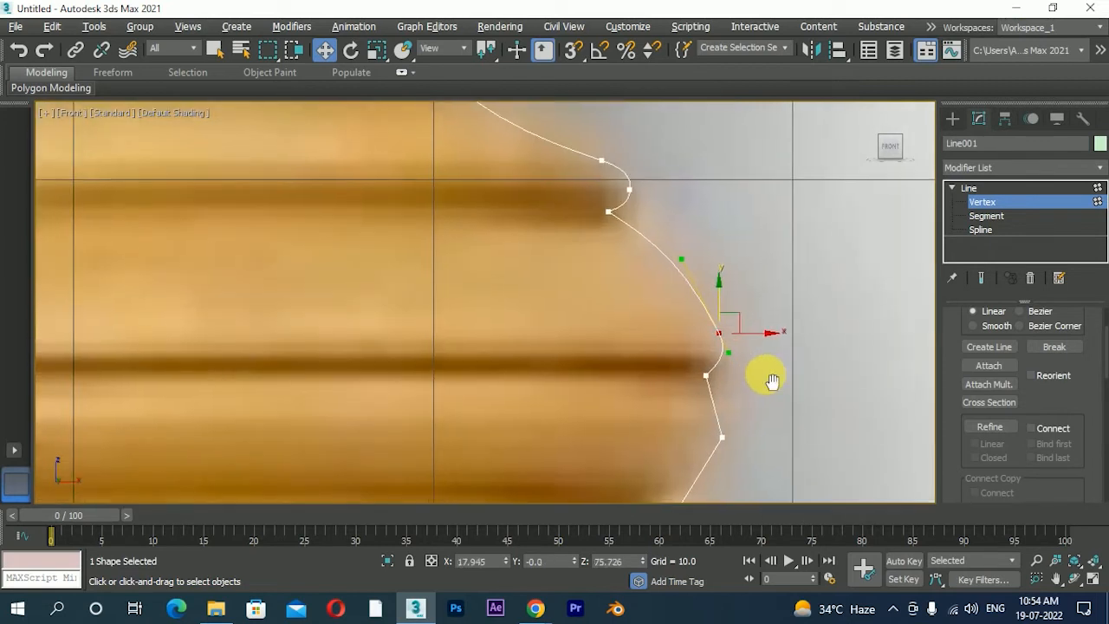
# Step: Move the vertex in the groove below the bulge inward to about X 17.5 and refine two vertices into the curve above it
pyautogui.click(697, 372)
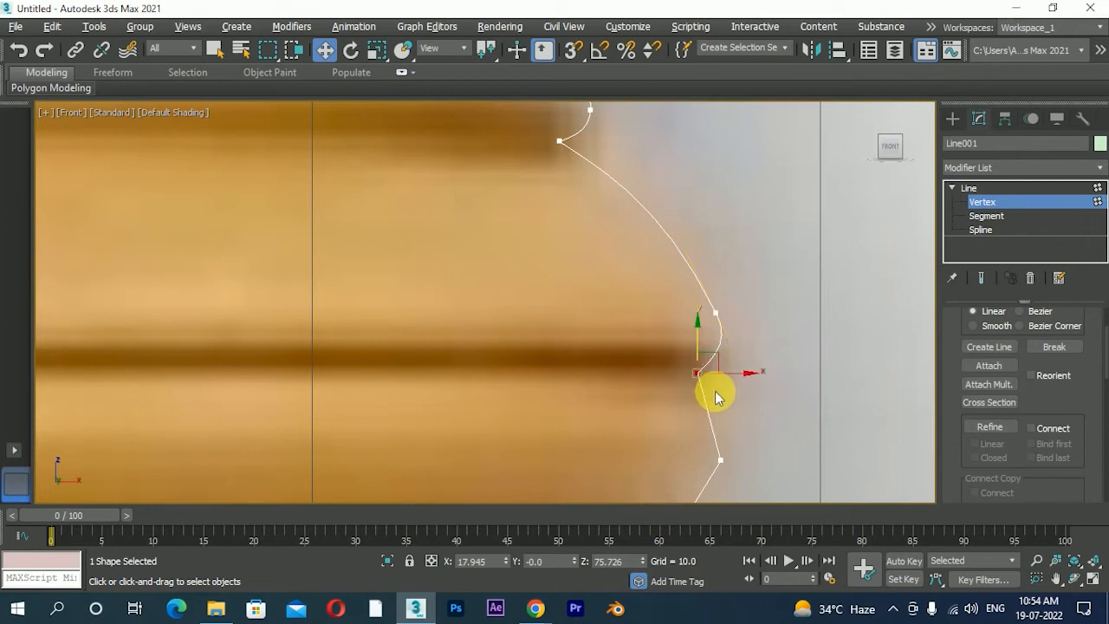
pyautogui.click(986, 427)
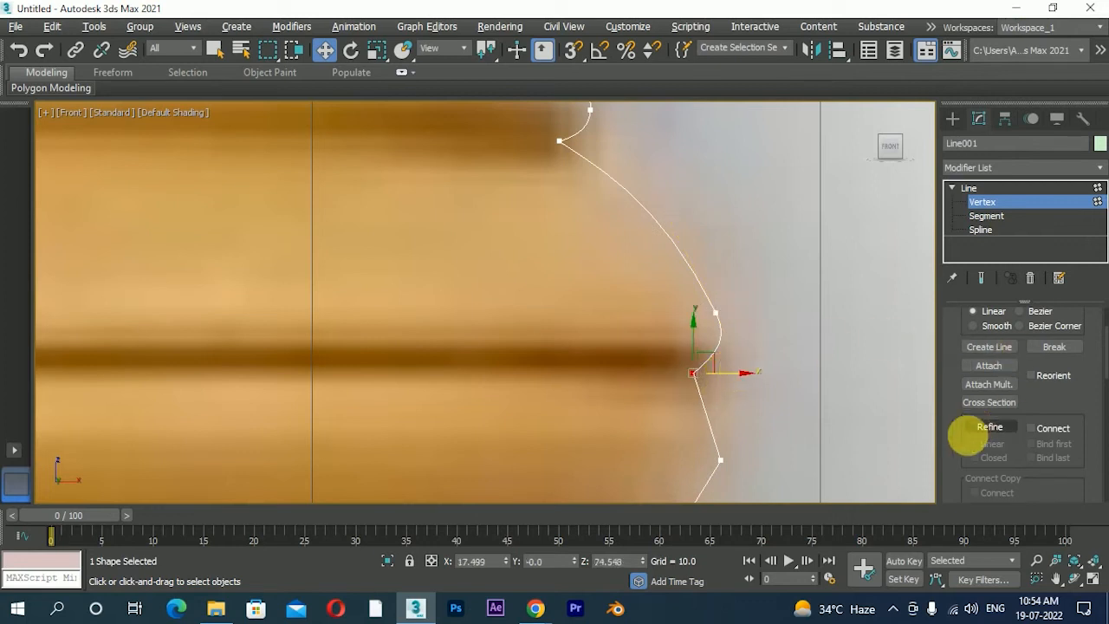
pyautogui.click(720, 328)
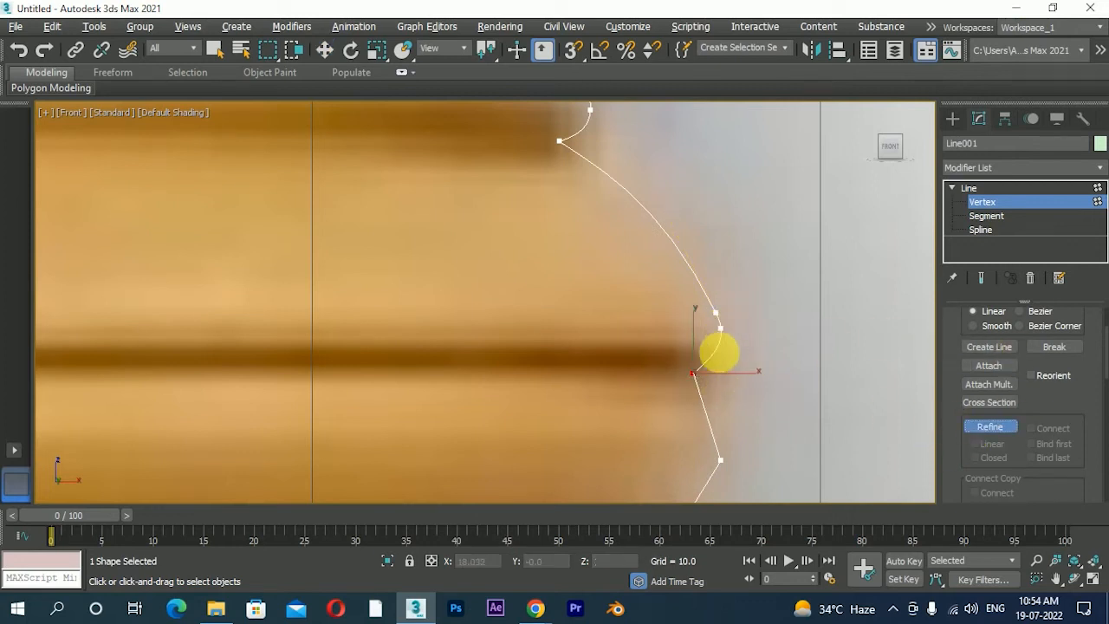
pyautogui.click(715, 350)
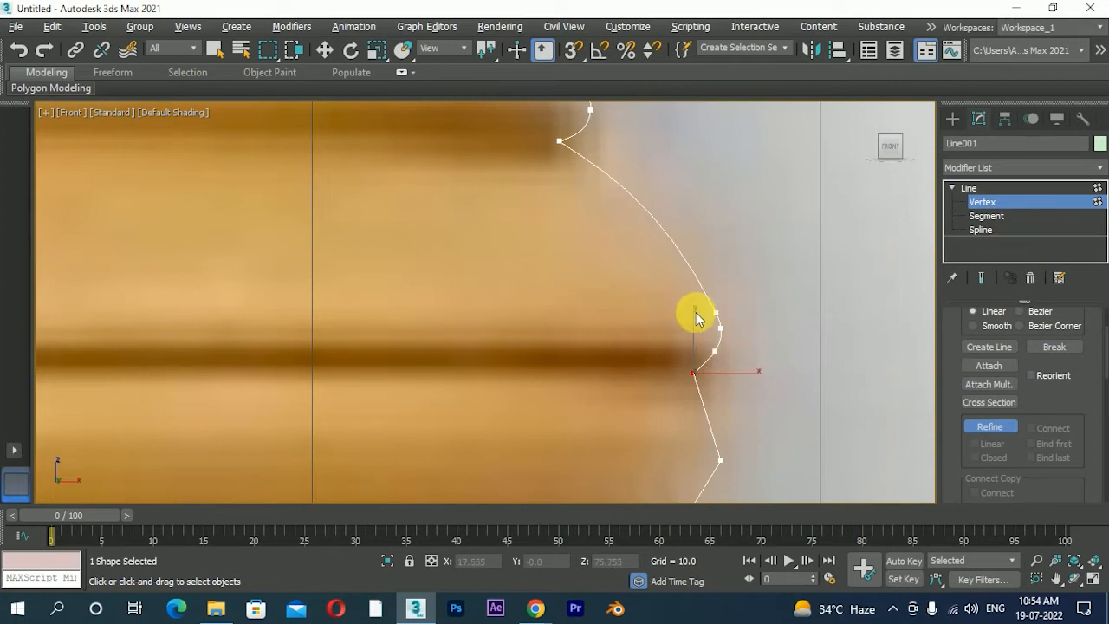
pyautogui.rightClick(659, 336)
# Step: Move the upper refined vertex inward and raise the bulge vertex above it to about Z 75.86
pyautogui.click(720, 329)
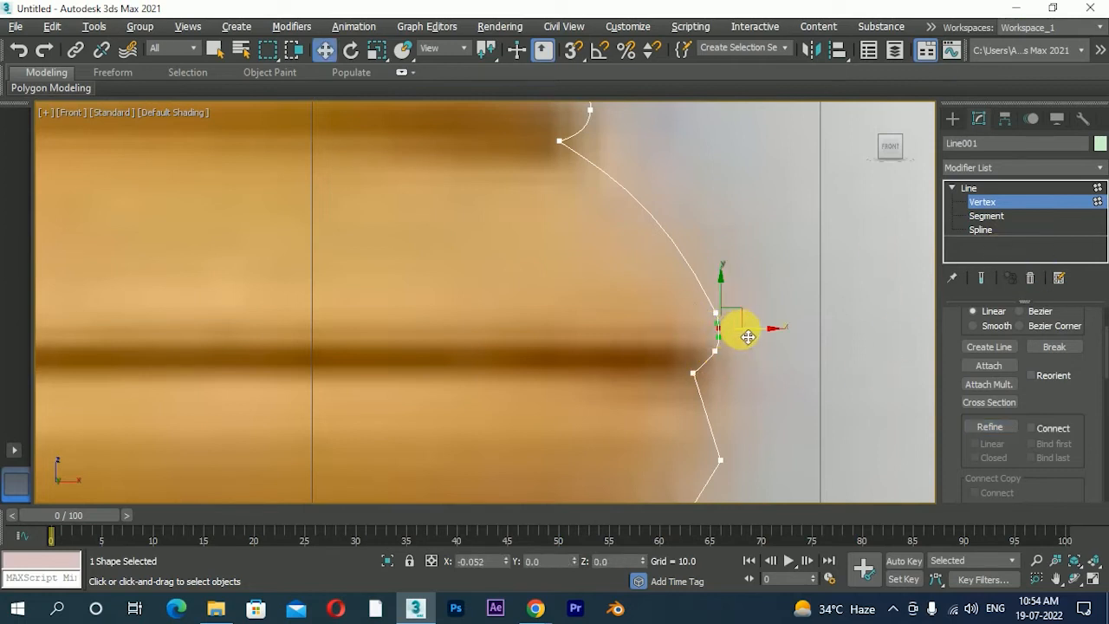
pyautogui.scroll(2, 741, 337)
pyautogui.click(706, 317)
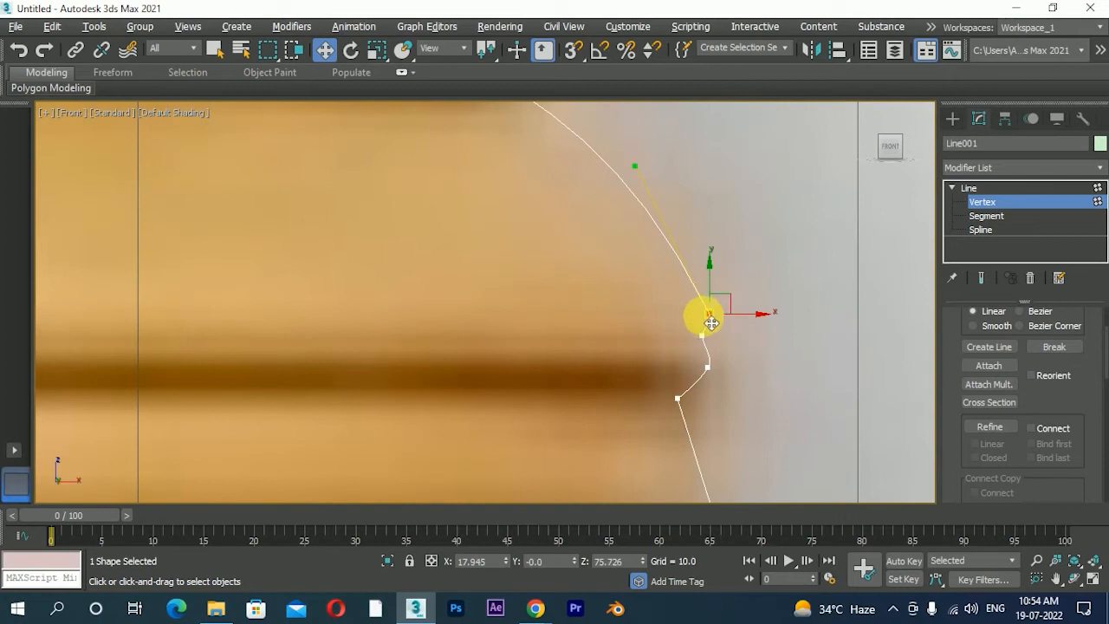
pyautogui.moveTo(719, 294); pyautogui.dragTo(731, 338)
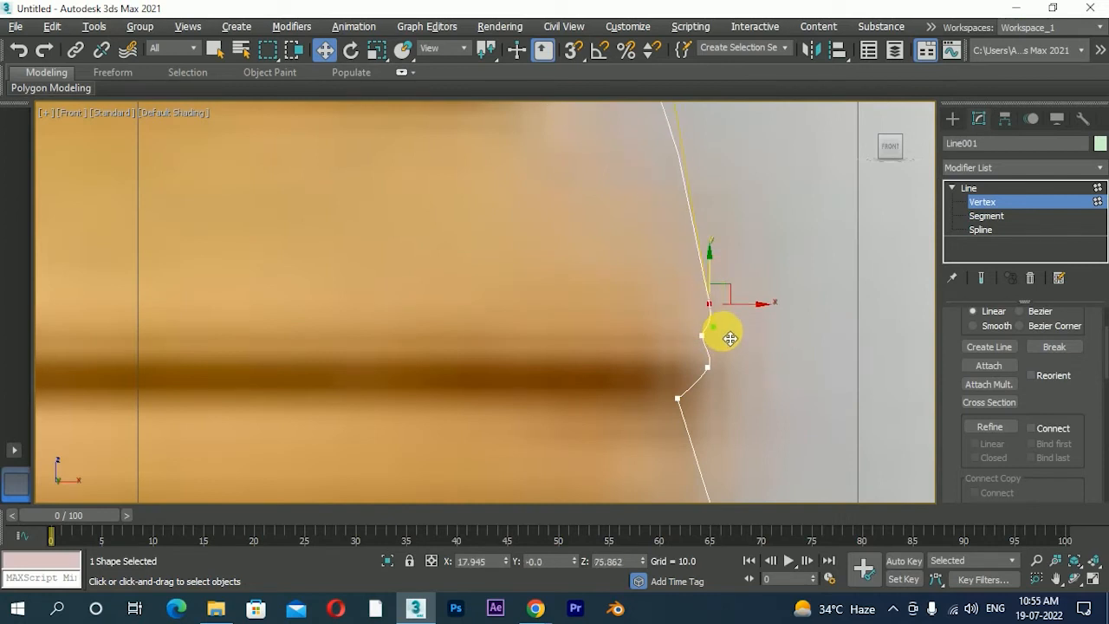
pyautogui.scroll(-3, 730, 338)
pyautogui.scroll(3, 727, 386)
# Step: Raise the groove vertex below the refined vertices to about Z 74.68
pyautogui.moveTo(722, 358); pyautogui.dragTo(663, 322)
pyautogui.scroll(3, 710, 382)
pyautogui.scroll(2, 719, 402)
pyautogui.scroll(-2, 718, 359)
pyautogui.scroll(2, 714, 389)
pyautogui.scroll(-2, 713, 354)
pyautogui.scroll(3, 719, 354)
pyautogui.scroll(-3, 711, 401)
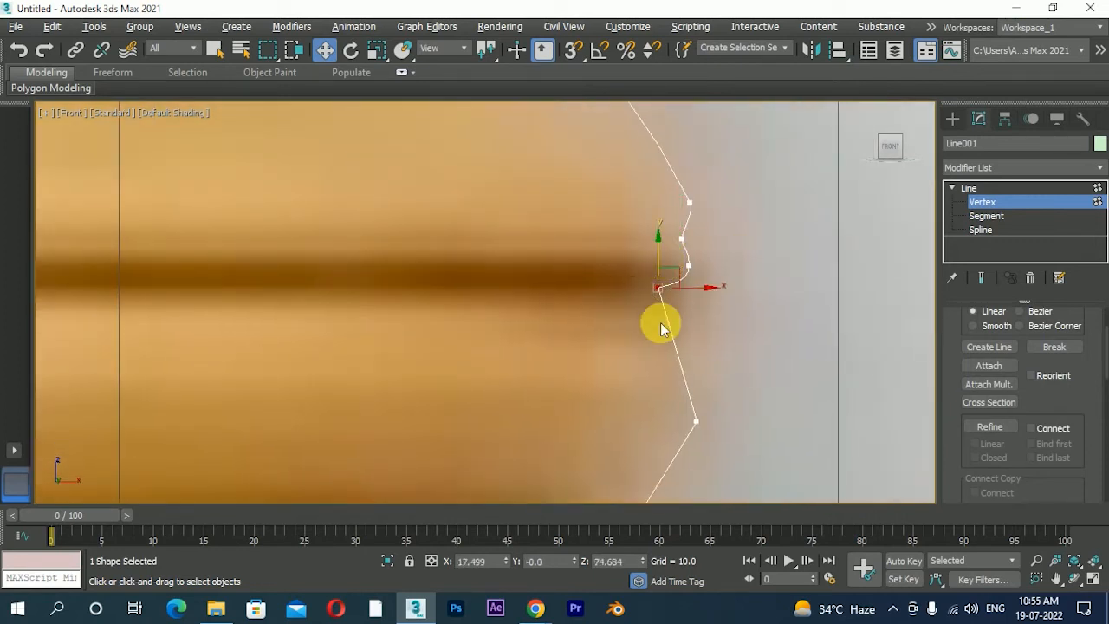
# Step: Convert the outer vertex just below the groove to Smooth and move it slightly inward
pyautogui.scroll(-2, 689, 347)
pyautogui.scroll(2, 689, 346)
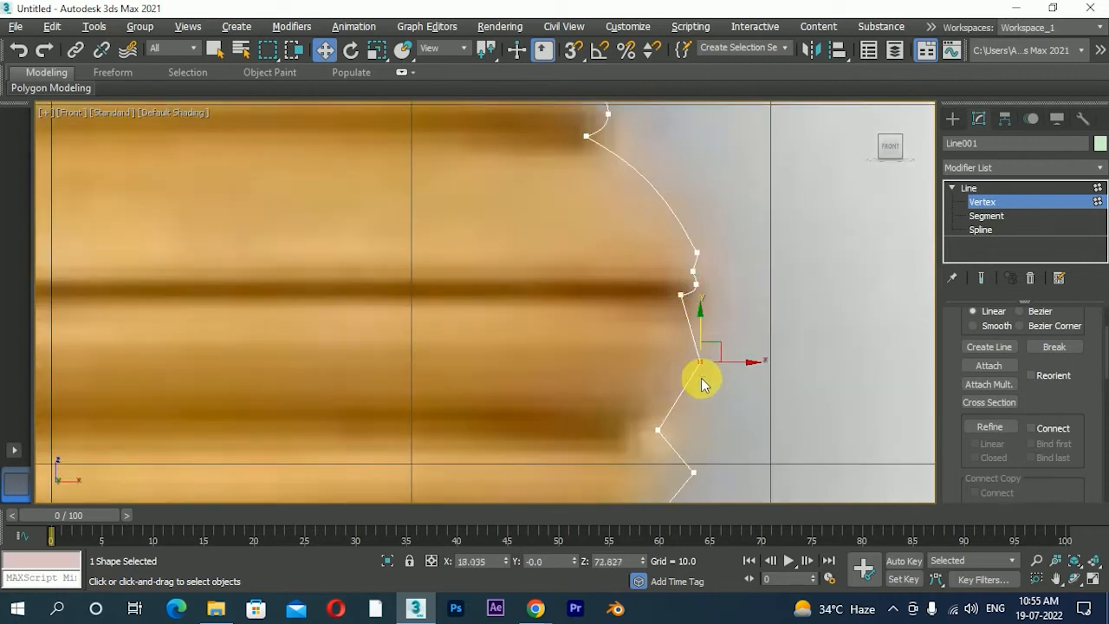
pyautogui.rightClick(700, 367)
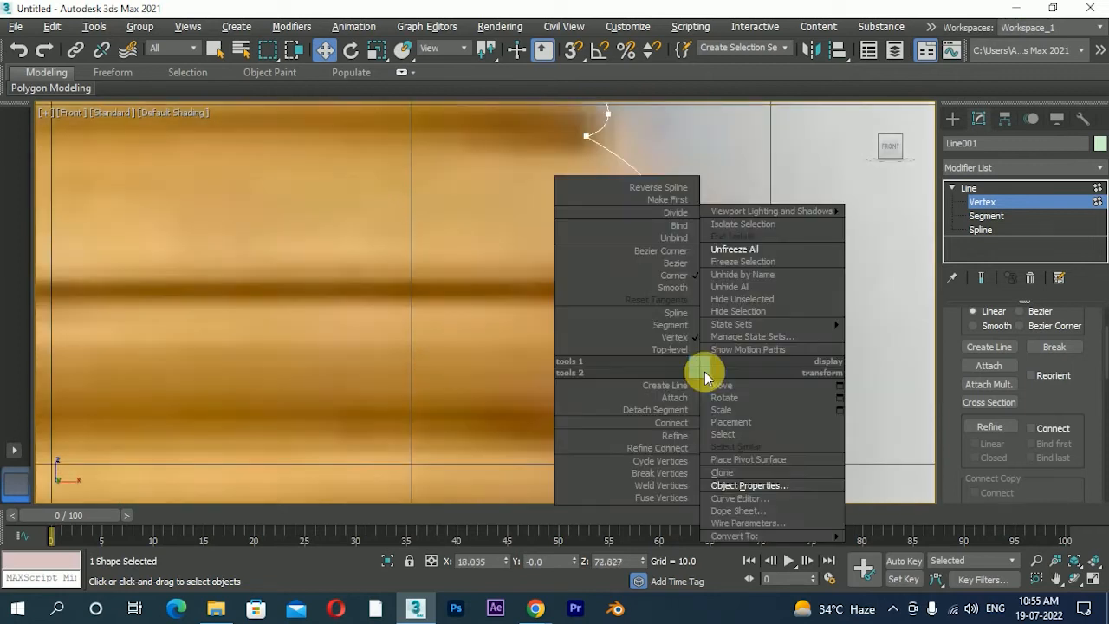
pyautogui.click(671, 287)
pyautogui.moveTo(740, 362); pyautogui.dragTo(729, 362)
# Step: Convert the inner vertex of the next lower groove to Bezier Corner and pull its lower tangent handle outward
pyautogui.moveTo(714, 393); pyautogui.dragTo(710, 305, button='middle')
pyautogui.moveTo(708, 333); pyautogui.dragTo(656, 358)
pyautogui.rightClick(656, 351)
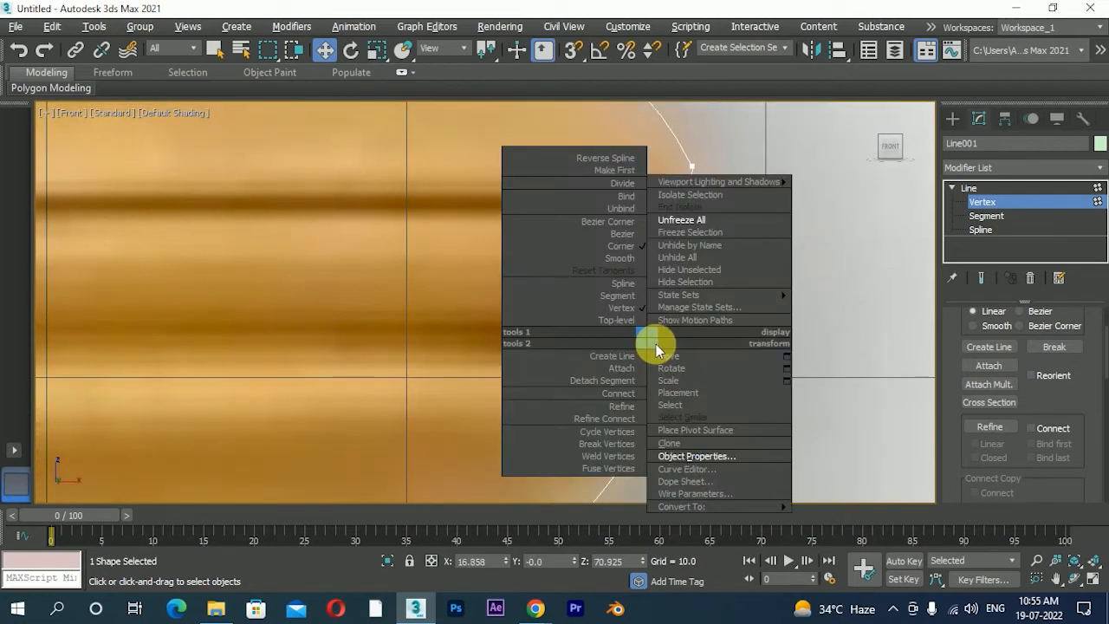
pyautogui.click(646, 230)
pyautogui.moveTo(655, 367); pyautogui.dragTo(660, 366)
pyautogui.moveTo(704, 392); pyautogui.dragTo(704, 373, button='middle')
pyautogui.scroll(2, 661, 345)
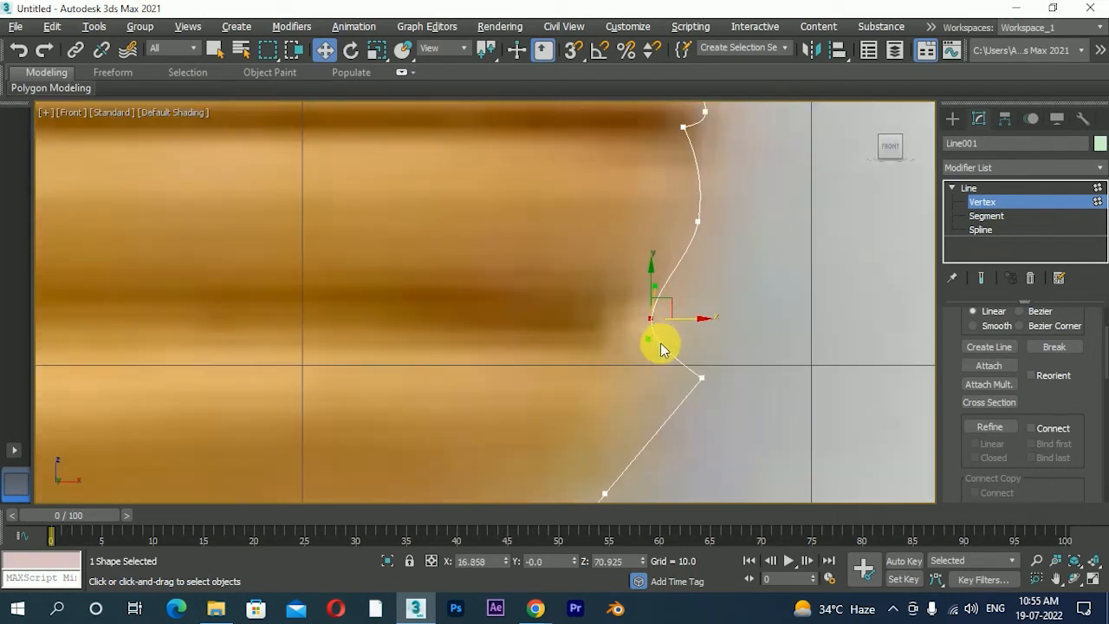
pyautogui.moveTo(658, 348); pyautogui.dragTo(691, 351)
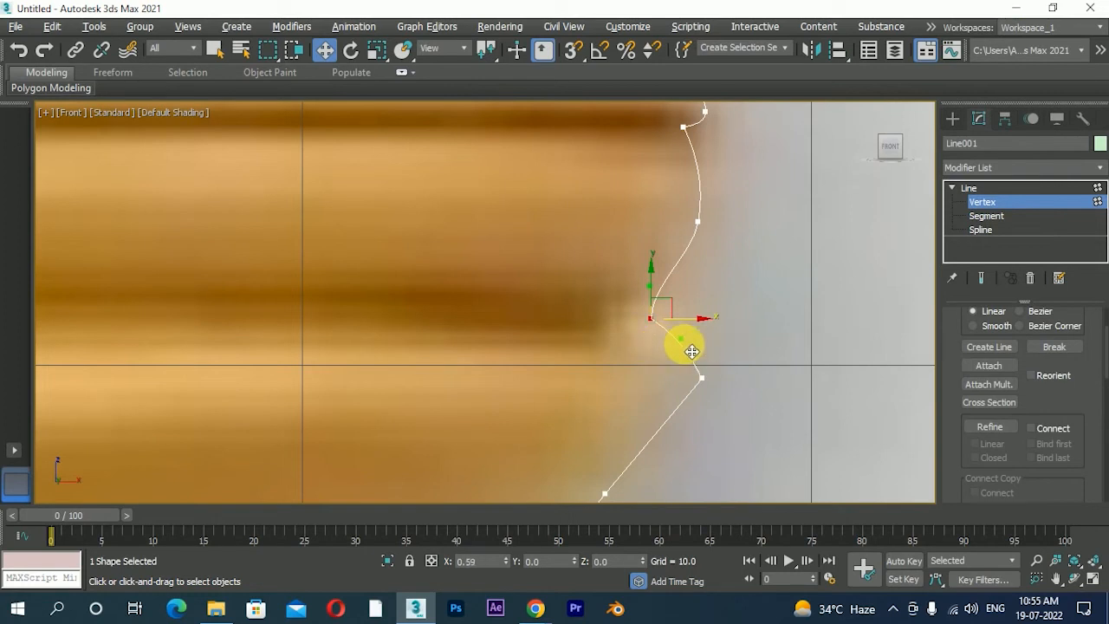
# Step: Convert the outer vertex of the body's lowest ring to Bezier, adjust its tangent handle, and move it inward to about X 17.33
pyautogui.scroll(-3, 691, 391)
pyautogui.moveTo(690, 391); pyautogui.dragTo(678, 335, button='middle')
pyautogui.click(690, 321)
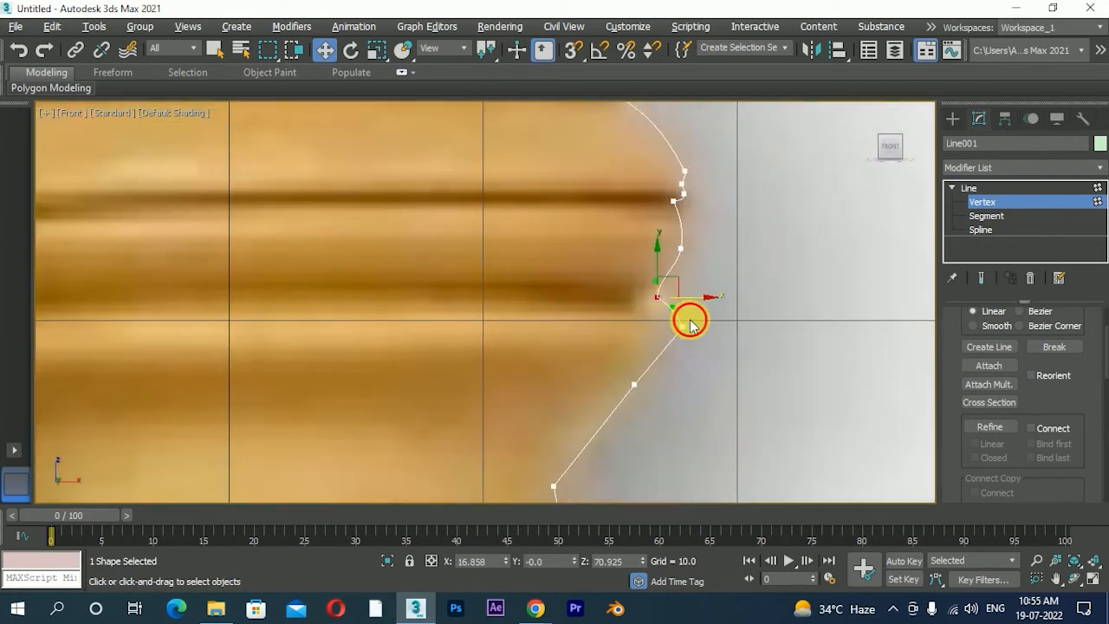
pyautogui.rightClick(674, 328)
pyautogui.click(634, 256)
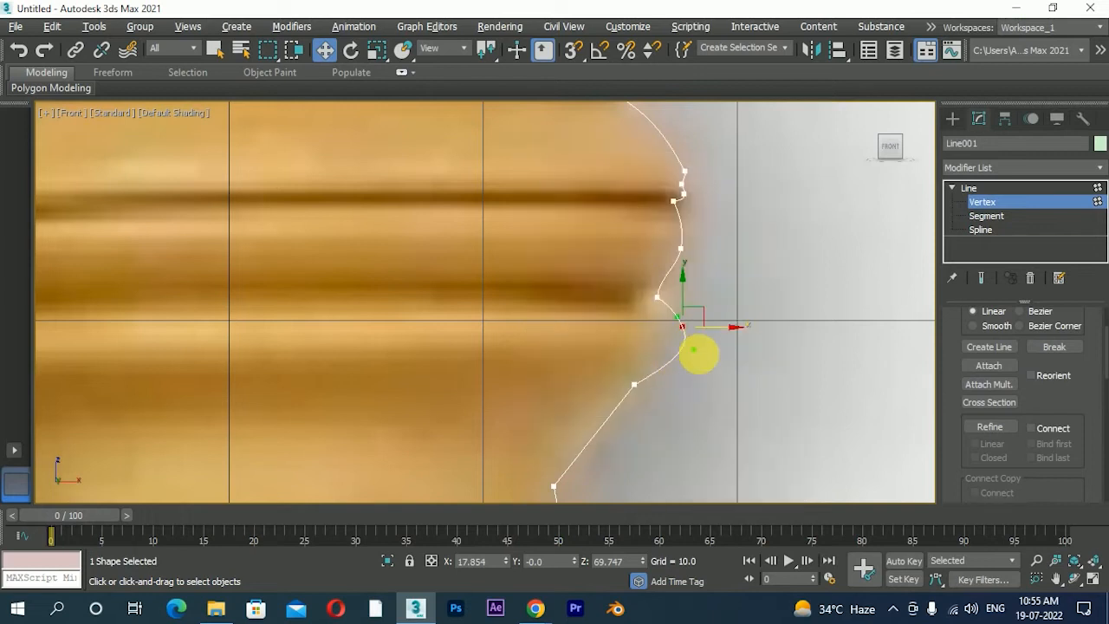
pyautogui.scroll(-2, 693, 357)
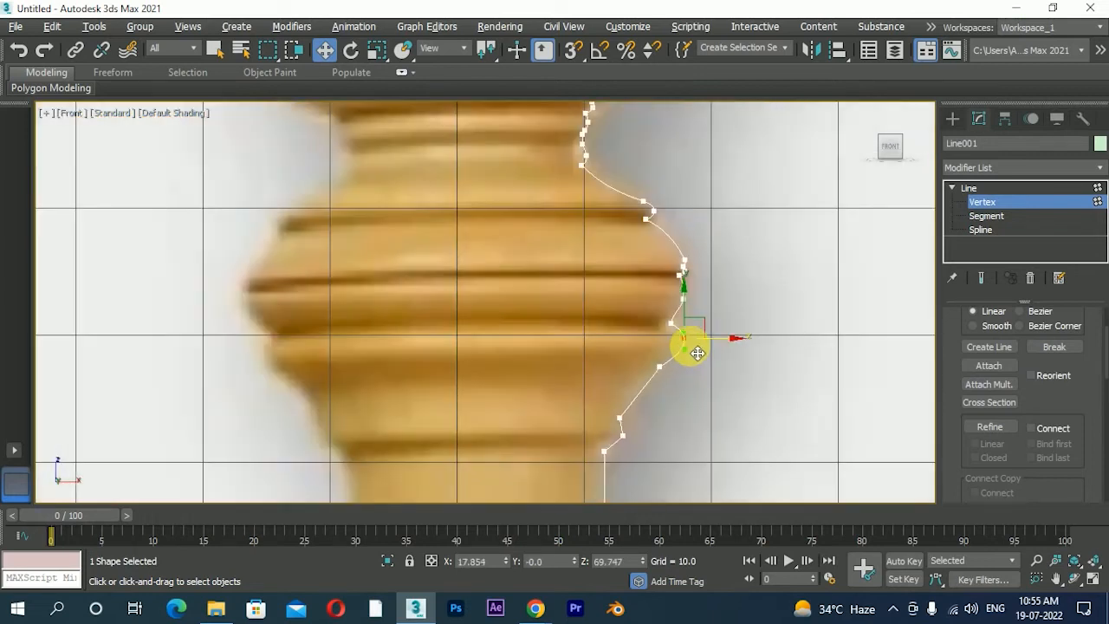
pyautogui.scroll(-1, 698, 337)
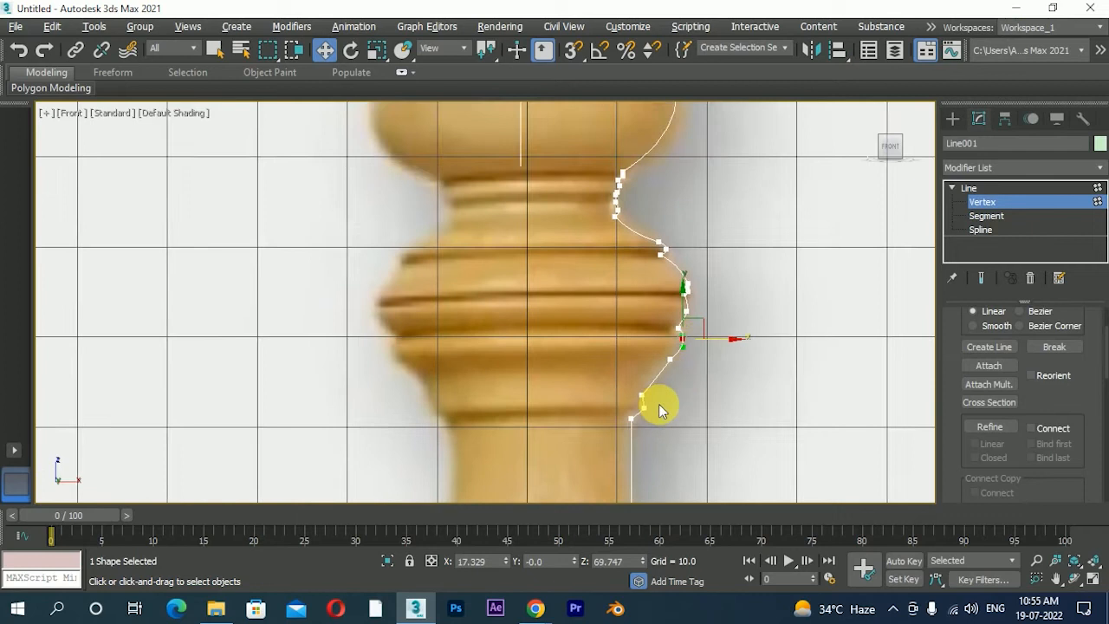
# Step: Delete the vertex on the slope just below the body's lowest ring
pyautogui.scroll(2, 659, 404)
pyautogui.moveTo(658, 404); pyautogui.dragTo(664, 328, button='middle')
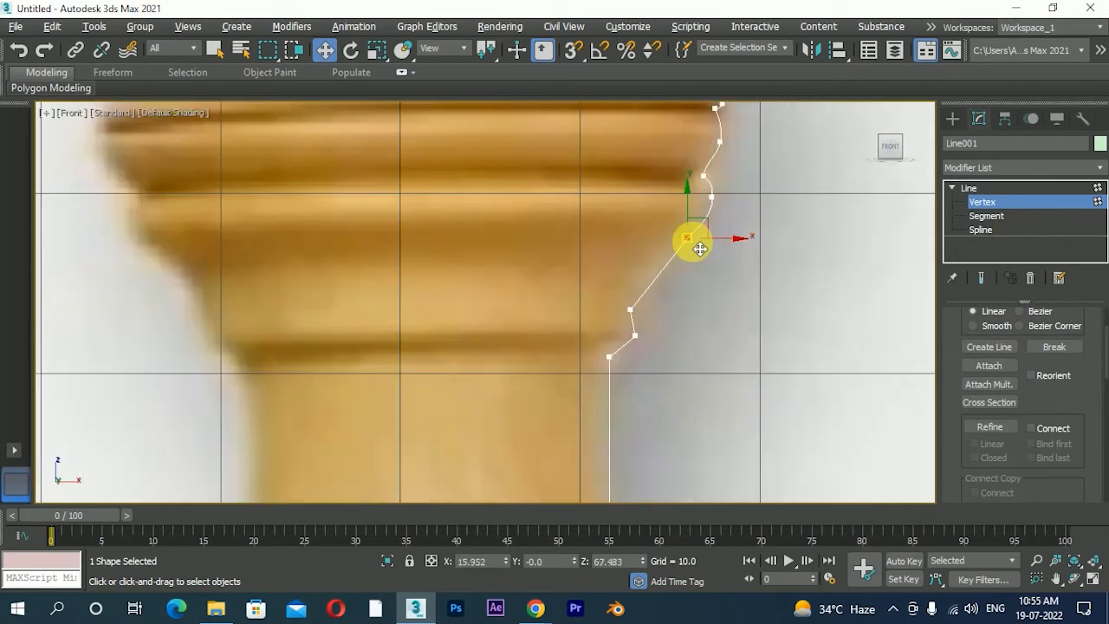
pyautogui.press('Delete')
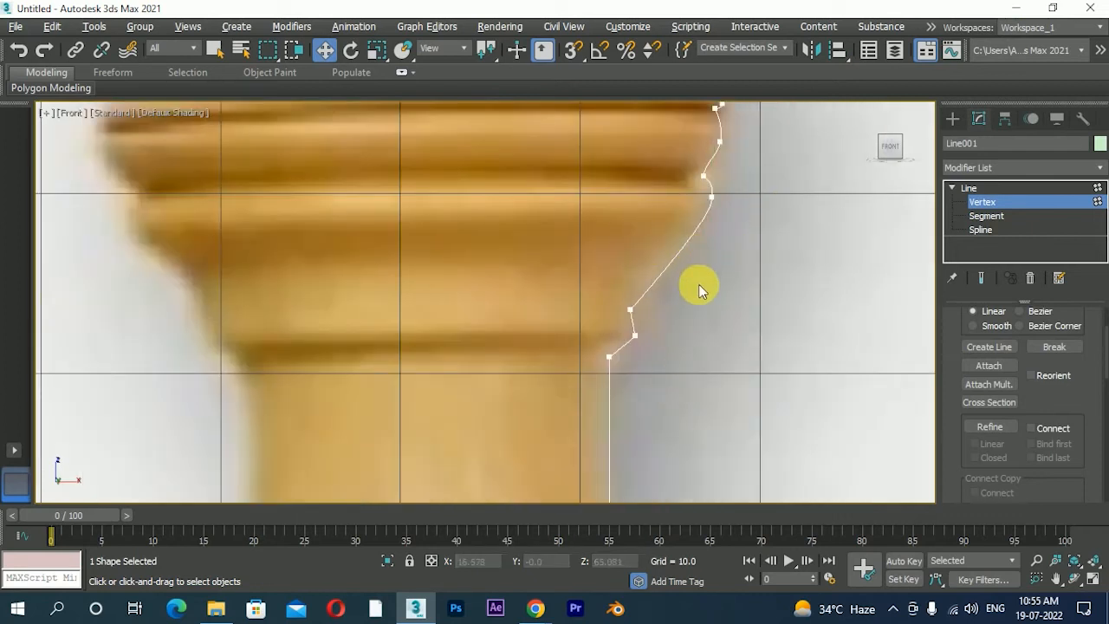
# Step: Round the small lip above the shaft by converting its vertices to Bezier, and lower the lip's upper vertex to about Z 63
pyautogui.rightClick(618, 316)
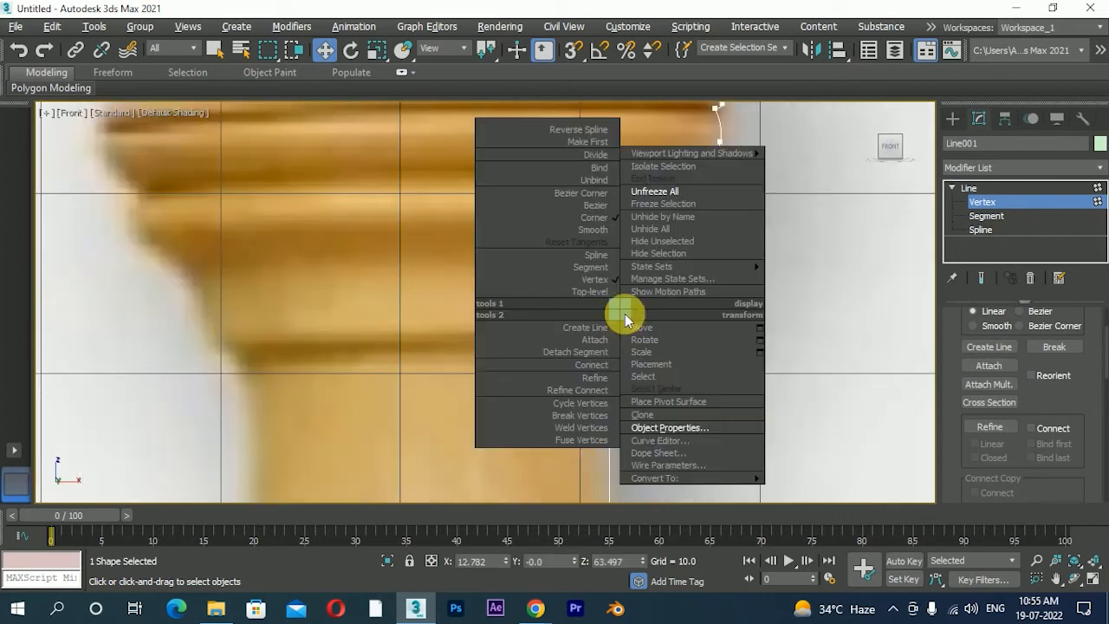
pyautogui.click(596, 217)
pyautogui.click(635, 334)
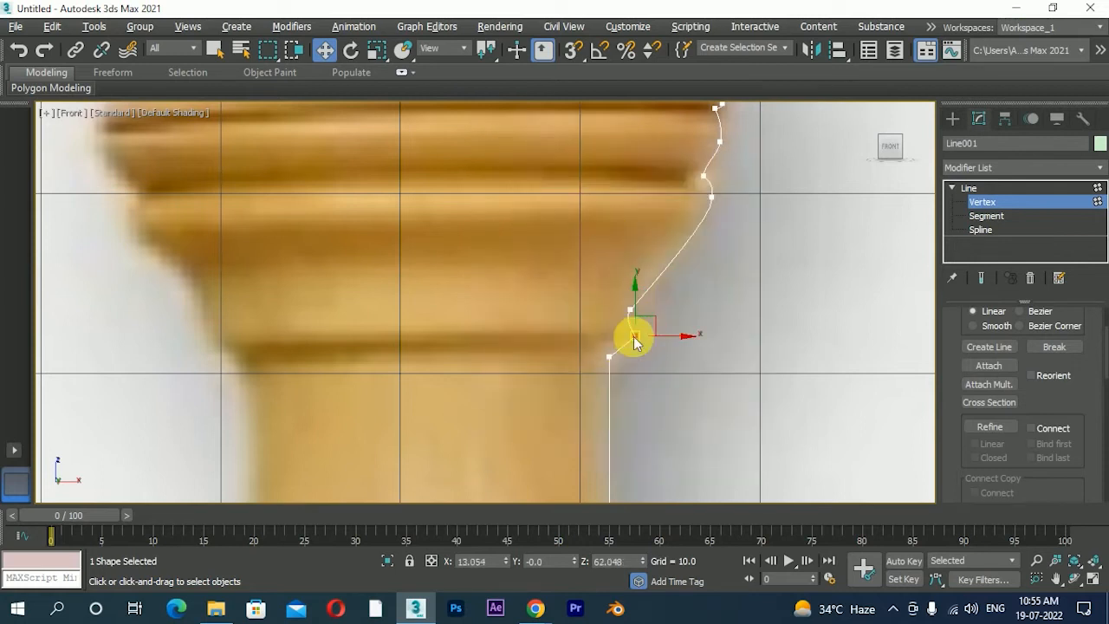
pyautogui.rightClick(633, 333)
pyautogui.click(599, 230)
pyautogui.moveTo(641, 348); pyautogui.dragTo(666, 329)
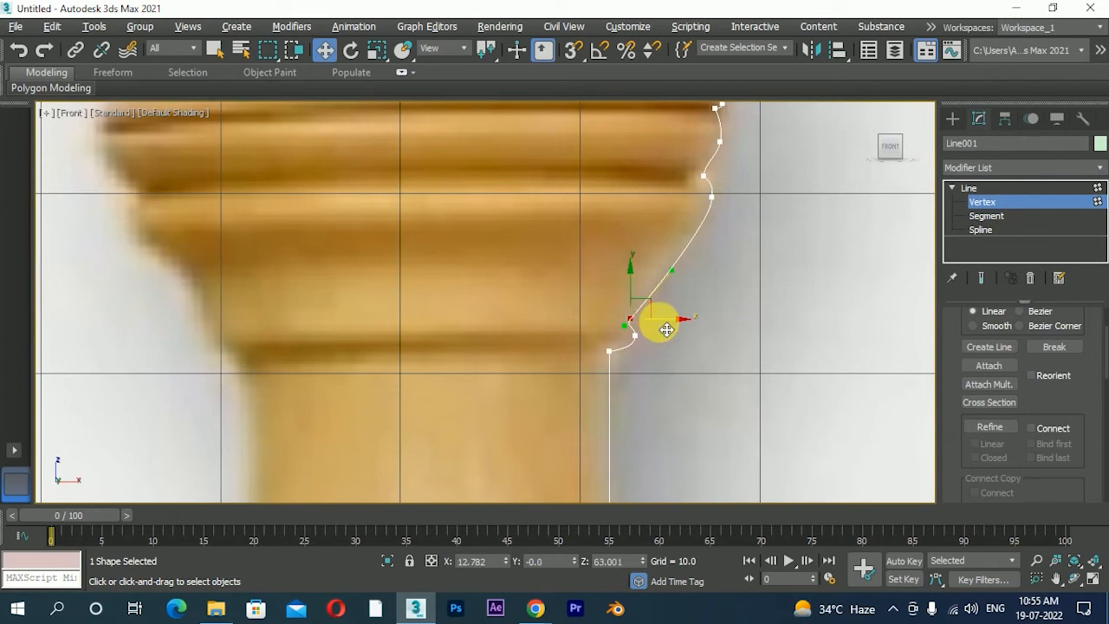
# Step: Convert the vertex midway down the pawn's shaft to Smooth
pyautogui.scroll(-2, 650, 334)
pyautogui.moveTo(647, 395); pyautogui.dragTo(599, 337, button='middle')
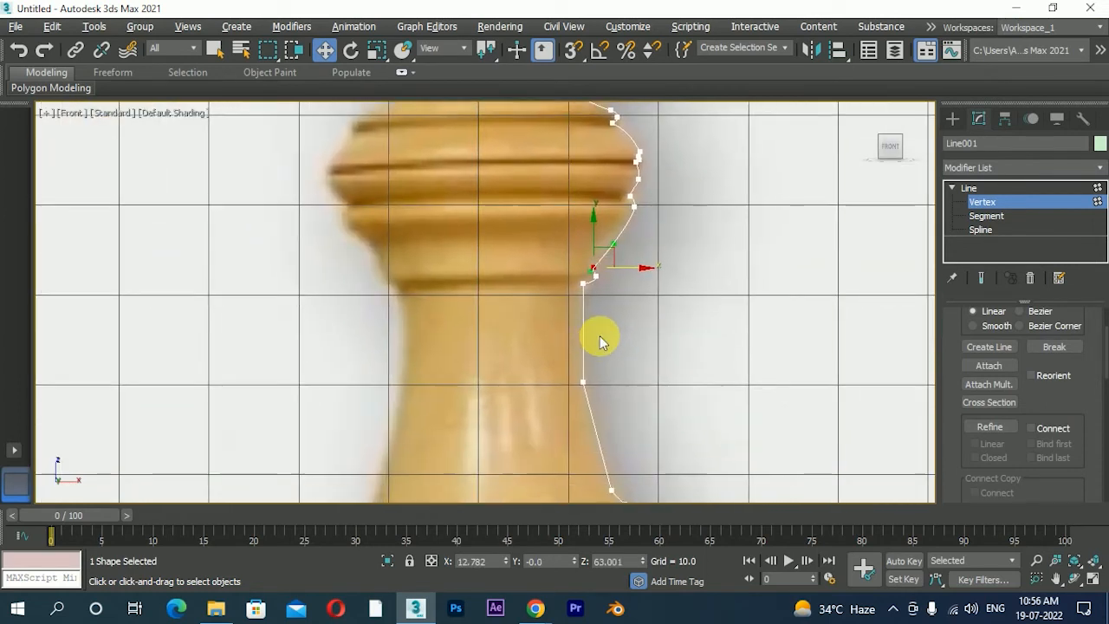
pyautogui.scroll(1, 600, 337)
pyautogui.moveTo(619, 395); pyautogui.dragTo(616, 359, button='middle')
pyautogui.rightClick(578, 362)
pyautogui.click(510, 290)
# Step: Convert the vertex at the foot of the shaft, just above the two small rings, to Bezier
pyautogui.moveTo(589, 436); pyautogui.dragTo(504, 177, button='middle')
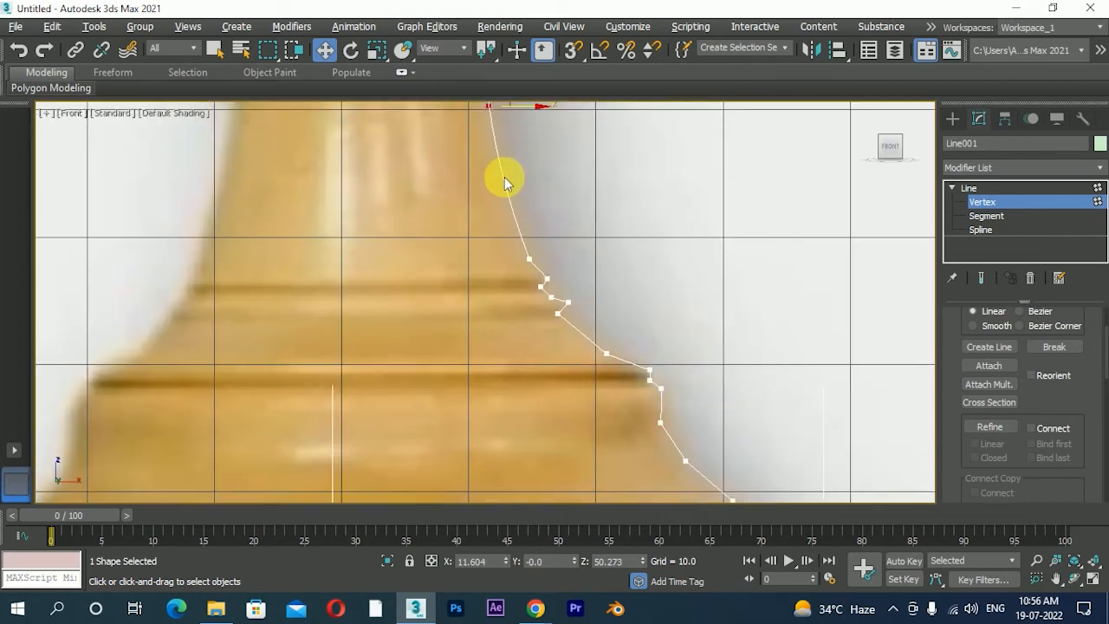
pyautogui.scroll(2, 504, 177)
pyautogui.moveTo(510, 224); pyautogui.dragTo(516, 248)
pyautogui.rightClick(515, 234)
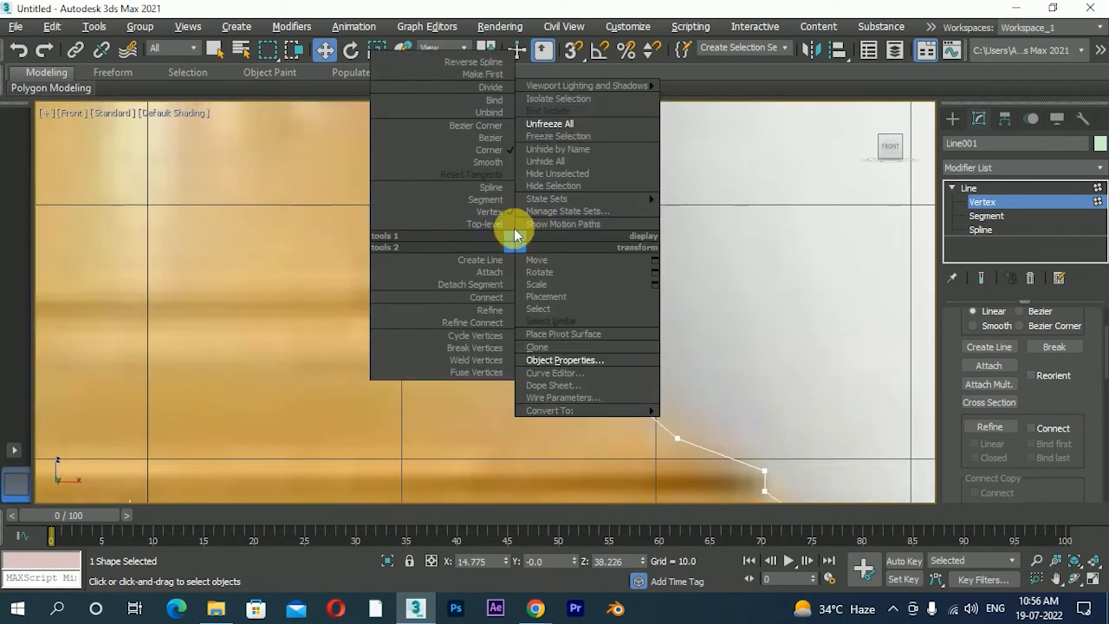
pyautogui.click(488, 162)
pyautogui.scroll(2, 567, 274)
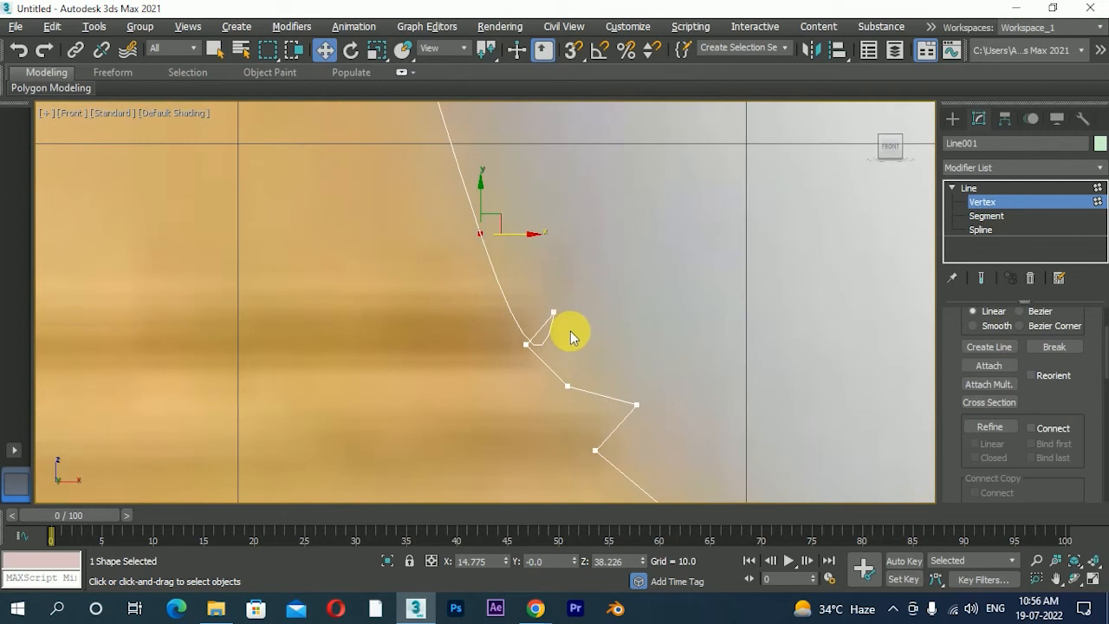
pyautogui.rightClick(483, 234)
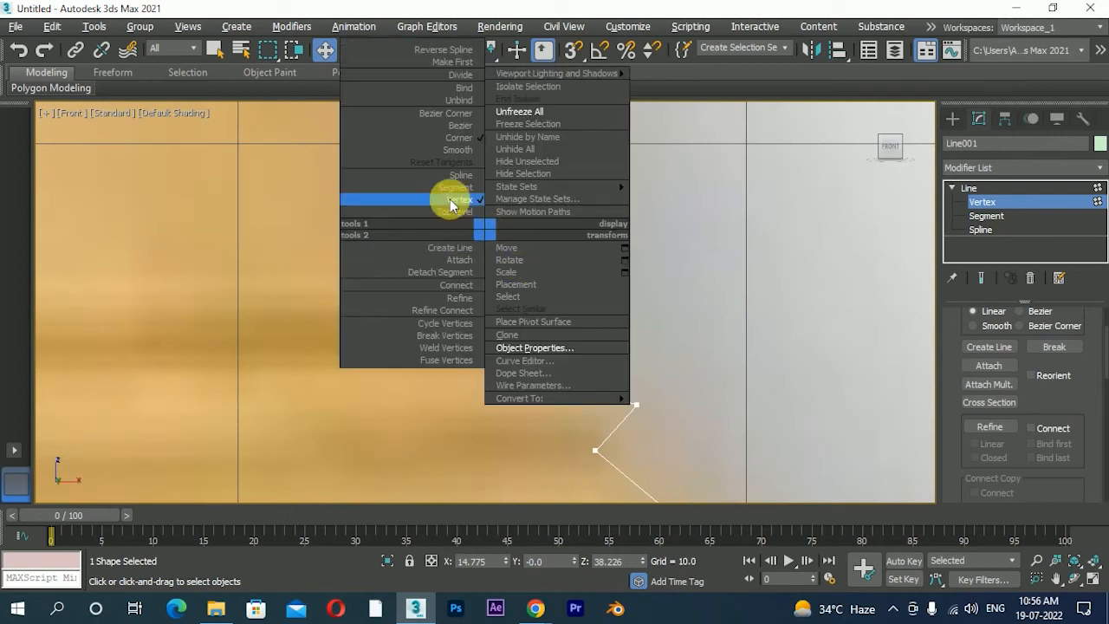
pyautogui.click(443, 132)
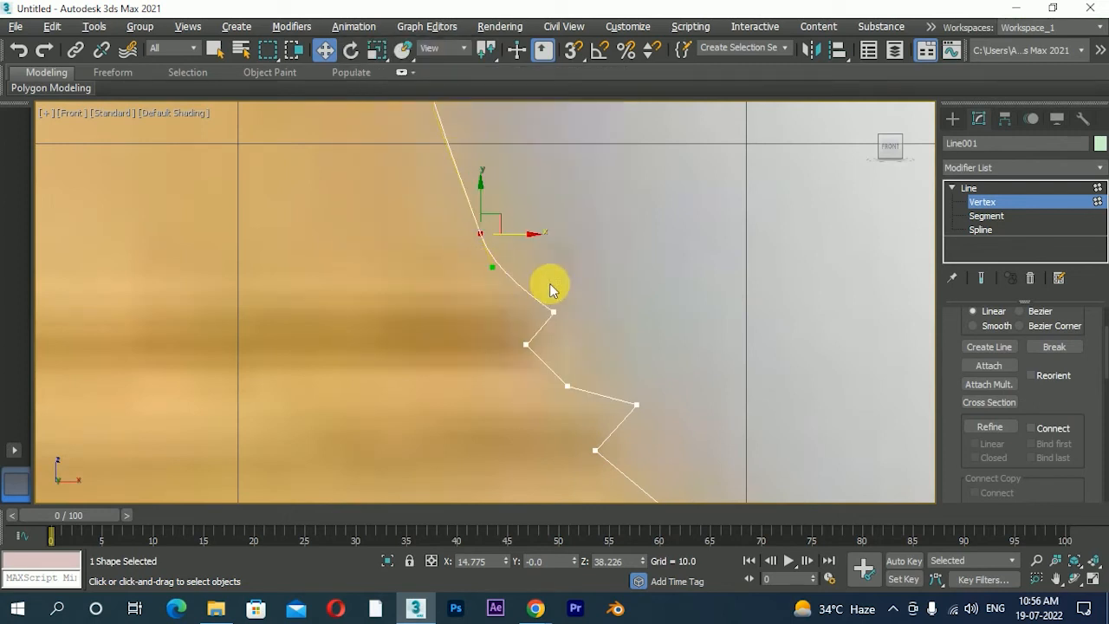
# Step: Convert the outer vertex of the upper small ring below the shaft to Bezier and turn its tangent handle nearly vertical
pyautogui.click(552, 312)
pyautogui.rightClick(552, 311)
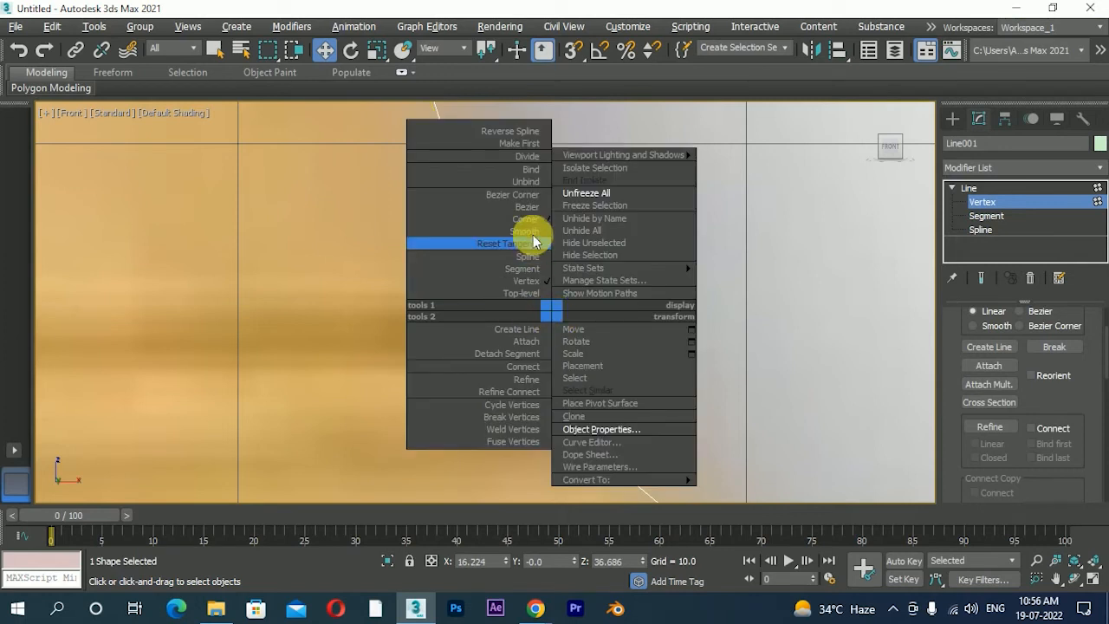
pyautogui.click(529, 207)
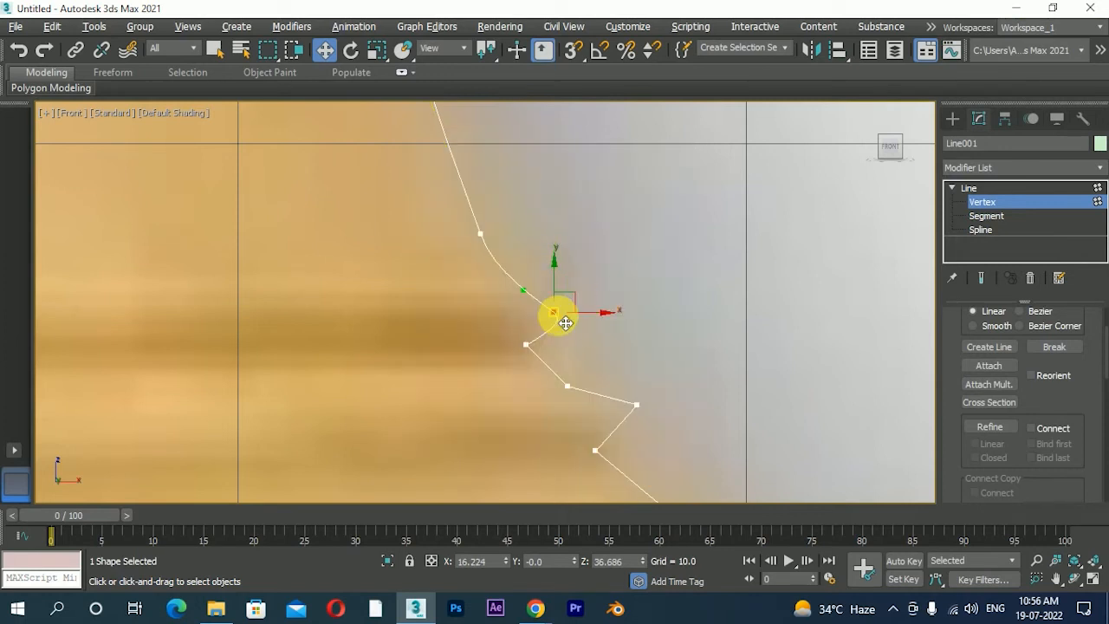
pyautogui.moveTo(564, 323); pyautogui.dragTo(565, 299)
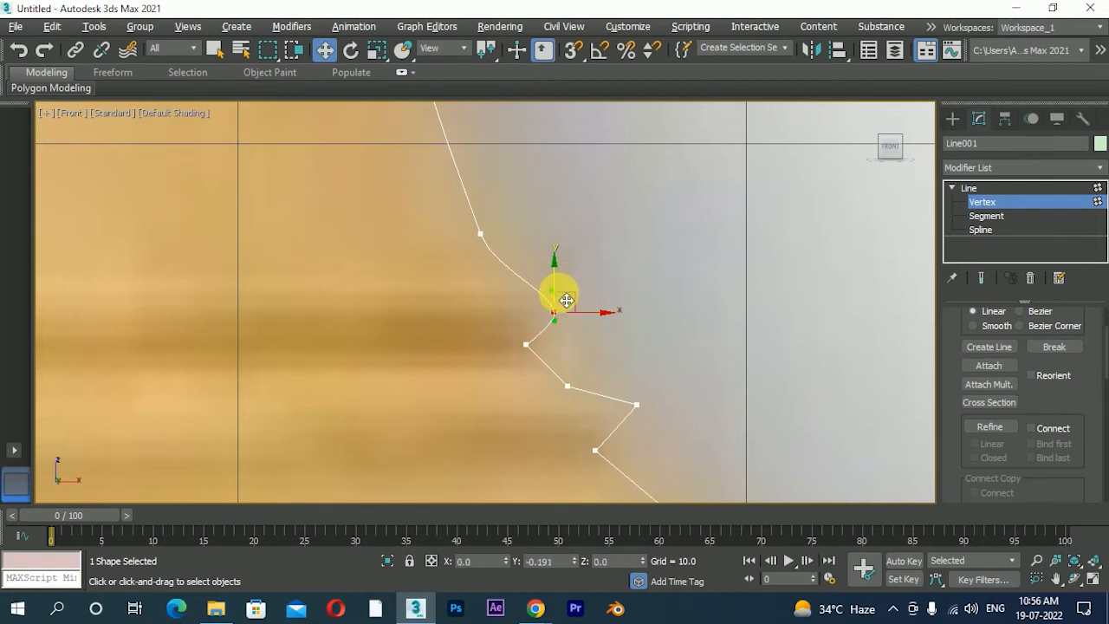
# Step: Convert the lower small ring's upper and outer vertices to Bezier, and move the outer one inward to about X 17.58, Z 34.63
pyautogui.scroll(-3, 563, 304)
pyautogui.moveTo(567, 288); pyautogui.dragTo(540, 324)
pyautogui.rightClick(538, 318)
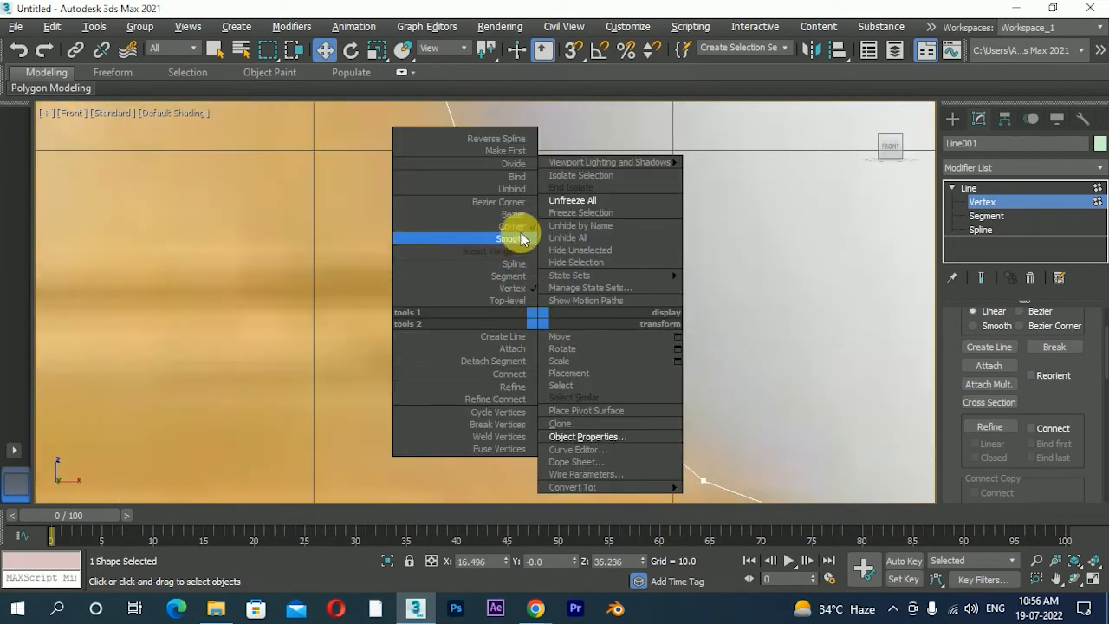
pyautogui.click(519, 217)
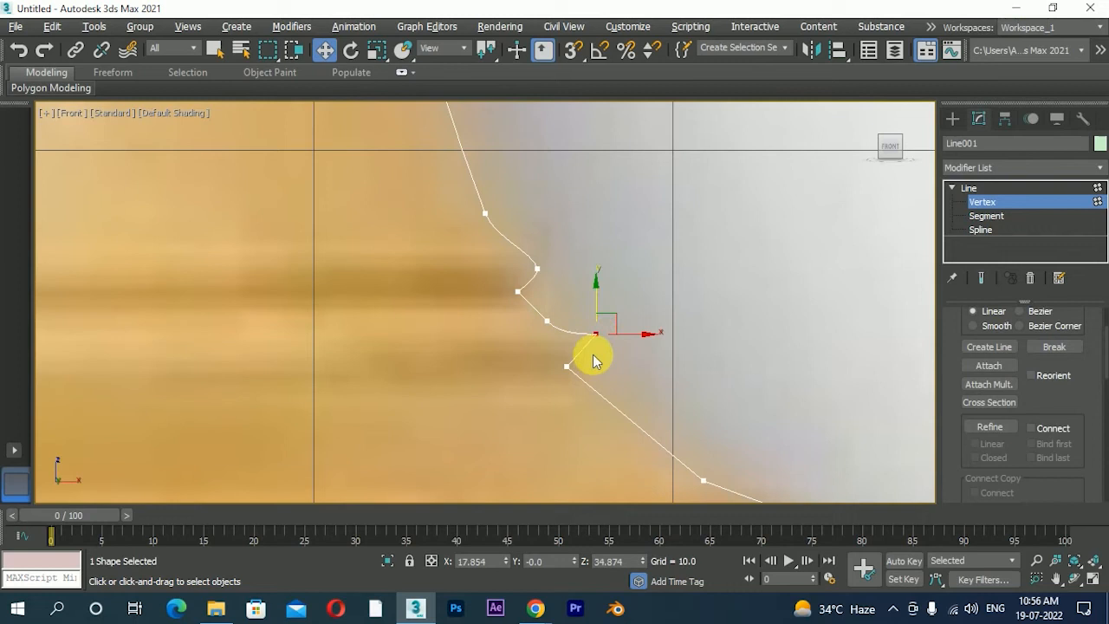
pyautogui.rightClick(593, 361)
pyautogui.click(582, 233)
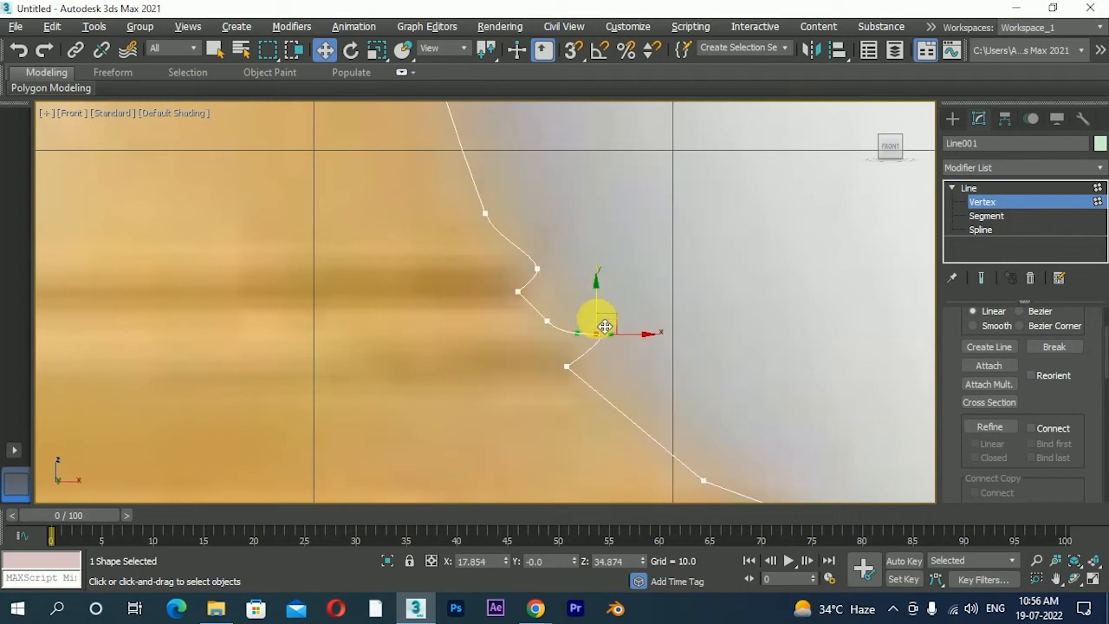
pyautogui.moveTo(582, 337); pyautogui.dragTo(608, 330)
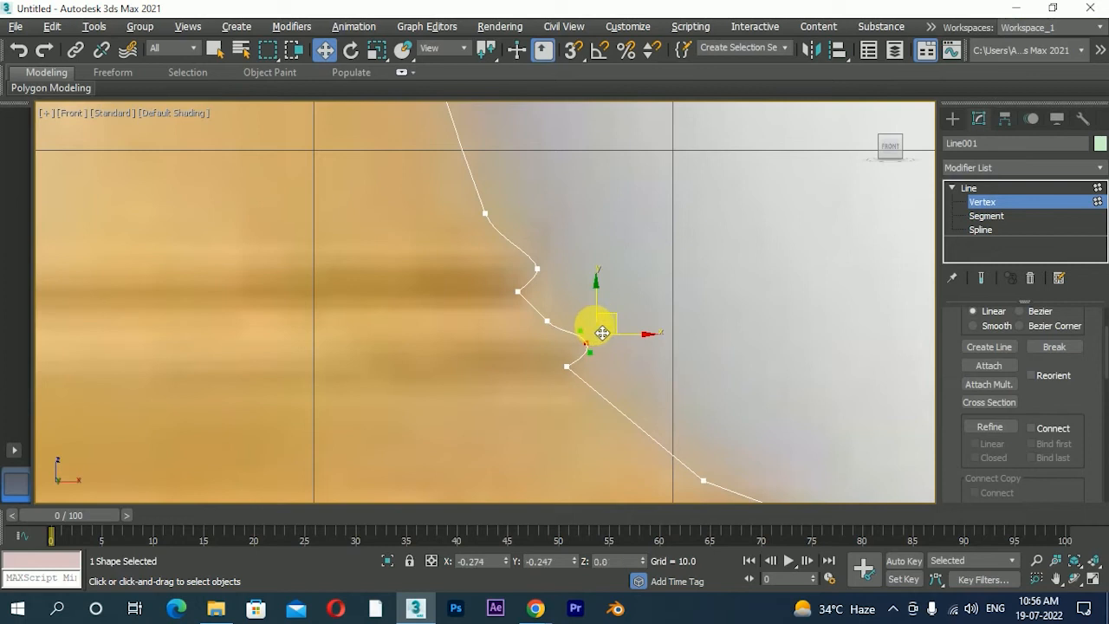
# Step: Move the lower small ring's upper vertex to about X 16.4, Z 35.49
pyautogui.click(519, 293)
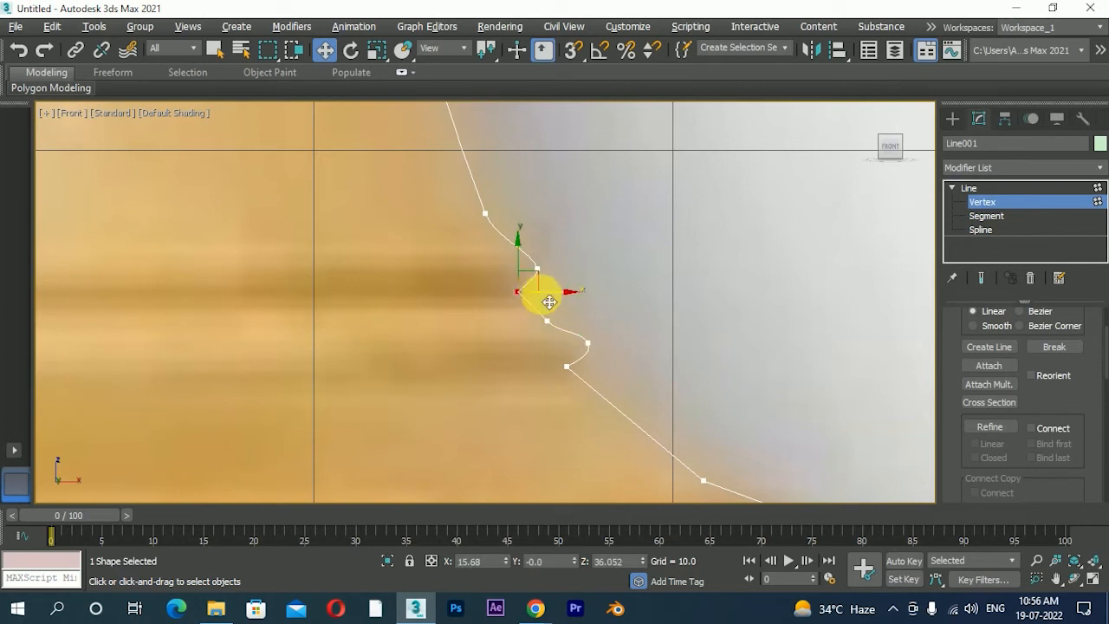
pyautogui.click(547, 320)
pyautogui.moveTo(548, 336); pyautogui.dragTo(552, 325)
pyautogui.scroll(-3, 550, 321)
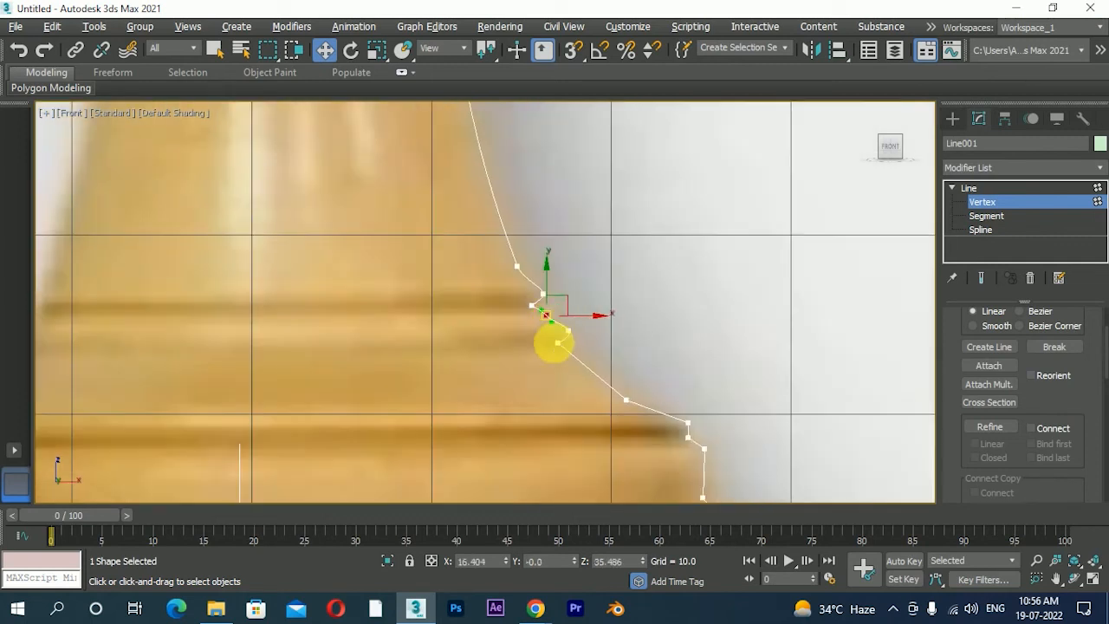
# Step: Convert the vertex on the slope between the small rings and the dark groove to Smooth, and raise it to about Z 31.09
pyautogui.moveTo(663, 377); pyautogui.dragTo(634, 309, button='middle')
pyautogui.click(595, 333)
pyautogui.rightClick(594, 333)
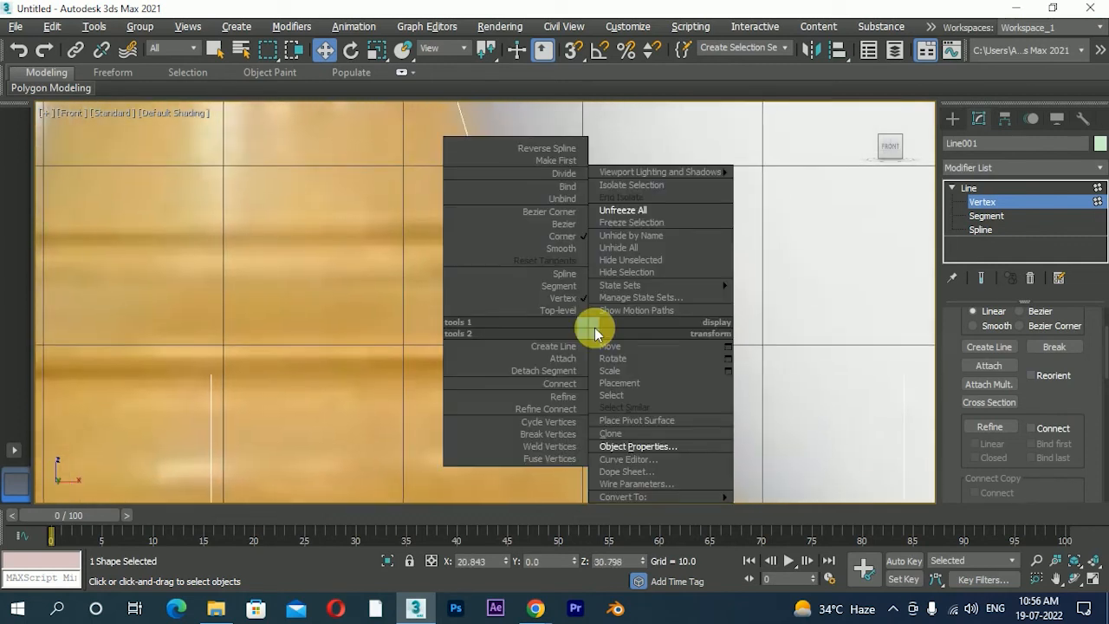
pyautogui.click(566, 267)
pyautogui.scroll(2, 614, 367)
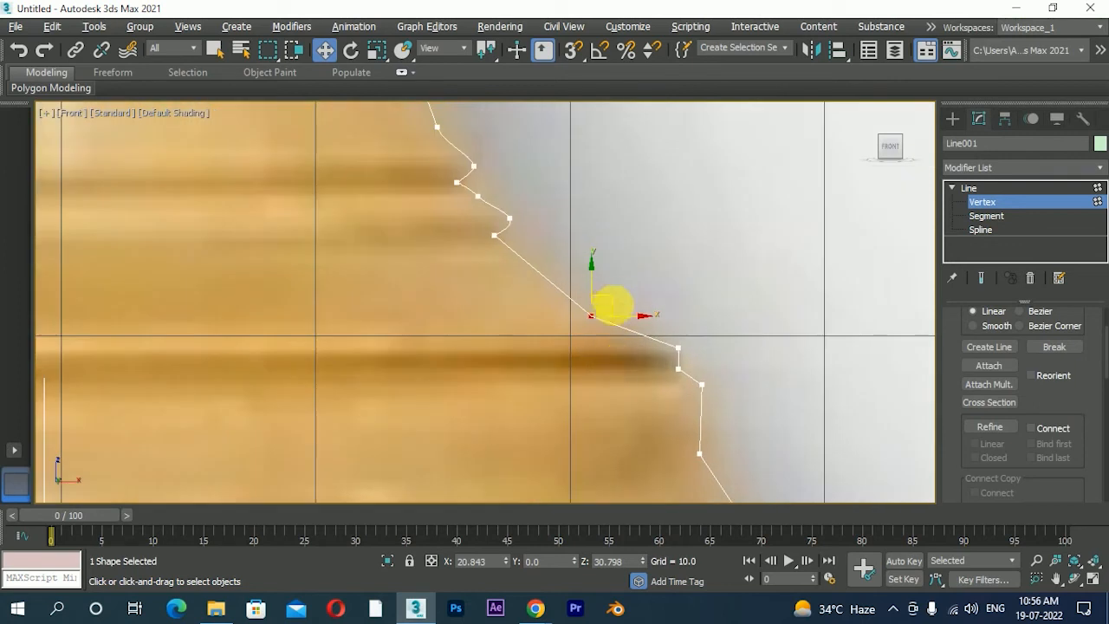
pyautogui.rightClick(593, 305)
pyautogui.click(572, 232)
pyautogui.moveTo(594, 292); pyautogui.dragTo(597, 285)
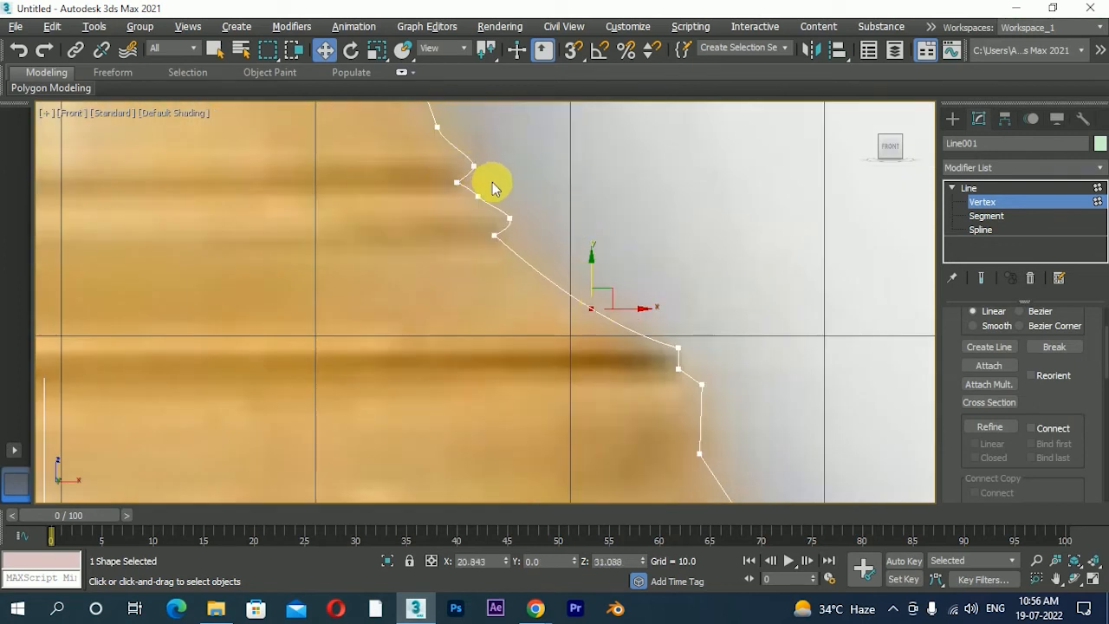
# Step: Level the tangent of the lower small ring's upper vertex and adjust the outer vertex's tangent to round the ring
pyautogui.scroll(3, 490, 185)
pyautogui.moveTo(551, 225); pyautogui.dragTo(509, 255)
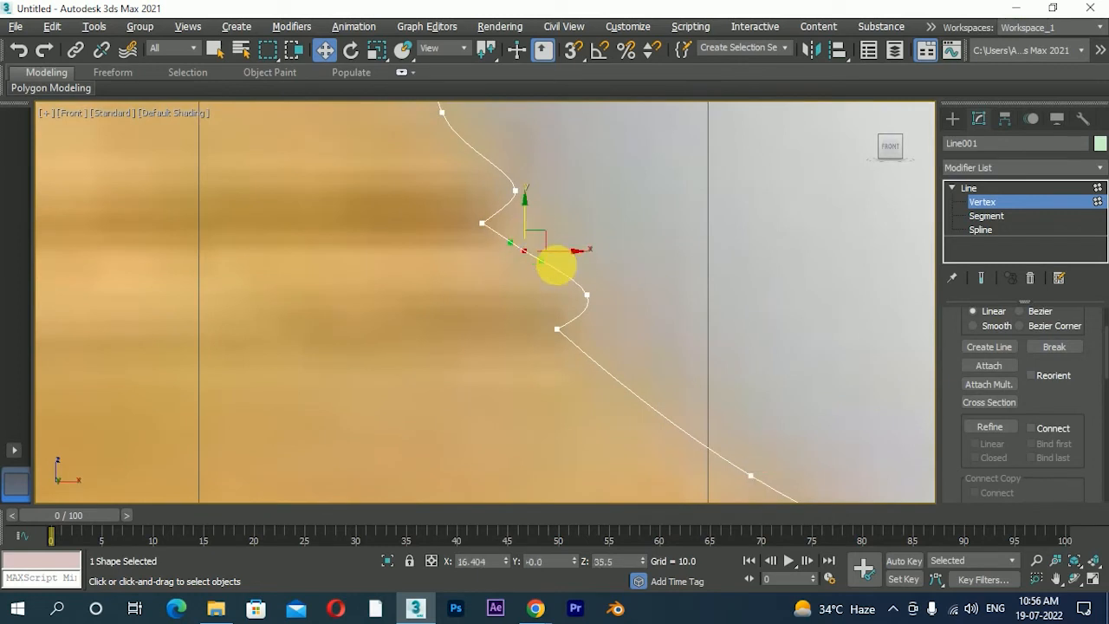
pyautogui.moveTo(552, 269); pyautogui.dragTo(566, 260)
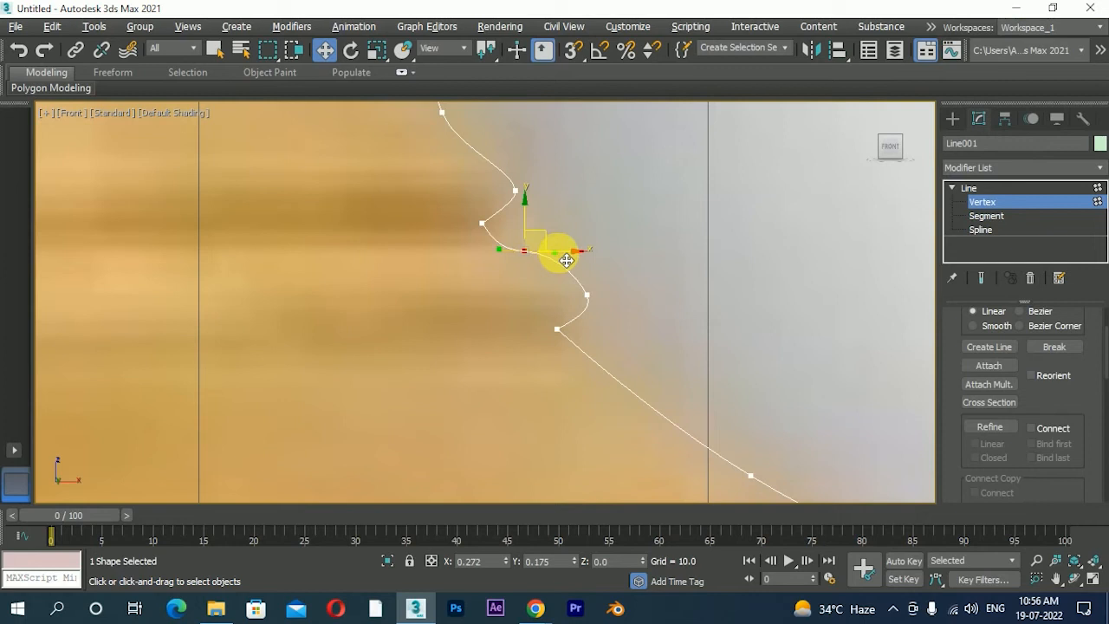
pyautogui.click(590, 291)
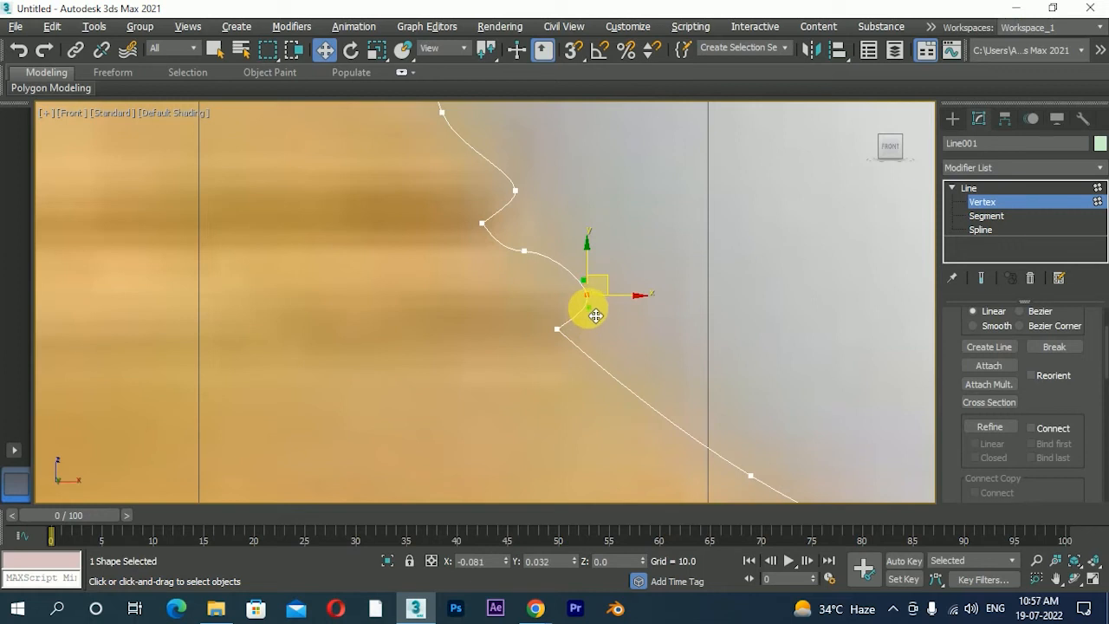
pyautogui.scroll(-3, 595, 315)
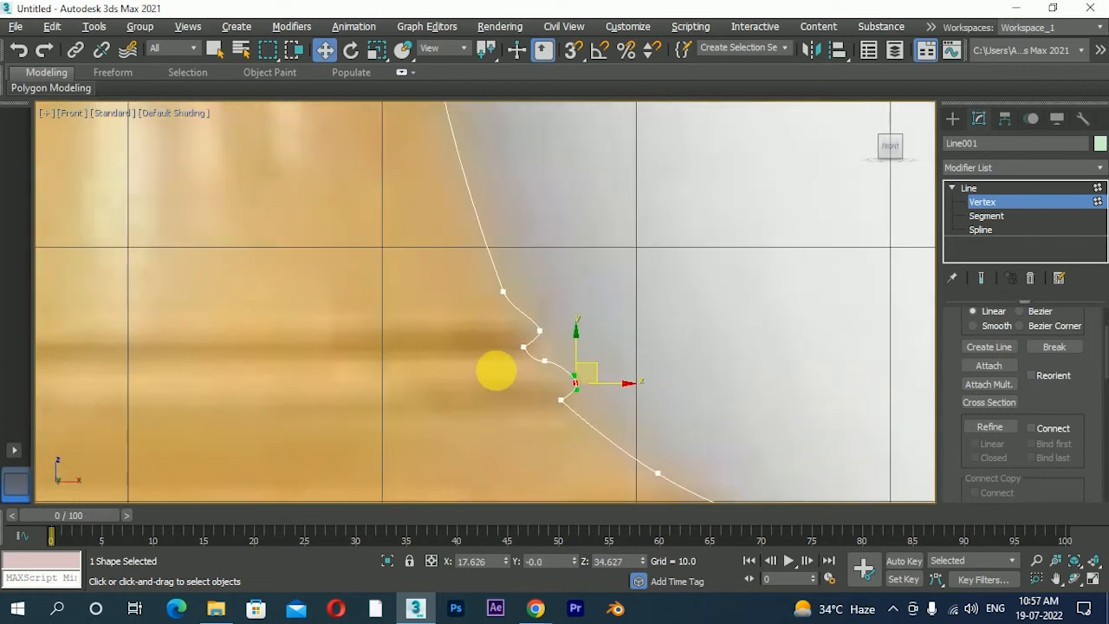
# Step: Convert the two stacked vertices at the outer end of the dark groove to Bezier
pyautogui.scroll(6, 496, 370)
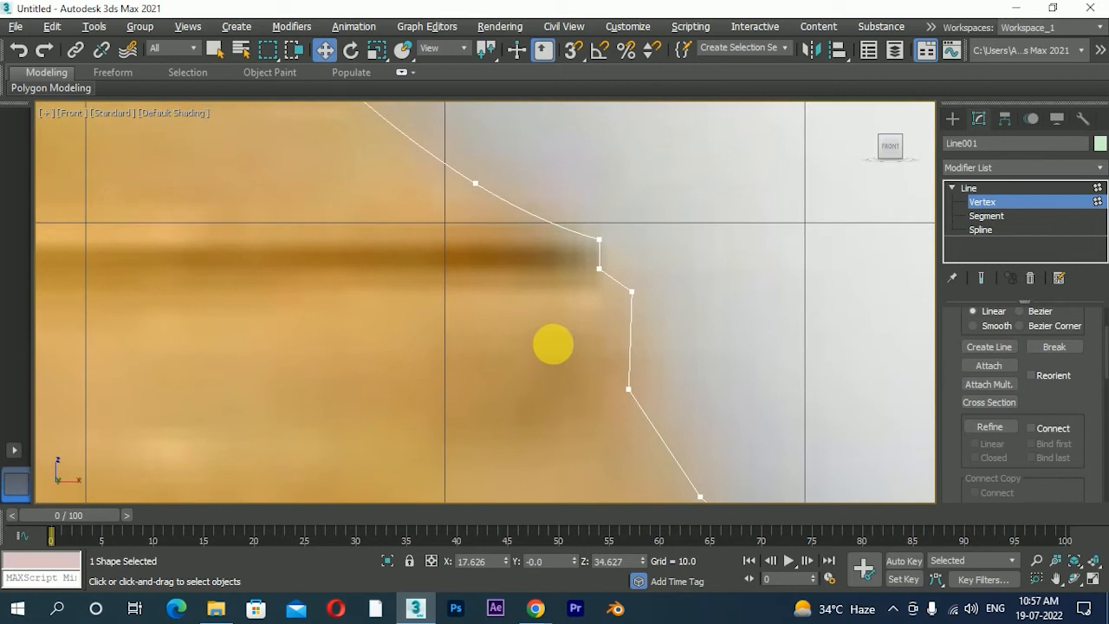
pyautogui.click(599, 240)
pyautogui.rightClick(597, 240)
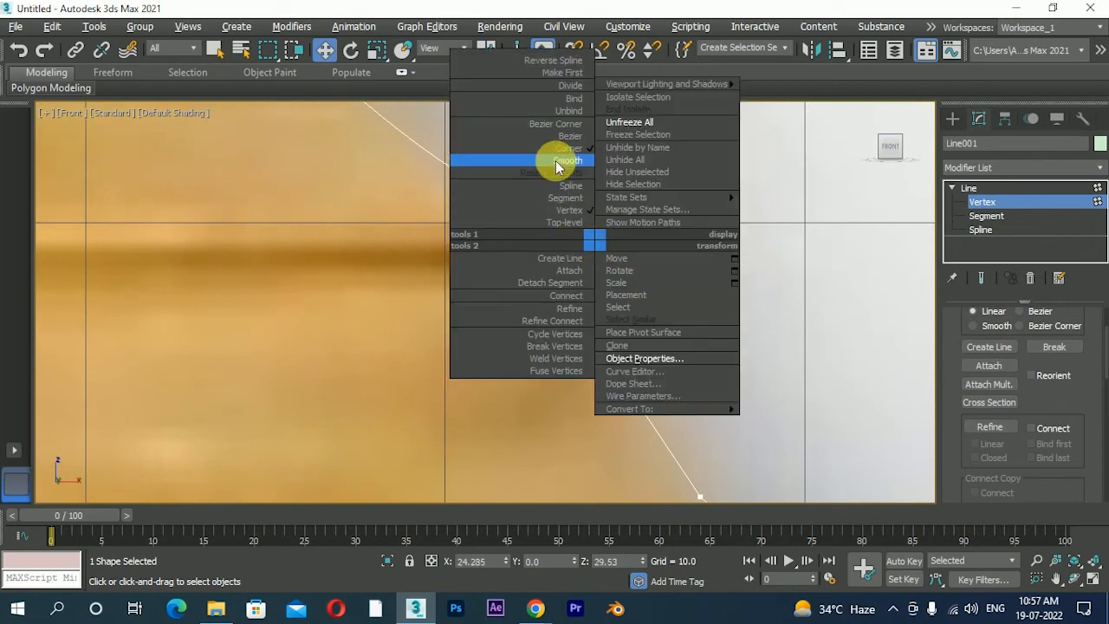
pyautogui.click(564, 137)
pyautogui.click(599, 268)
pyautogui.rightClick(594, 263)
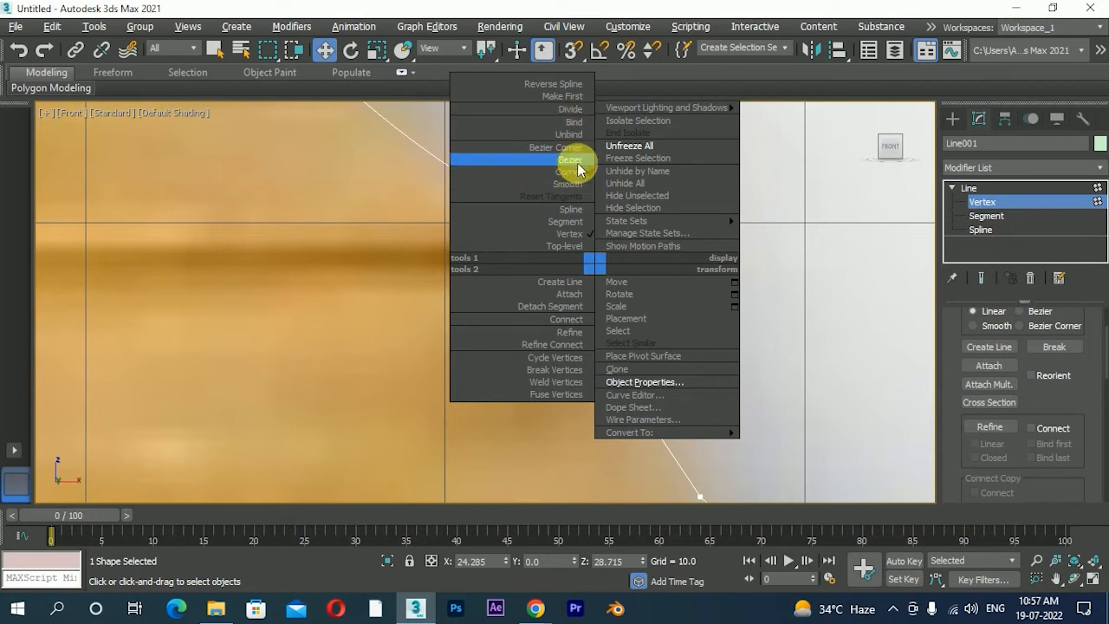
pyautogui.click(577, 164)
# Step: Adjust the tangent handles of the two groove vertices to form a small rounded lip curving into the recess
pyautogui.moveTo(600, 289); pyautogui.dragTo(623, 274)
pyautogui.scroll(3, 612, 231)
pyautogui.click(585, 249)
pyautogui.moveTo(476, 240); pyautogui.dragTo(619, 271)
pyautogui.click(606, 239)
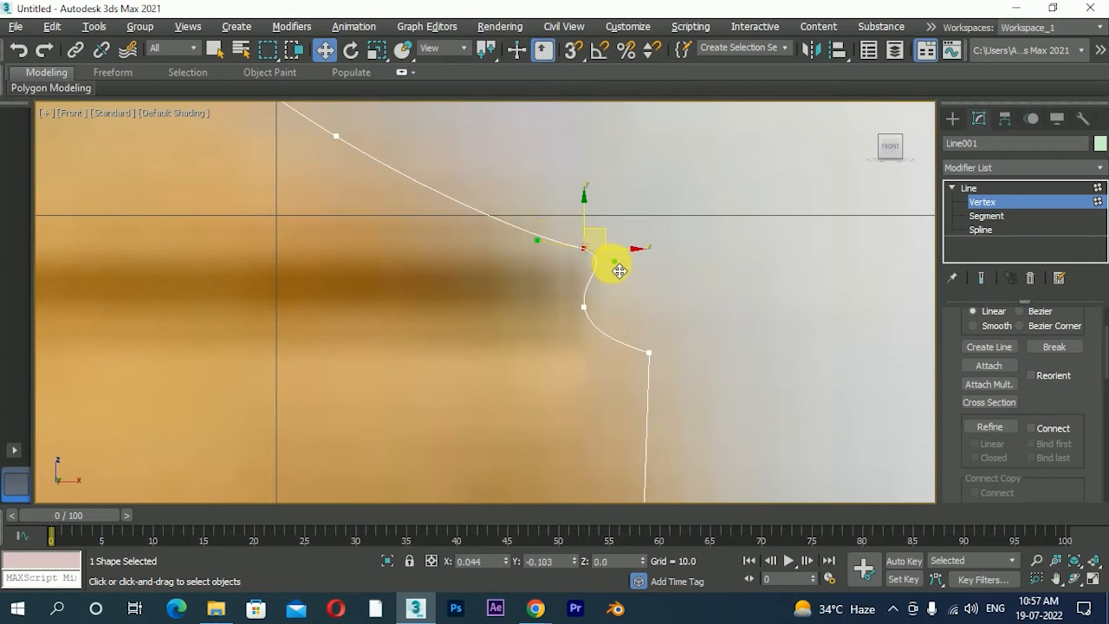
# Step: Convert the vertex just below the dark groove to Smooth and move it to about X 24.91, Z 27.58
pyautogui.scroll(-3, 614, 278)
pyautogui.moveTo(624, 362); pyautogui.dragTo(604, 326, button='middle')
pyautogui.moveTo(625, 271); pyautogui.dragTo(599, 290)
pyautogui.rightClick(593, 288)
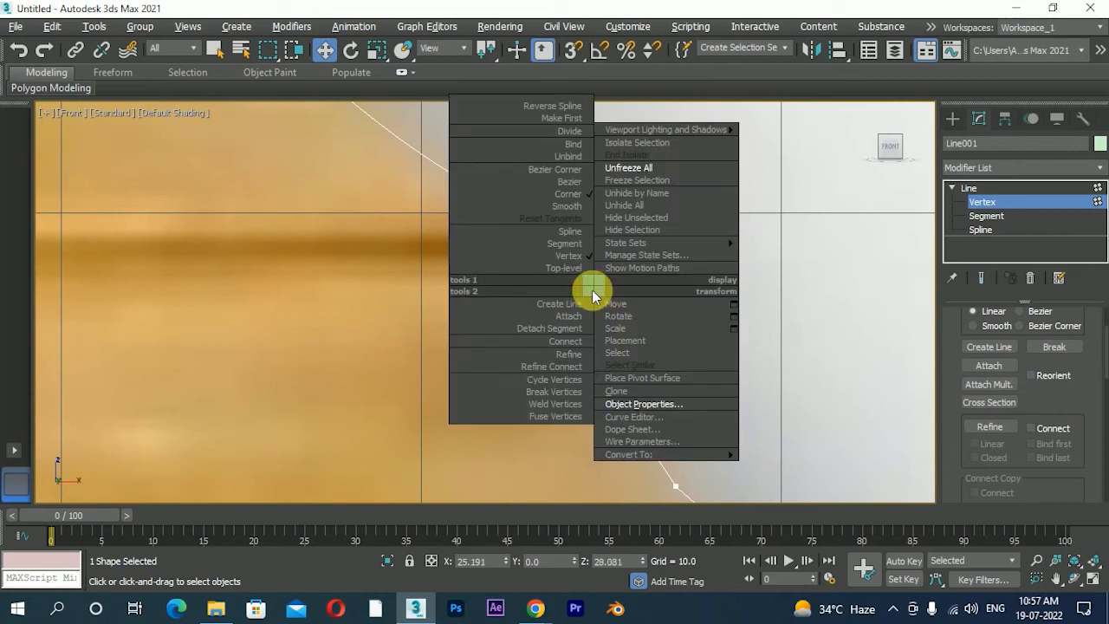
pyautogui.click(560, 208)
pyautogui.scroll(-3, 604, 301)
pyautogui.moveTo(610, 299); pyautogui.dragTo(635, 339)
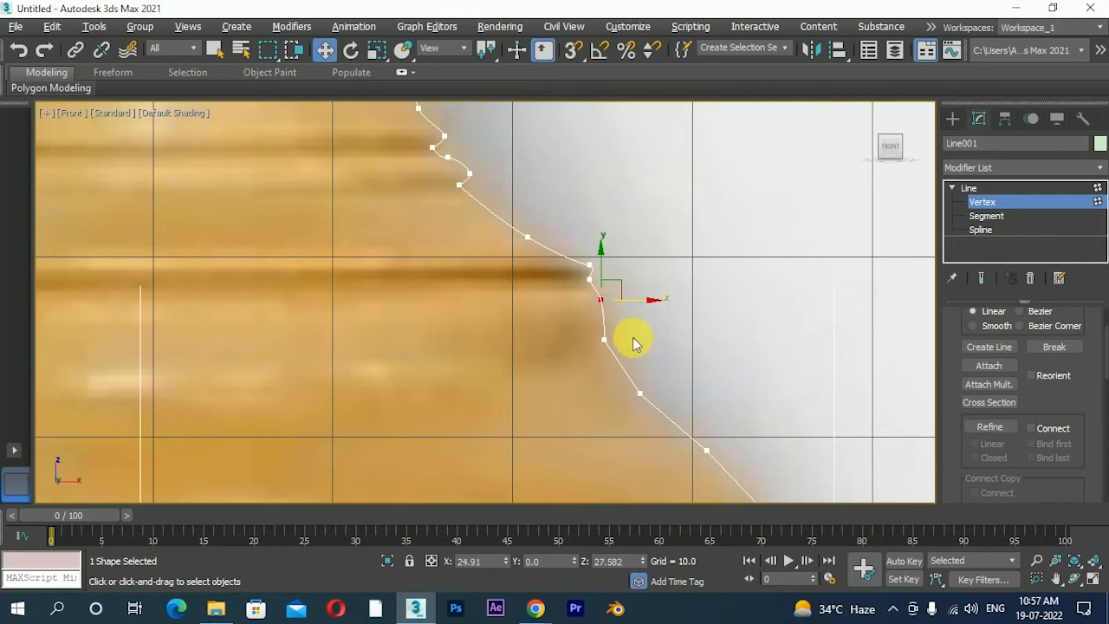
# Step: Convert the second vertex below the dark groove to Smooth and delete the slope vertex beneath it
pyautogui.scroll(-3, 598, 321)
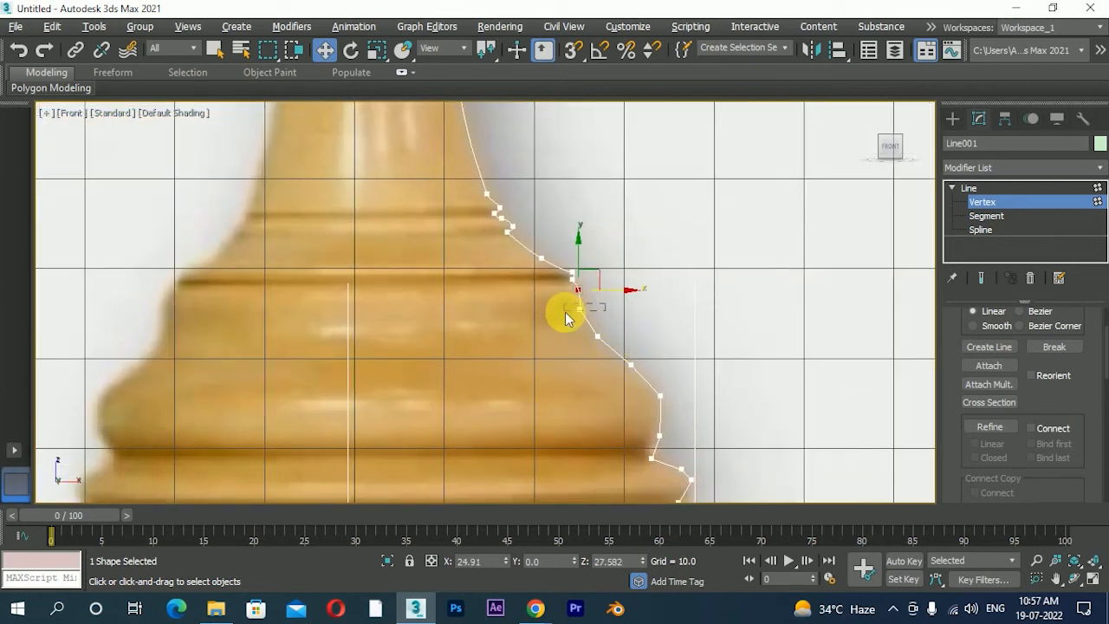
pyautogui.scroll(2, 574, 309)
pyautogui.rightClick(576, 301)
pyautogui.click(548, 217)
pyautogui.moveTo(579, 324); pyautogui.dragTo(597, 334)
pyautogui.moveTo(651, 340); pyautogui.dragTo(606, 368)
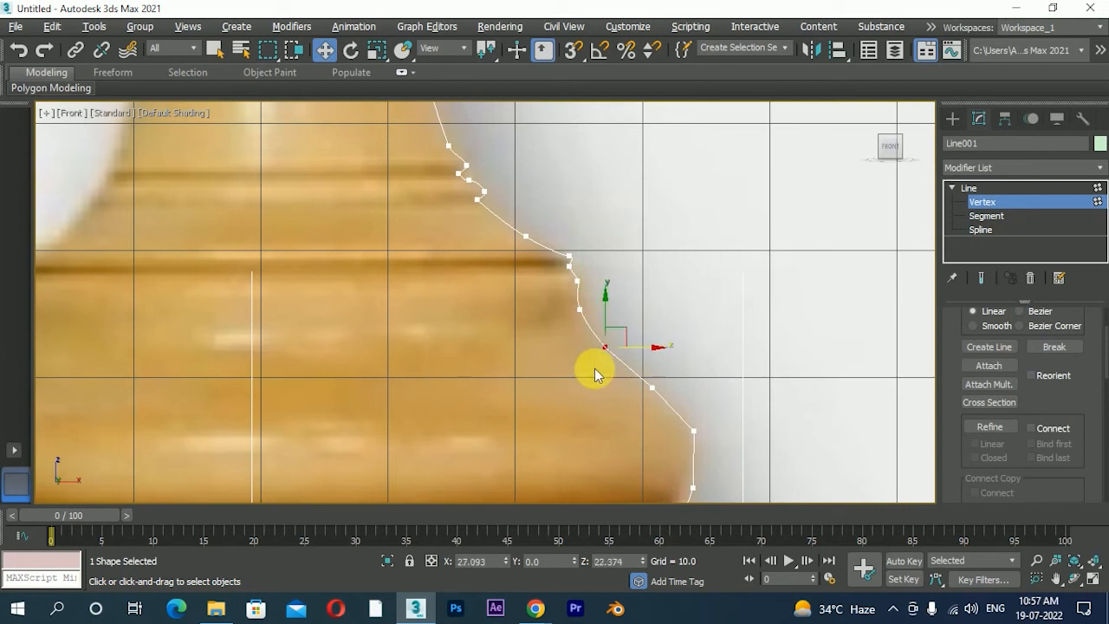
pyautogui.press('Delete')
# Step: Smooth the vertex midway down the slope above the base bulge, and move it to about X 29.06, Z 20.63
pyautogui.click(653, 385)
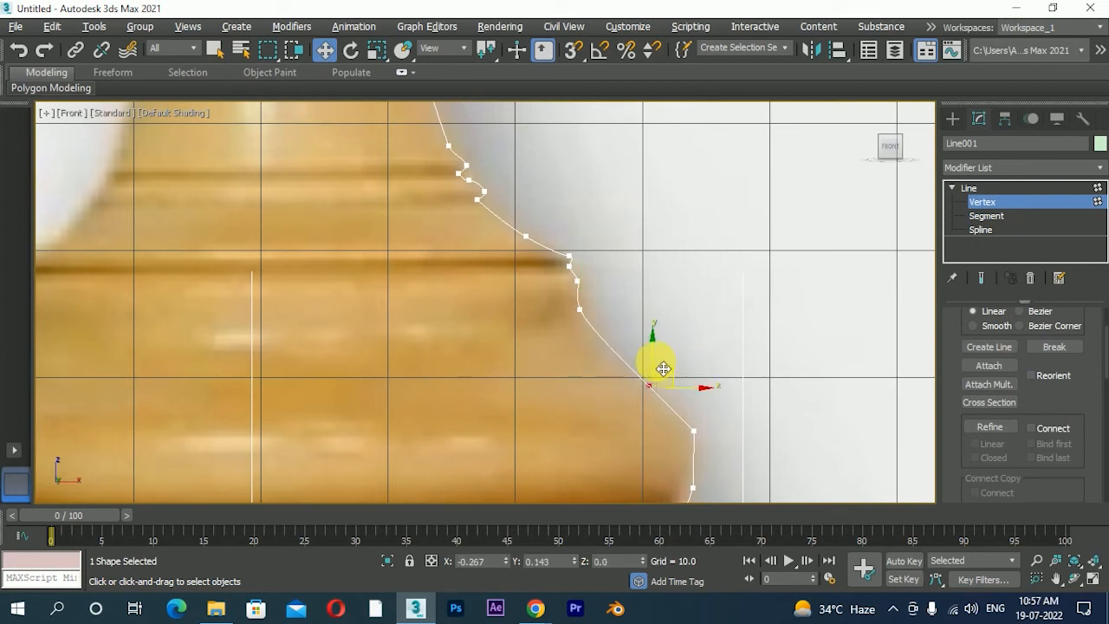
pyautogui.rightClick(654, 357)
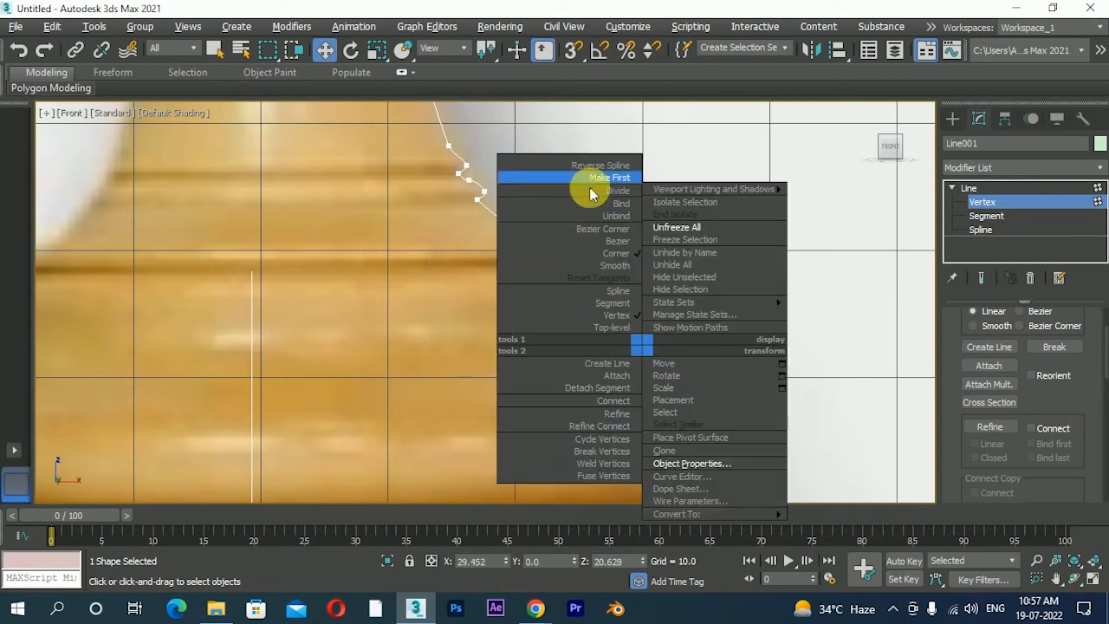
pyautogui.click(612, 238)
pyautogui.moveTo(689, 376); pyautogui.dragTo(676, 378)
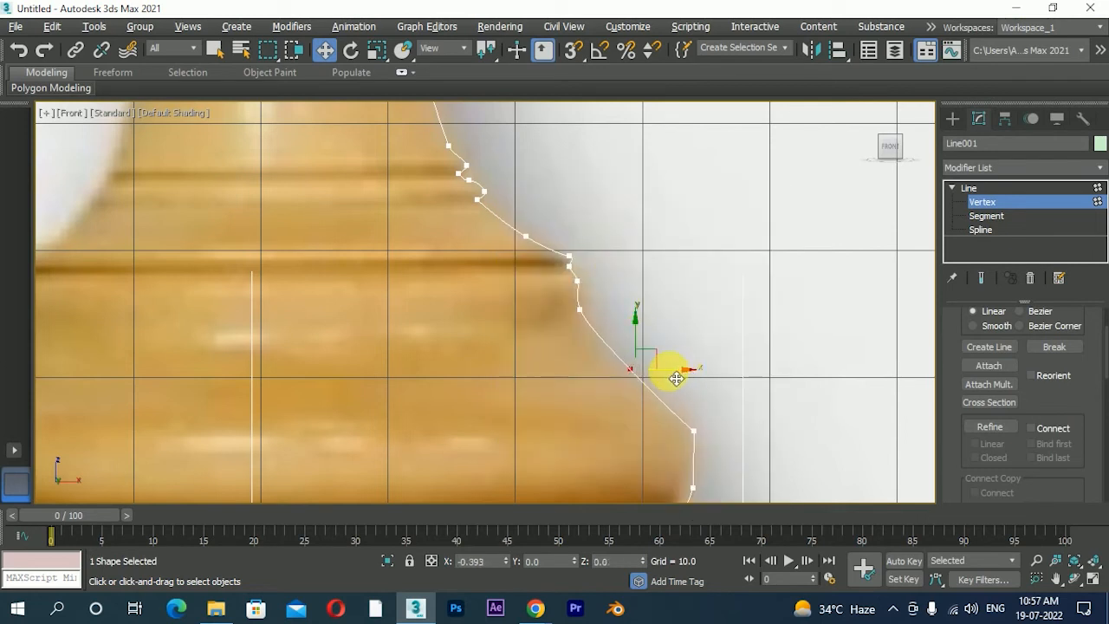
# Step: Round the base bulge by converting its upper vertex to Bezier with an adjusted tangent and its lower vertex to Smooth
pyautogui.moveTo(679, 417); pyautogui.dragTo(619, 269, button='middle')
pyautogui.click(633, 284)
pyautogui.rightClick(624, 290)
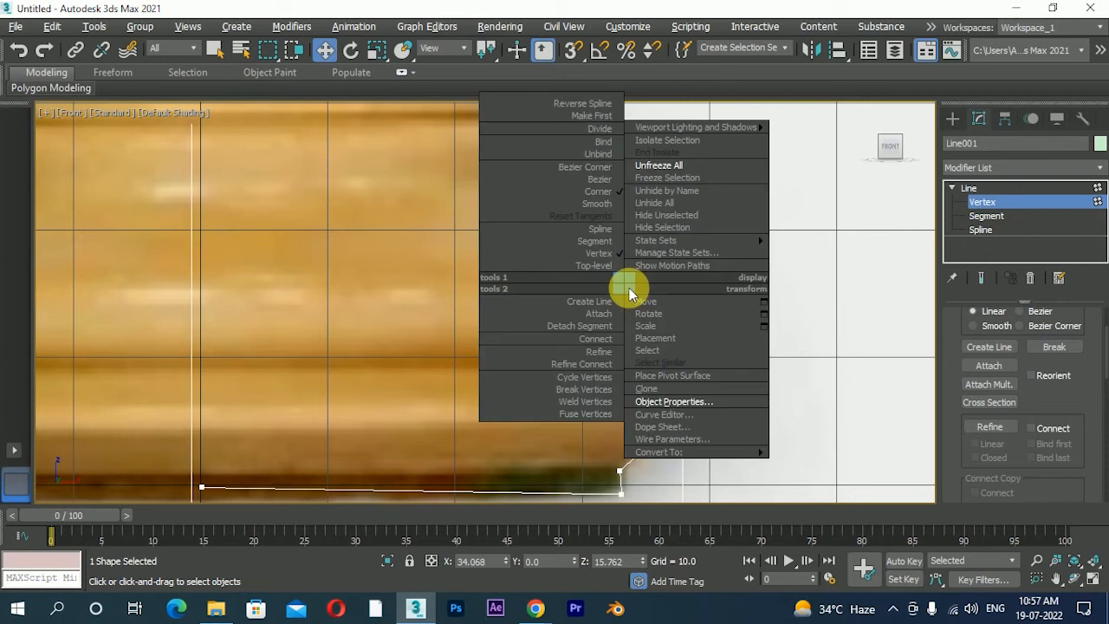
pyautogui.click(600, 188)
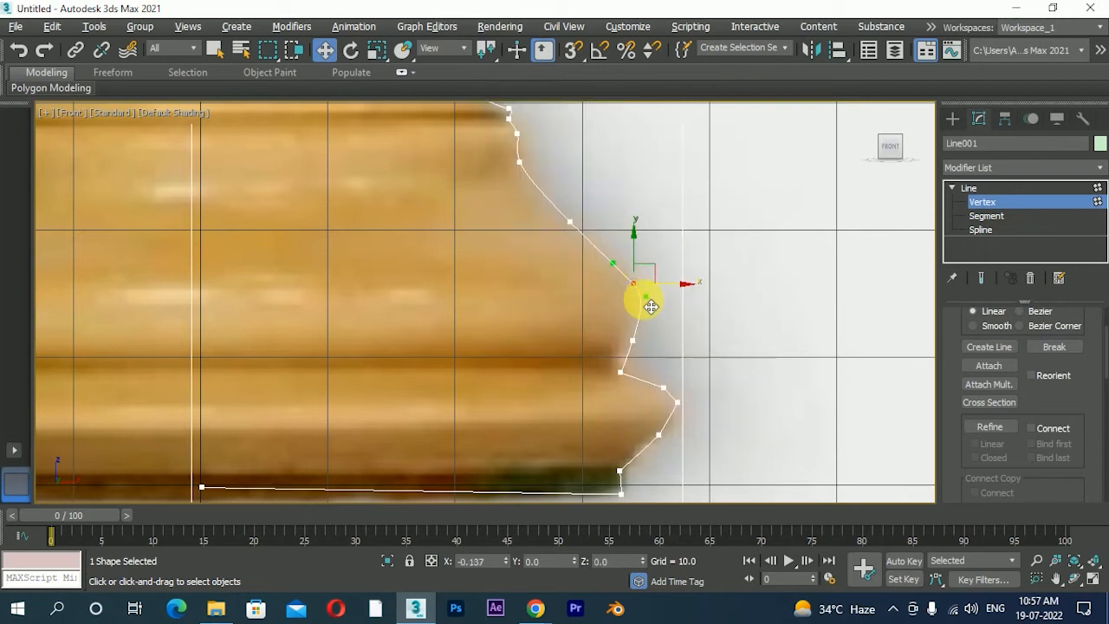
pyautogui.click(632, 341)
pyautogui.rightClick(625, 341)
pyautogui.click(585, 304)
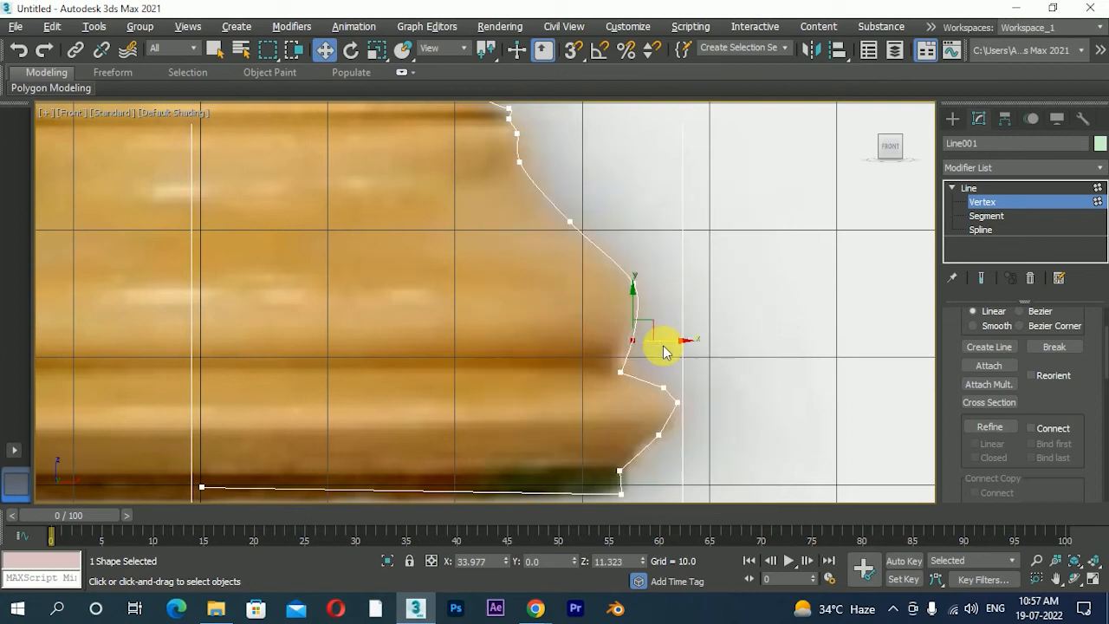
# Step: Move the groove vertex beneath the base bulge to about X 32.81, Z 9.31, and convert it to Bezier with an adjusted lower tangent
pyautogui.click(619, 367)
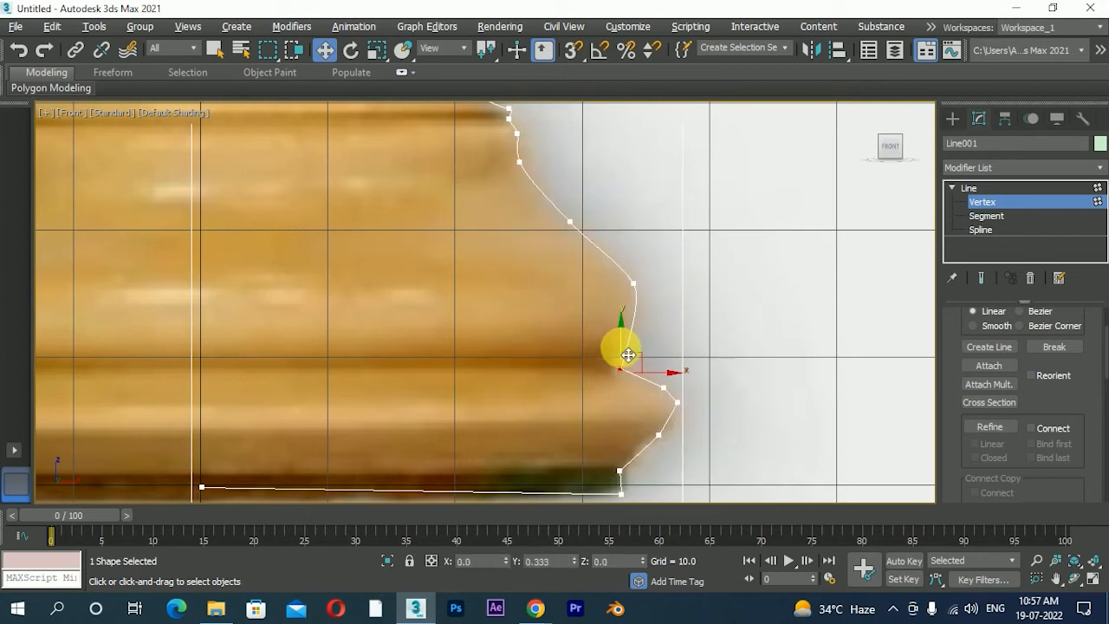
pyautogui.moveTo(628, 354); pyautogui.dragTo(642, 372)
pyautogui.rightClick(622, 358)
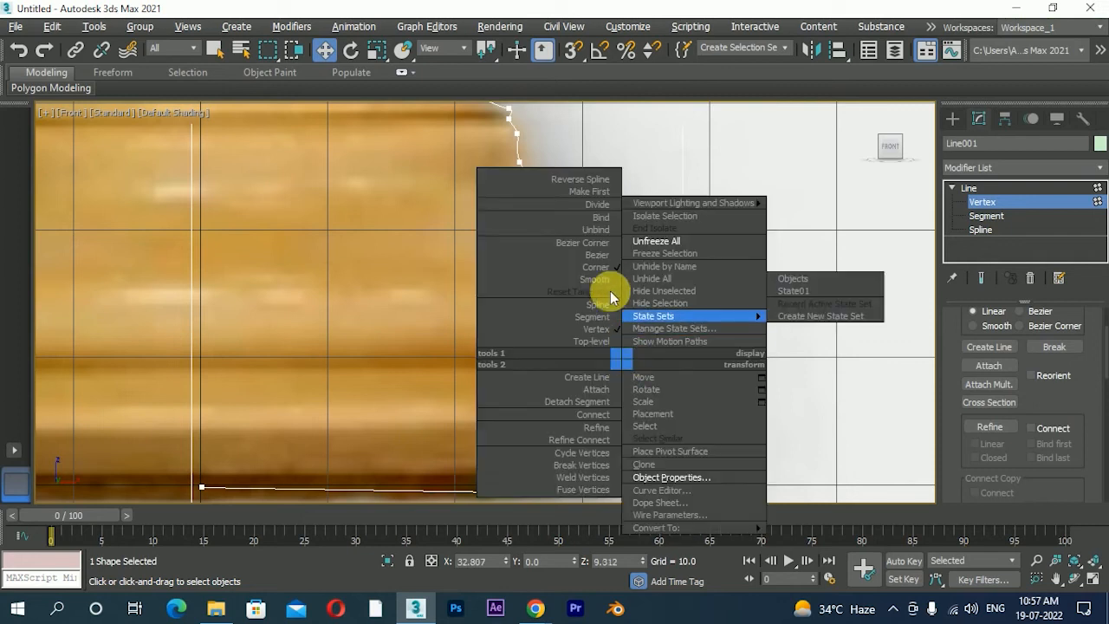
pyautogui.click(542, 257)
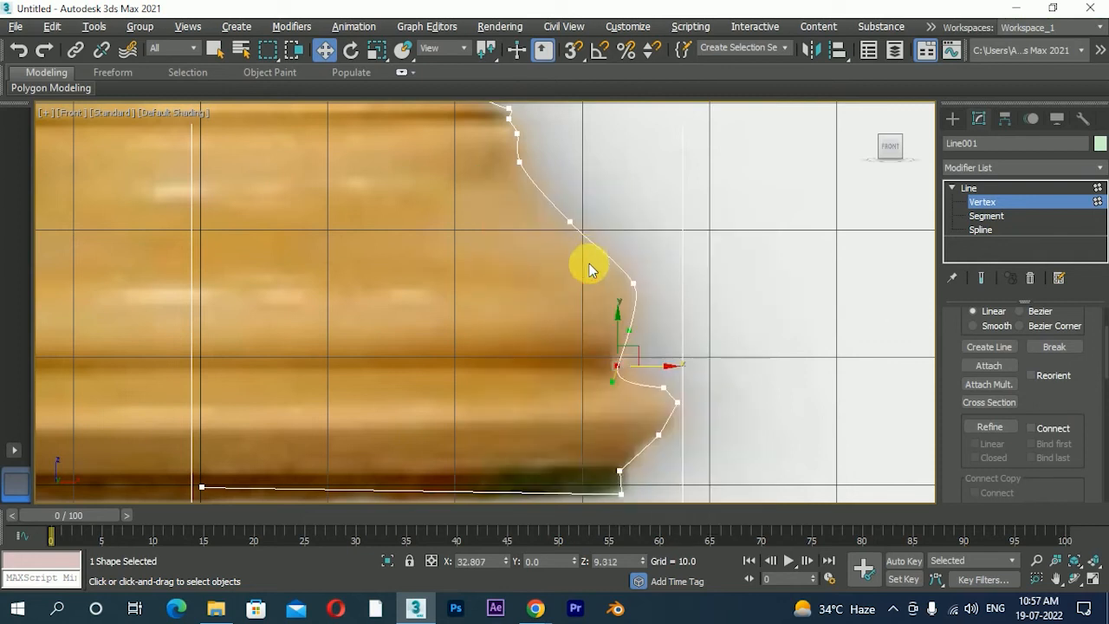
pyautogui.moveTo(614, 392); pyautogui.dragTo(633, 392)
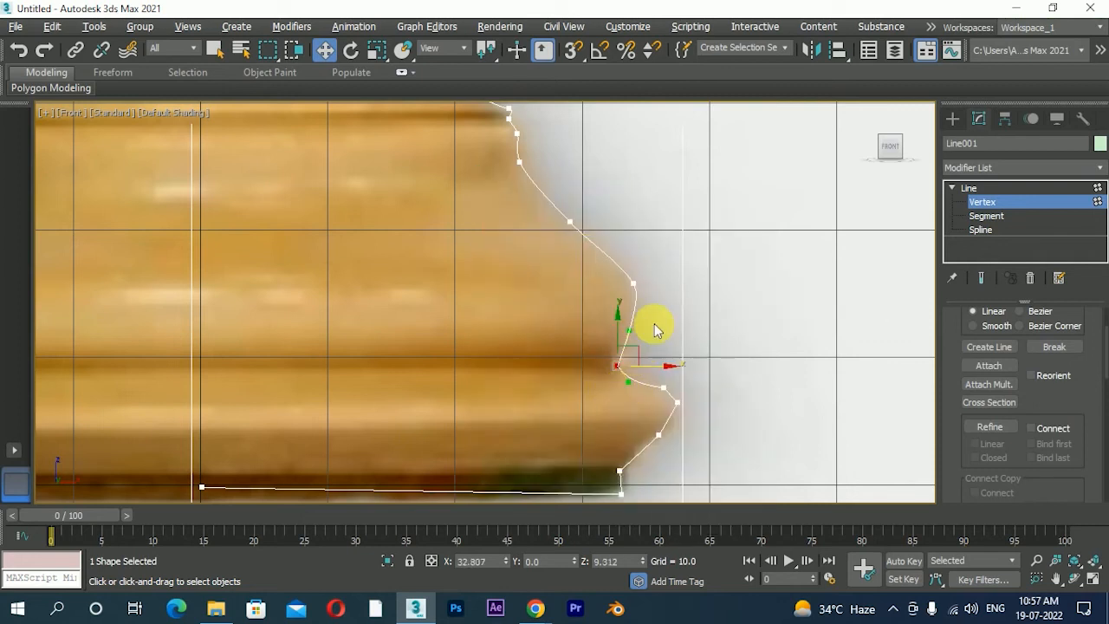
pyautogui.click(619, 357)
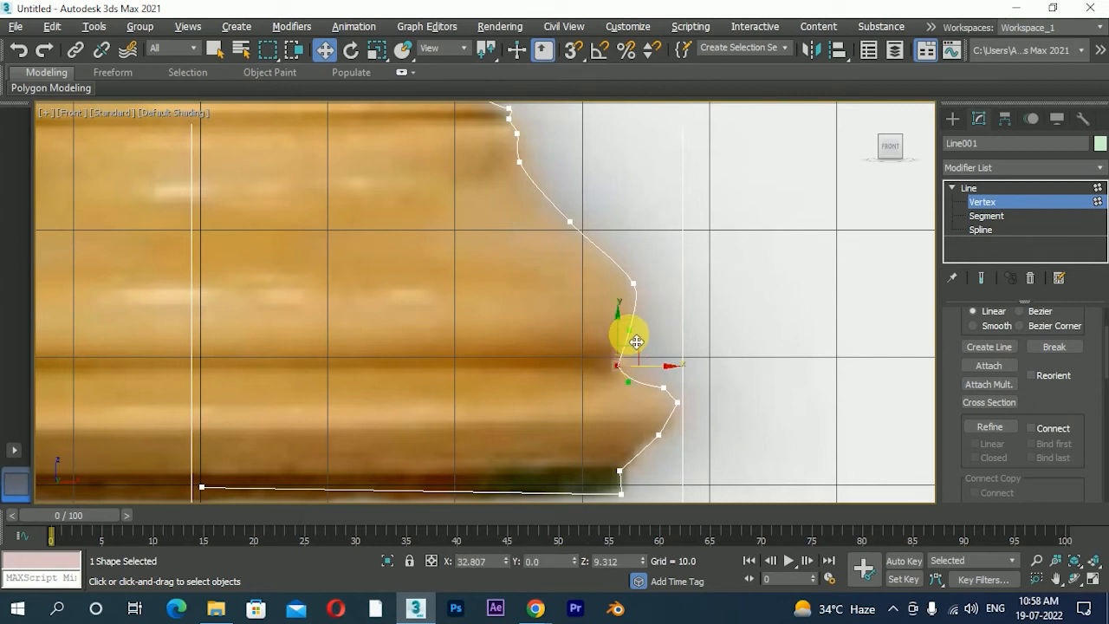
# Step: Convert the foot ring's upper vertex to Bezier and round off its outermost vertex
pyautogui.moveTo(633, 408); pyautogui.dragTo(597, 379, button='middle')
pyautogui.click(621, 365)
pyautogui.rightClick(621, 367)
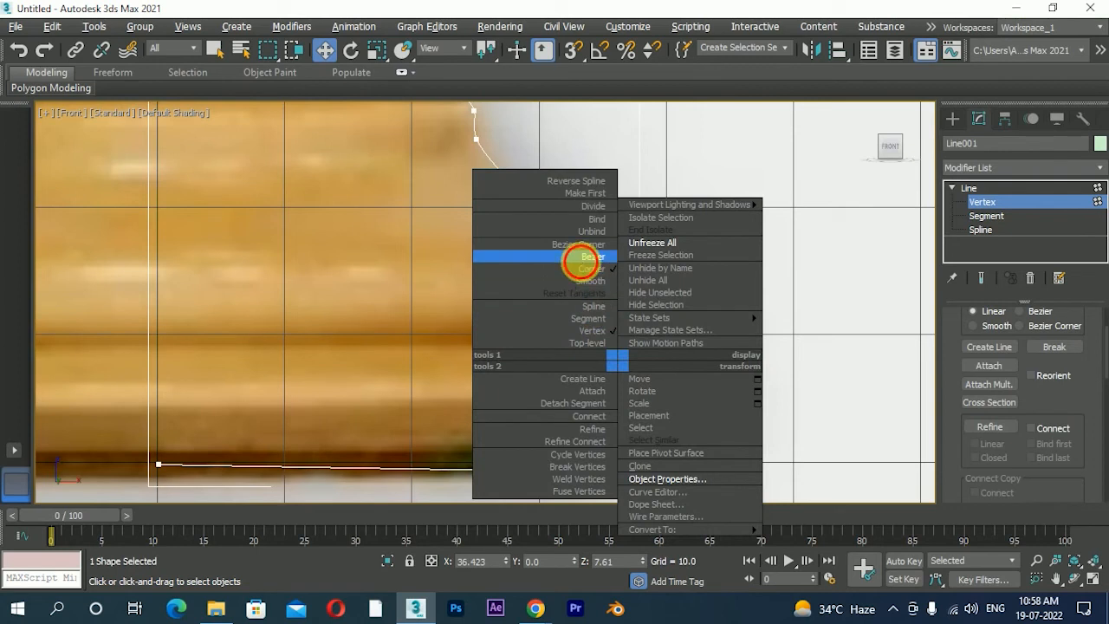
pyautogui.click(579, 265)
pyautogui.rightClick(632, 379)
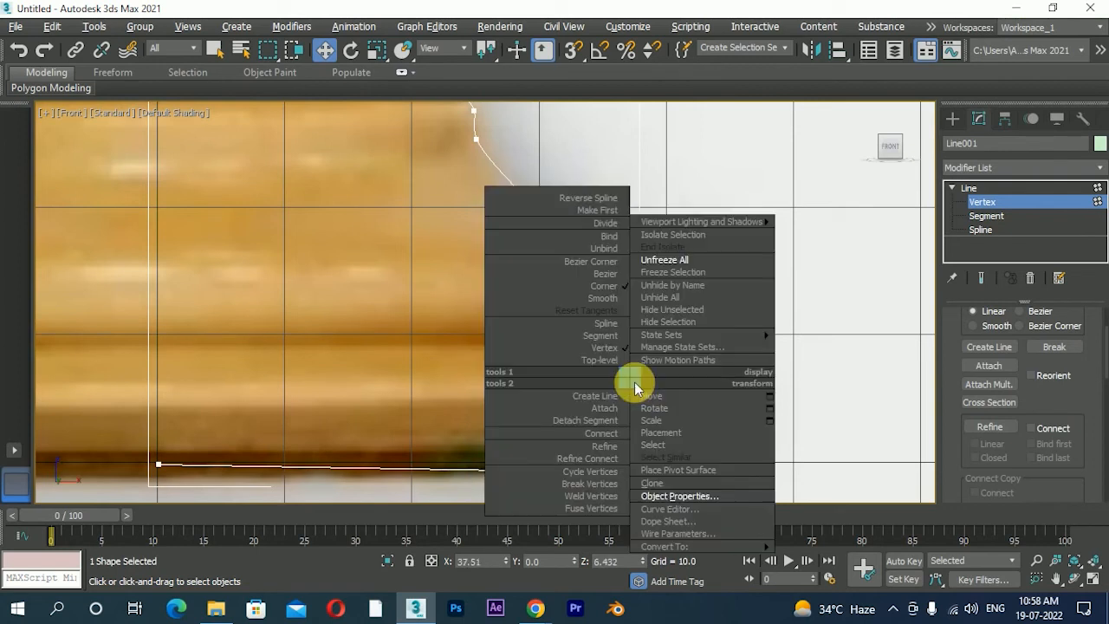
pyautogui.press('Escape')
# Step: Convert the foot ring's lower vertex to Bezier, adjust its tangent, and lower the ring's outermost and upper vertices slightly
pyautogui.click(621, 418)
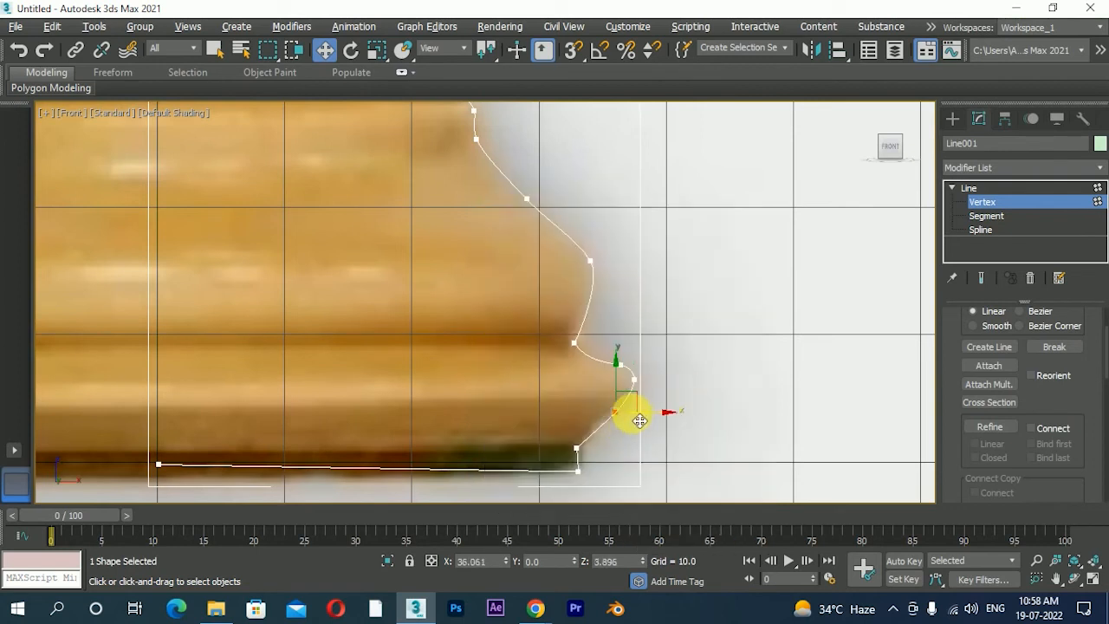
pyautogui.rightClick(622, 414)
pyautogui.click(593, 302)
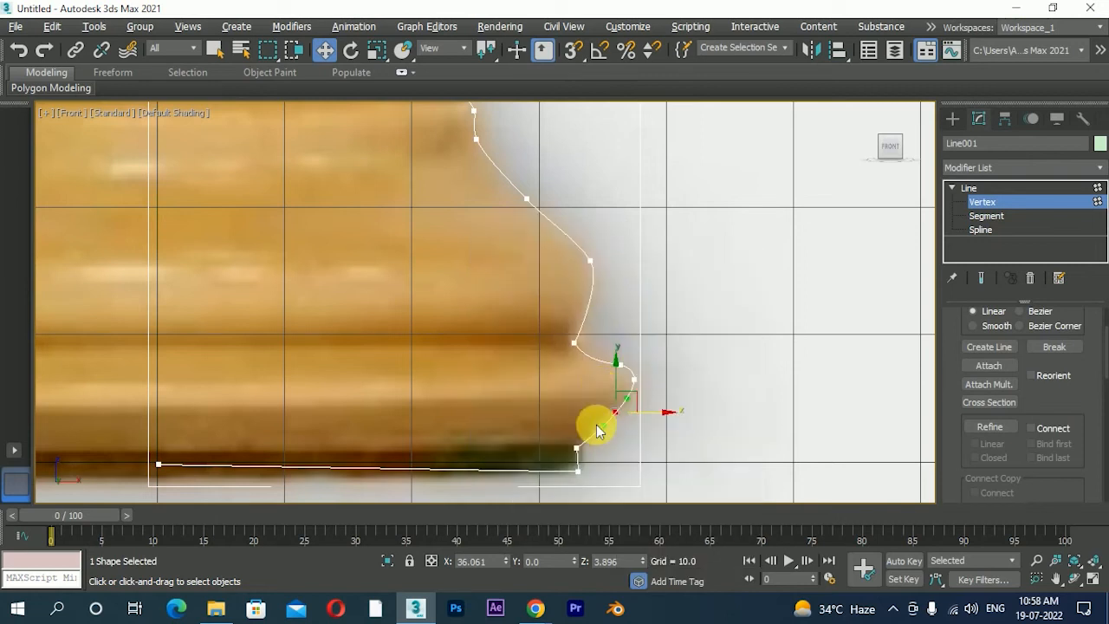
pyautogui.moveTo(609, 433); pyautogui.dragTo(600, 422)
pyautogui.scroll(4, 656, 379)
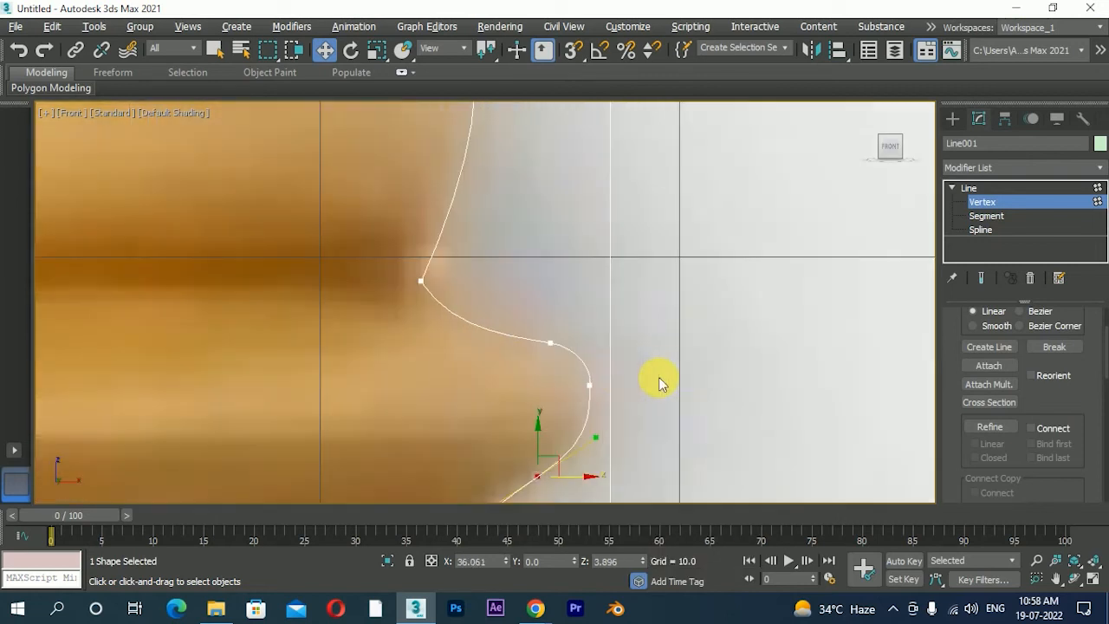
pyautogui.moveTo(594, 356); pyautogui.dragTo(598, 380)
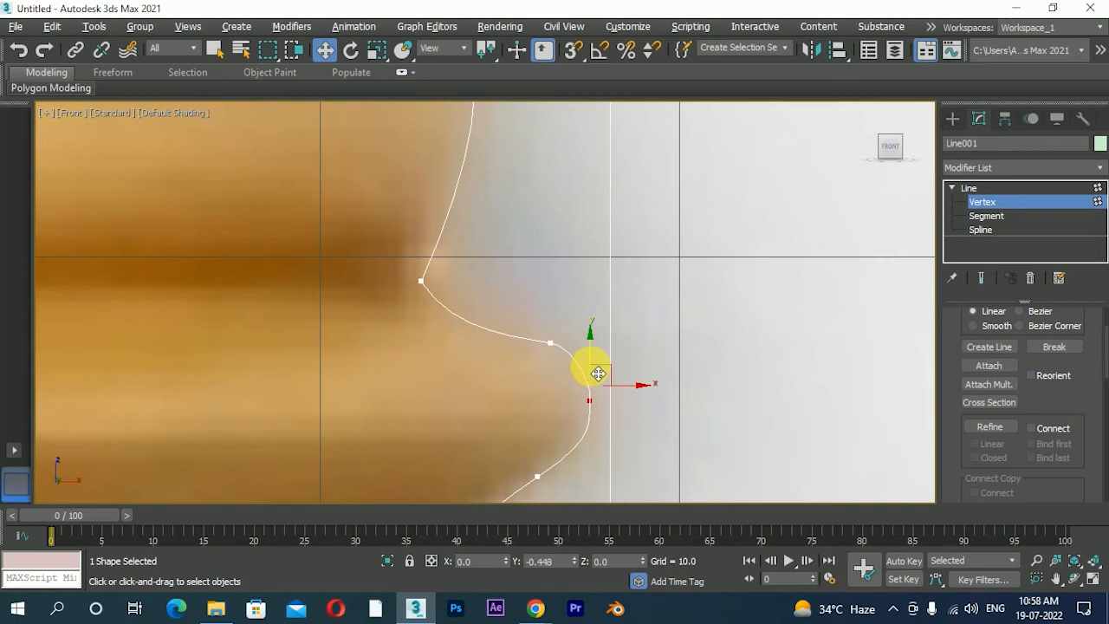
pyautogui.click(553, 344)
# Step: Adjust the base's two bottom corner vertices, moving the upper one to about X 33.16, Z 1.41 and converting it to Bezier
pyautogui.scroll(-3, 594, 412)
pyautogui.moveTo(594, 408); pyautogui.dragTo(598, 230, button='middle')
pyautogui.moveTo(540, 301); pyautogui.dragTo(485, 345)
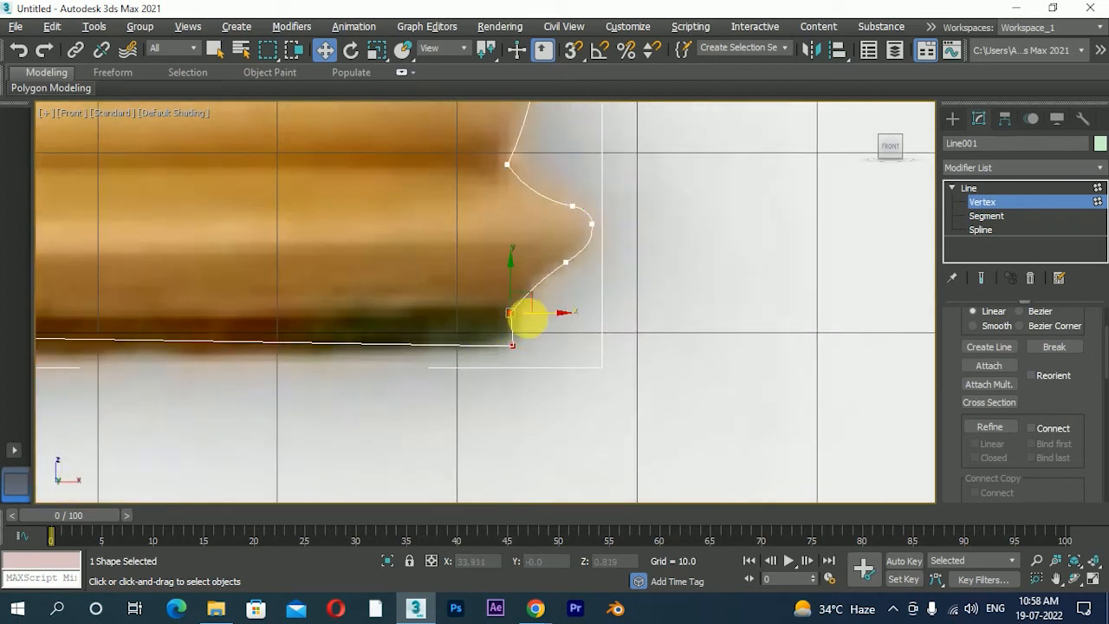
pyautogui.moveTo(539, 317); pyautogui.dragTo(506, 298)
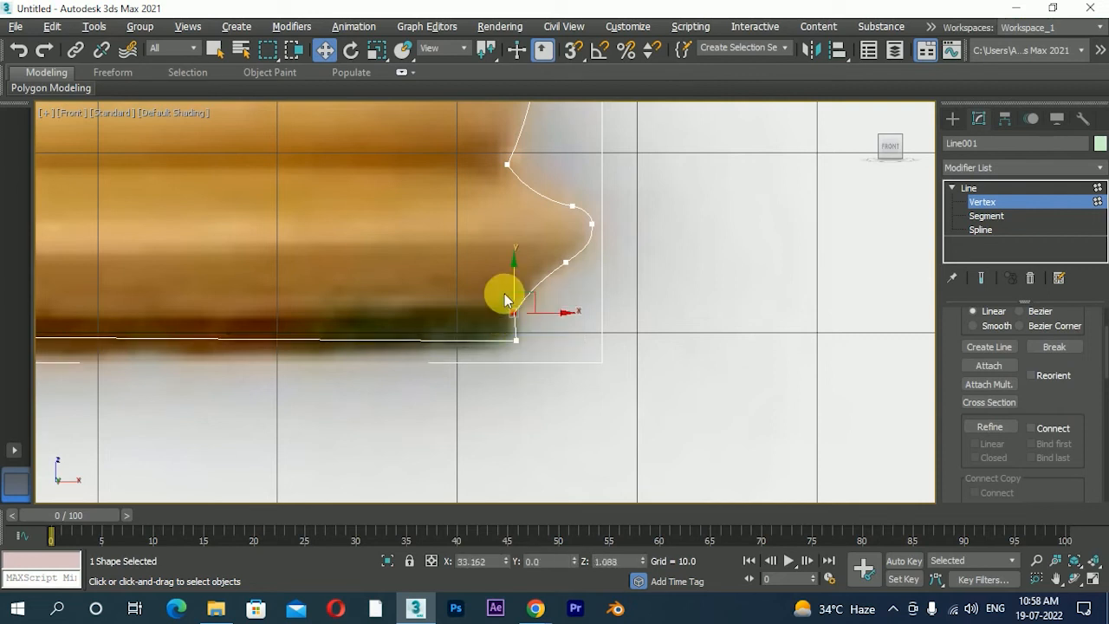
pyautogui.rightClick(512, 259)
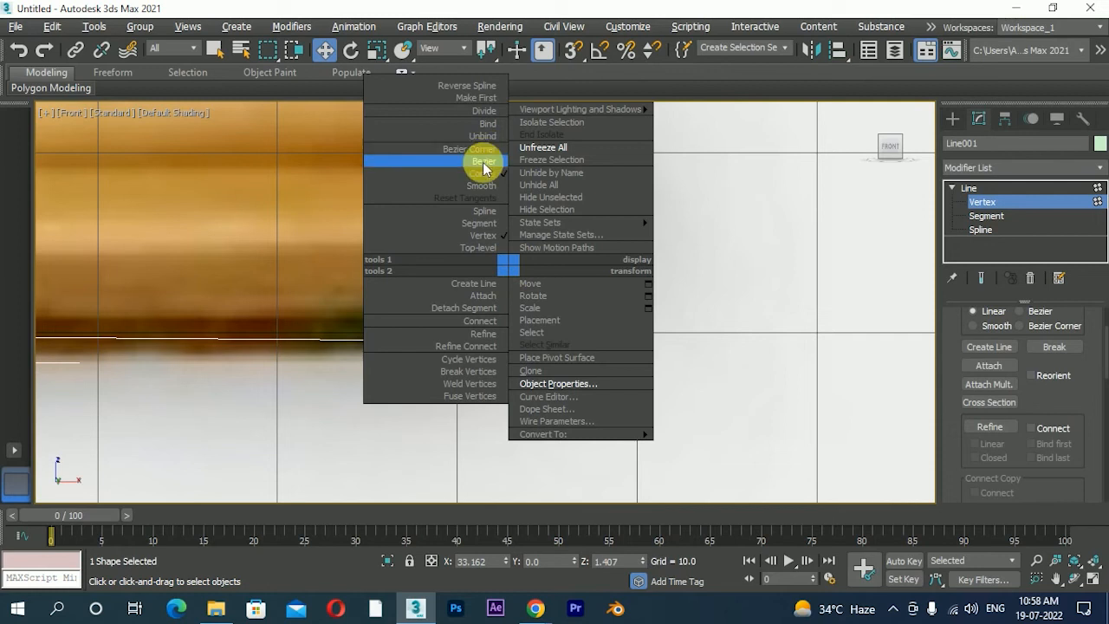
pyautogui.click(483, 163)
pyautogui.moveTo(506, 319); pyautogui.dragTo(530, 334)
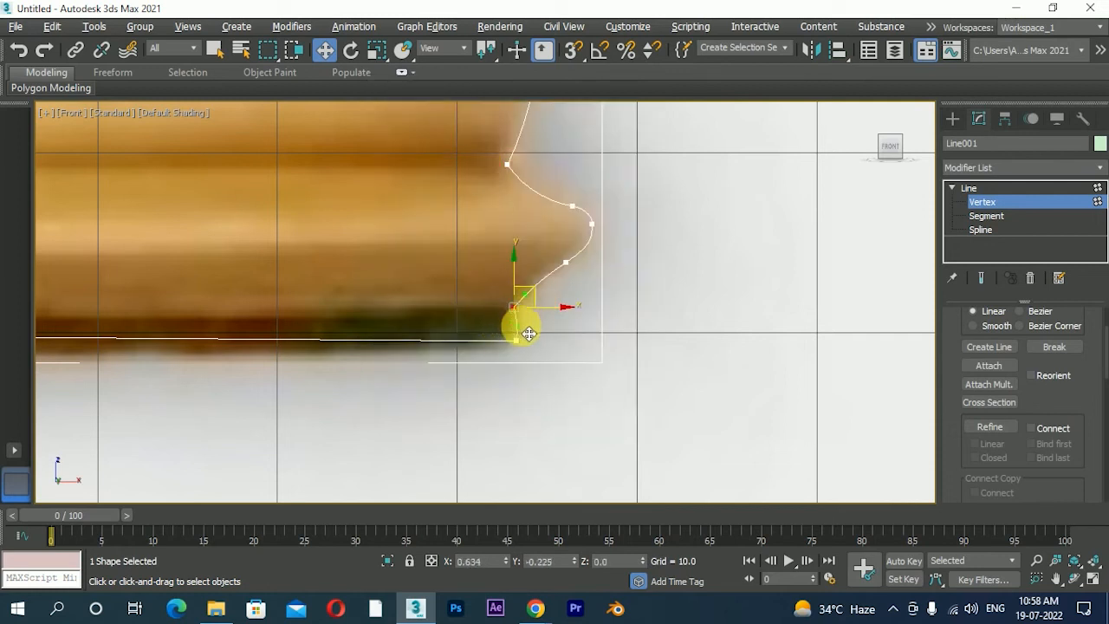
# Step: Finish vertex editing and apply a Lathe modifier to the profile line with its axis aligned to Min
pyautogui.scroll(-6, 532, 378)
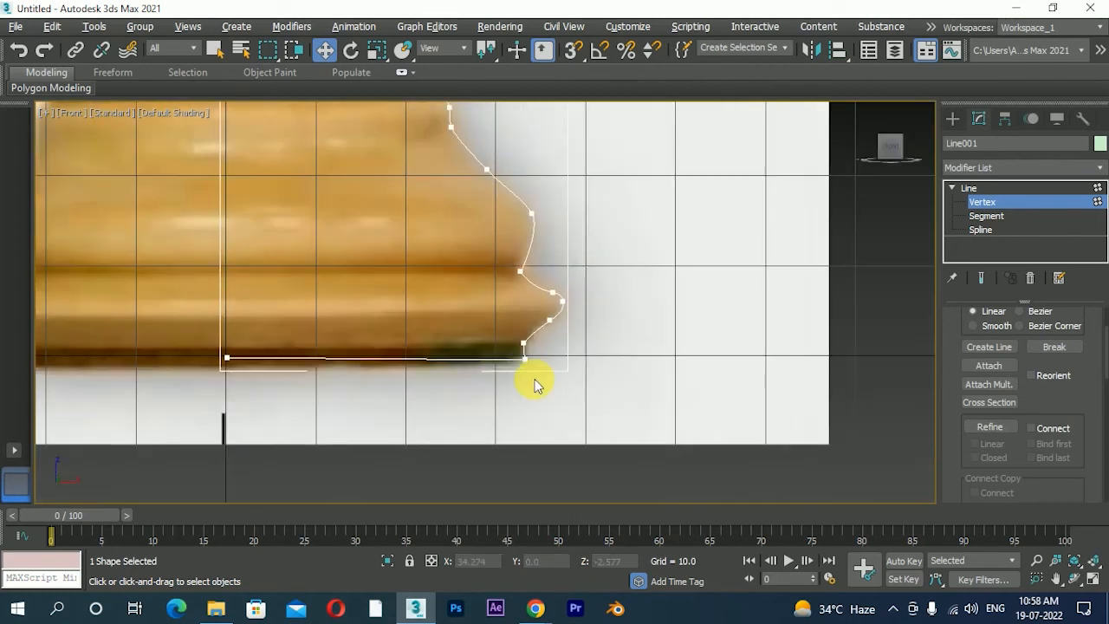
pyautogui.moveTo(558, 349); pyautogui.dragTo(590, 438, button='middle')
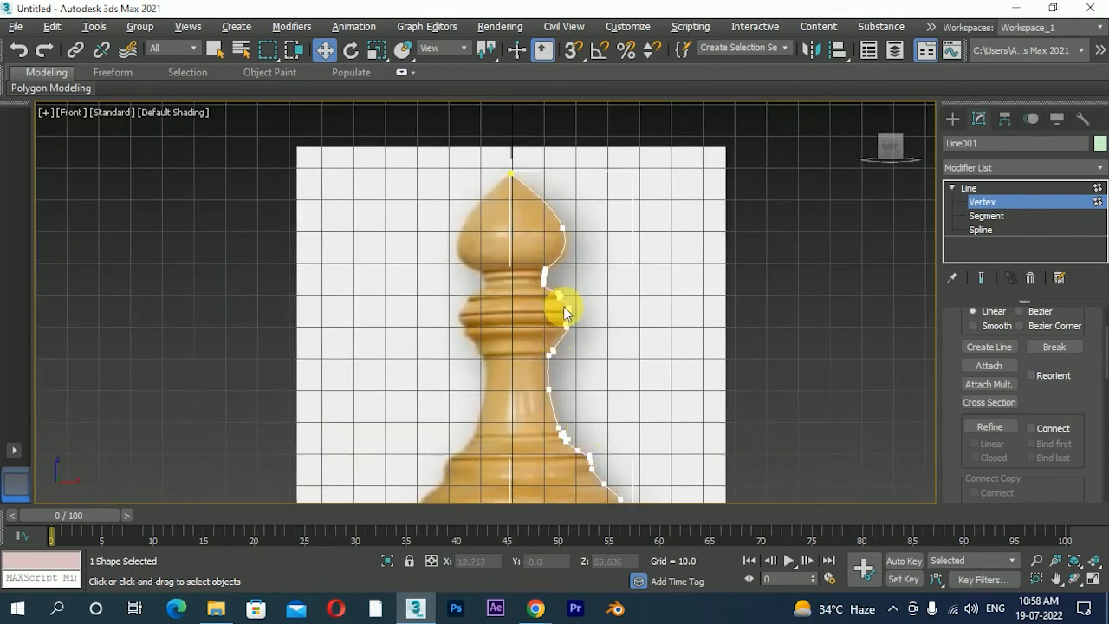
pyautogui.click(970, 189)
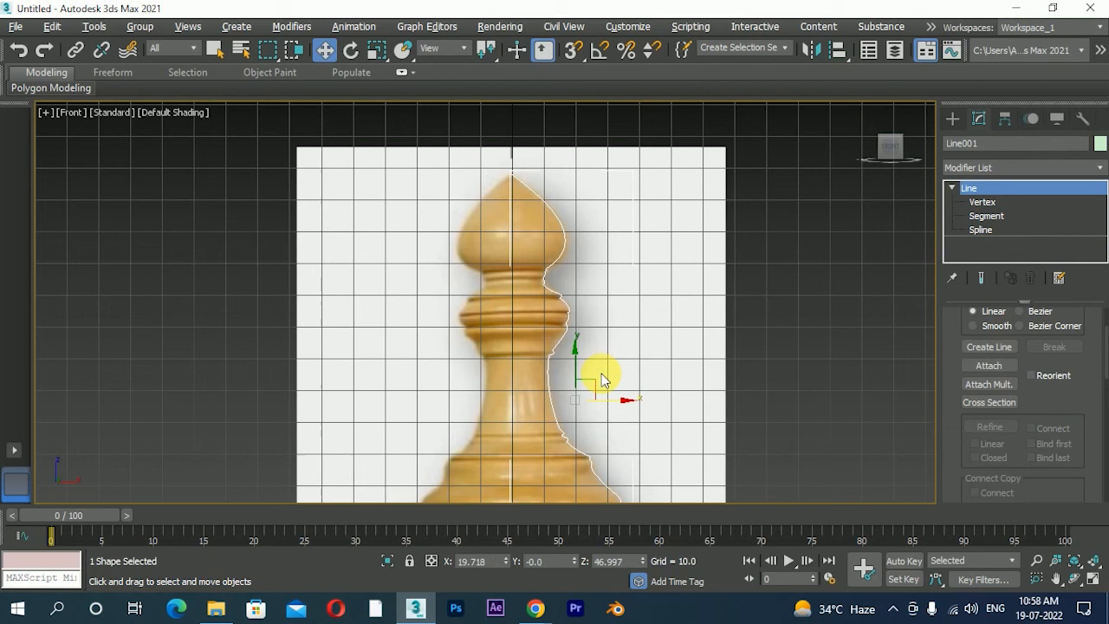
pyautogui.moveTo(585, 342); pyautogui.dragTo(607, 228, button='middle')
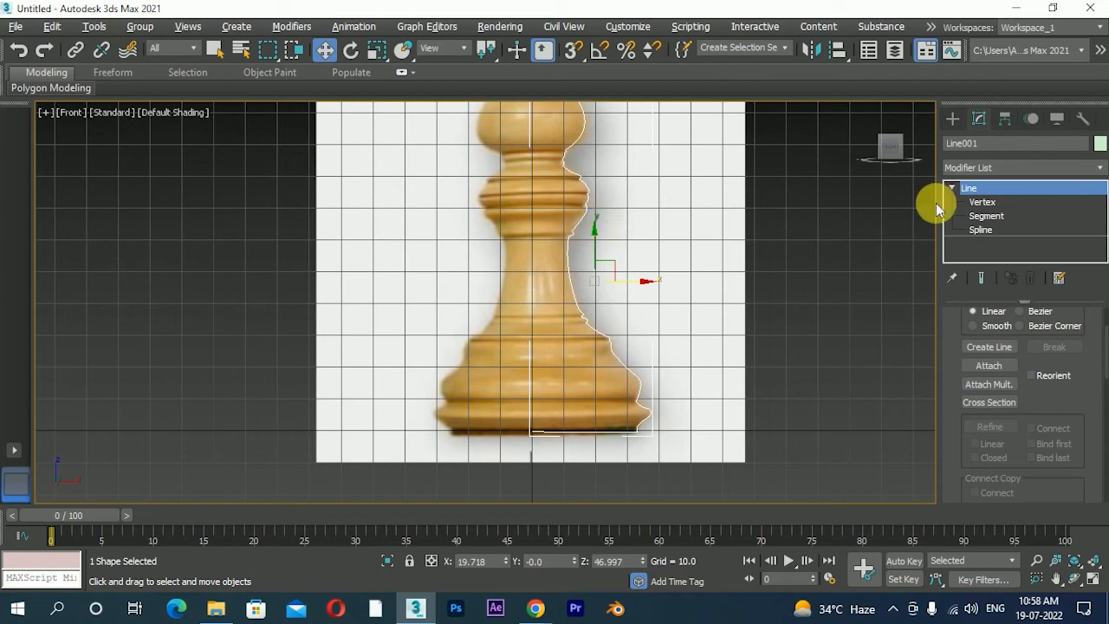
pyautogui.click(1098, 169)
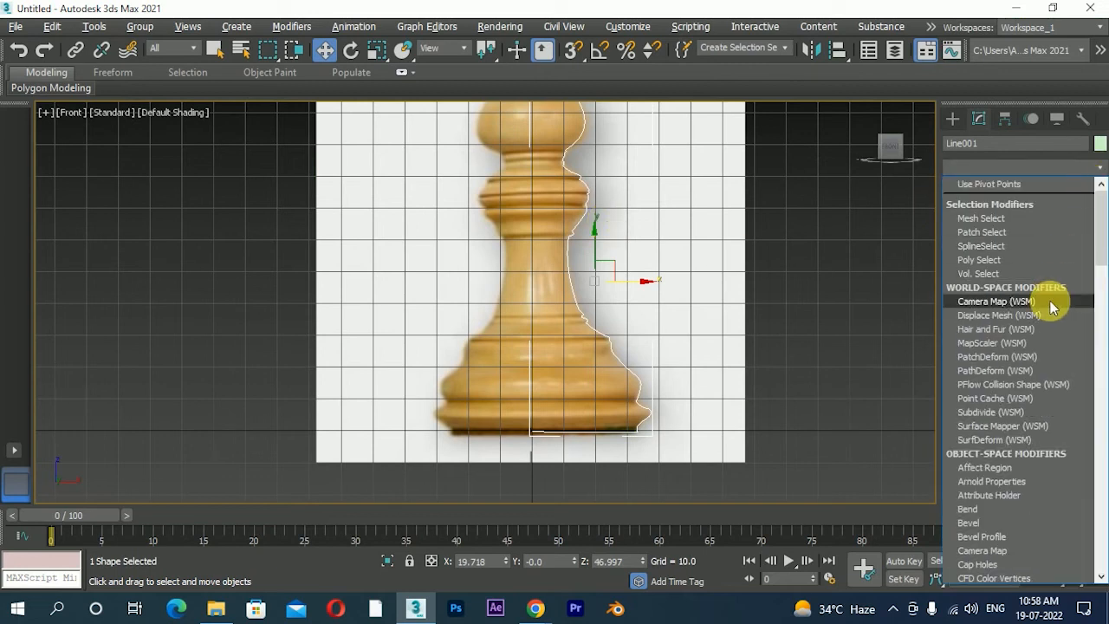
pyautogui.press('l')
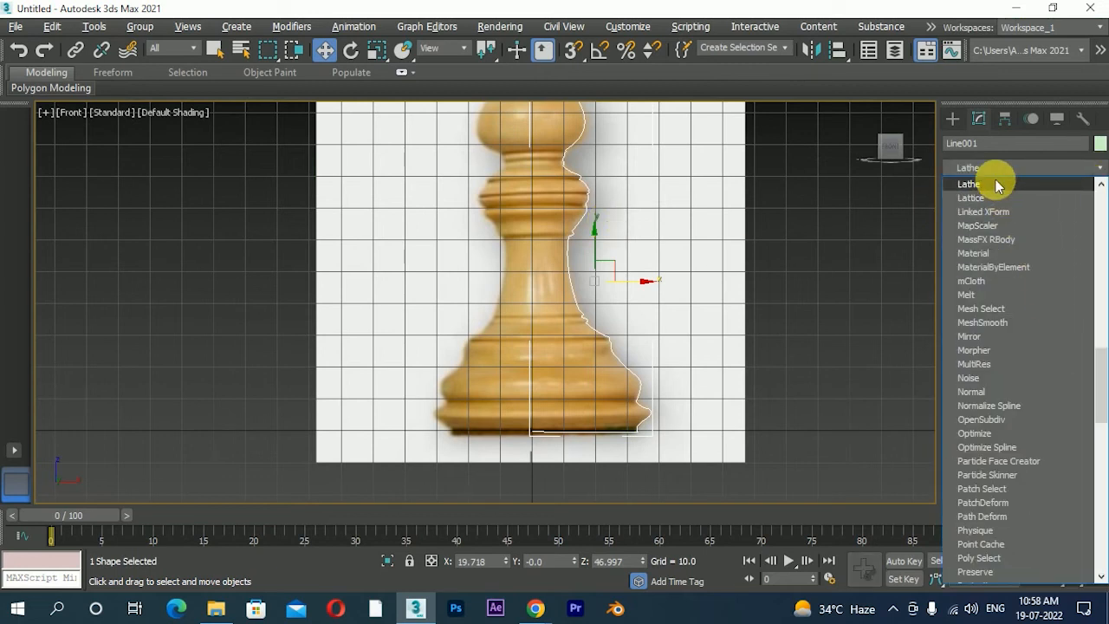
pyautogui.click(995, 181)
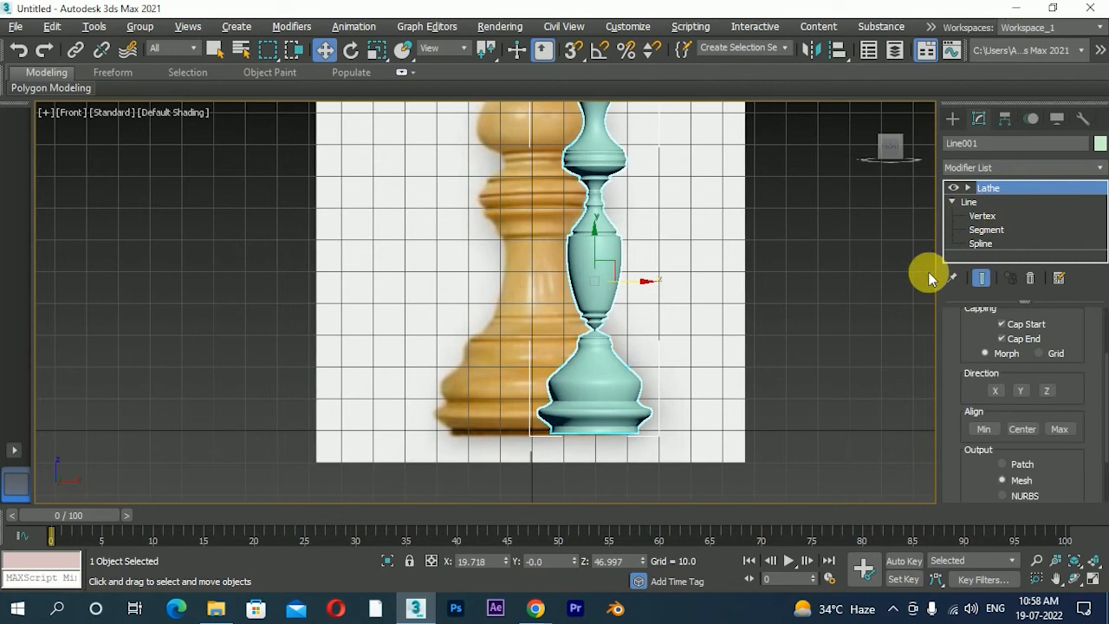
pyautogui.click(983, 429)
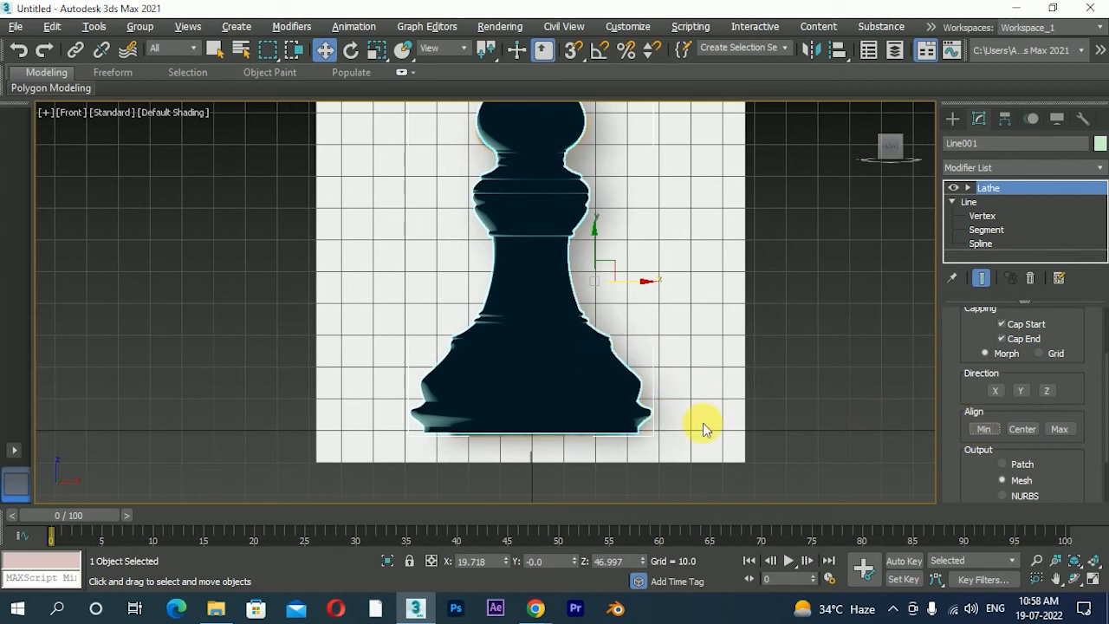
# Step: Maximize the Perspective view of the lathed piece and enable Flip Normals for the Lathe
pyautogui.hotkey('alt', 'w')
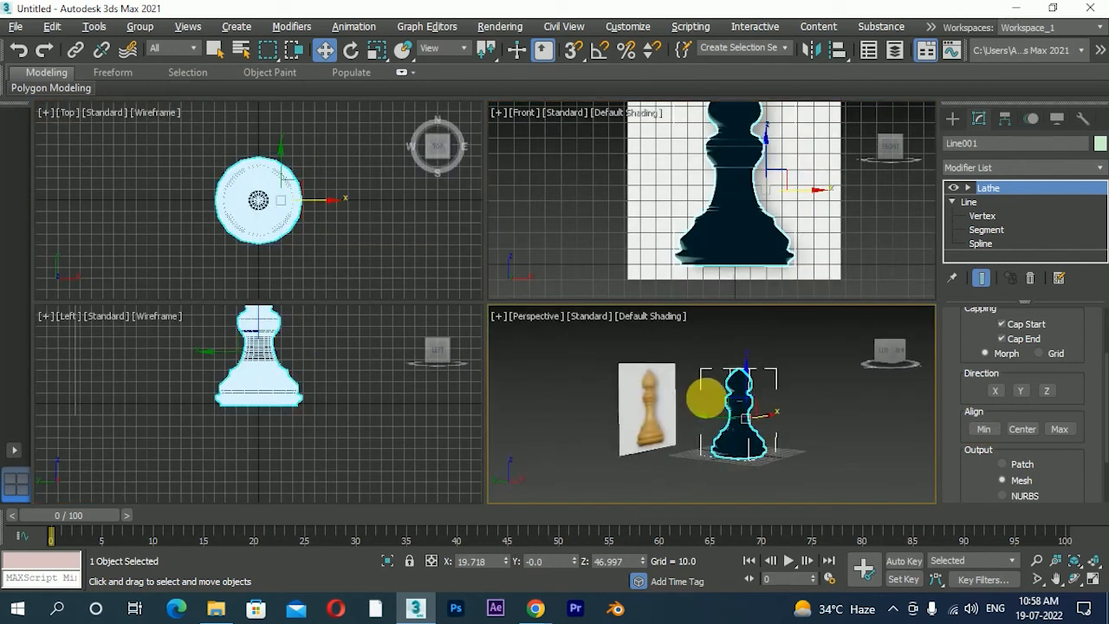
pyautogui.scroll(5, 739, 419)
pyautogui.keyDown('alt'); pyautogui.moveTo(743, 421); pyautogui.dragTo(807, 448, button='middle'); pyautogui.keyUp('alt')
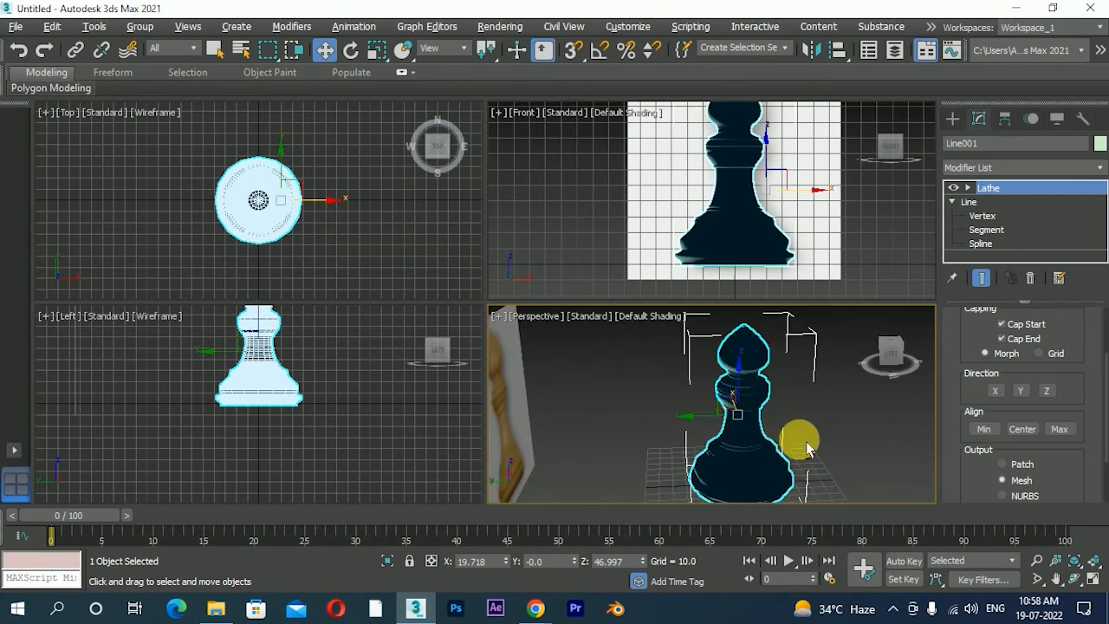
pyautogui.hotkey('alt', 'w')
pyautogui.keyDown('alt'); pyautogui.moveTo(674, 368); pyautogui.dragTo(703, 350, button='middle'); pyautogui.keyUp('alt')
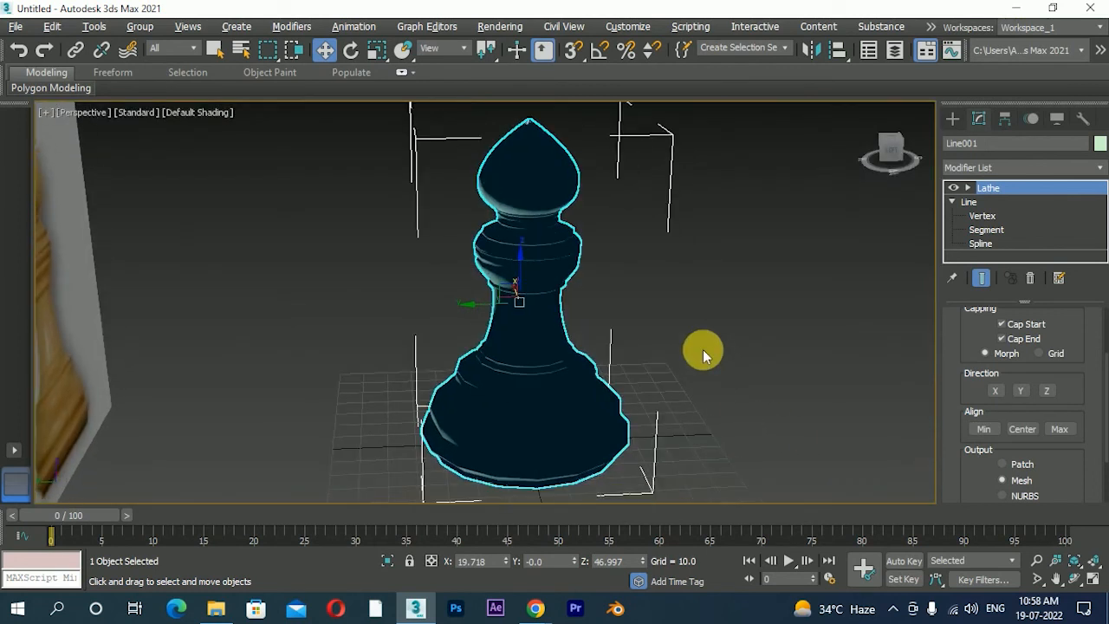
pyautogui.moveTo(946, 328); pyautogui.dragTo(953, 477)
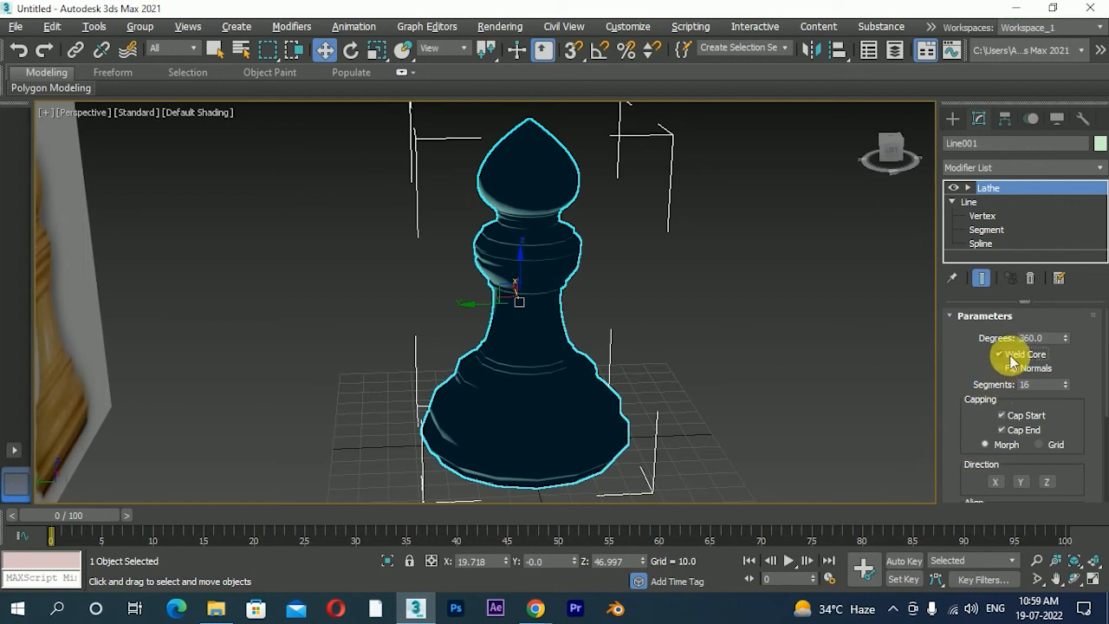
pyautogui.click(1011, 369)
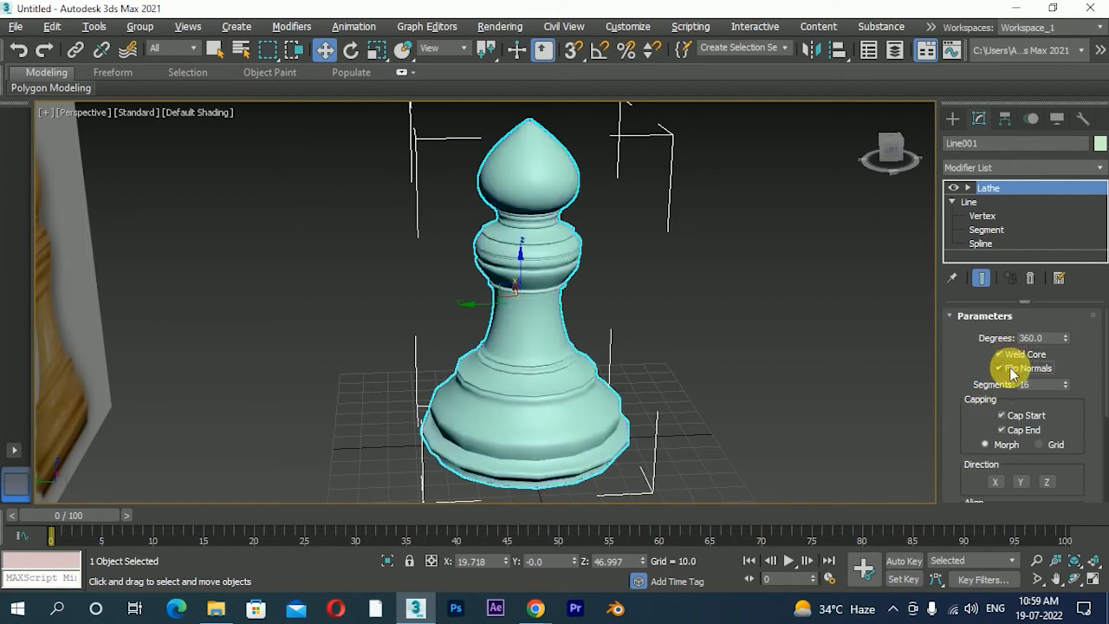
# Step: Set the Lathe modifier's segments to 50 and deselect the piece
pyautogui.keyDown('alt'); pyautogui.moveTo(649, 355); pyautogui.dragTo(559, 390, button='middle'); pyautogui.keyUp('alt')
pyautogui.scroll(8, 559, 390)
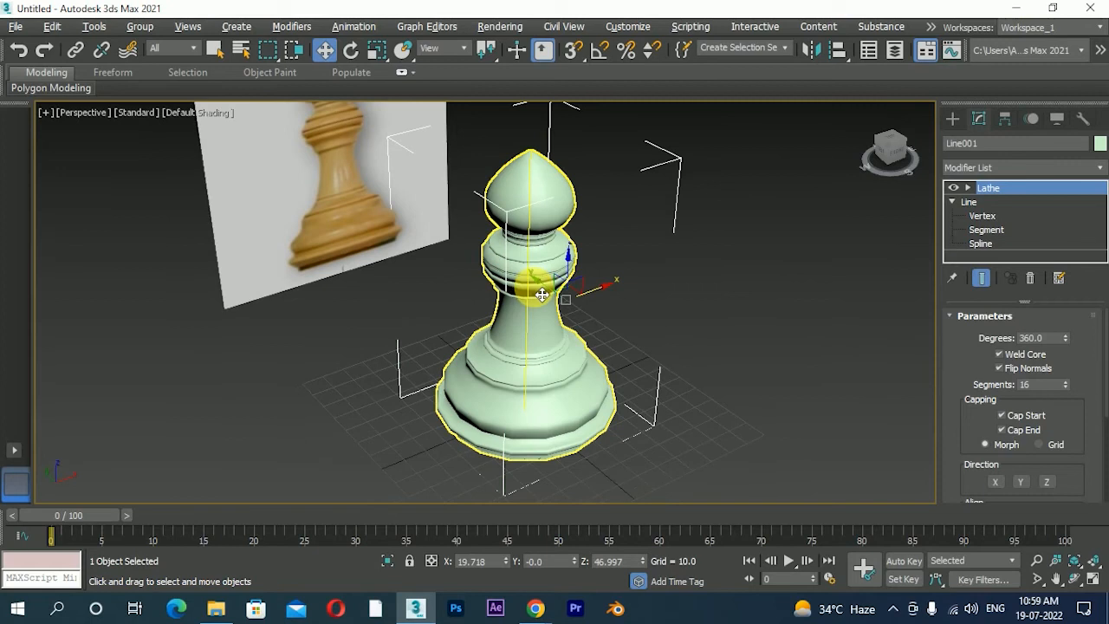
pyautogui.keyDown('alt'); pyautogui.moveTo(577, 317); pyautogui.dragTo(529, 299, button='middle'); pyautogui.keyUp('alt')
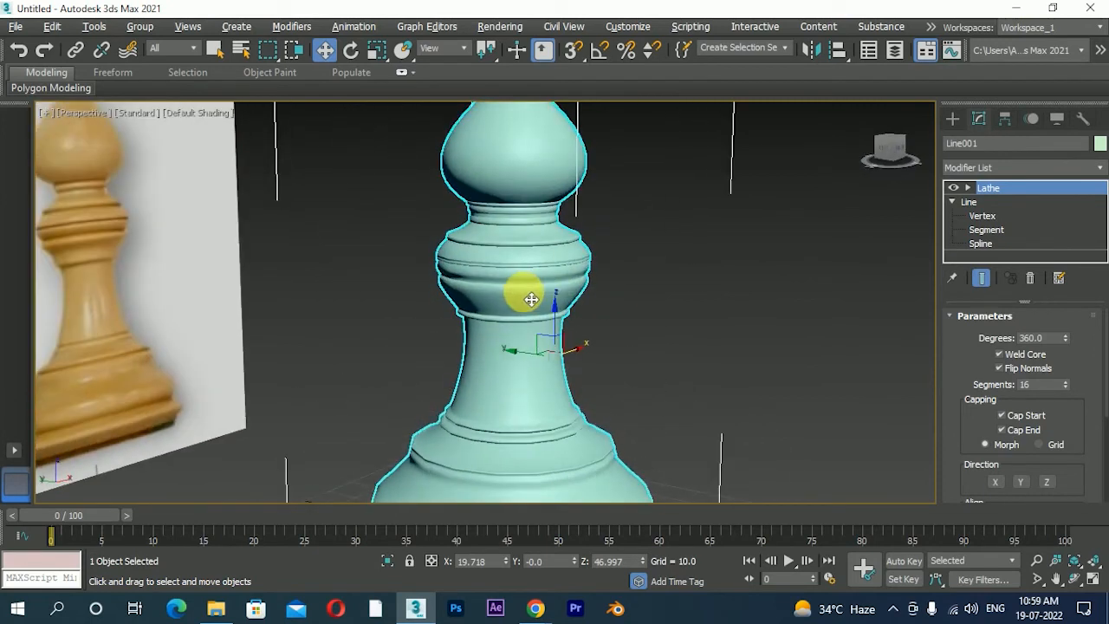
pyautogui.moveTo(1036, 387); pyautogui.dragTo(966, 390)
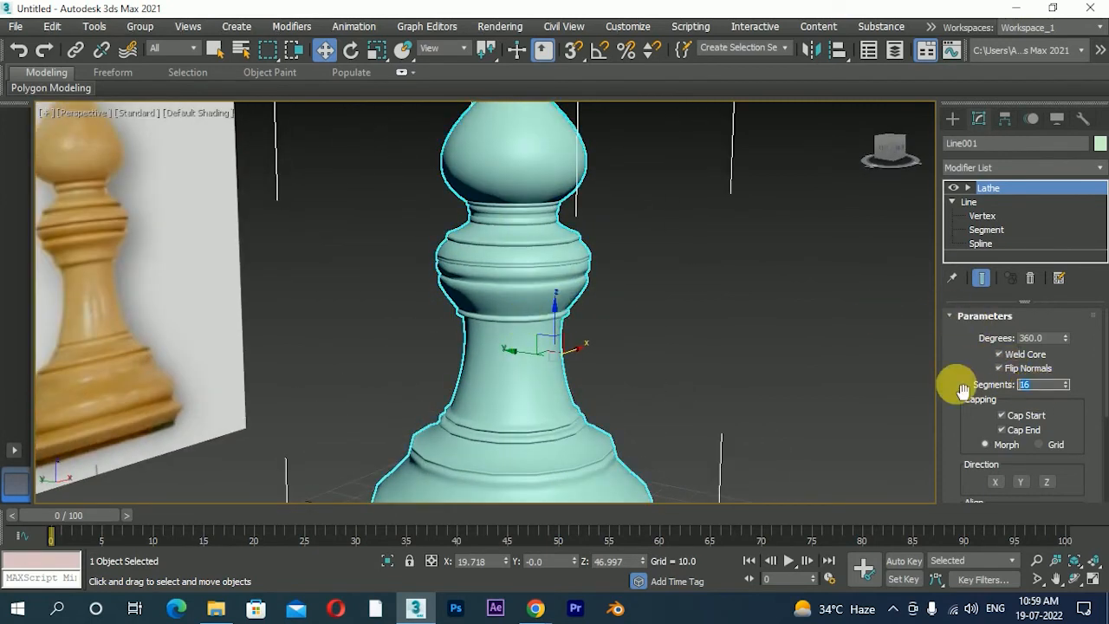
pyautogui.write('50')
pyautogui.press('Return')
pyautogui.click(784, 324)
# Step: Review the lathed piece beside its reference image and restore the four-viewport layout
pyautogui.scroll(-3, 688, 295)
pyautogui.moveTo(688, 293)
pyautogui.keyDown('alt'); pyautogui.mouseDown(button='middle')
pyautogui.moveTo(511, 312)
pyautogui.moveTo(674, 301)
pyautogui.mouseUp(button='middle'); pyautogui.keyUp('alt')
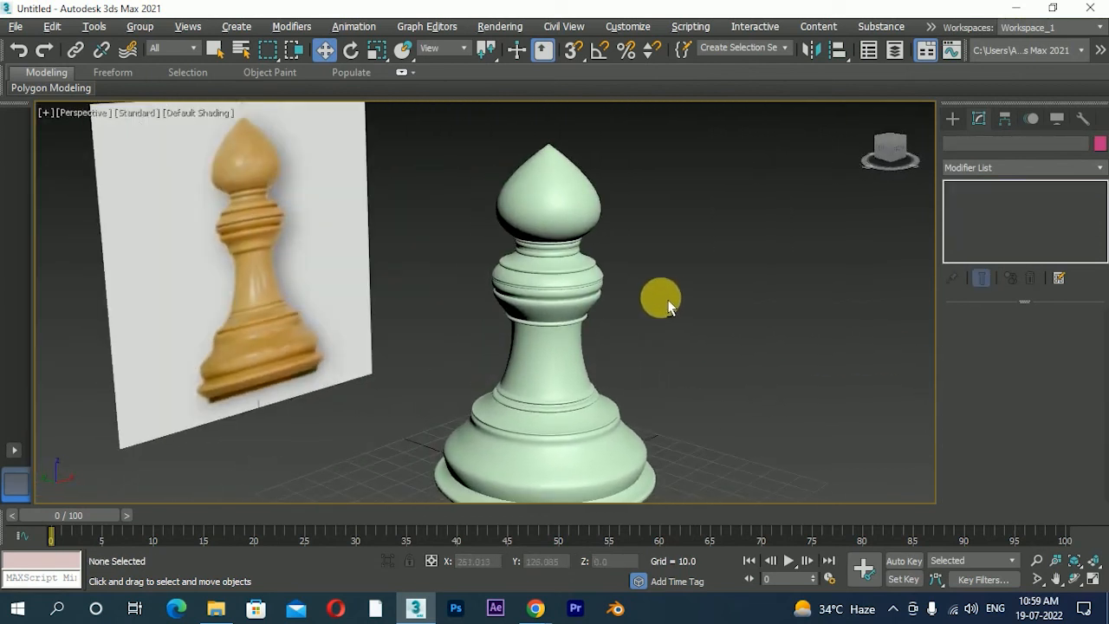
pyautogui.scroll(-2, 673, 304)
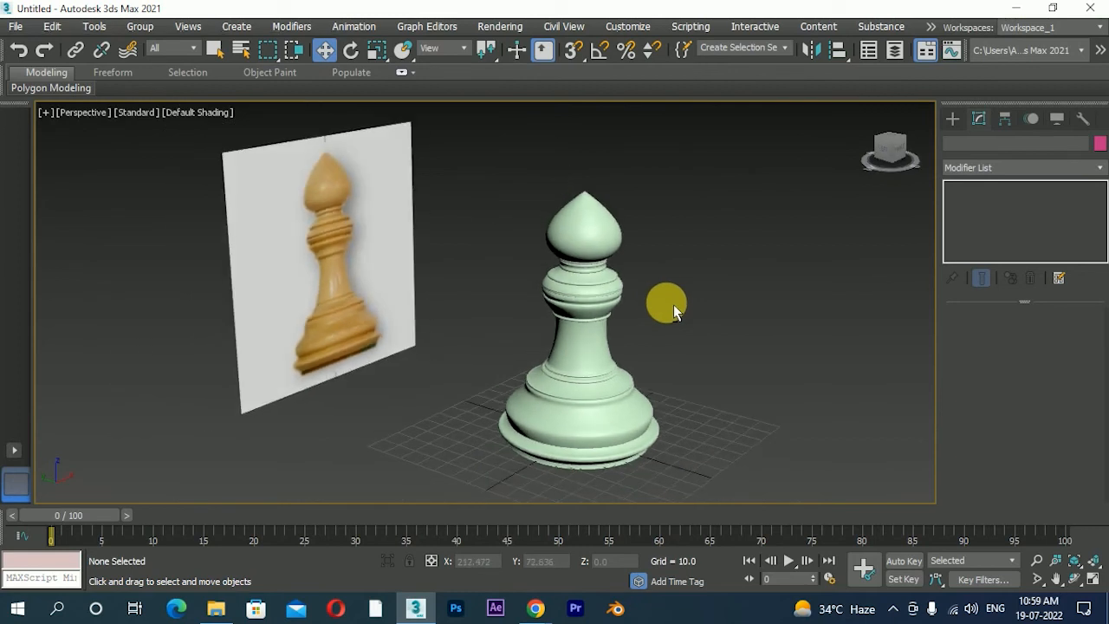
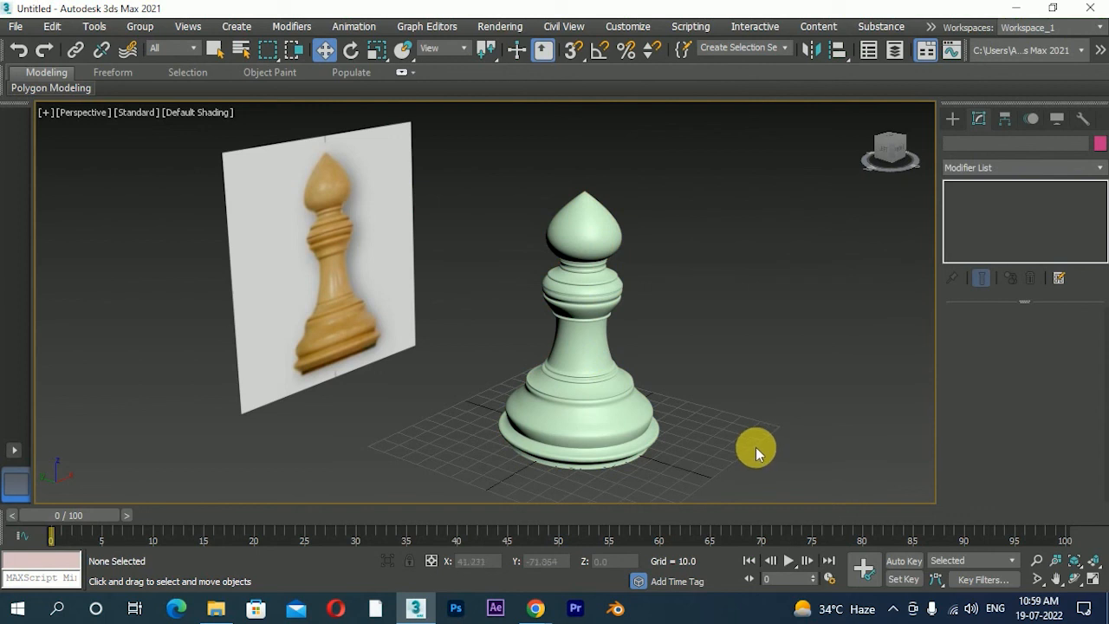
pyautogui.scroll(-2, 711, 405)
pyautogui.hotkey('alt', 'w')
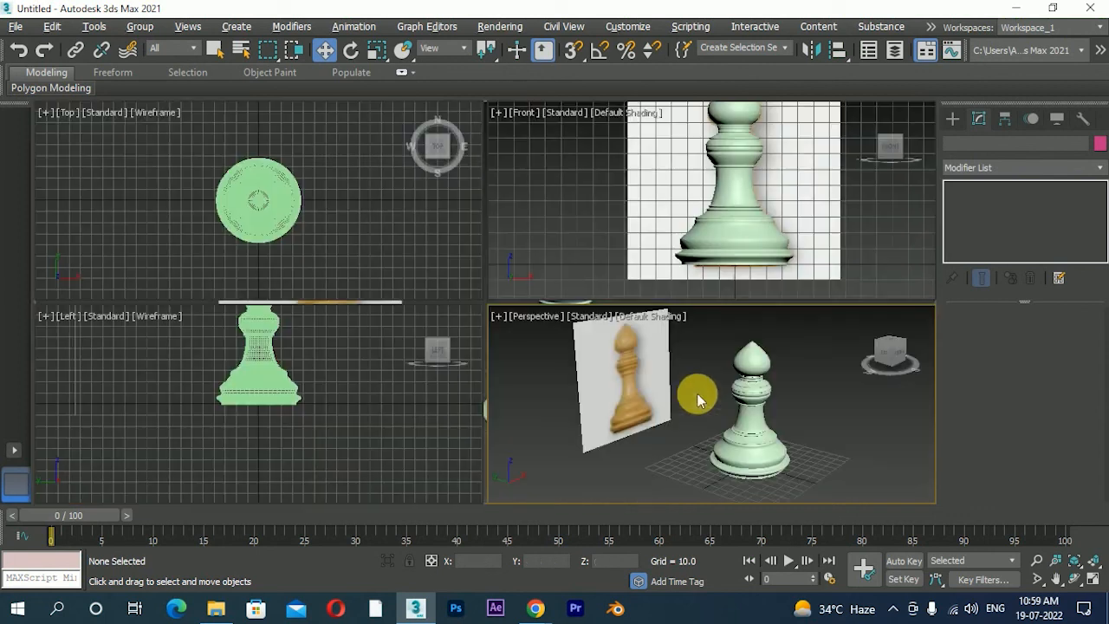
# Step: Move the waist vertex of the lathed piece's profile line inward to narrow the neck, and show the end result during vertex editing
pyautogui.moveTo(772, 216); pyautogui.dragTo(762, 251, button='middle')
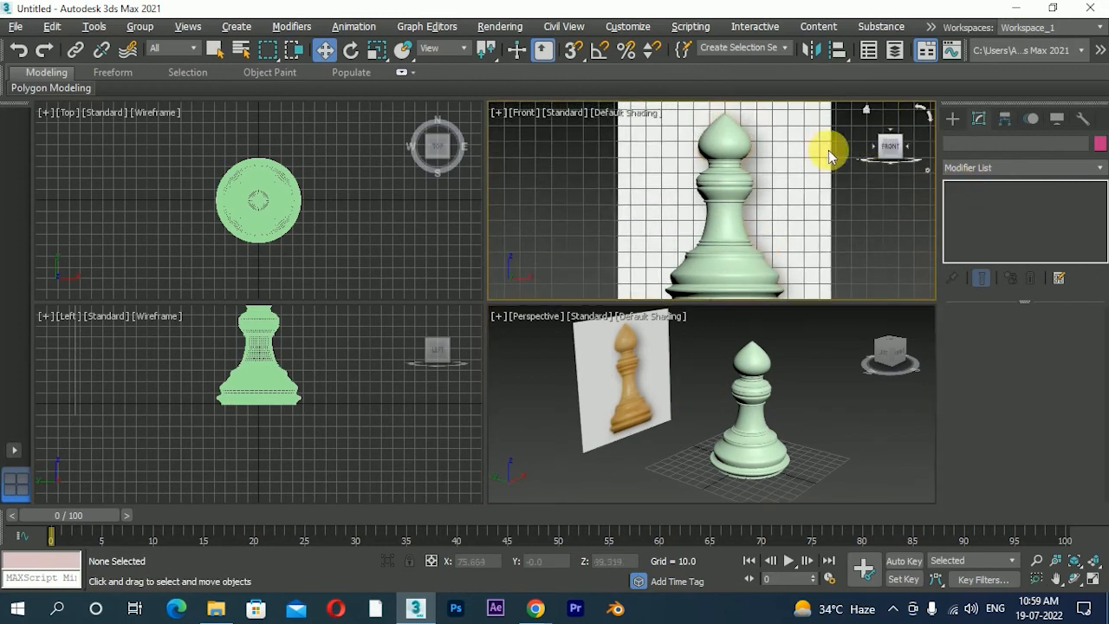
pyautogui.click(743, 186)
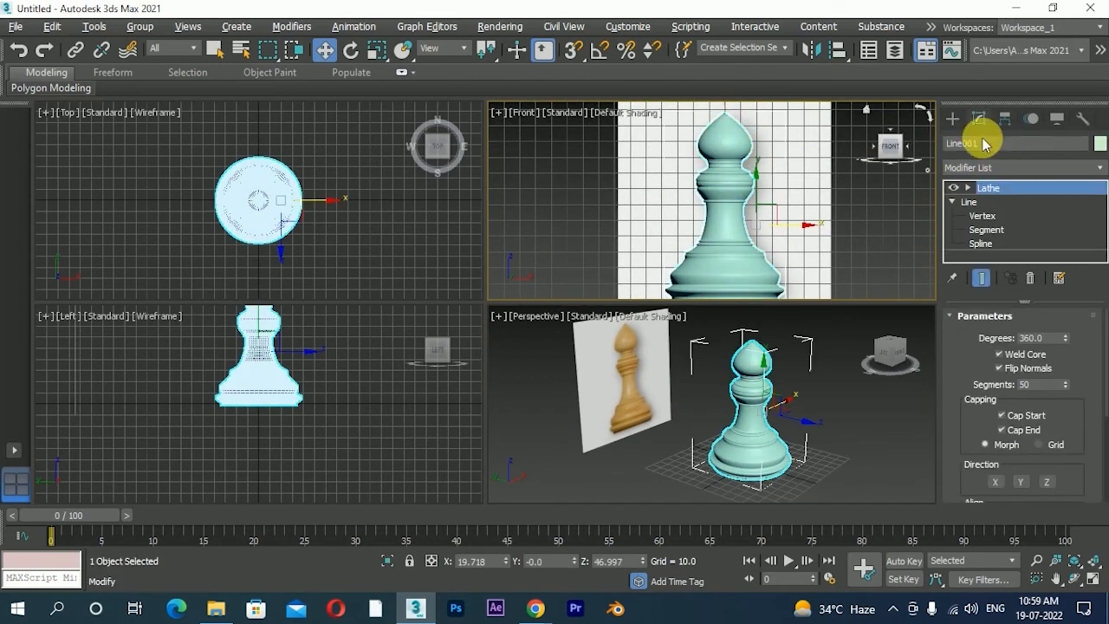
pyautogui.click(979, 216)
pyautogui.scroll(5, 762, 221)
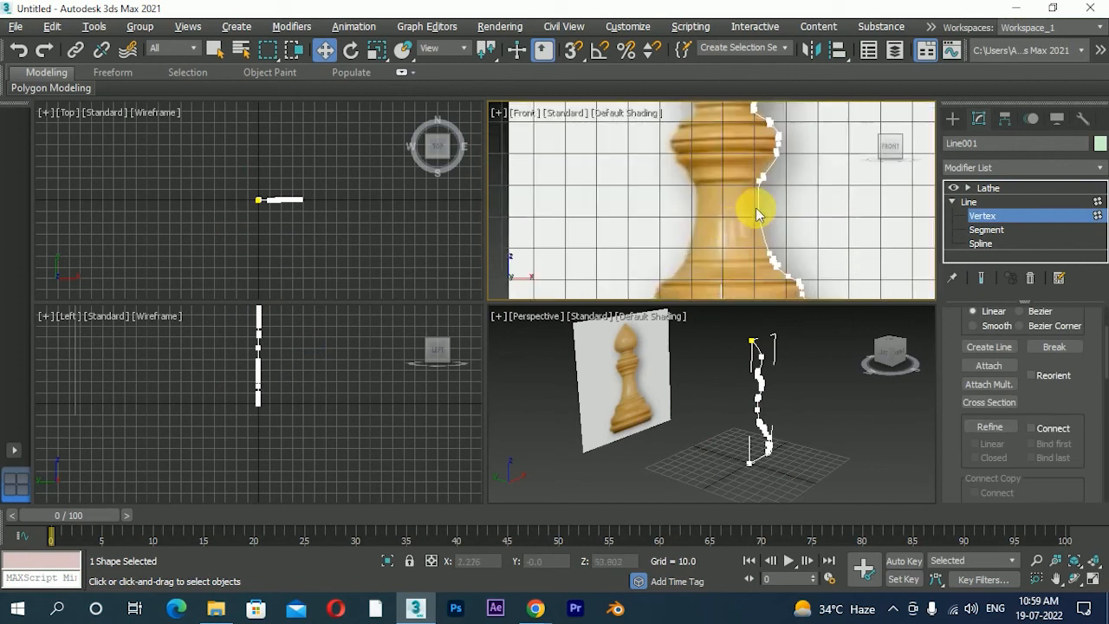
pyautogui.click(762, 227)
pyautogui.moveTo(791, 235)
pyautogui.mouseDown()
pyautogui.moveTo(768, 228)
pyautogui.moveTo(844, 231)
pyautogui.moveTo(787, 233)
pyautogui.mouseUp()
pyautogui.click(982, 277)
pyautogui.scroll(-5, 780, 225)
# Step: Inspect the narrowed waist of the piece against its reference image in a maximized Perspective view
pyautogui.click(805, 425)
pyautogui.keyDown('alt'); pyautogui.moveTo(817, 433); pyautogui.dragTo(670, 378, button='middle'); pyautogui.keyUp('alt')
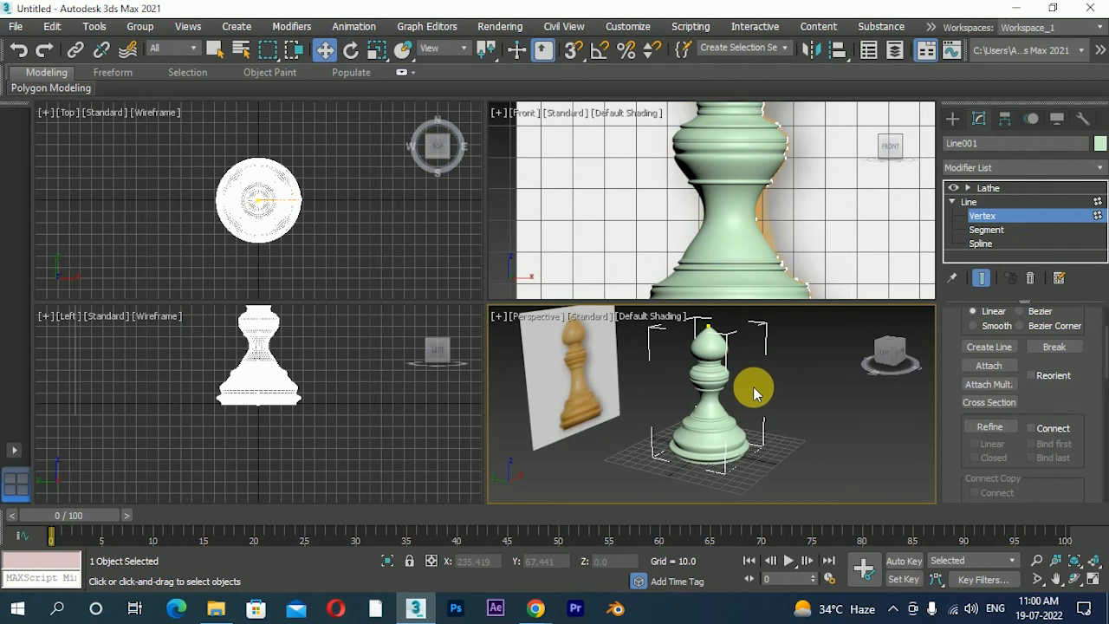
pyautogui.keyDown('alt'); pyautogui.moveTo(762, 390); pyautogui.dragTo(761, 430, button='middle'); pyautogui.keyUp('alt')
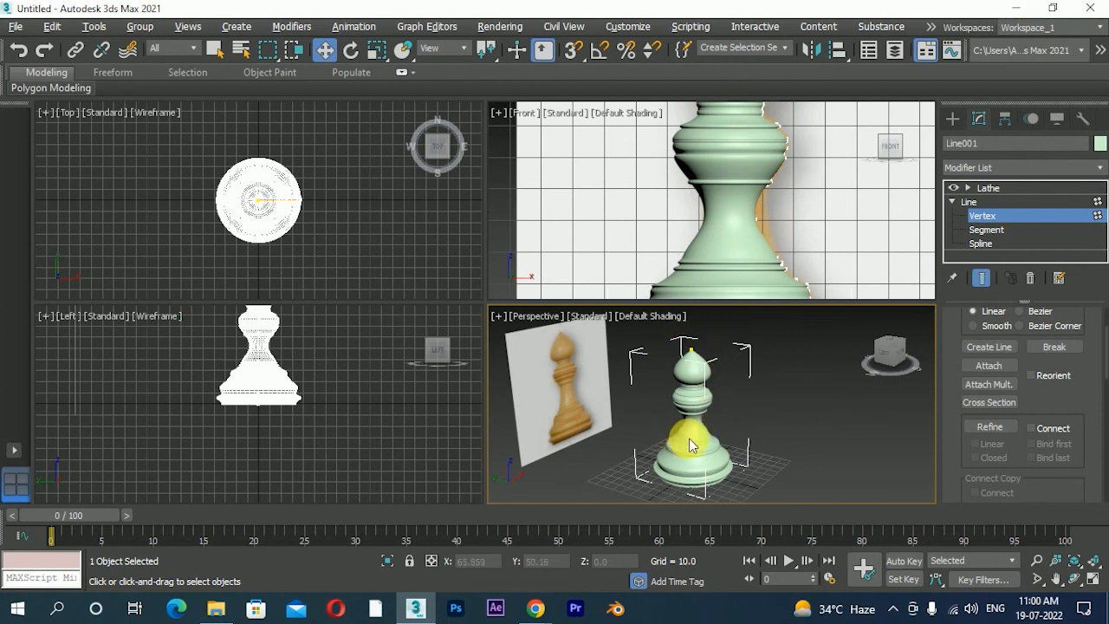
pyautogui.hotkey('alt', 'w')
pyautogui.keyDown('alt'); pyautogui.moveTo(688, 362); pyautogui.dragTo(641, 295, button='middle'); pyautogui.keyUp('alt')
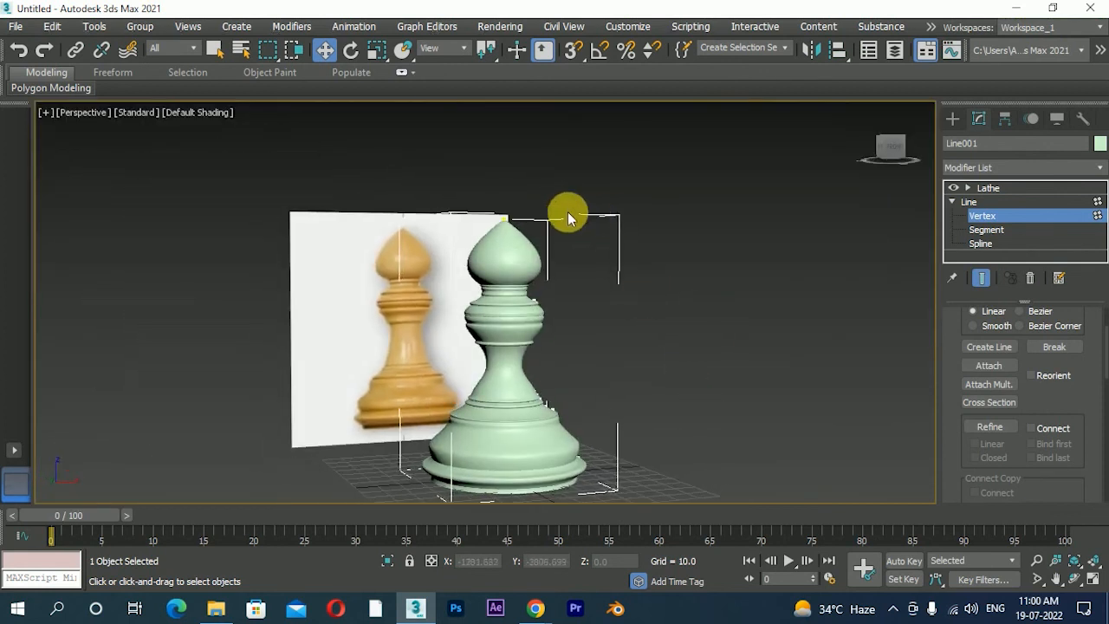
# Step: Try lowering the profile's top vertex by about 22 units along Z, and undo the move
pyautogui.click(493, 165)
pyautogui.moveTo(498, 165); pyautogui.dragTo(530, 251)
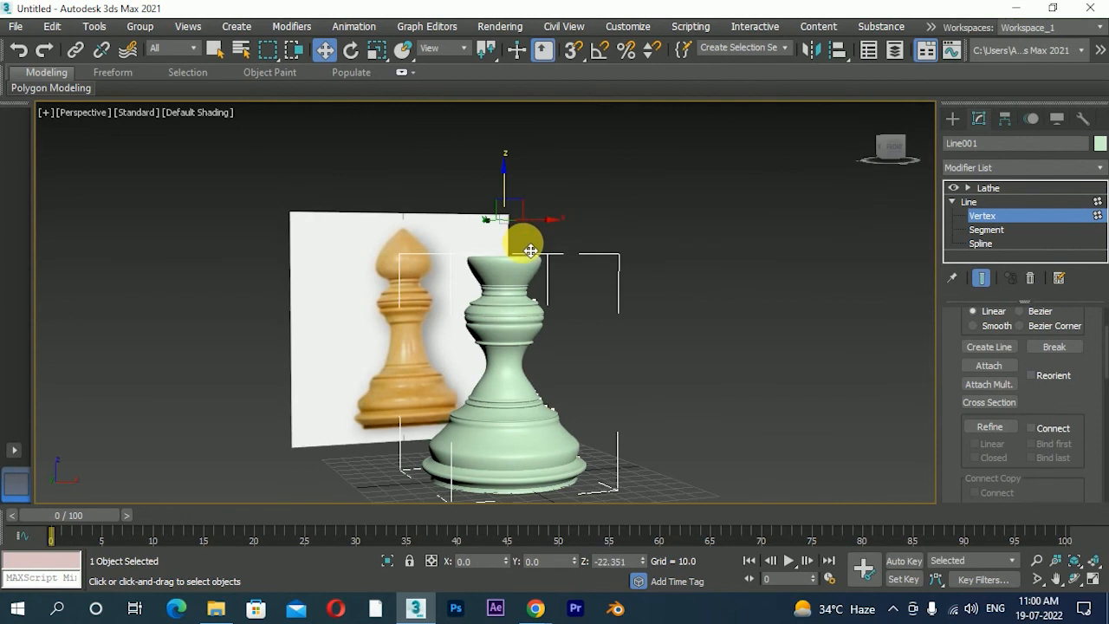
pyautogui.keyDown('alt'); pyautogui.moveTo(651, 366); pyautogui.dragTo(622, 384, button='middle'); pyautogui.keyUp('alt')
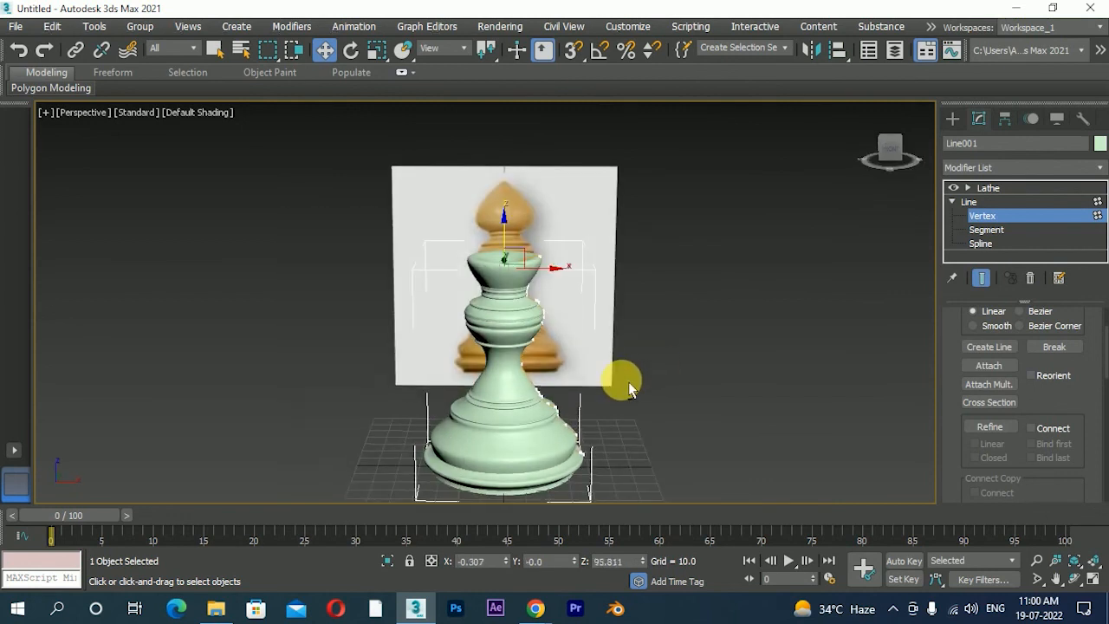
pyautogui.hotkey('ctrl', 'z')
# Step: Collapse the Line's sub-object levels and examine the finished piece from several angles beside its reference image
pyautogui.scroll(-4, 598, 324)
pyautogui.keyDown('alt'); pyautogui.moveTo(598, 322); pyautogui.dragTo(597, 372, button='middle'); pyautogui.keyUp('alt')
pyautogui.scroll(2, 661, 351)
pyautogui.scroll(2, 555, 307)
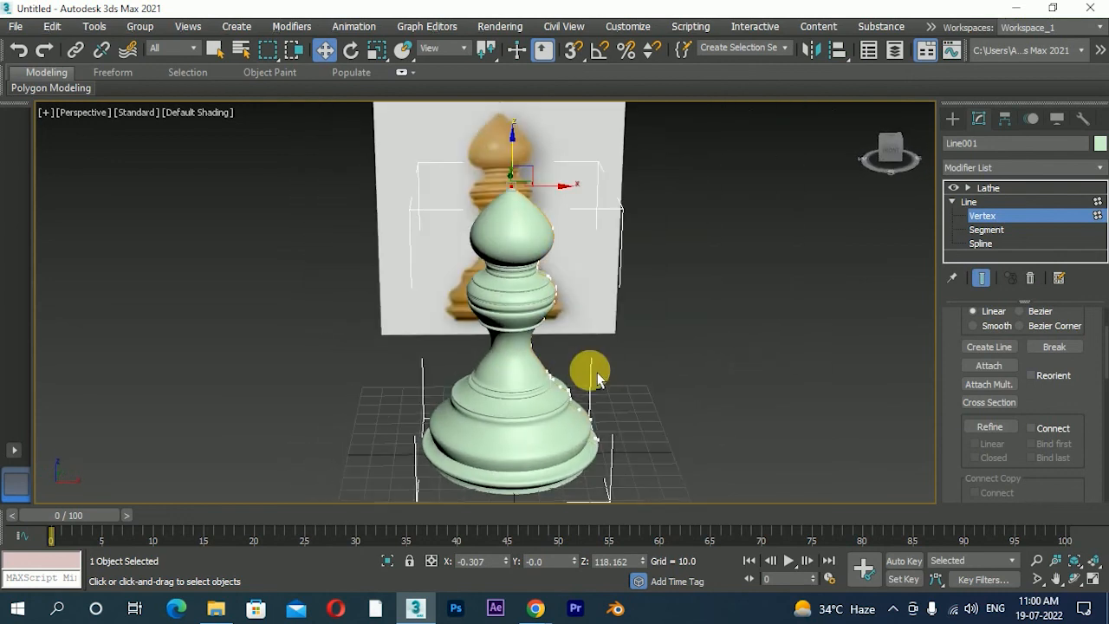
pyautogui.click(952, 202)
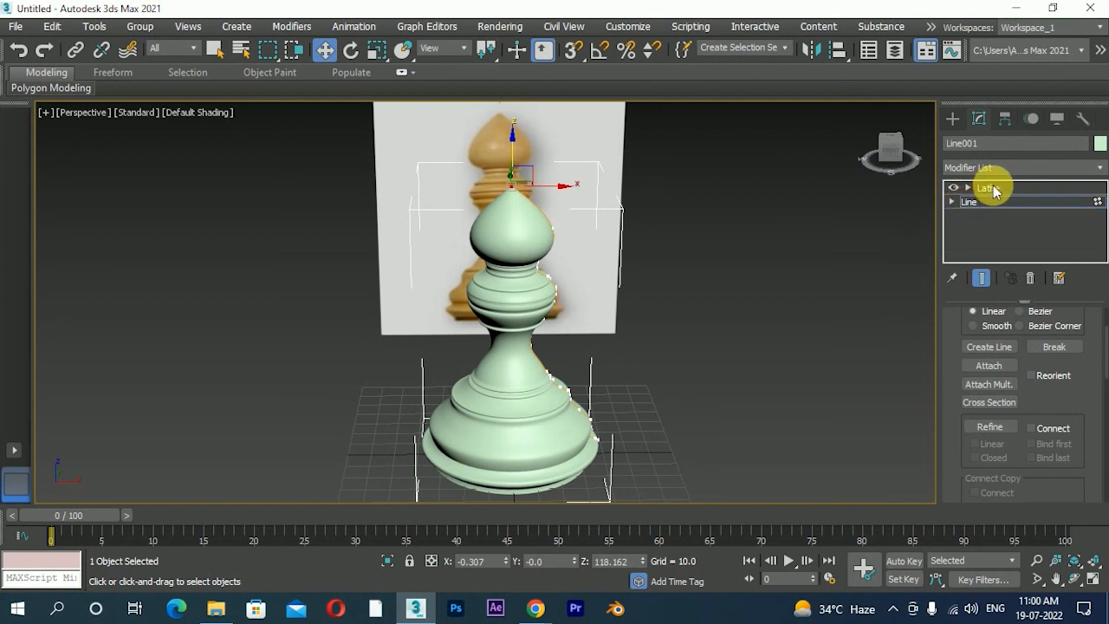
pyautogui.scroll(-6, 687, 359)
pyautogui.moveTo(687, 359)
pyautogui.keyDown('alt'); pyautogui.mouseDown(button='middle')
pyautogui.moveTo(662, 357)
pyautogui.moveTo(688, 362)
pyautogui.mouseUp(button='middle'); pyautogui.keyUp('alt')
pyautogui.scroll(3, 662, 358)
pyautogui.scroll(2, 688, 362)
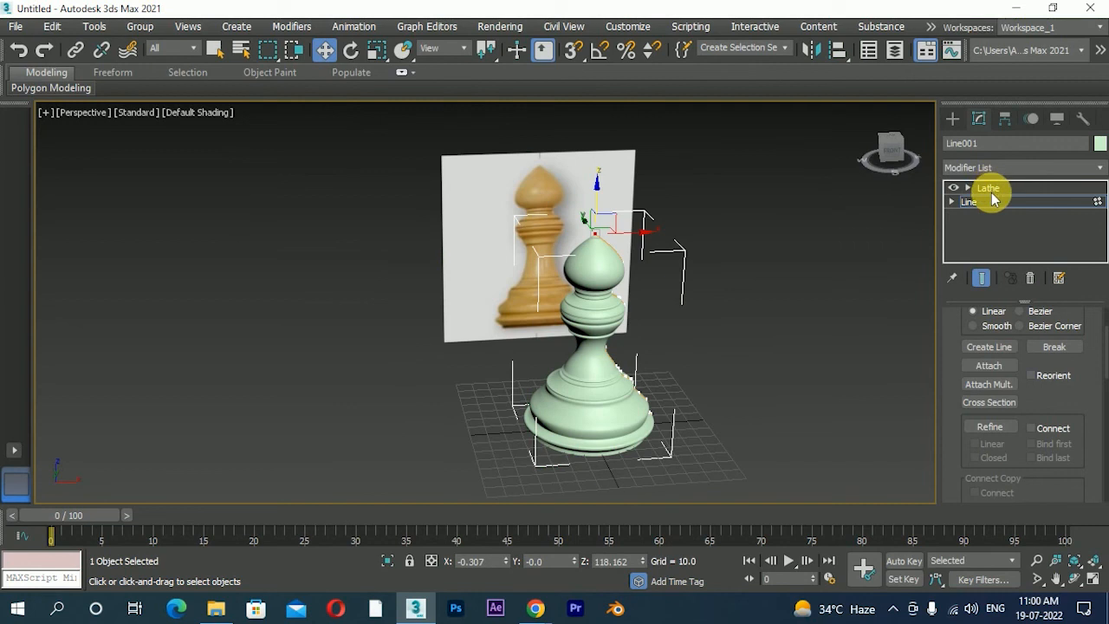
pyautogui.keyDown('alt'); pyautogui.moveTo(735, 275); pyautogui.dragTo(684, 248, button='middle'); pyautogui.keyUp('alt')
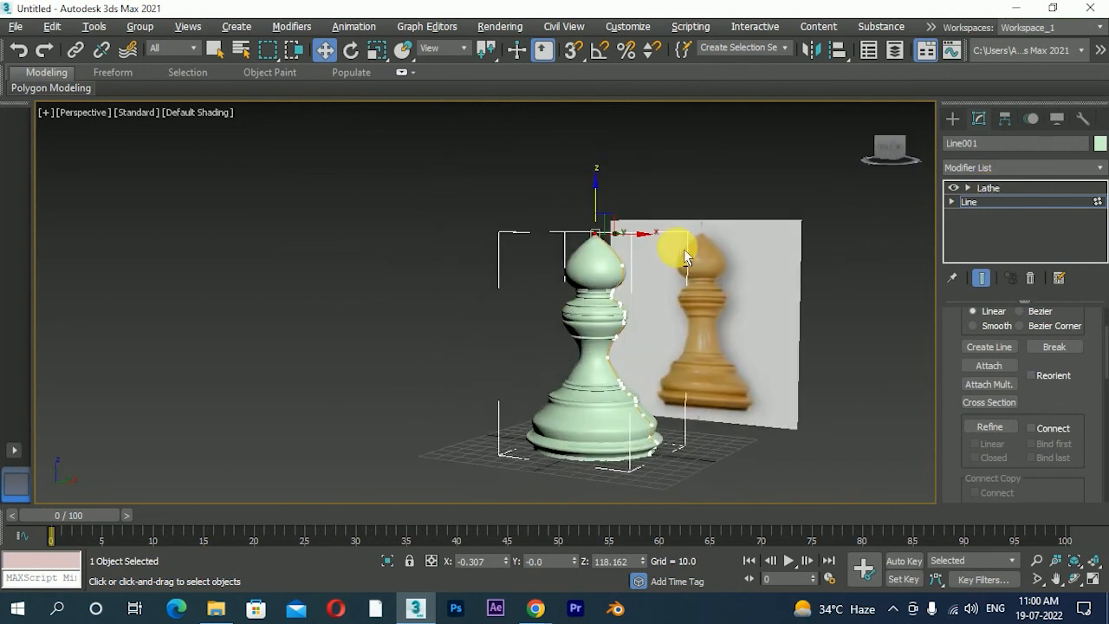
pyautogui.moveTo(535, 315)
pyautogui.keyDown('alt'); pyautogui.mouseDown(button='middle')
pyautogui.moveTo(563, 372)
pyautogui.moveTo(606, 391)
pyautogui.moveTo(581, 376)
pyautogui.moveTo(578, 385)
pyautogui.moveTo(564, 322)
pyautogui.moveTo(507, 324)
pyautogui.moveTo(605, 358)
pyautogui.moveTo(621, 321)
pyautogui.moveTo(597, 321)
pyautogui.moveTo(596, 250)
pyautogui.mouseUp(button='middle'); pyautogui.keyUp('alt')
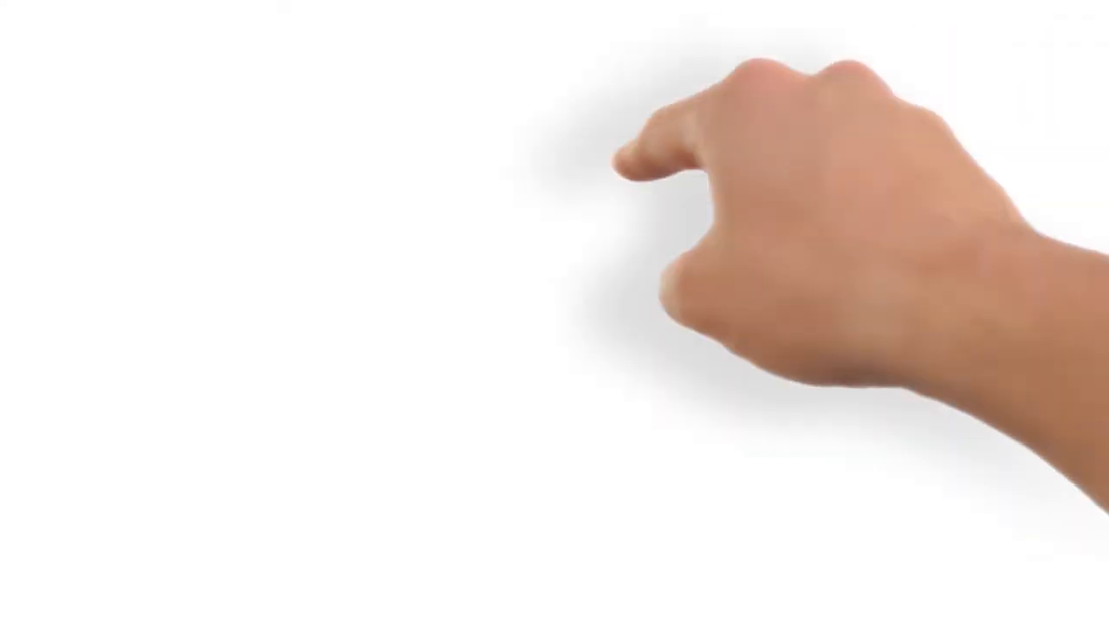